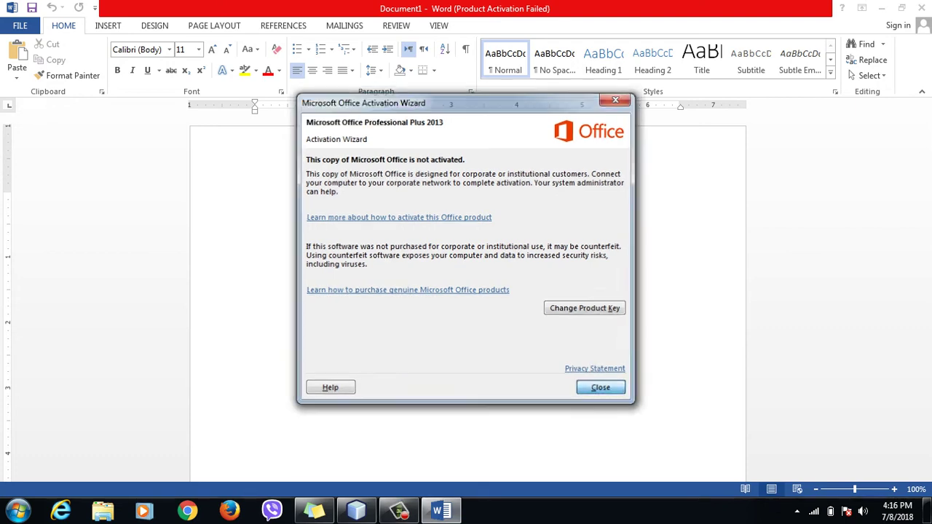
- Dismiss the activation notice and maximize the Word window
key(Return)
key(super+Down)
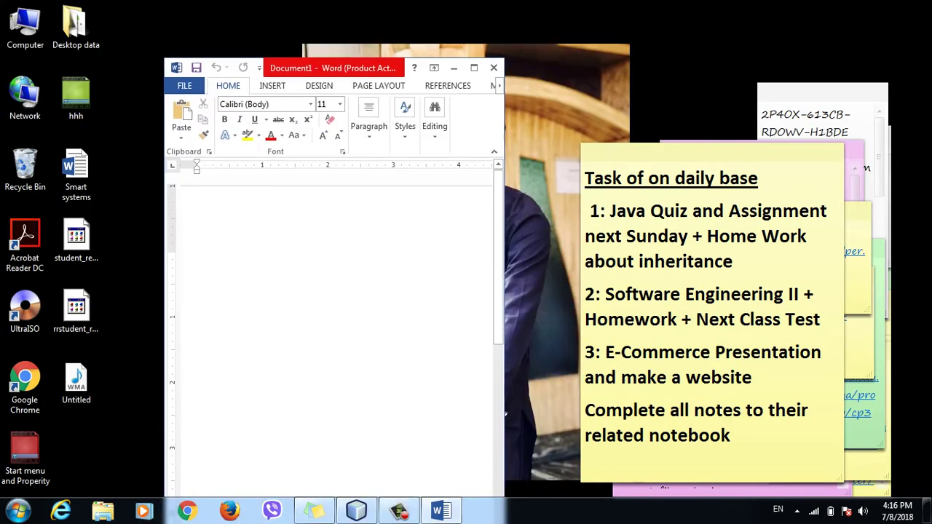
drag(377, 69, 408, 134)
key(super+Up)
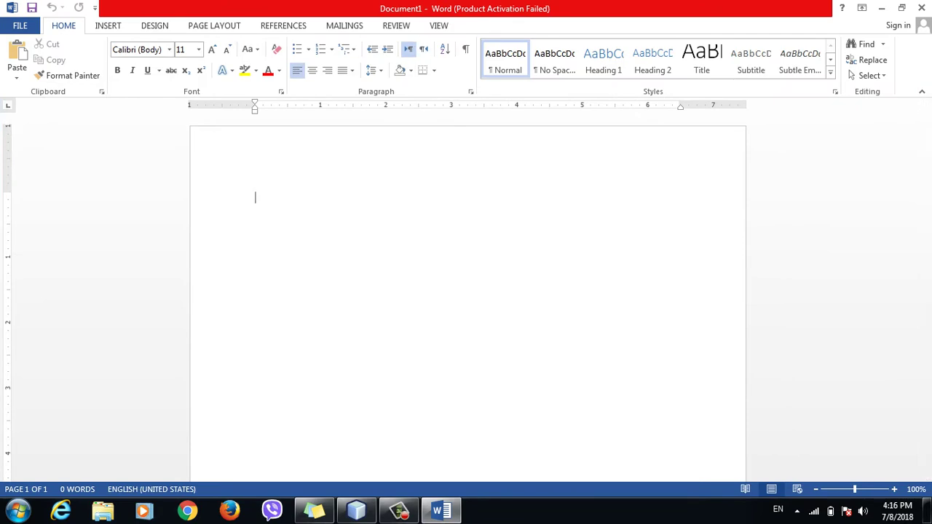
- Choose Draw Table from the Home tab's Borders dropdown
click(434, 70)
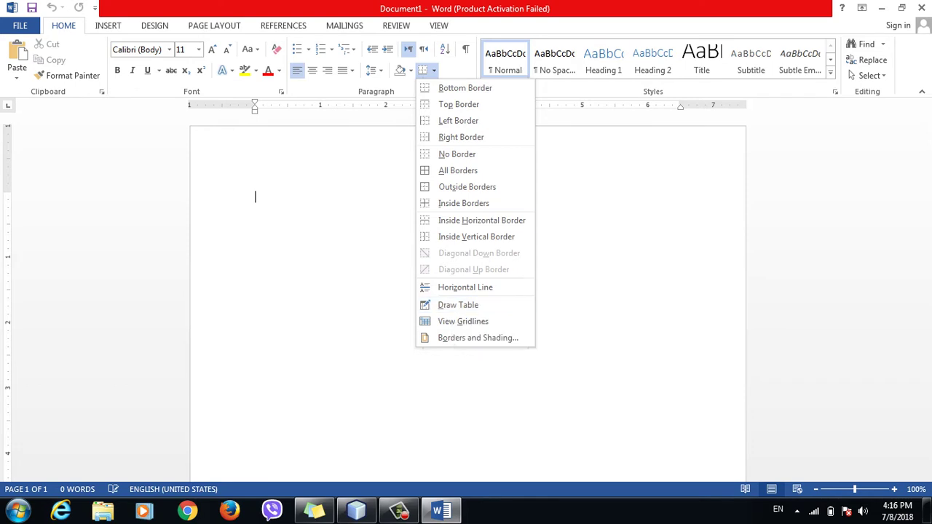
click(410, 70)
click(410, 70)
click(410, 70)
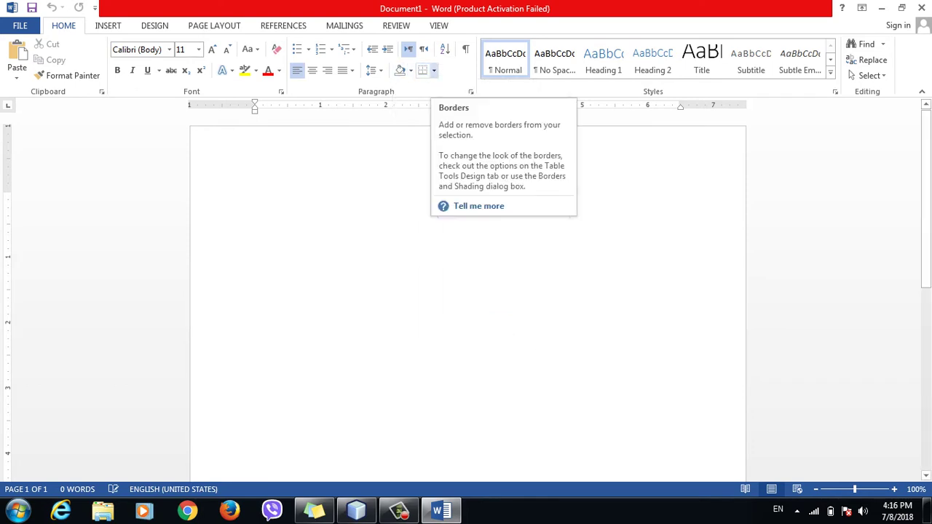
click(433, 70)
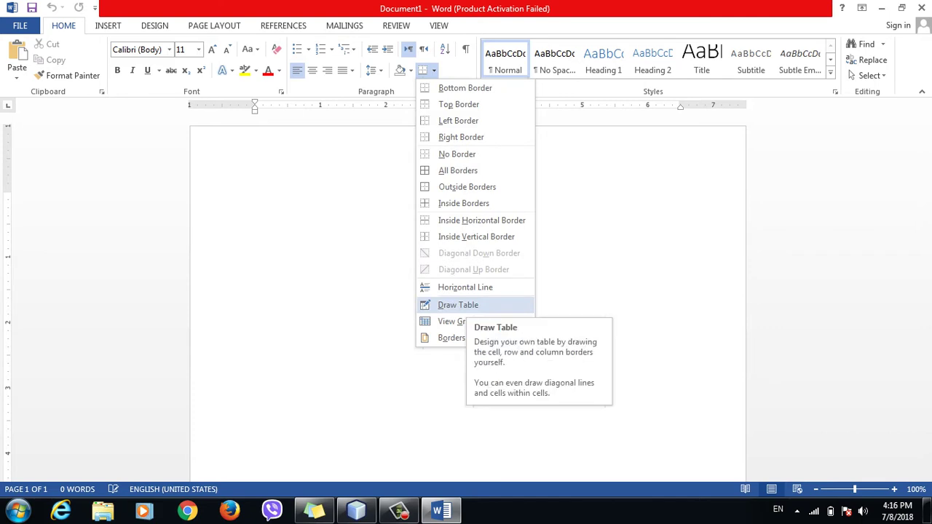
click(466, 305)
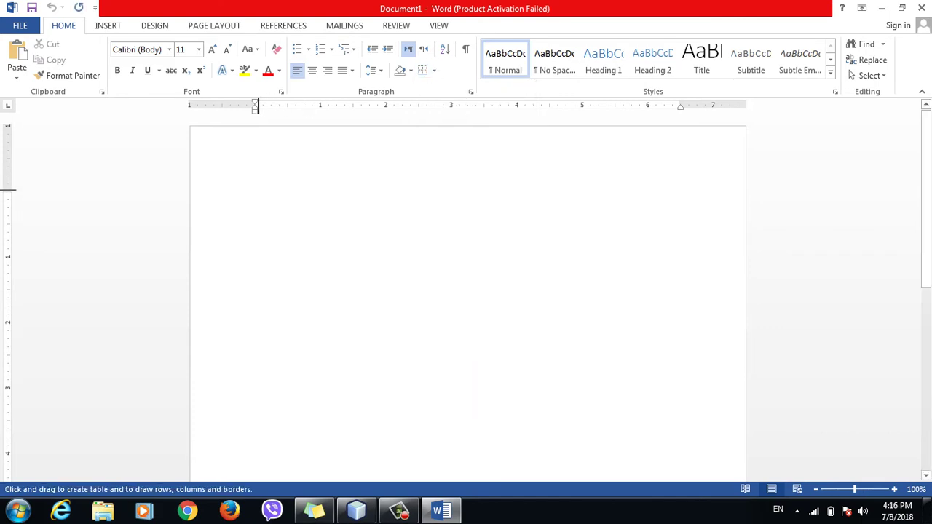
- Draw the table outline, three column dividers with a narrow first column, and two row borders
drag(256, 189, 523, 311)
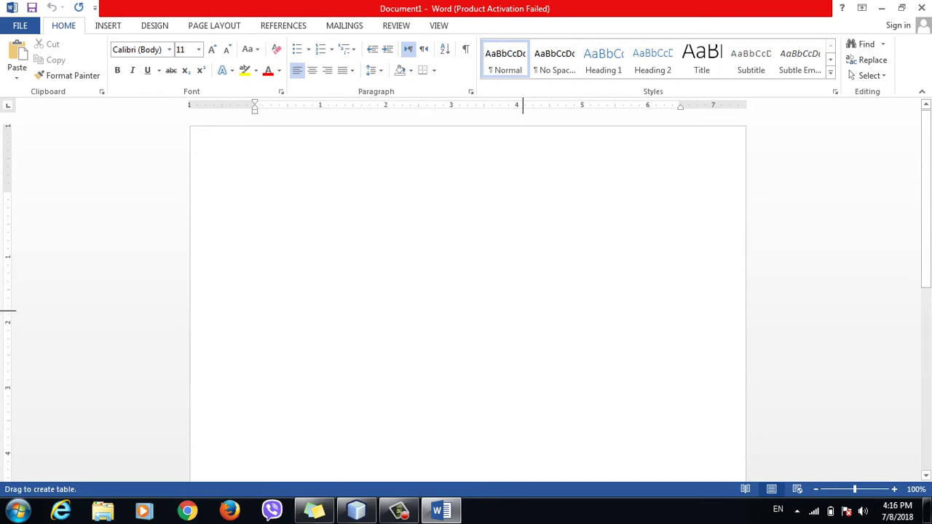
drag(523, 311, 547, 313)
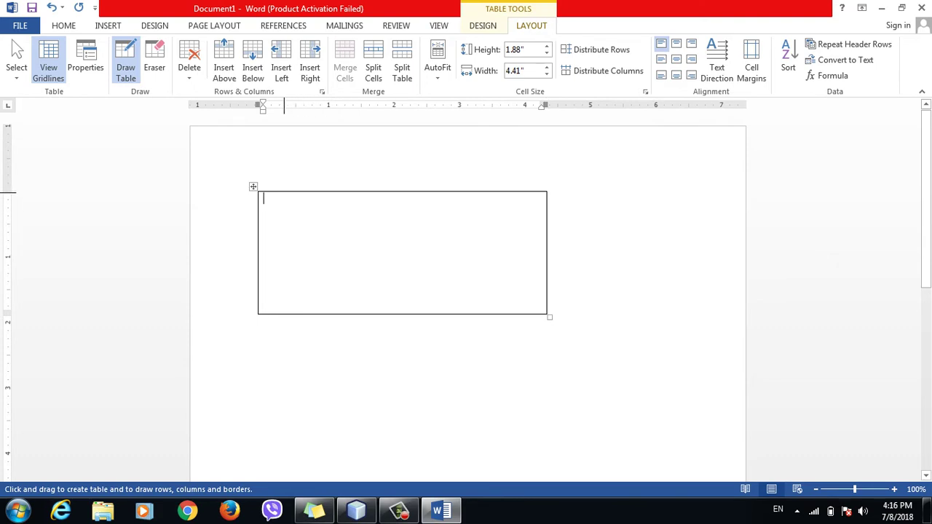
drag(284, 194, 284, 312)
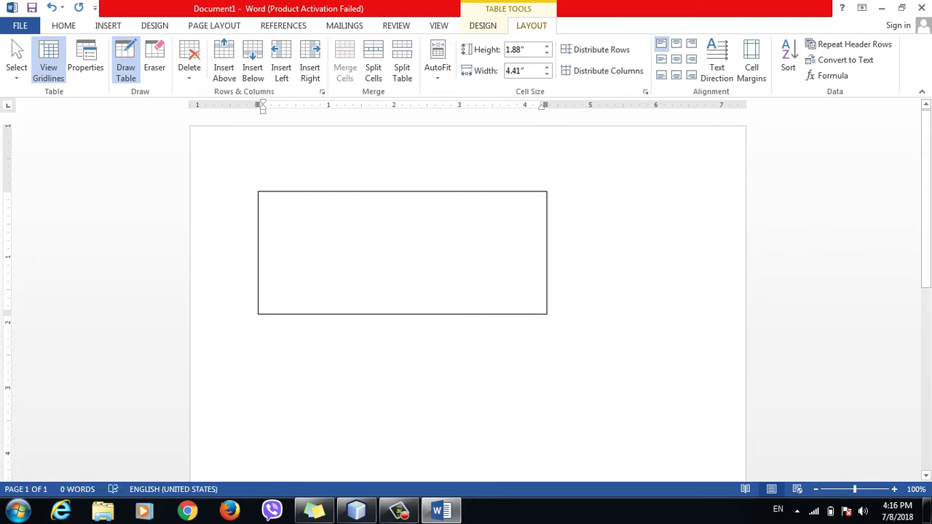
drag(367, 193, 367, 320)
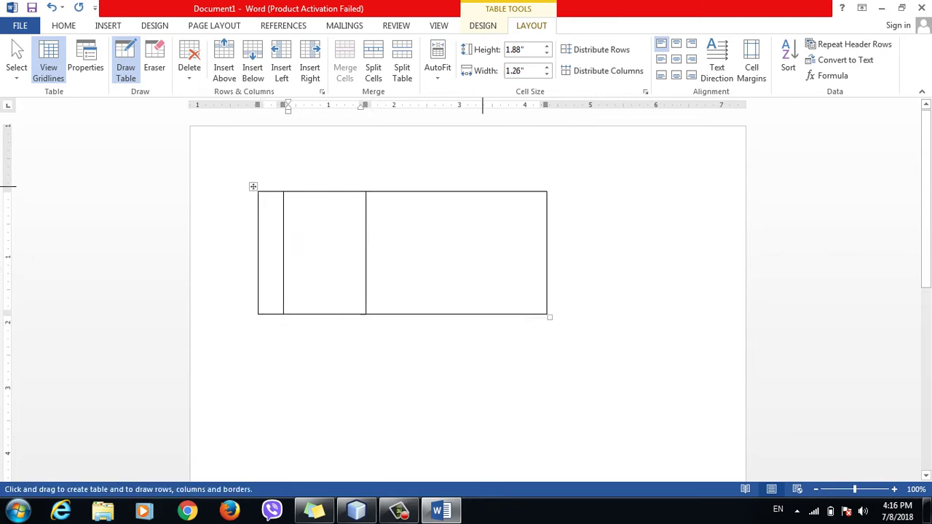
drag(478, 194, 478, 315)
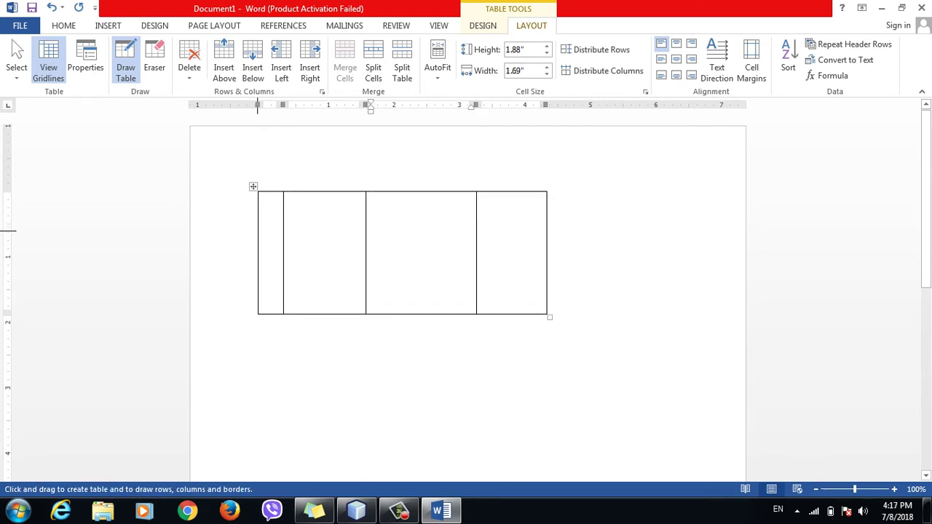
drag(370, 231, 543, 231)
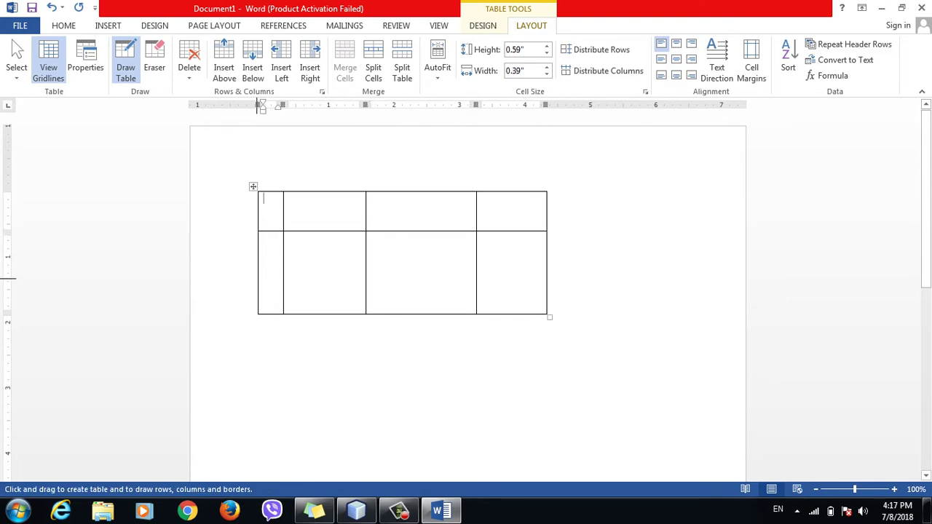
drag(266, 277, 554, 278)
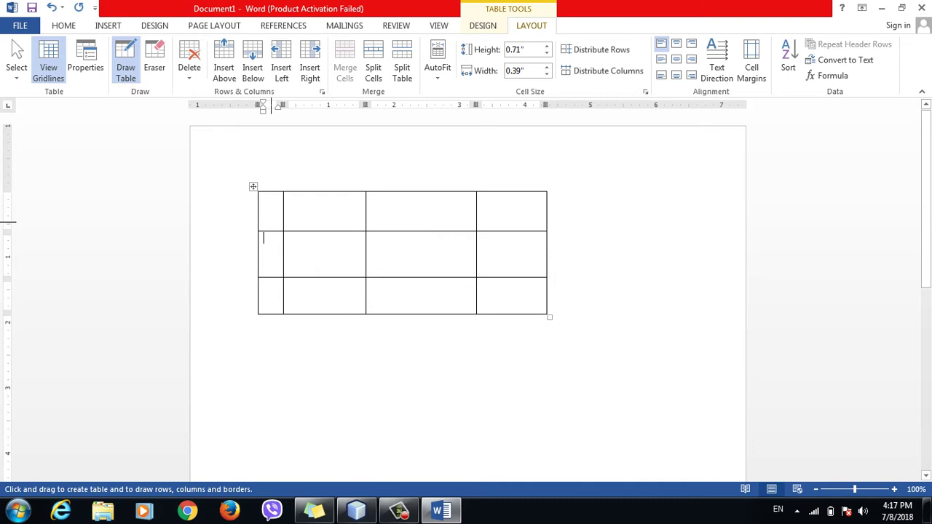
- Type 'Name' in the top-left cell and 'F/name' in the next cell, then select the table
click(271, 221)
text(Nam)
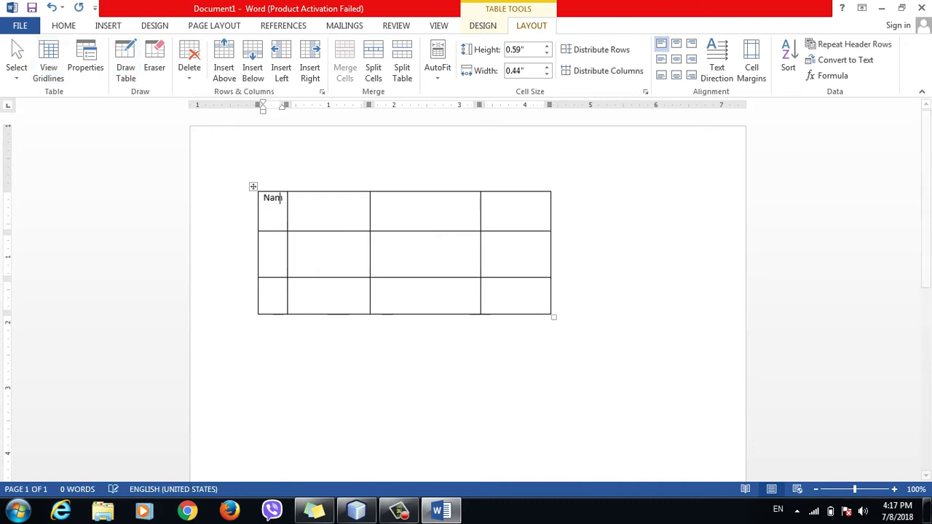
text(e)
key(Tab)
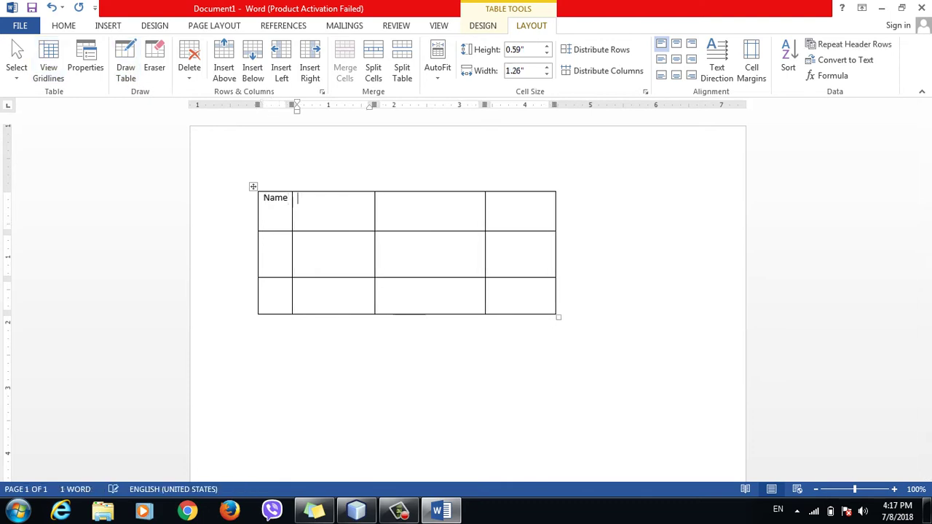
text(F/)
text(name)
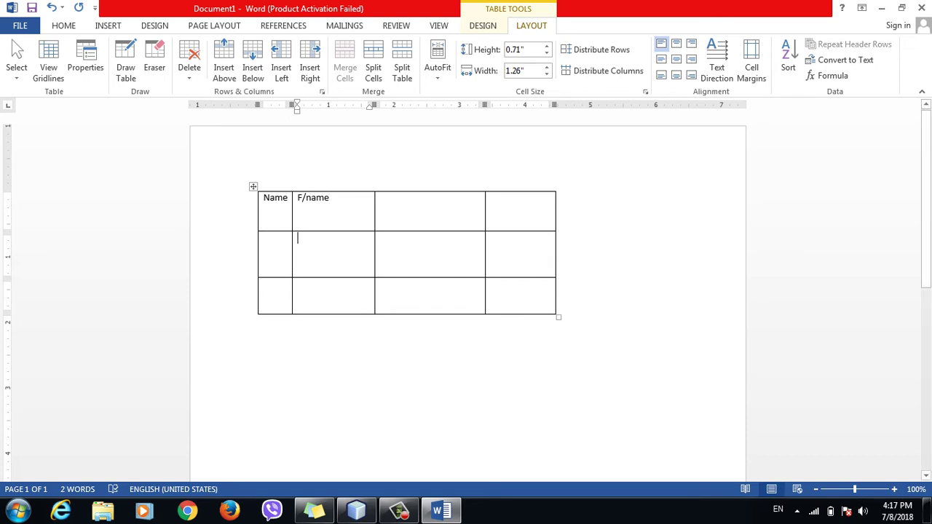
click(254, 187)
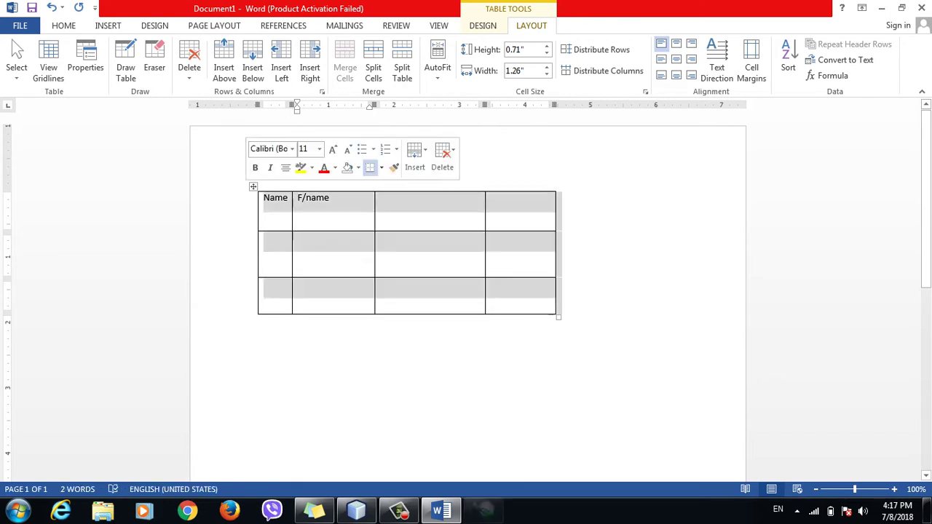
- Erase the two top-row dividers right of F/name so it spans three columns
click(607, 214)
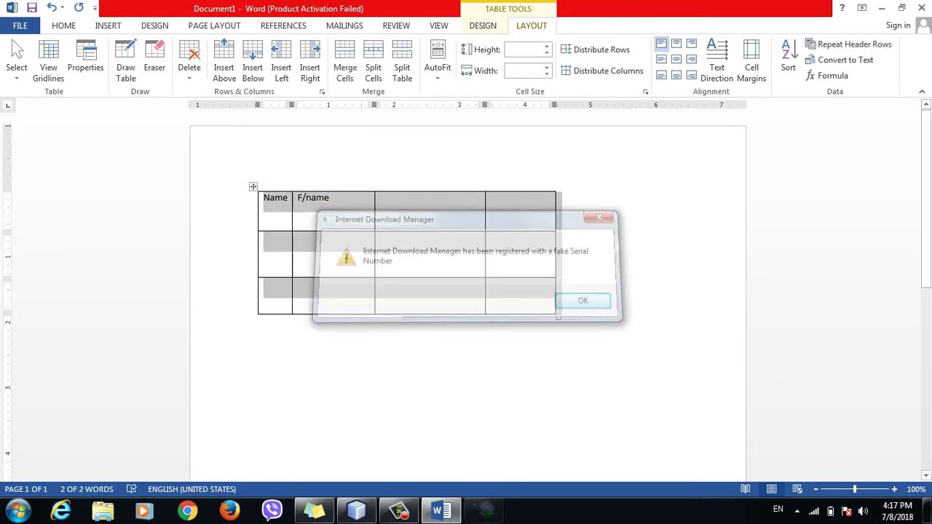
click(380, 198)
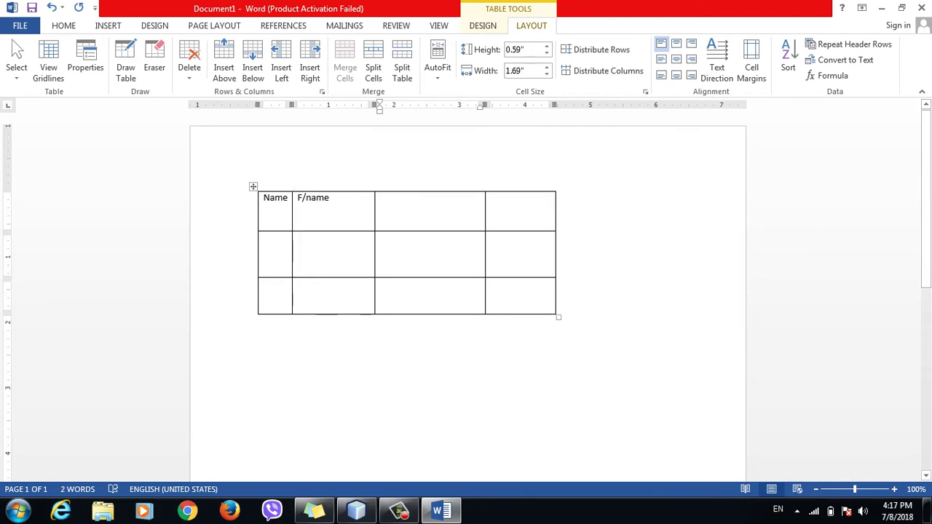
click(334, 211)
click(154, 67)
click(48, 67)
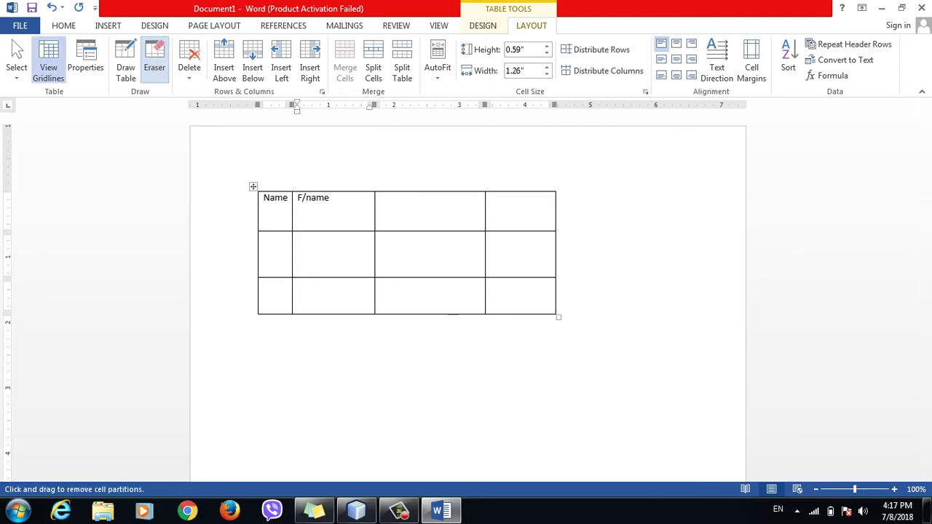
click(375, 211)
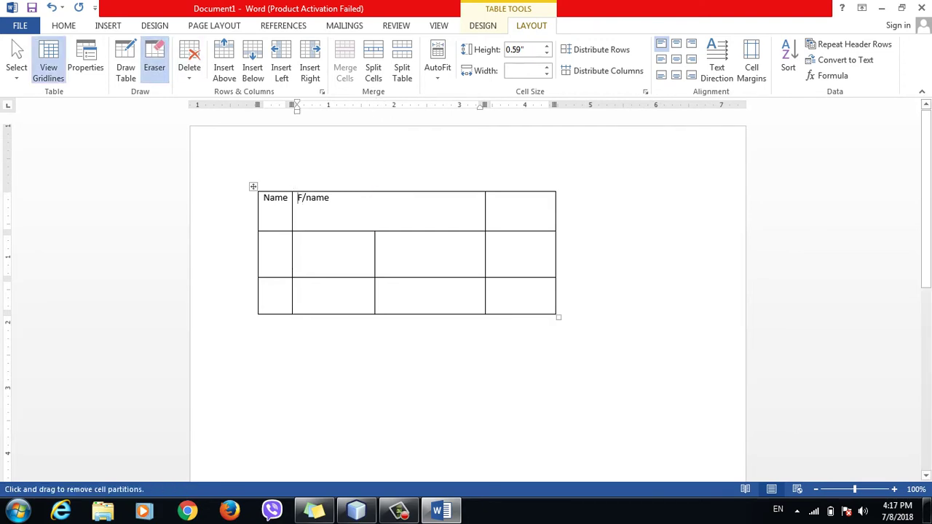
click(485, 211)
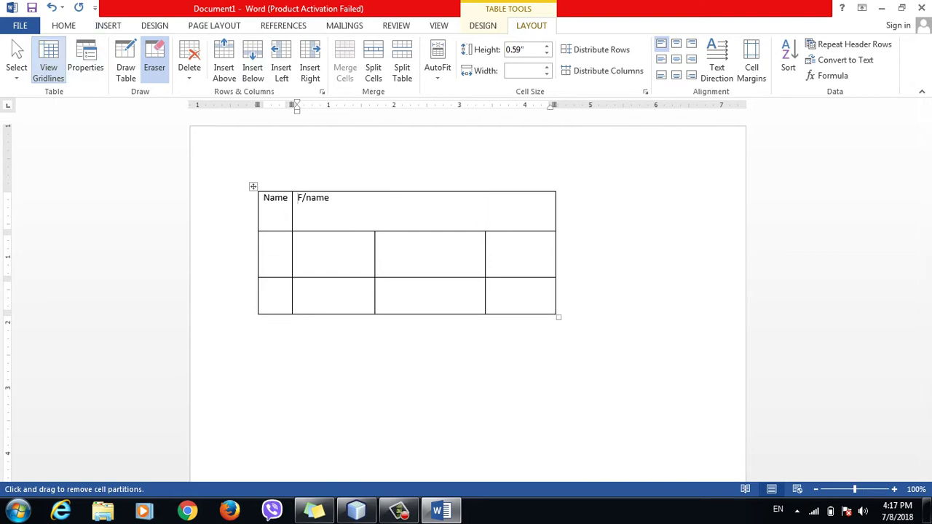
click(63, 26)
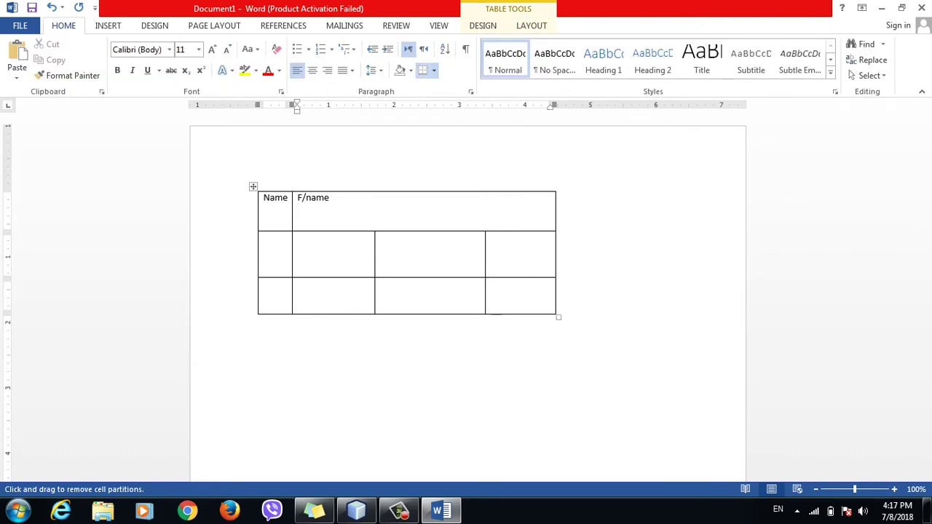
- Apply All Borders to the table and leave eraser mode
click(434, 70)
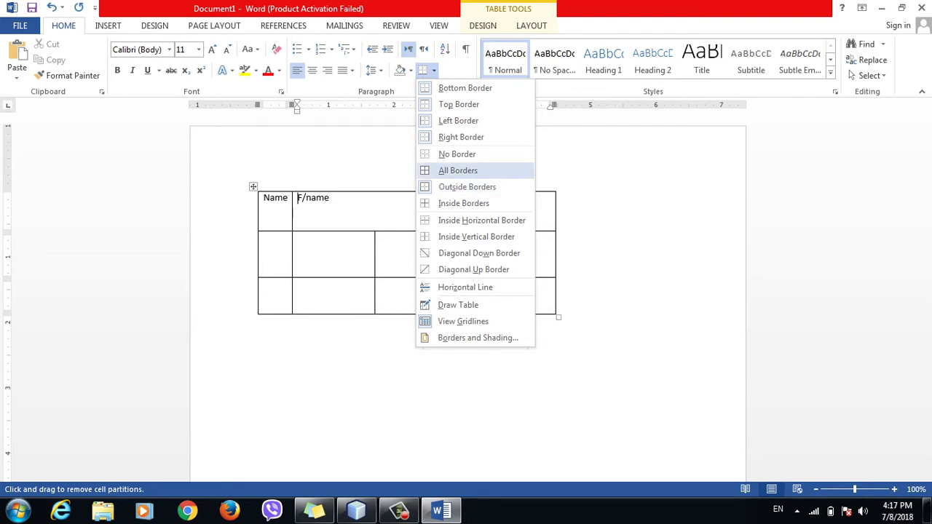
click(458, 171)
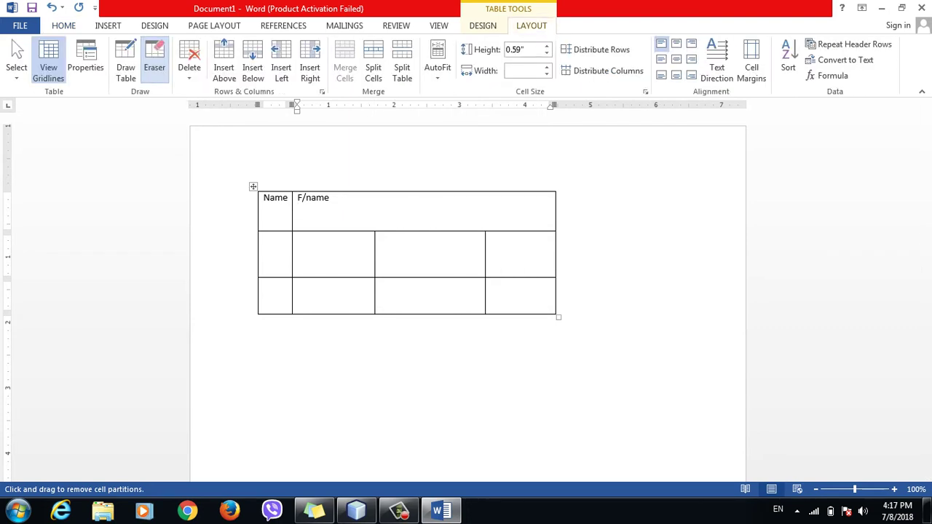
key(Escape)
- Choose Draw Table from the Borders dropdown again
key(alt+h)
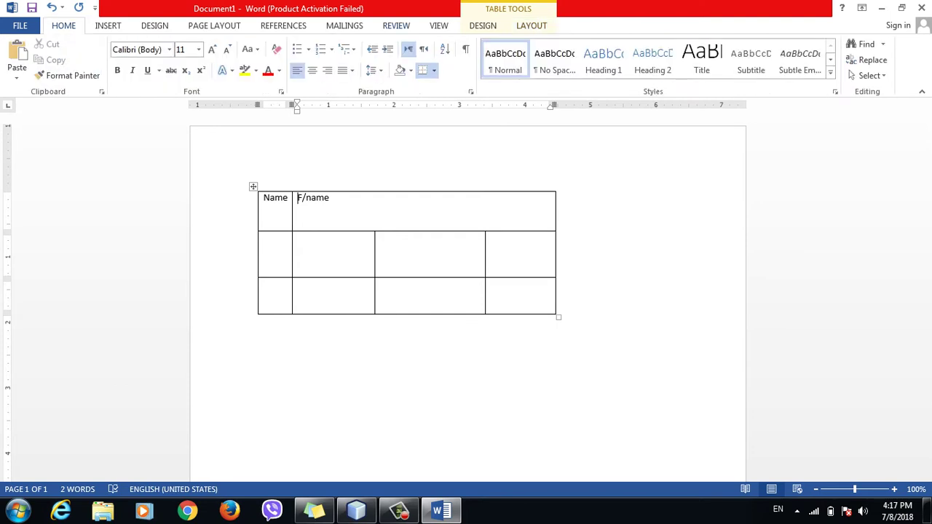
click(434, 70)
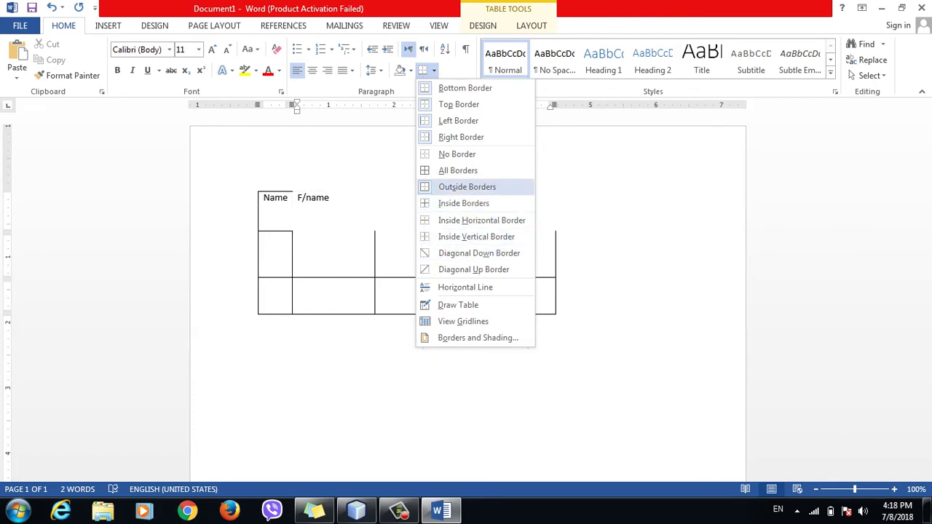
click(297, 198)
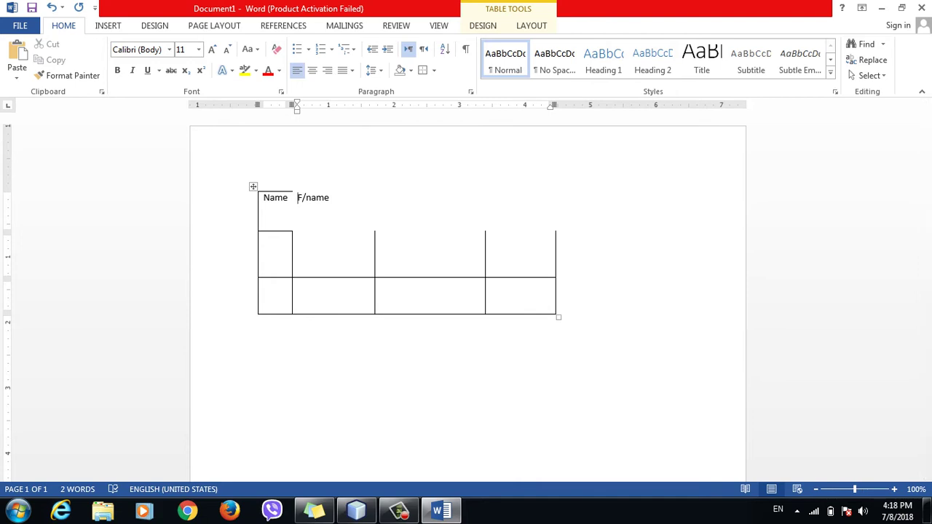
click(434, 70)
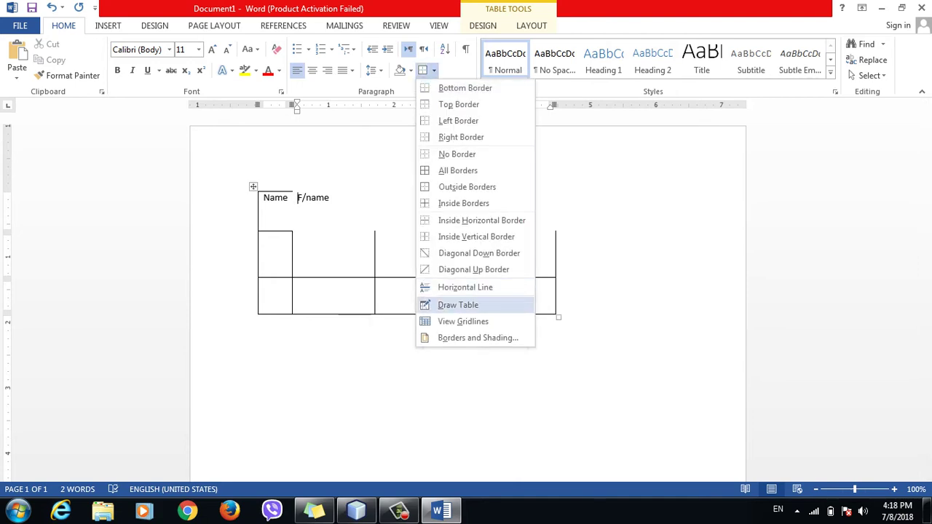
click(458, 305)
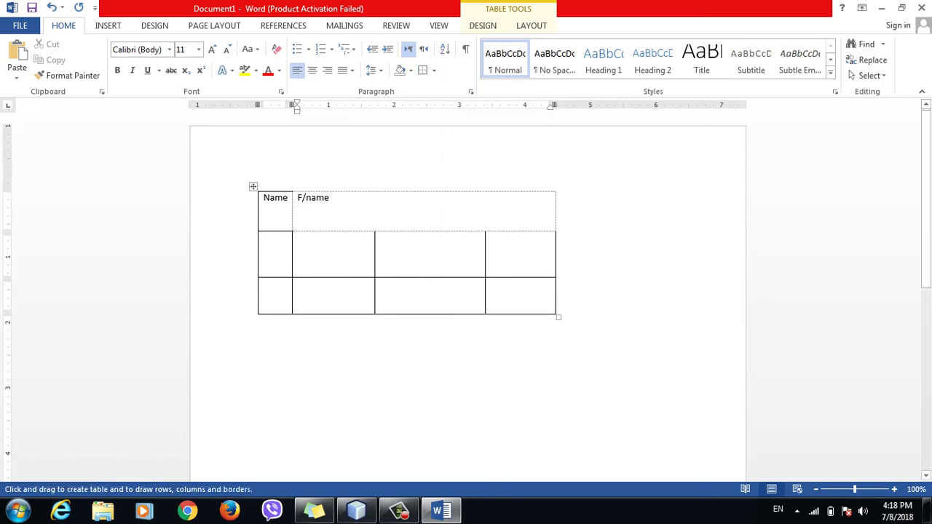
- Draw crossing diagonals in the F/name cell and a vertical line splitting the third column
ctrl+scroll(408, 255, up, 10)
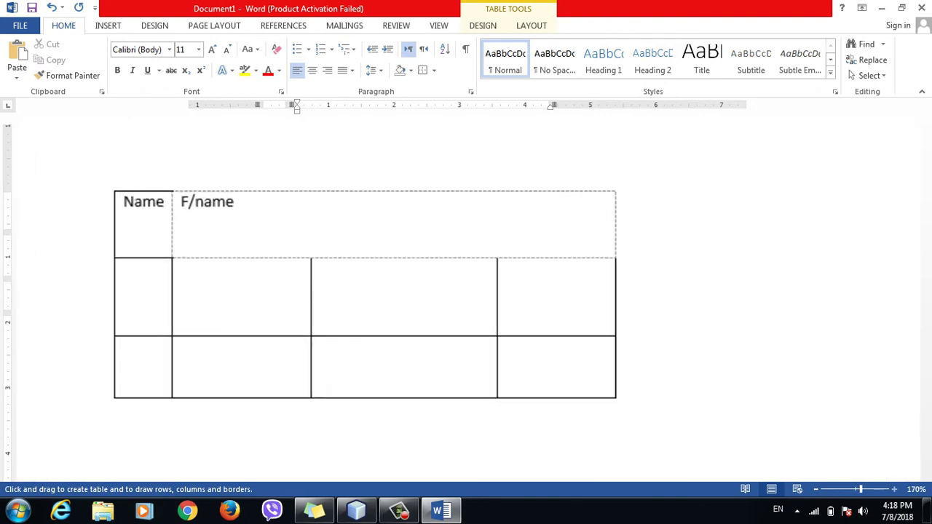
ctrl+scroll(280, 201, up, 1)
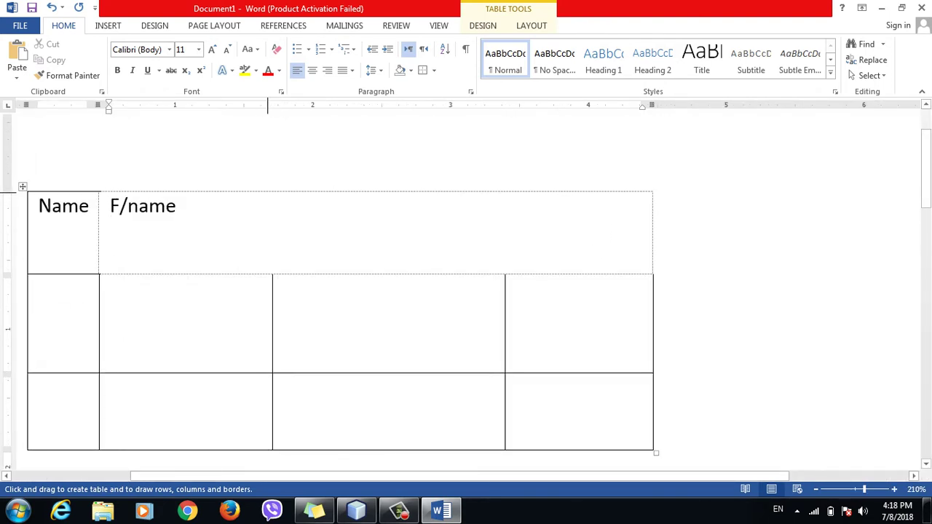
mouse_move(291, 191)
mouse_down()
mouse_move(697, 266)
mouse_move(652, 271)
mouse_up()
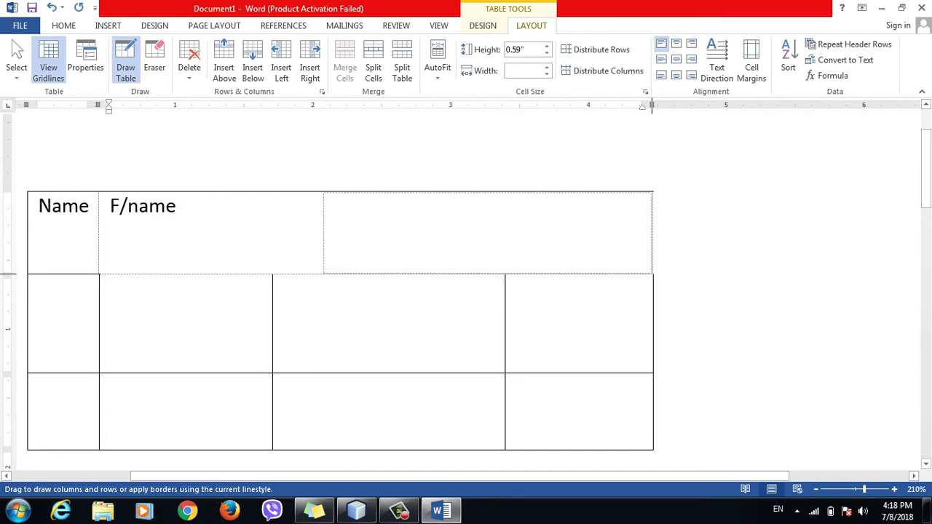
drag(652, 271, 99, 193)
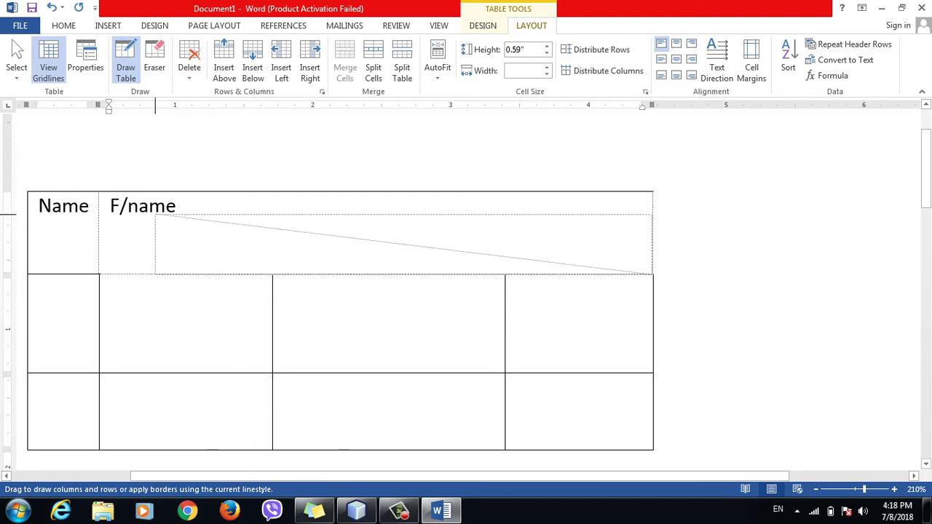
drag(99, 193, 99, 193)
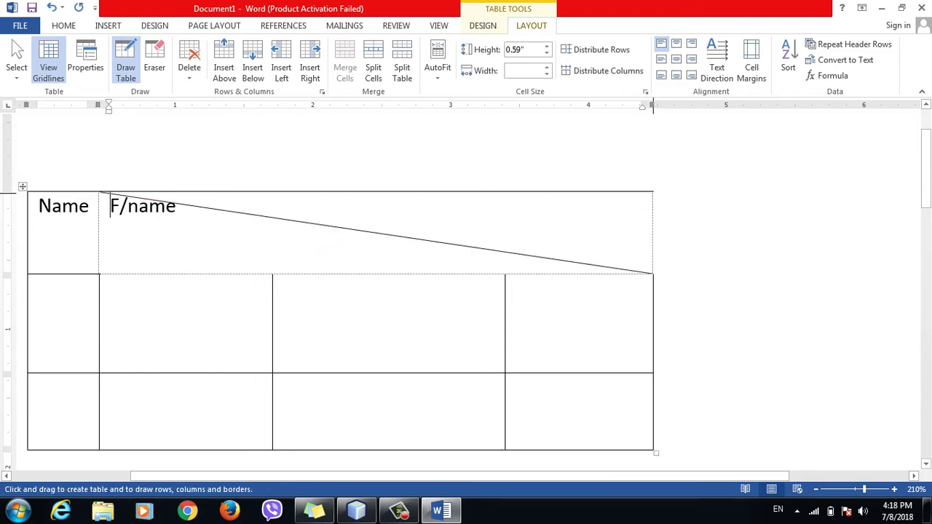
drag(653, 193, 99, 274)
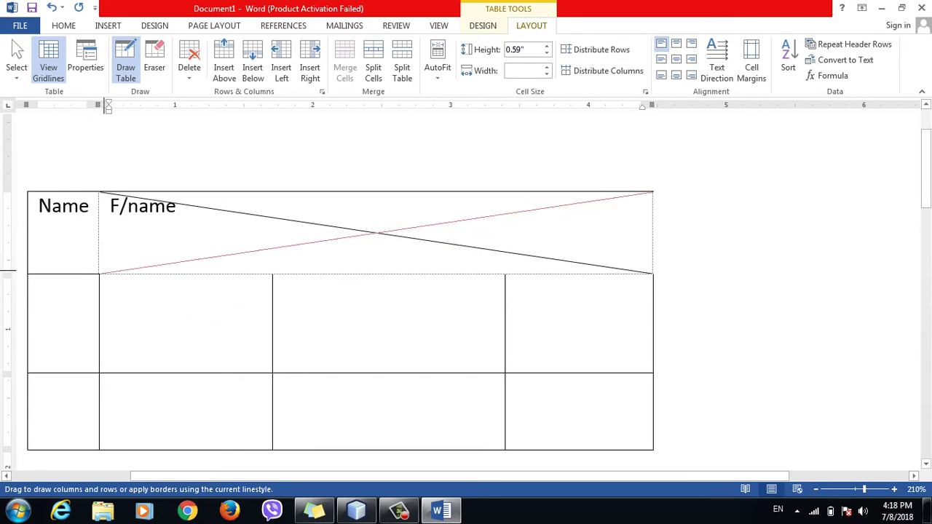
drag(99, 273, 99, 274)
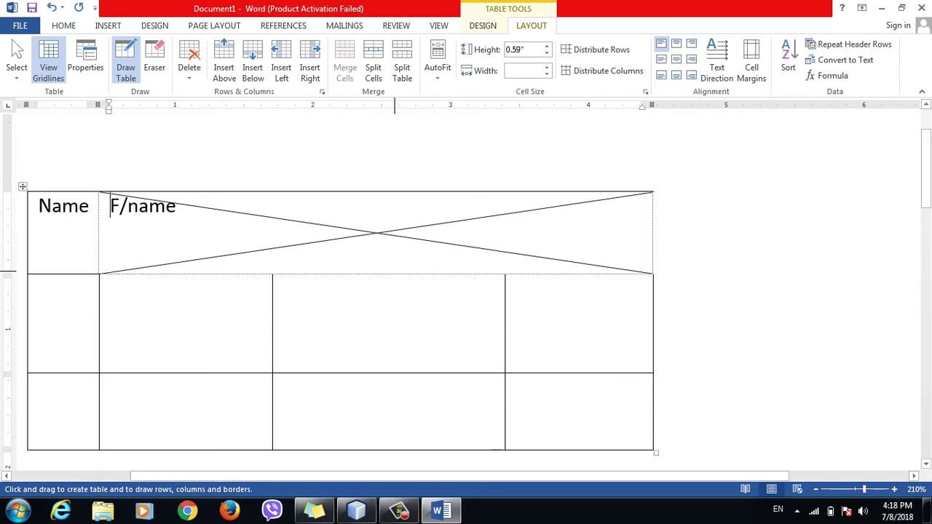
drag(386, 275, 385, 449)
- Toggle off View Gridlines in the Borders dropdown so only drawn lines show
click(283, 386)
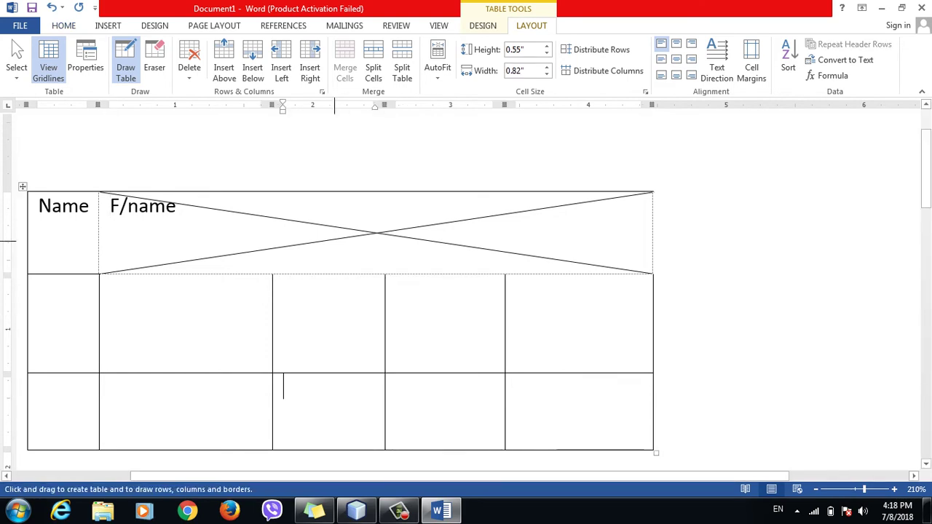
click(64, 26)
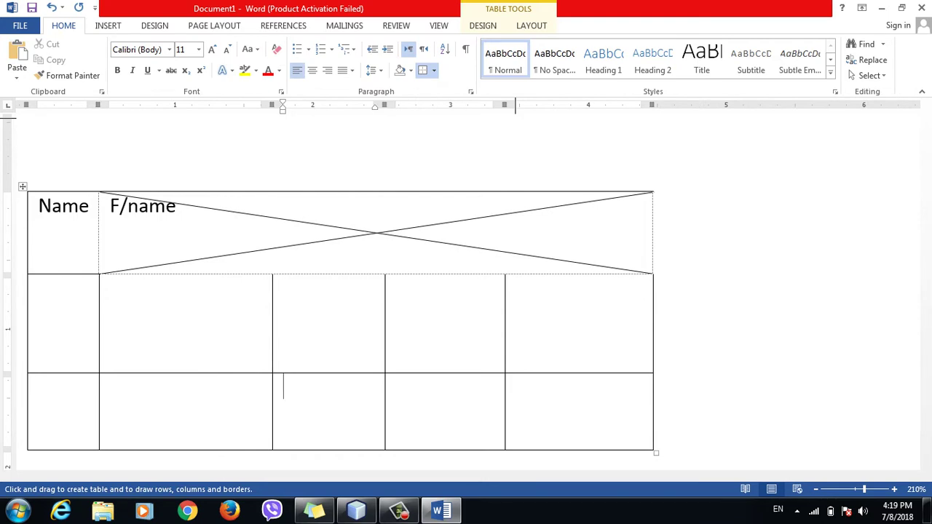
click(434, 69)
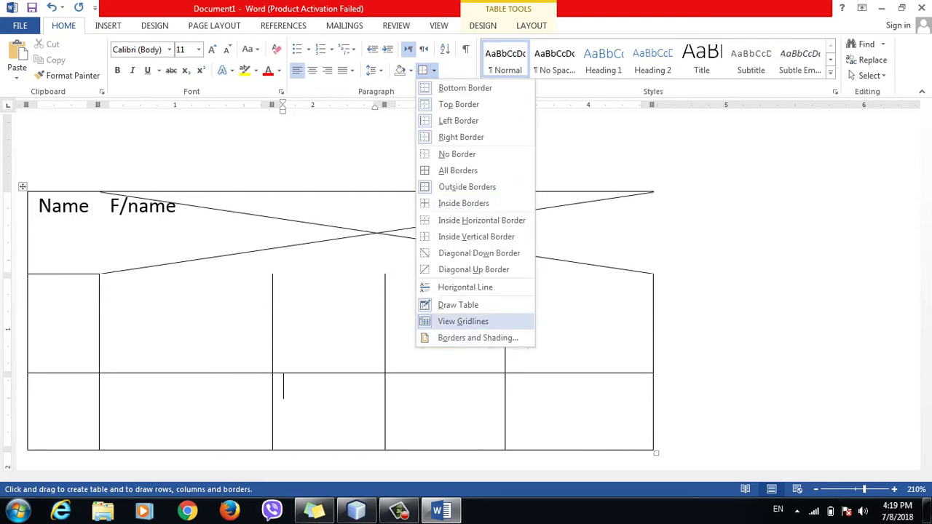
click(463, 321)
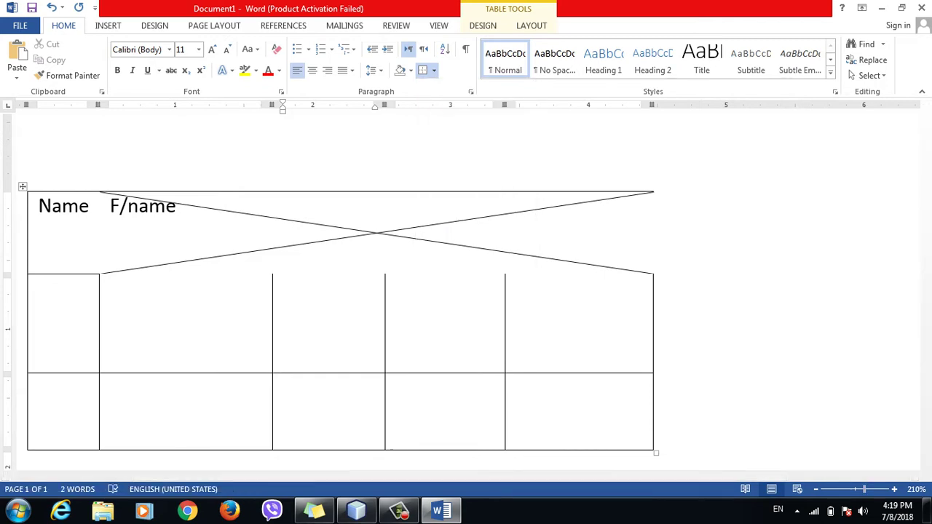
ctrl+scroll(466, 291, up, 5)
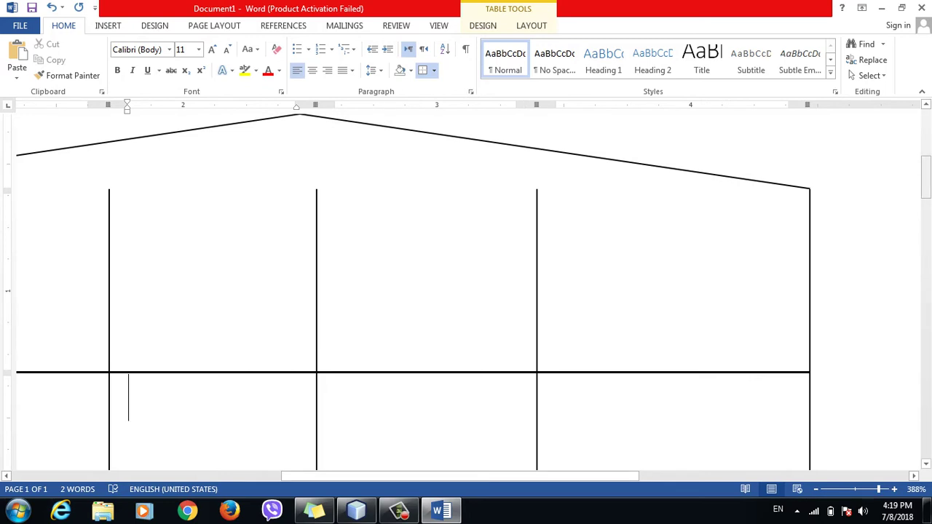
scroll(466, 291, up, 3)
scroll(466, 291, down, 1)
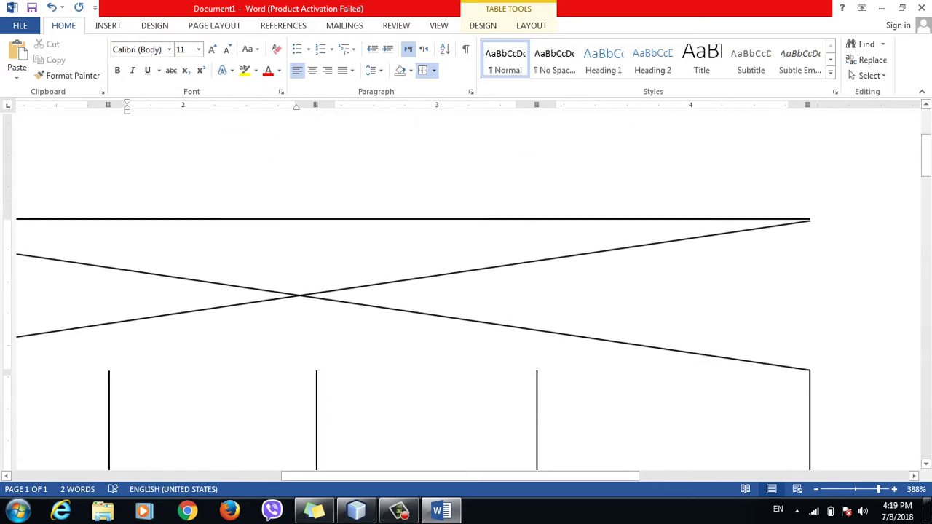
- Apply All Borders and turn View Gridlines back on
click(435, 70)
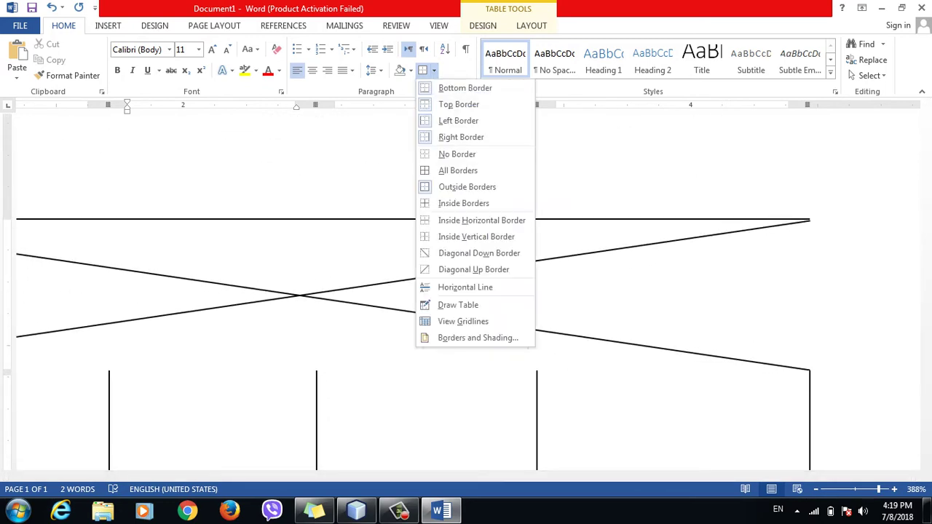
click(458, 171)
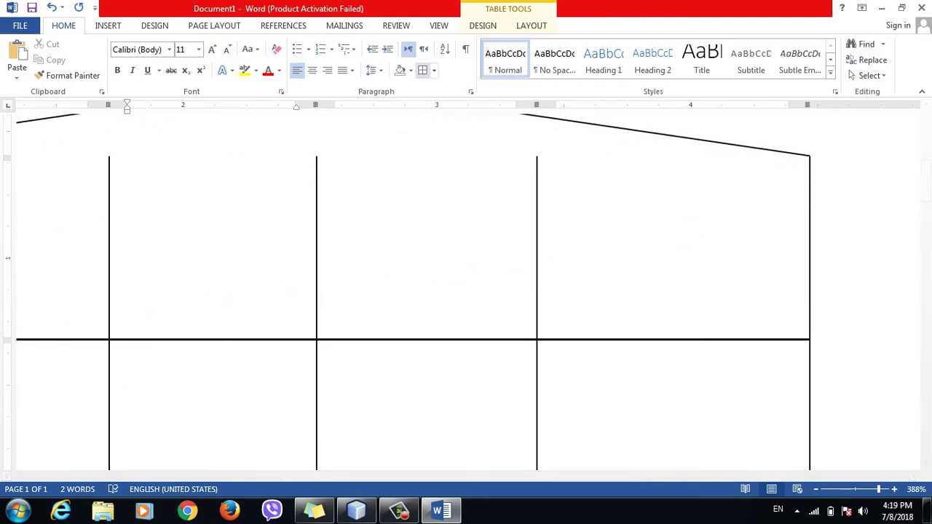
click(434, 70)
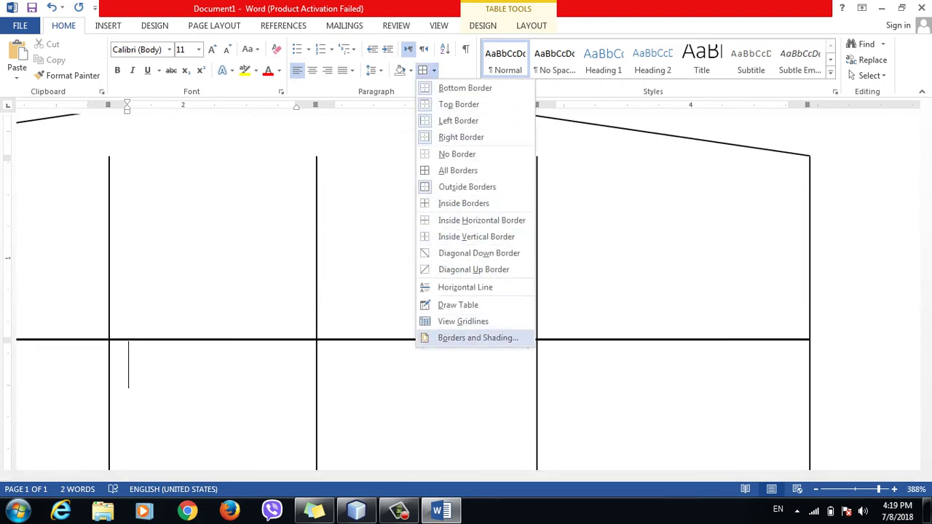
click(463, 321)
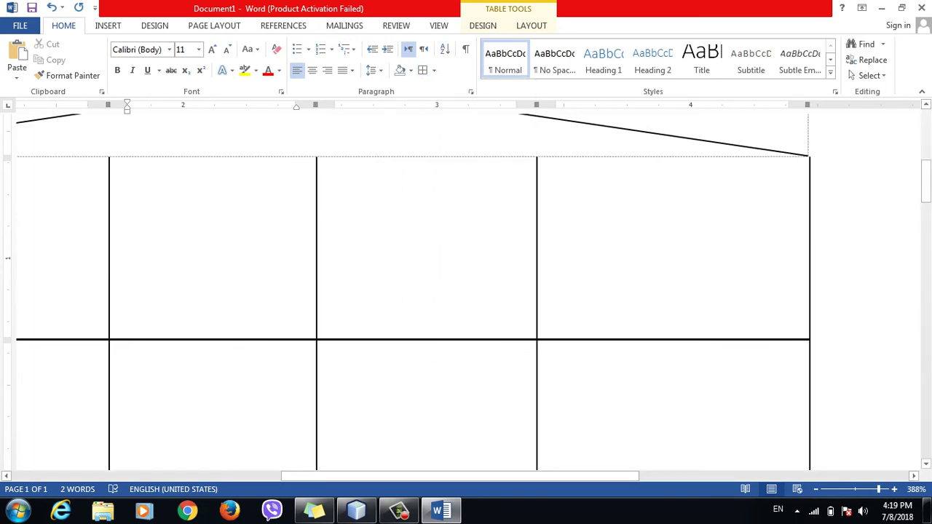
- Select everything with Ctrl+A and apply No Border to the whole table
click(434, 70)
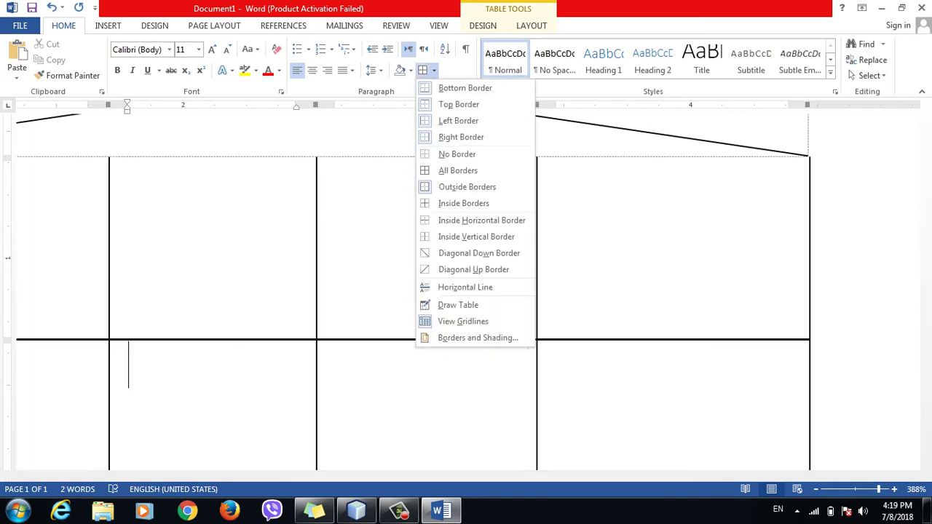
click(457, 154)
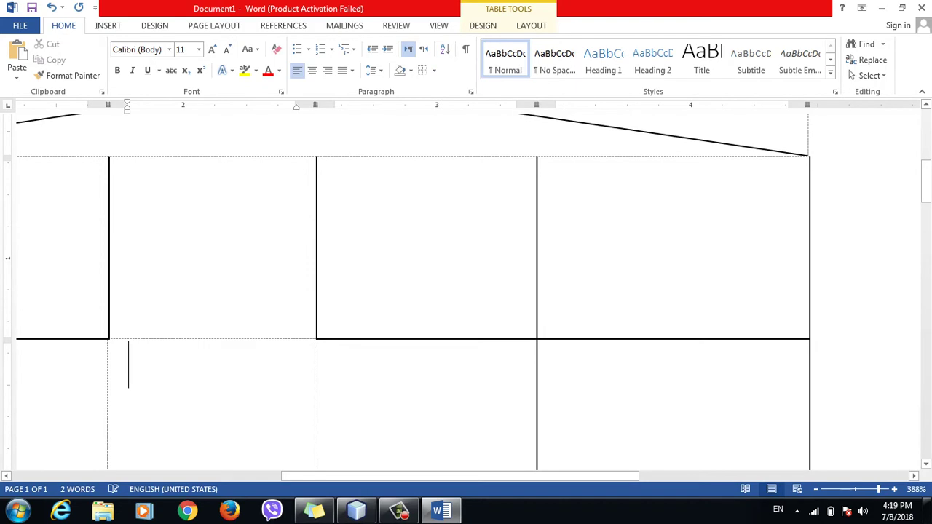
click(766, 260)
key(ctrl+a)
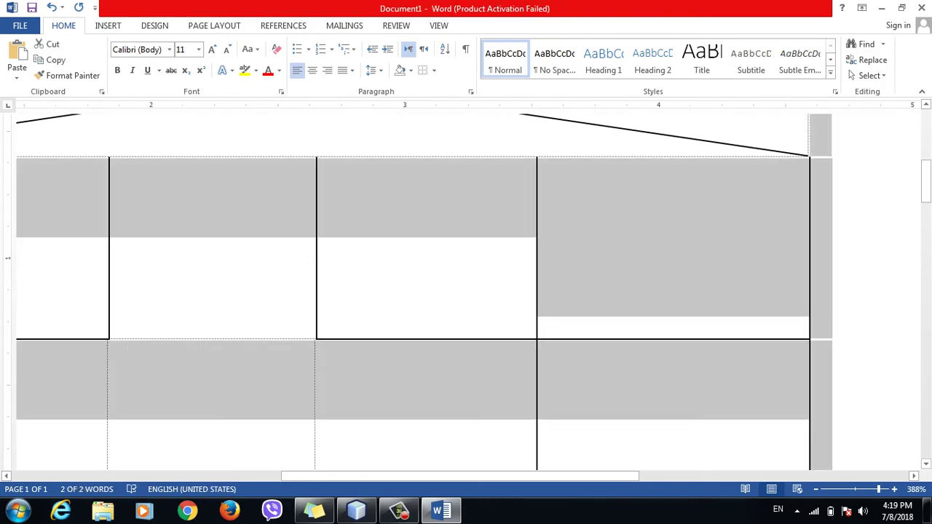
click(423, 70)
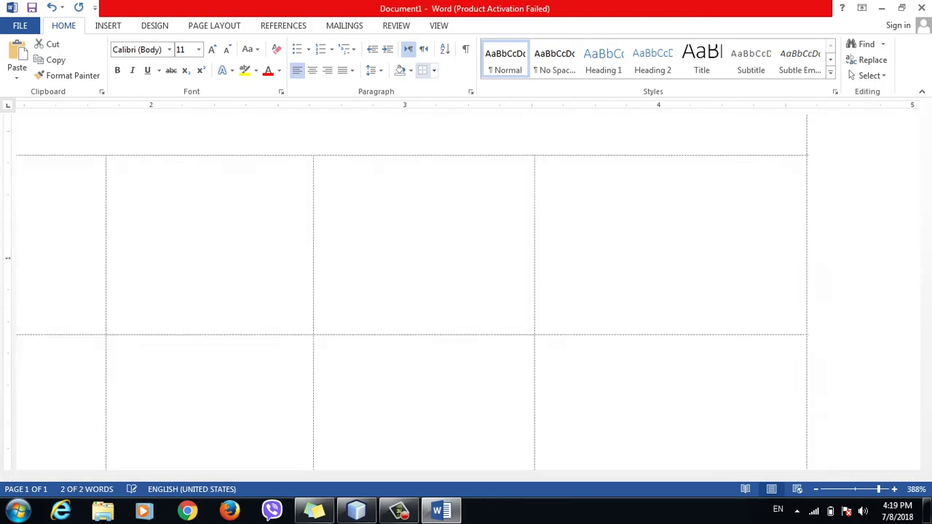
click(335, 178)
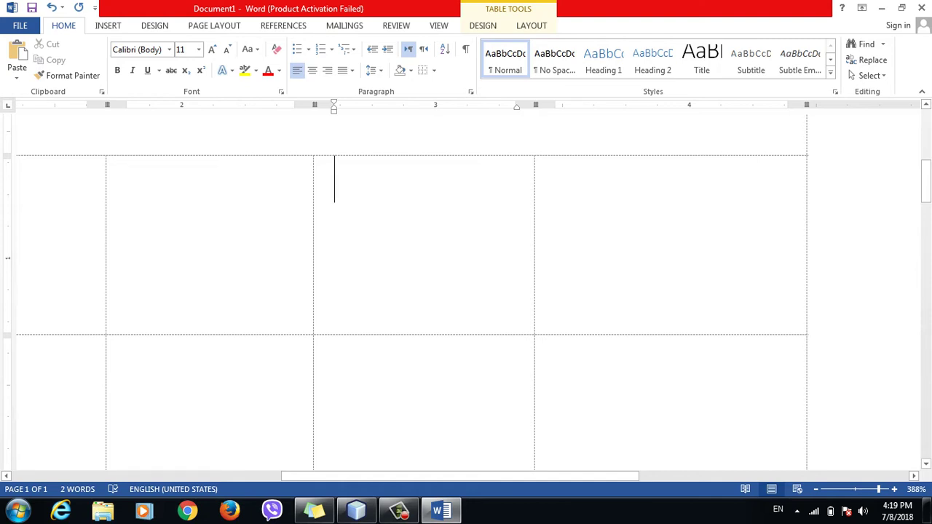
scroll(466, 291, down, 1)
scroll(405, 289, down, 3)
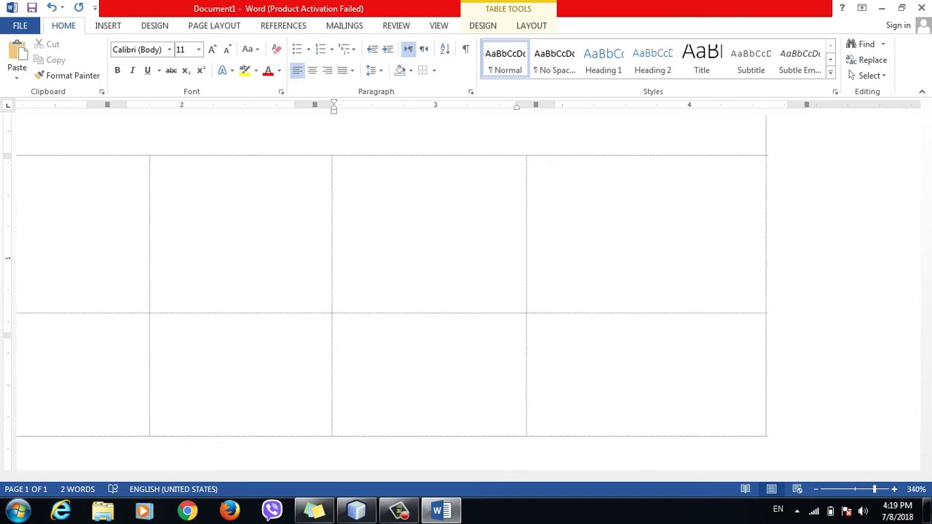
scroll(405, 289, down, 3)
scroll(405, 289, down, 3)
scroll(405, 288, down, 3)
scroll(405, 289, down, 2)
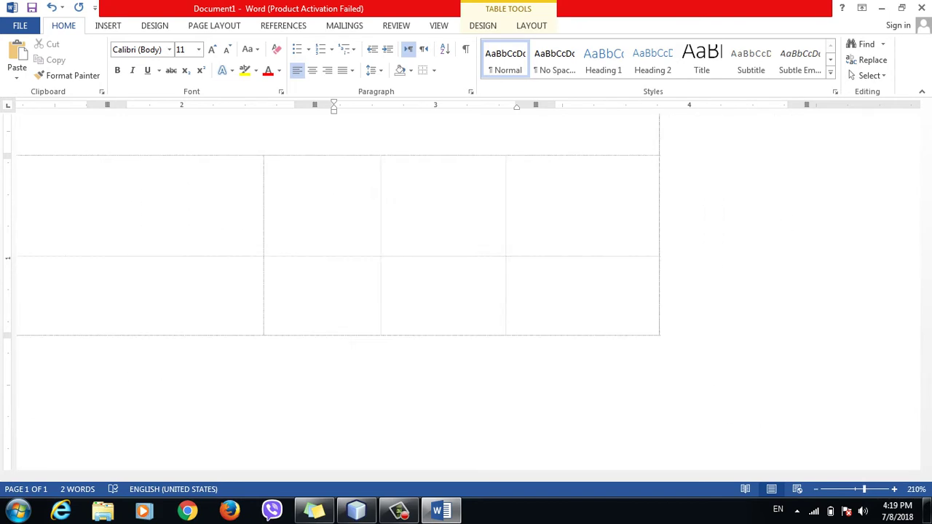
scroll(405, 288, down, 2)
scroll(405, 289, down, 2)
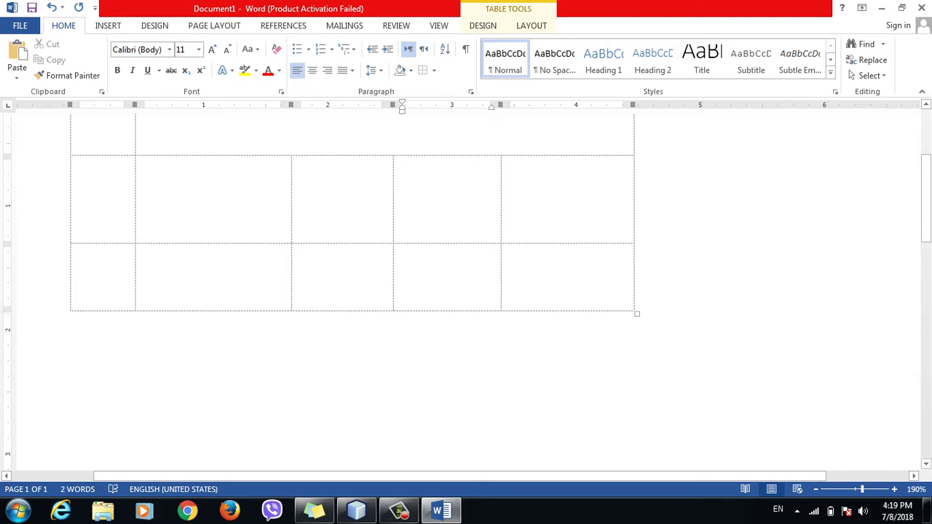
key(ctrl+p)
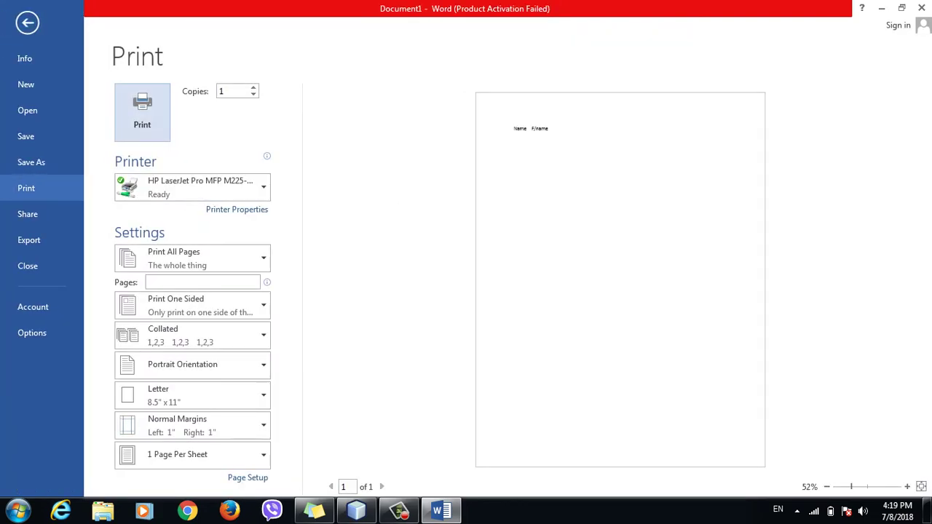
key(Escape)
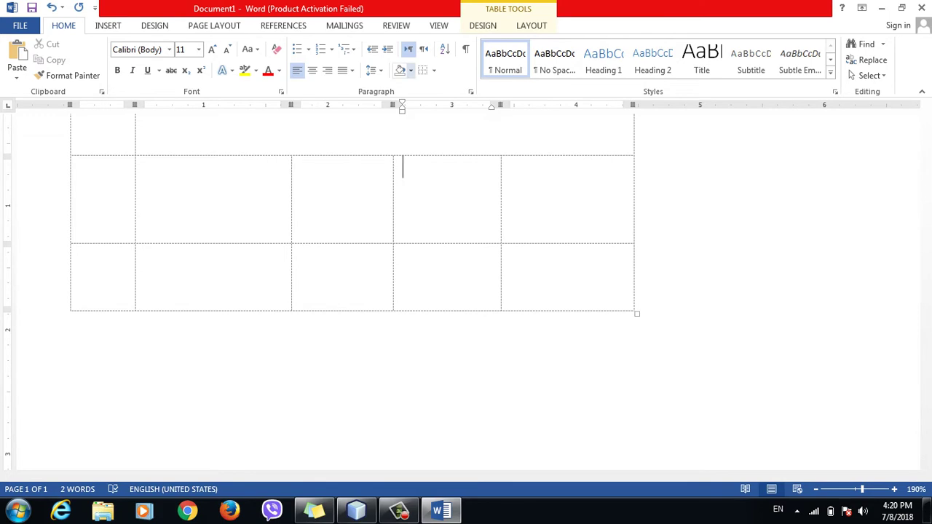
- Apply All Borders to the current cell, then to the whole table via Ctrl+A
click(434, 71)
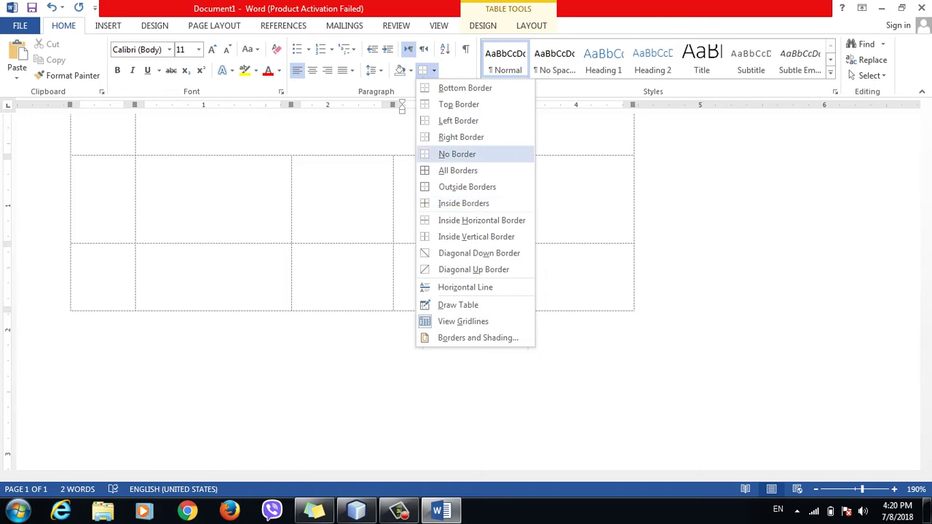
click(458, 170)
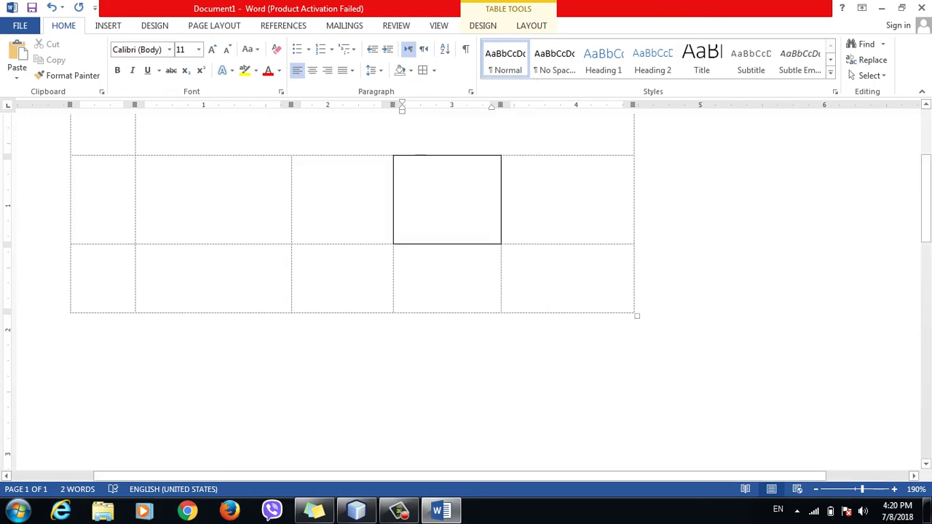
key(ctrl+a)
click(423, 70)
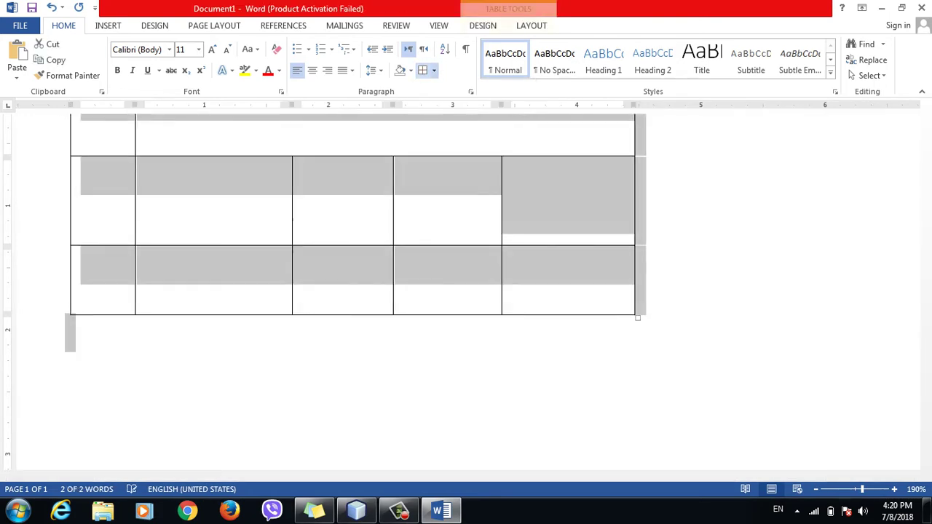
click(294, 230)
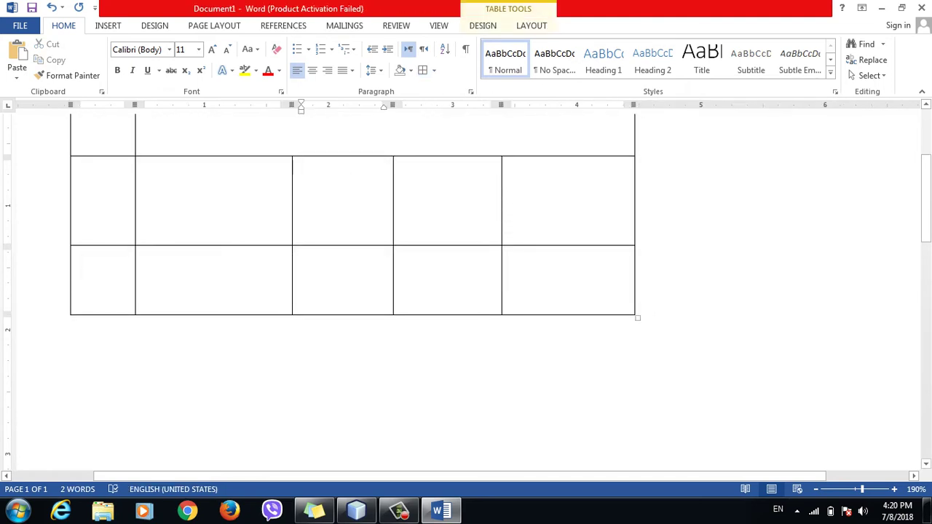
click(434, 70)
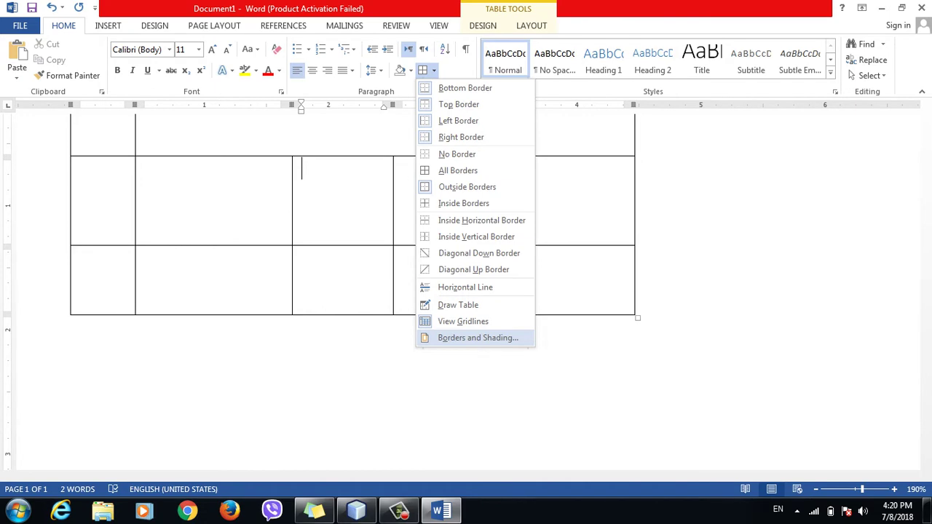
- In Borders and Shading, choose the None setting and confirm with OK
click(478, 338)
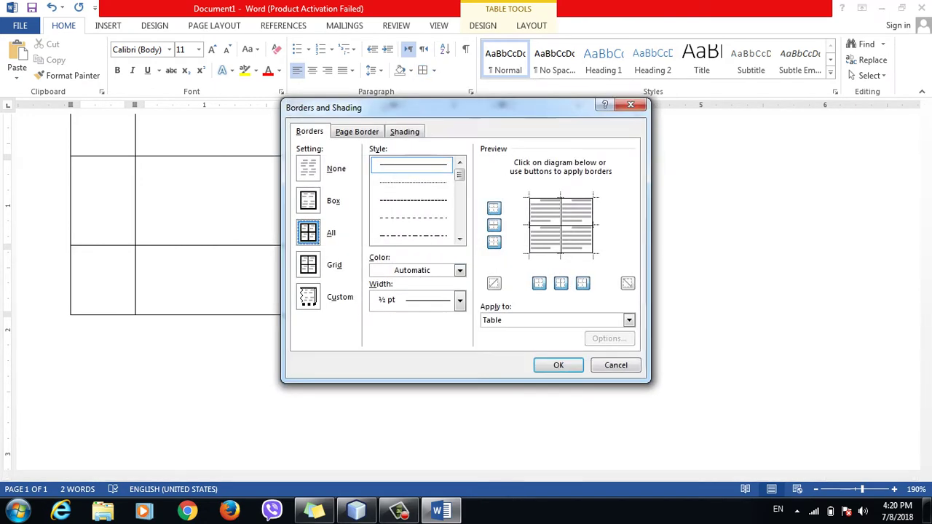
drag(467, 107, 529, 154)
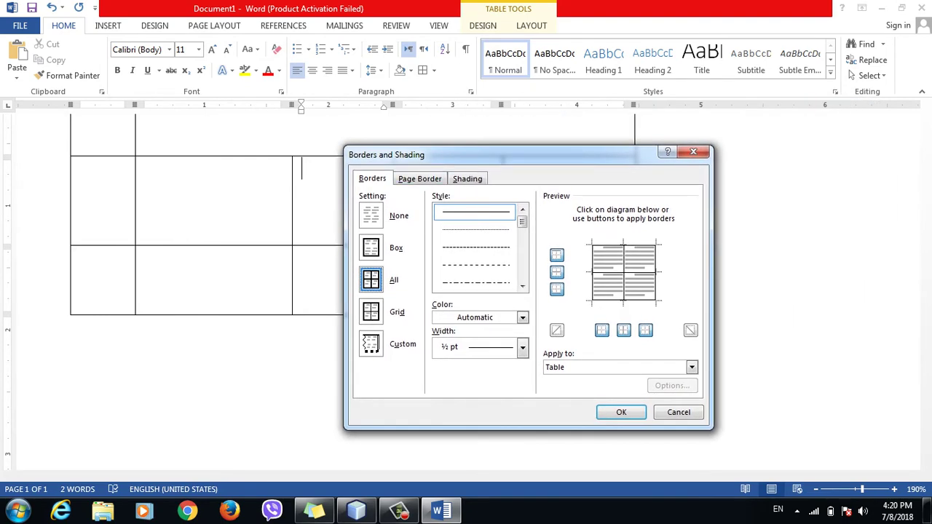
click(371, 215)
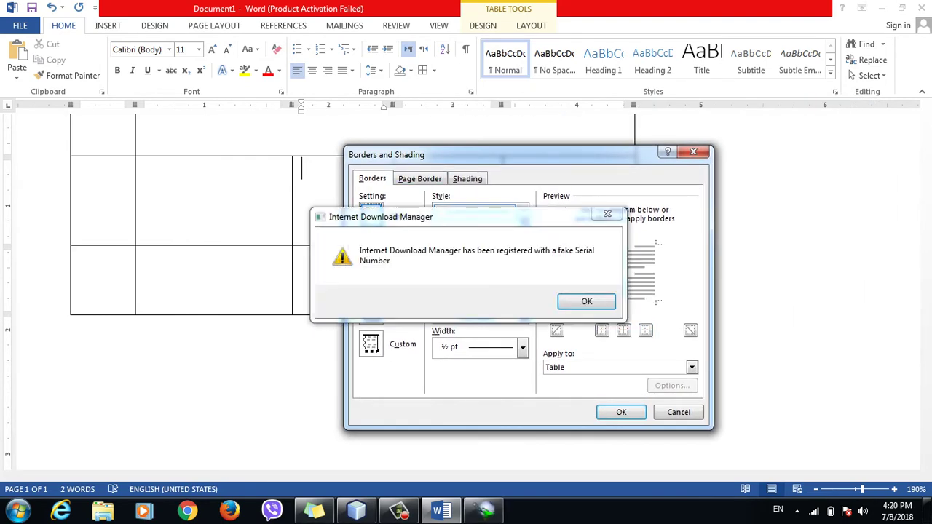
click(608, 213)
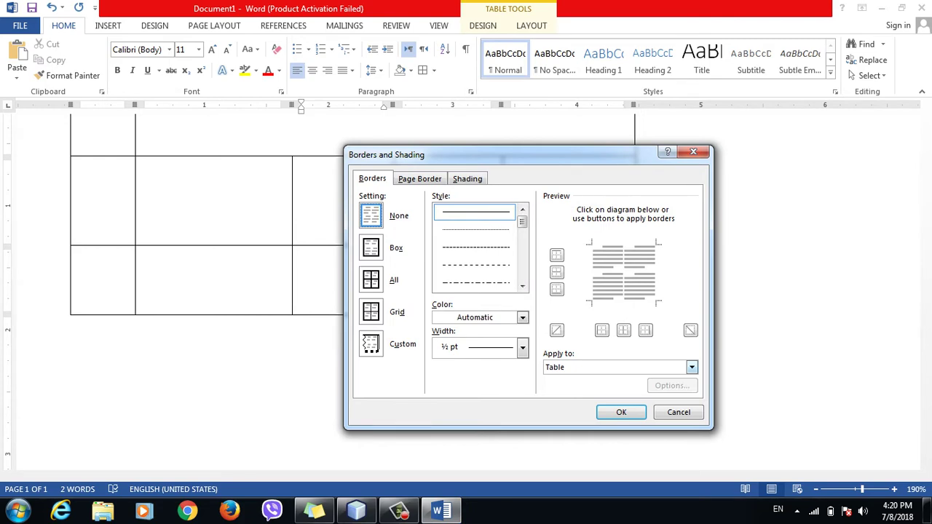
click(621, 412)
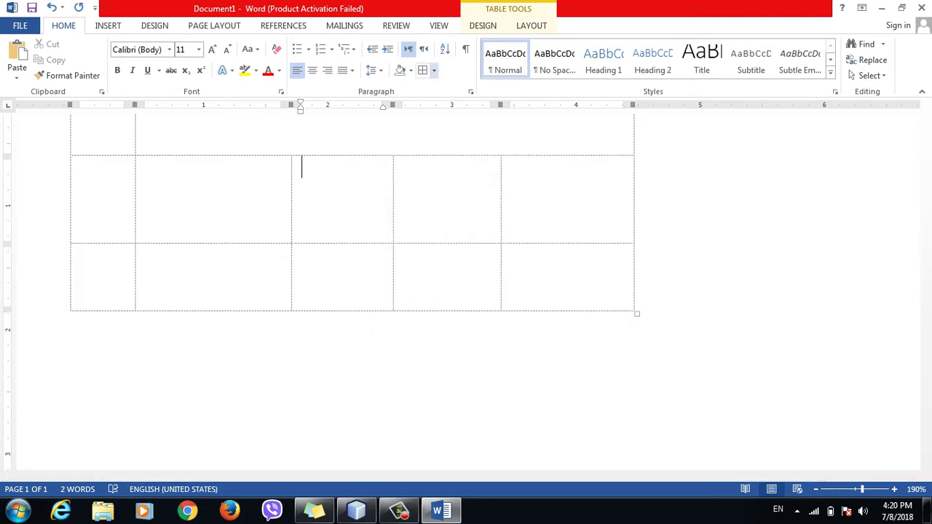
click(434, 70)
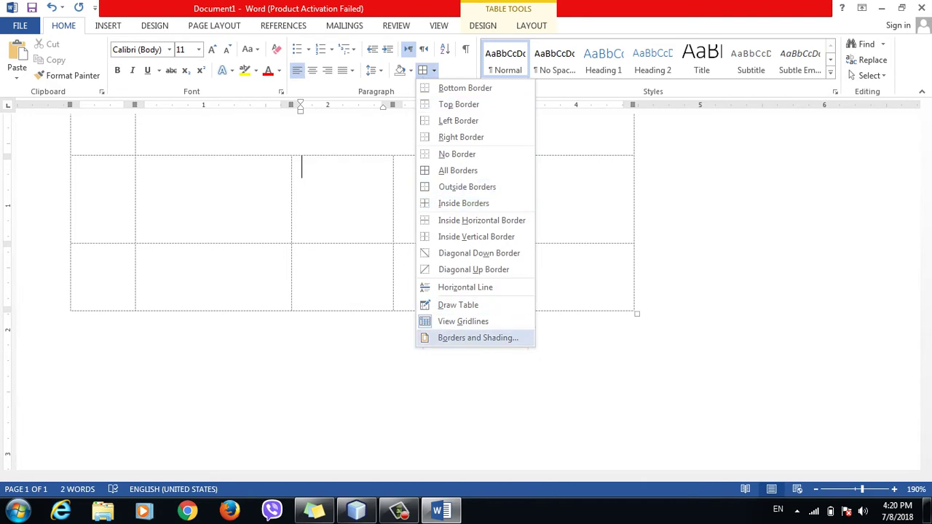
- Frame the table with a thick 3 pt double-line Box border, leaving inner cells unbordered
click(478, 338)
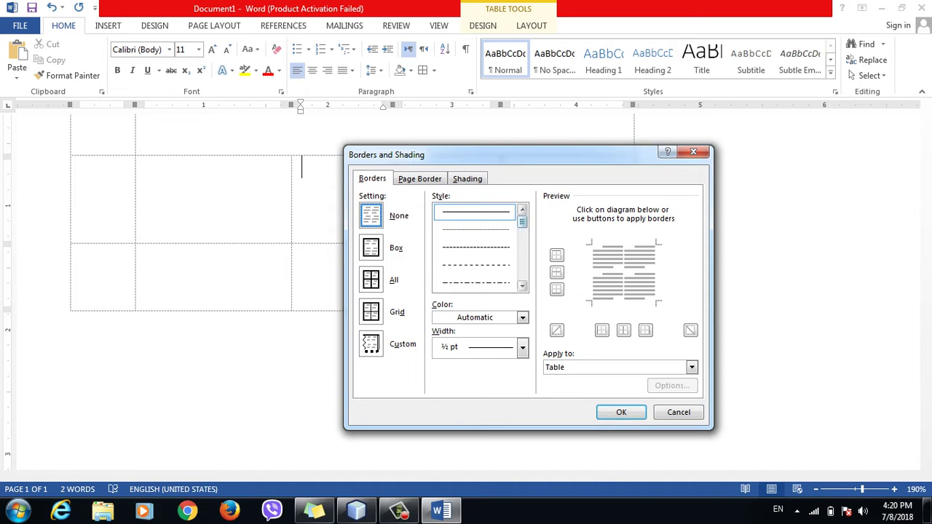
scroll(477, 248, down, 3)
scroll(477, 247, down, 2)
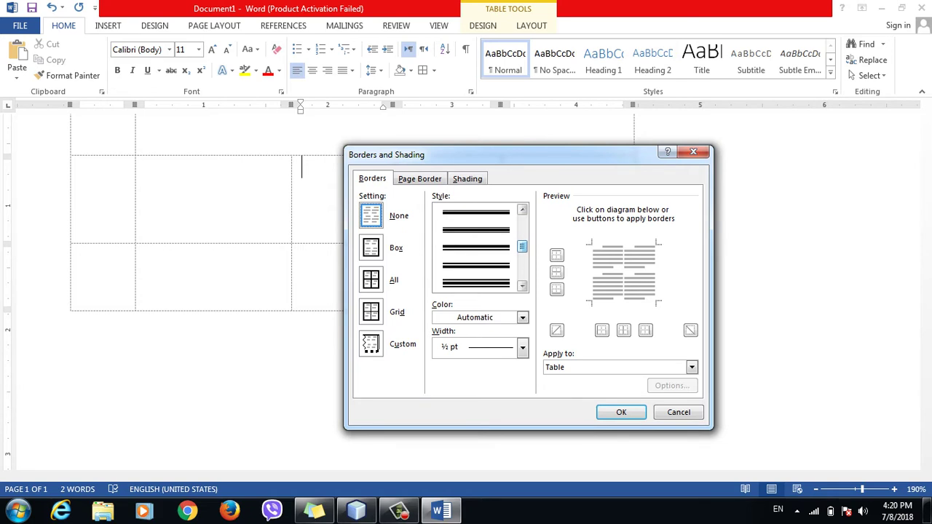
click(476, 282)
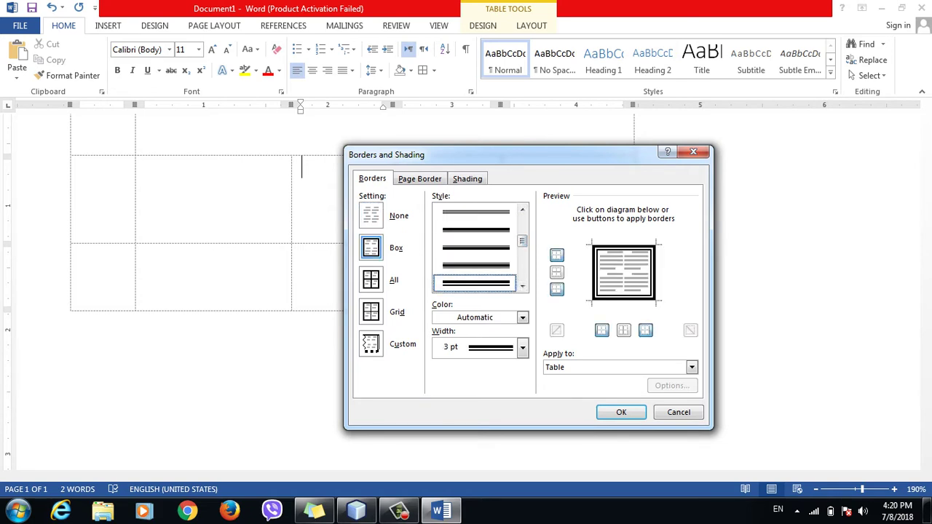
click(621, 413)
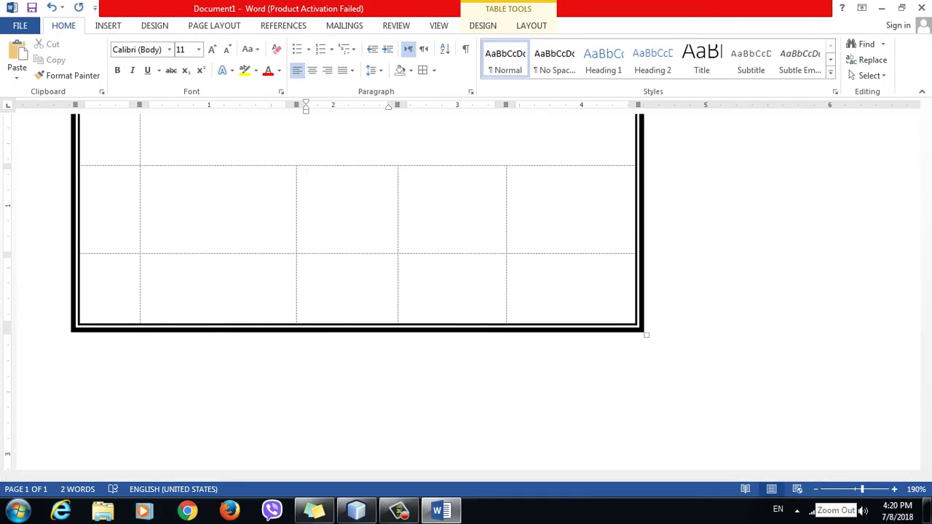
drag(862, 489, 858, 490)
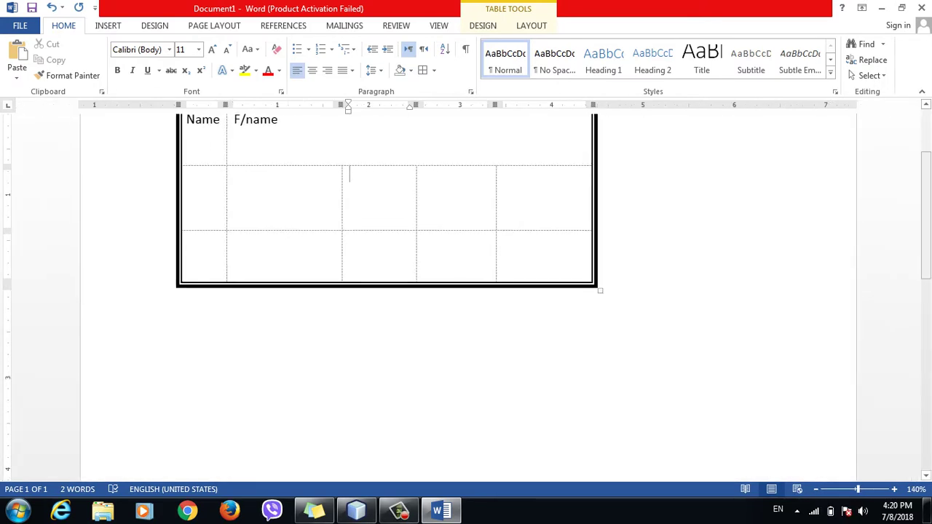
- With the caret after F/name, apply the thick double-line border to All cell edges
scroll(467, 291, up, 3)
click(278, 238)
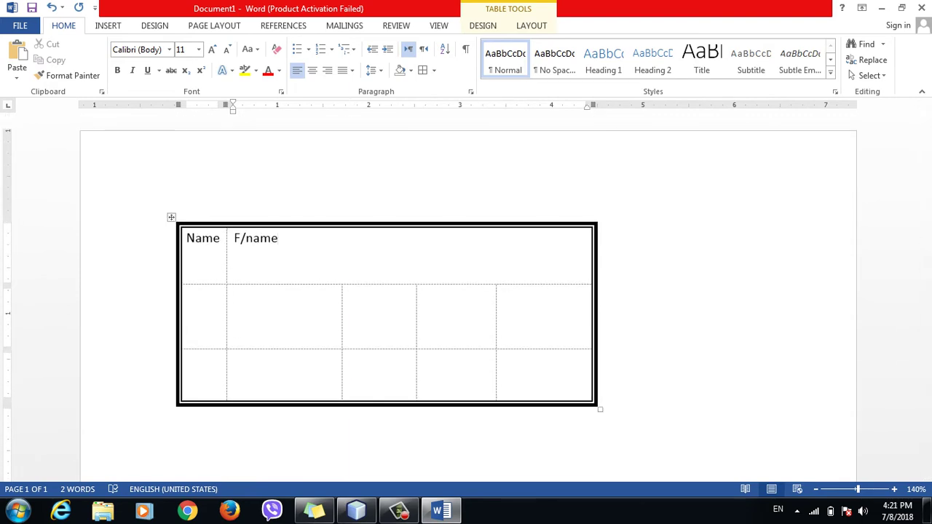
click(434, 70)
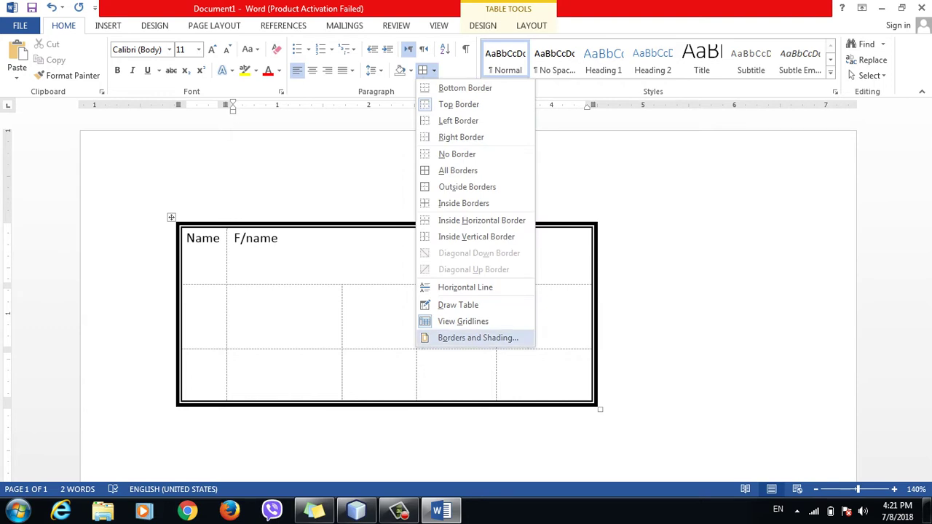
click(478, 338)
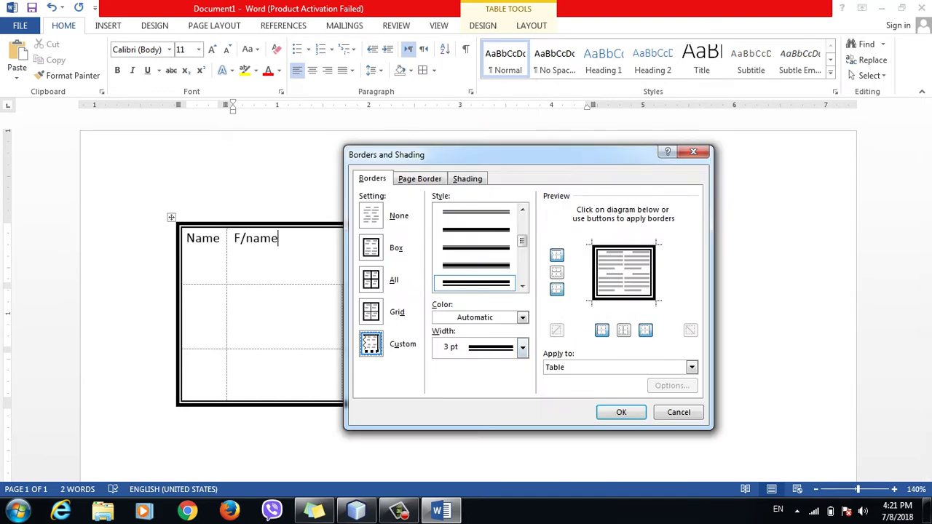
scroll(478, 247, down, 1)
click(475, 229)
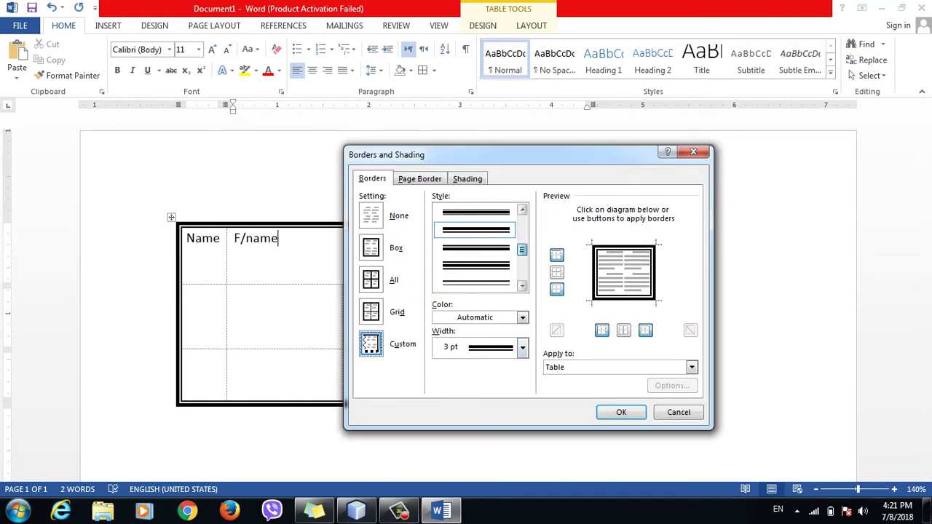
scroll(477, 248, down, 1)
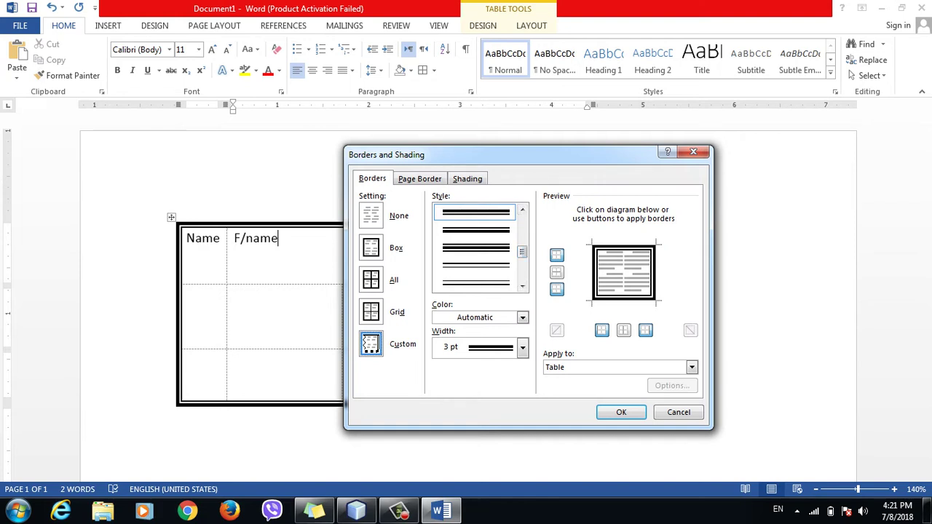
click(371, 280)
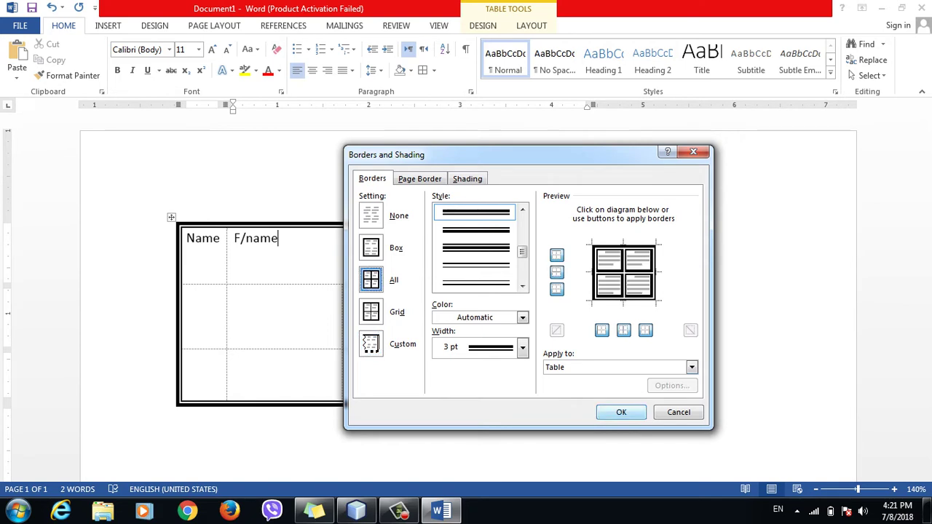
click(621, 412)
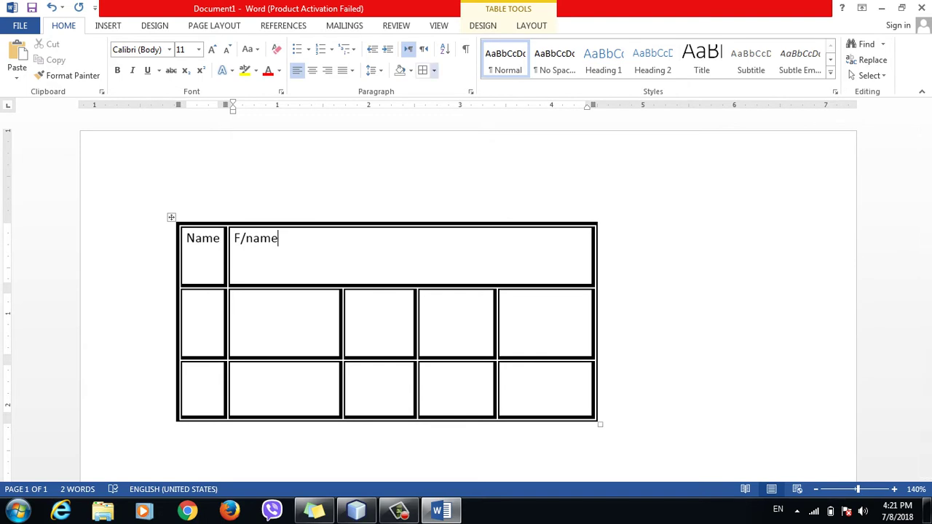
- Switch the table border to the Grid setting: thick outline with thin inner lines
click(434, 70)
click(478, 338)
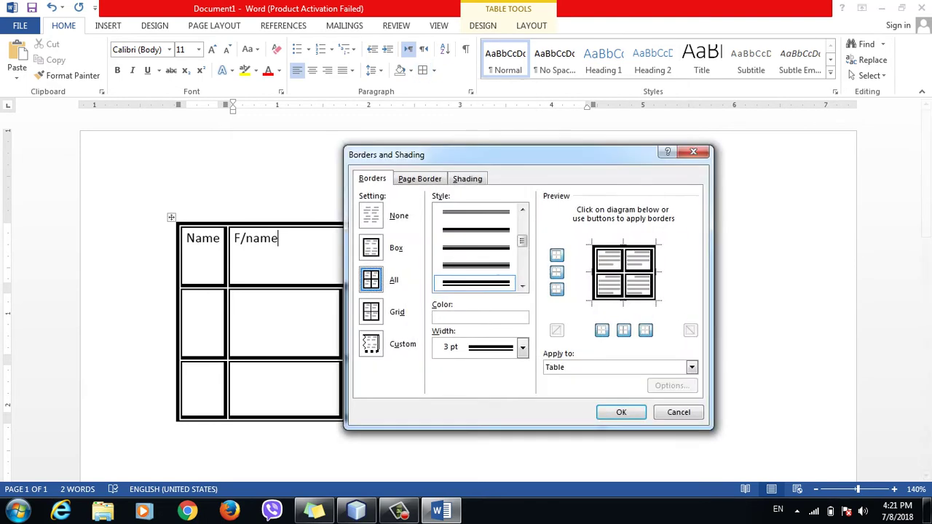
click(371, 311)
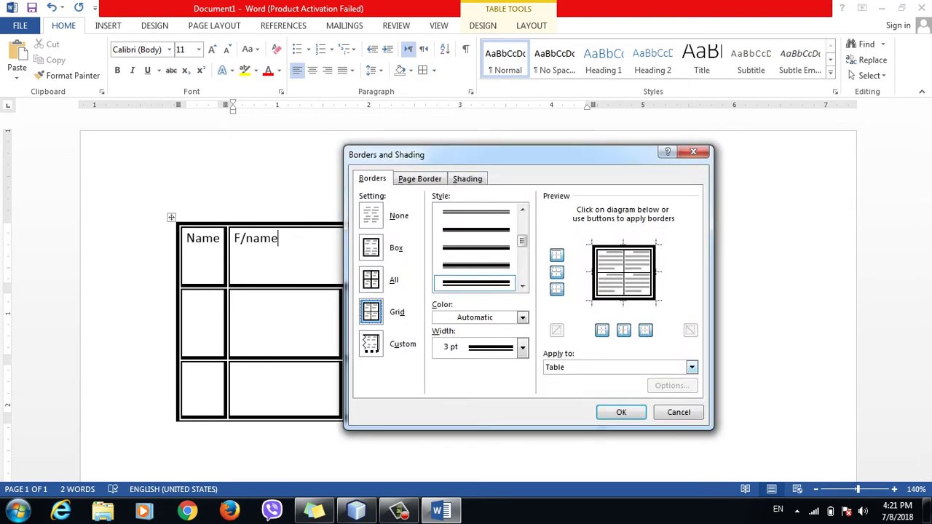
click(621, 412)
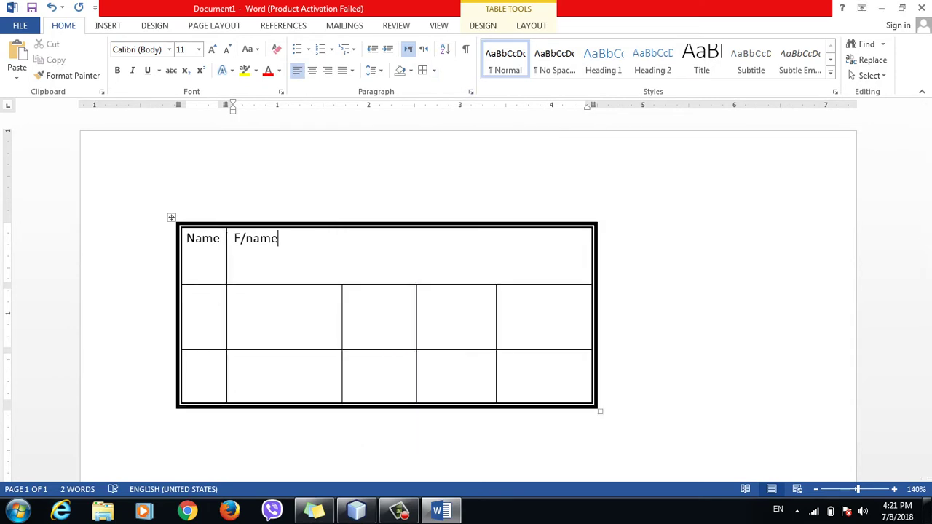
- Change the table's 3 pt grid border to the heavy shaded line style
click(434, 70)
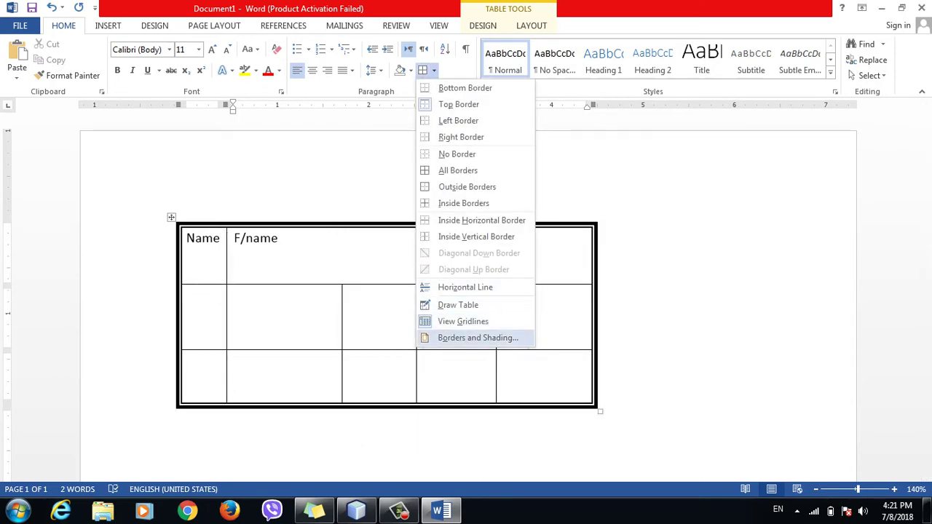
click(478, 336)
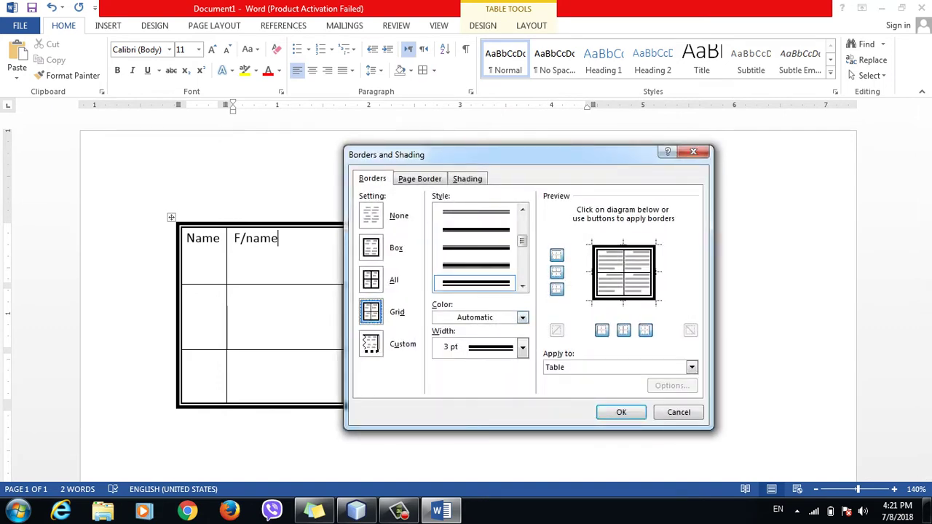
scroll(478, 248, down, 1)
scroll(477, 248, down, 2)
scroll(477, 248, down, 1)
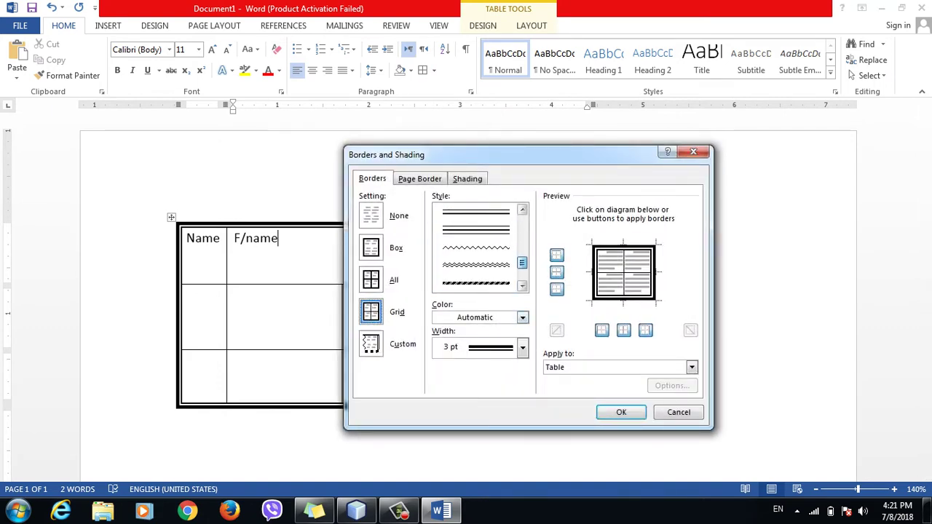
scroll(477, 248, down, 2)
click(475, 284)
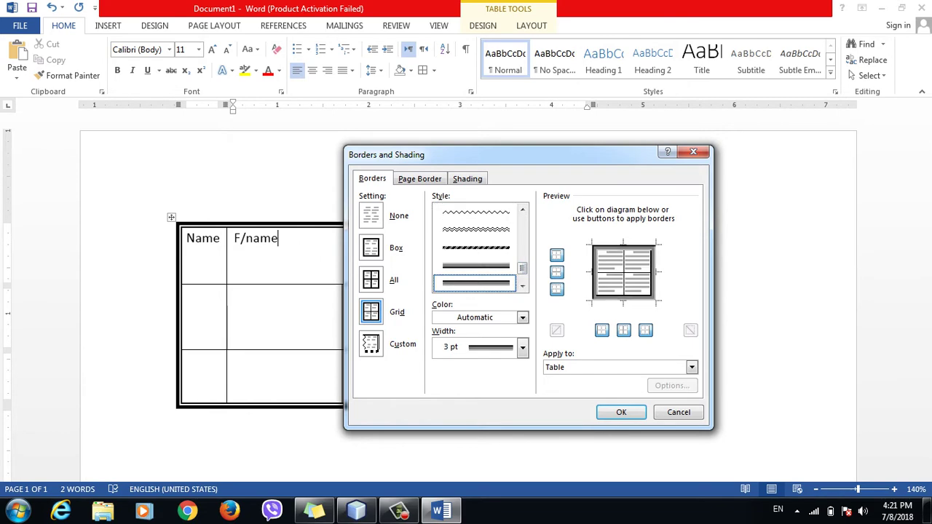
scroll(477, 247, up, 1)
click(622, 412)
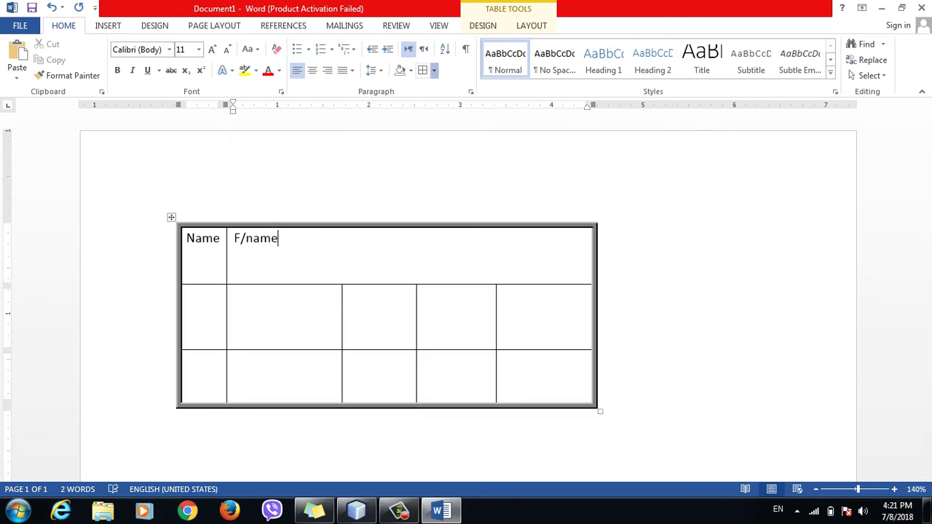
- Reopen the table's Borders and Shading settings and look through border colours without changing them
click(434, 70)
click(477, 338)
scroll(477, 248, down, 1)
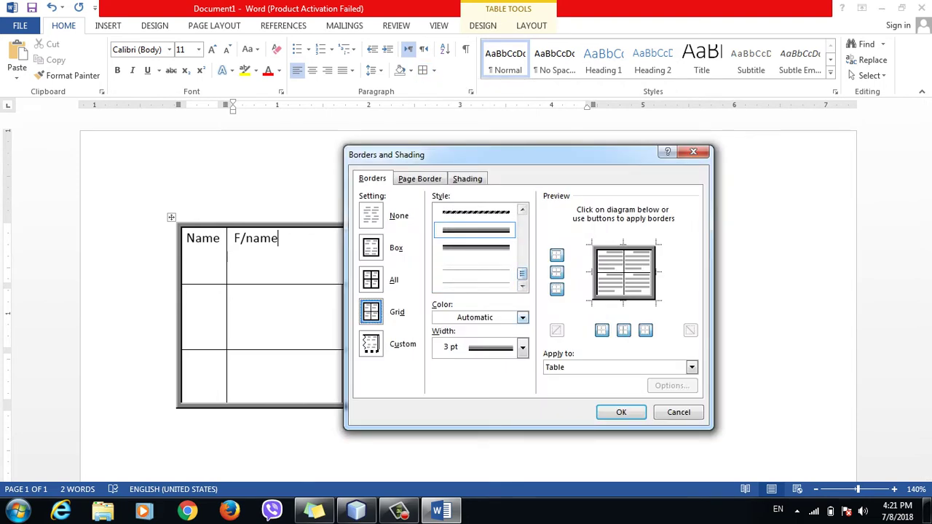
click(522, 318)
click(522, 318)
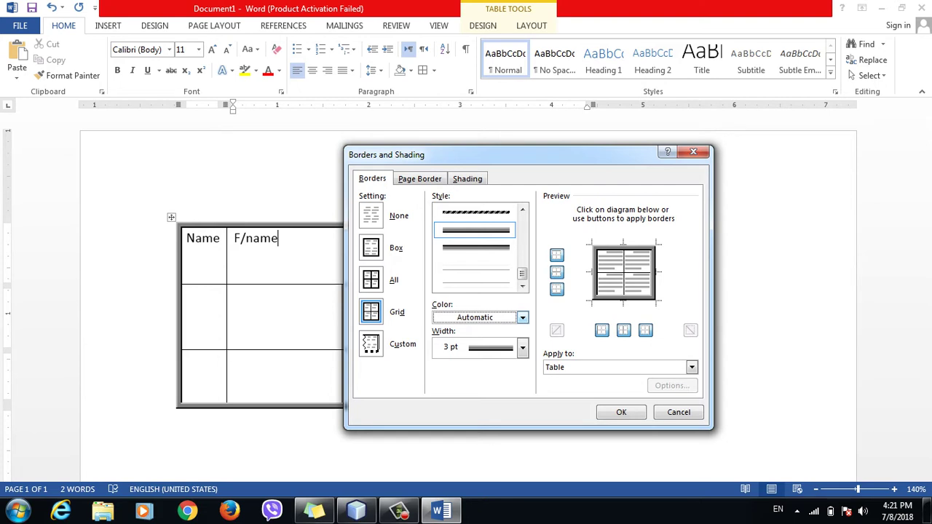
- Browse the Page Border tab, then return to Borders and toggle the inside horizontal line
click(419, 179)
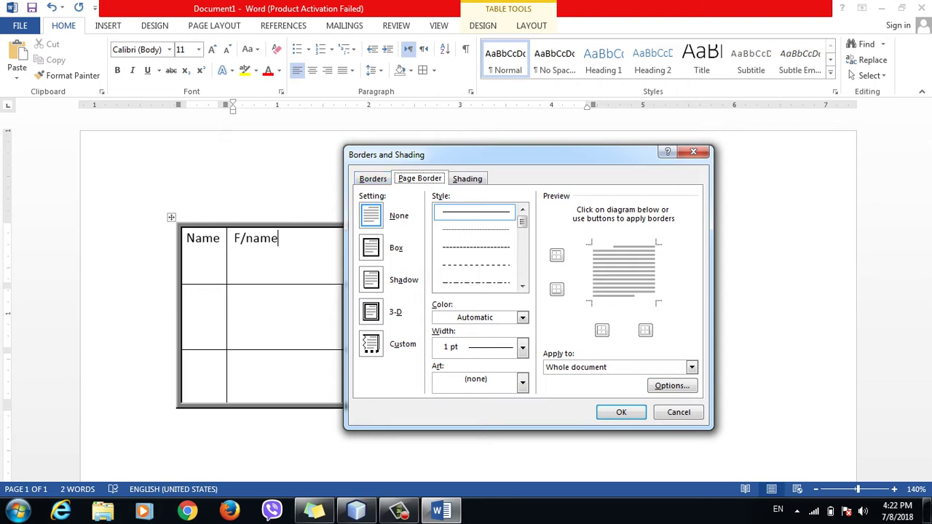
scroll(477, 248, down, 2)
scroll(477, 248, down, 2)
scroll(477, 247, down, 2)
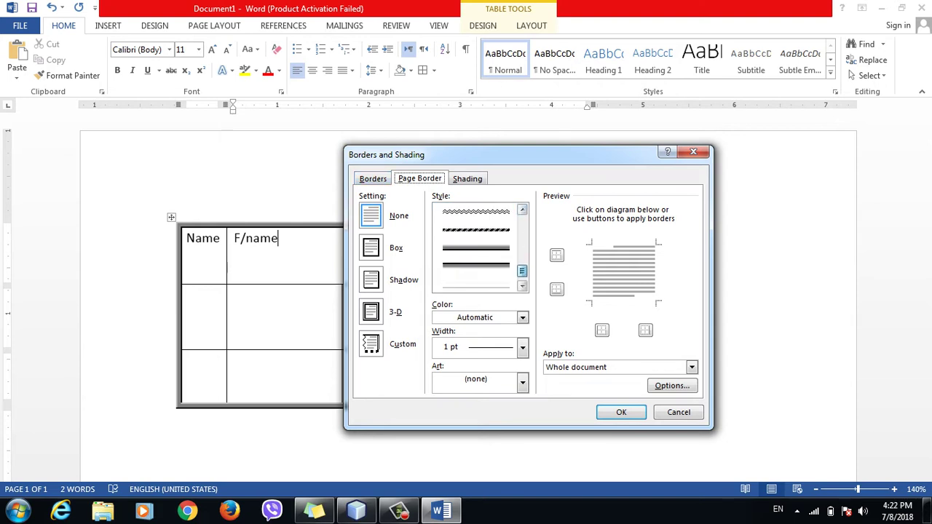
scroll(477, 247, up, 3)
scroll(477, 248, up, 3)
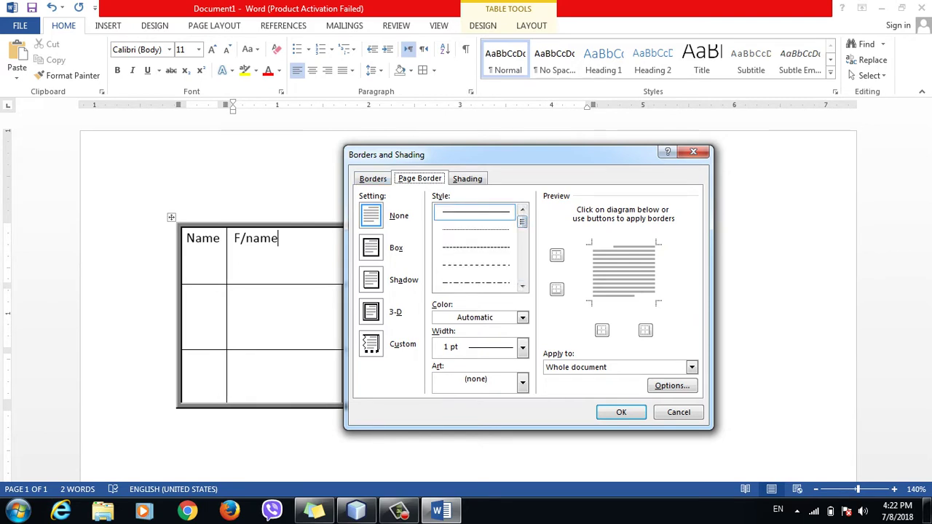
click(373, 179)
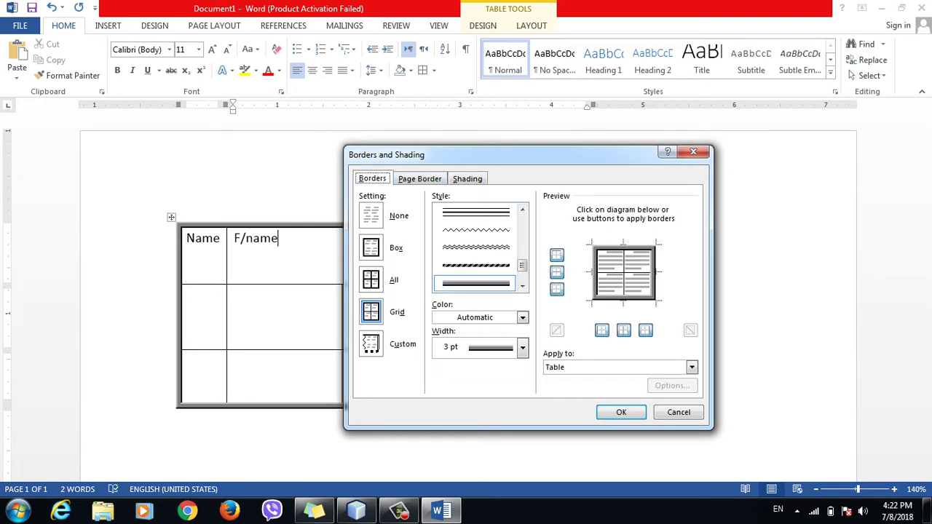
click(522, 285)
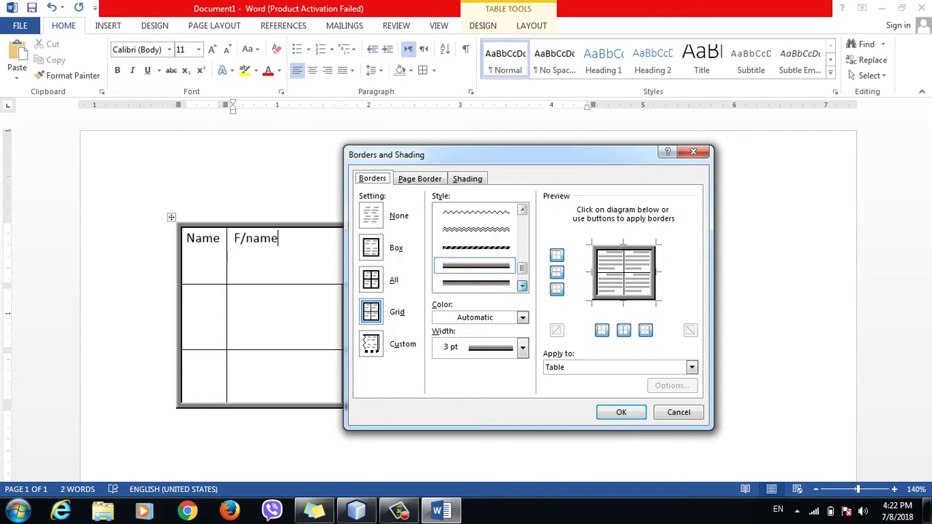
click(522, 285)
click(522, 286)
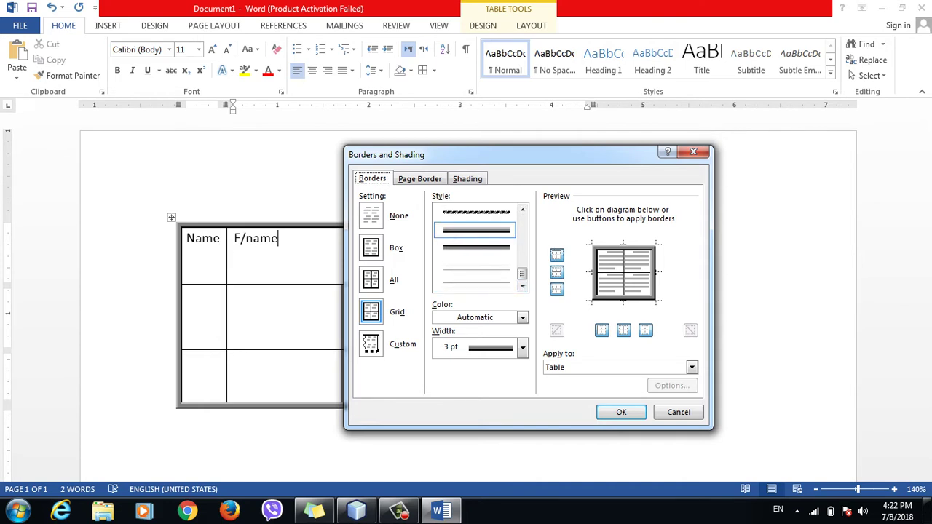
- Remove the table's inside horizontal, top and bottom borders
click(624, 276)
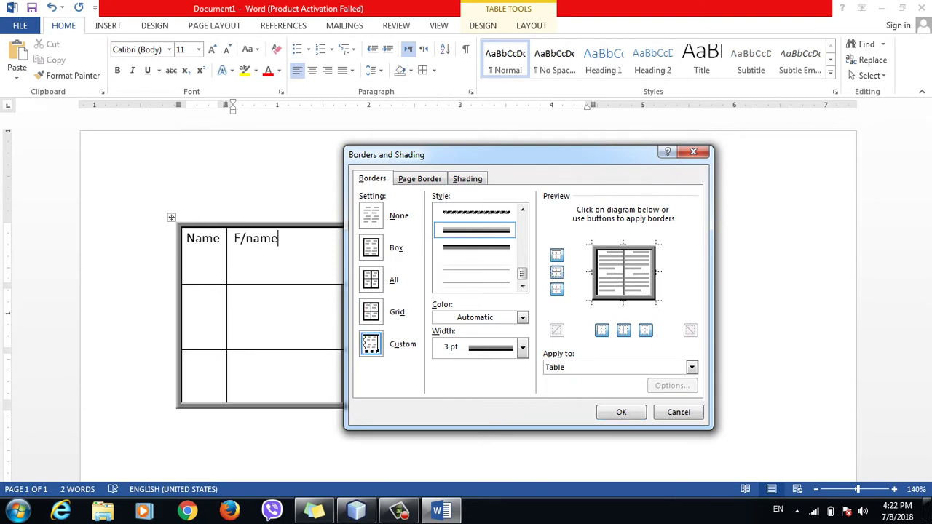
click(557, 289)
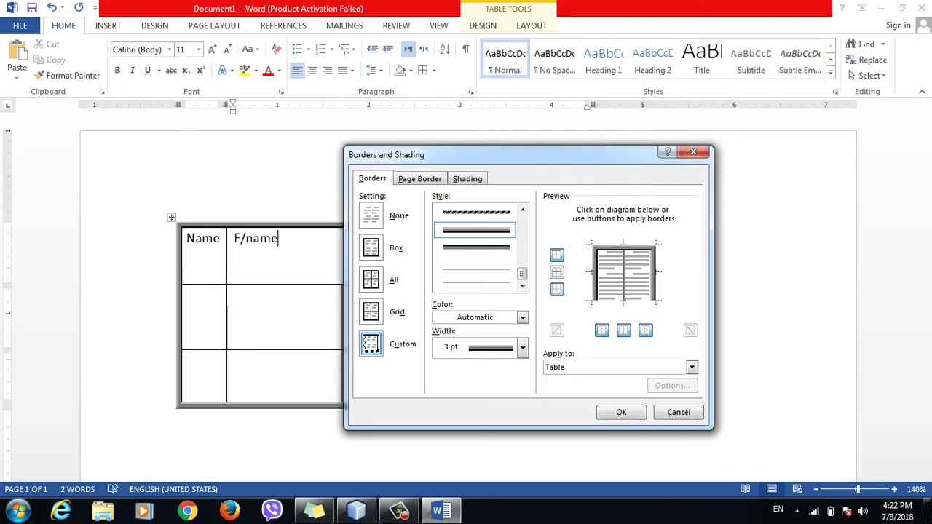
click(556, 255)
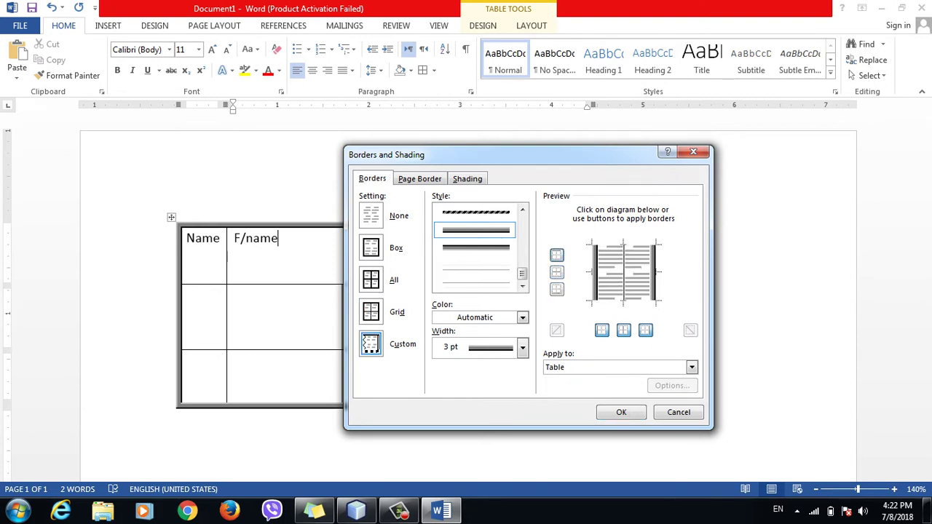
key(Return)
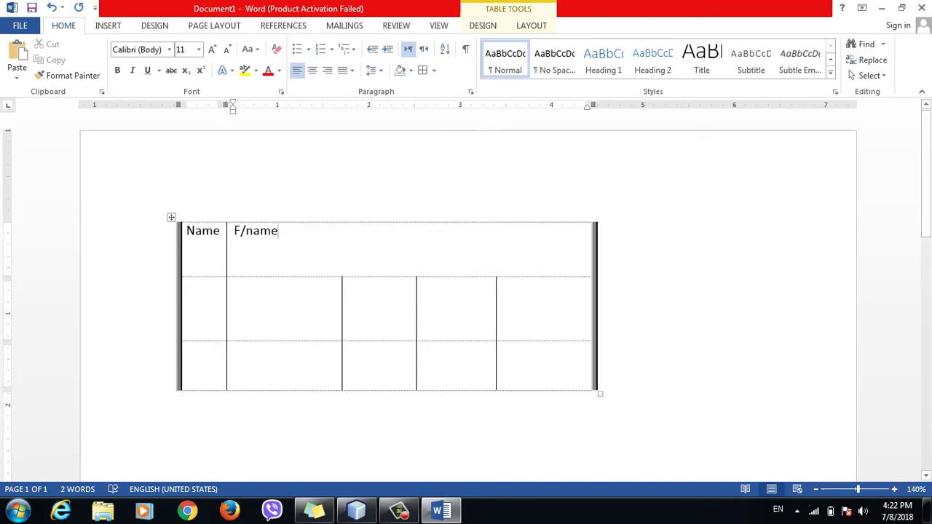
- Remove the inside vertical lines too, leaving only thick left and right borders
click(434, 70)
click(477, 338)
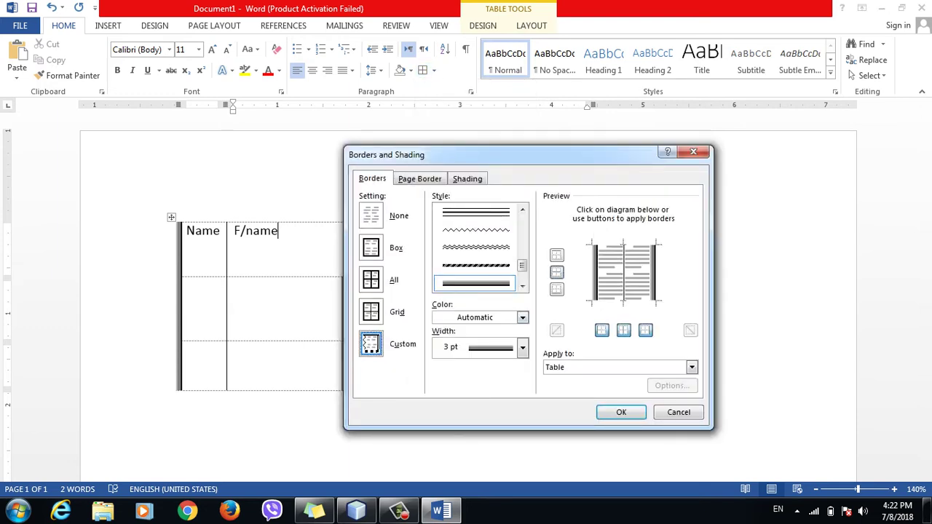
click(624, 330)
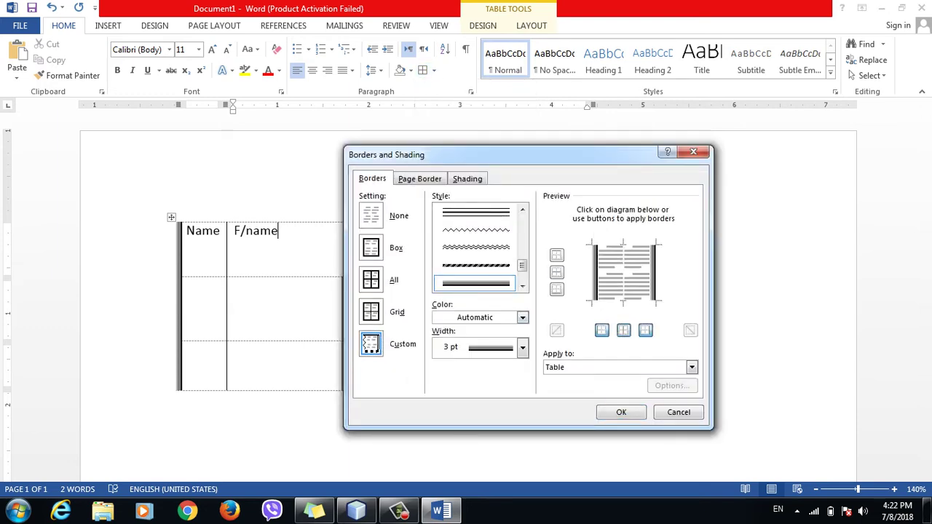
key(Return)
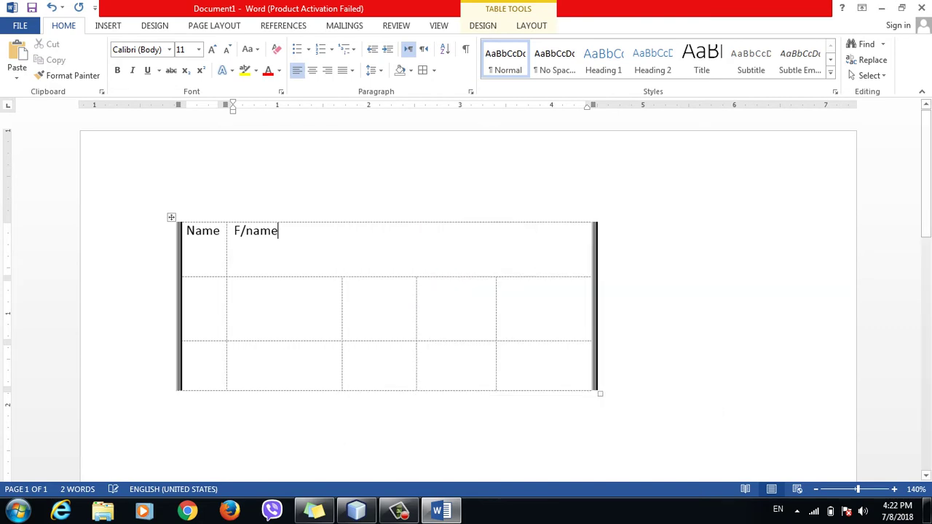
click(434, 70)
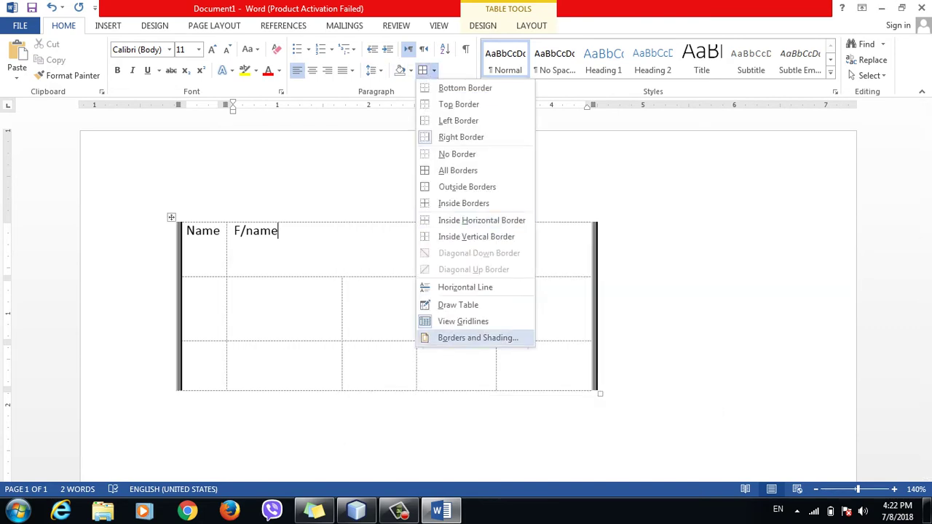
- Remove the table's left border as well
click(478, 338)
click(602, 330)
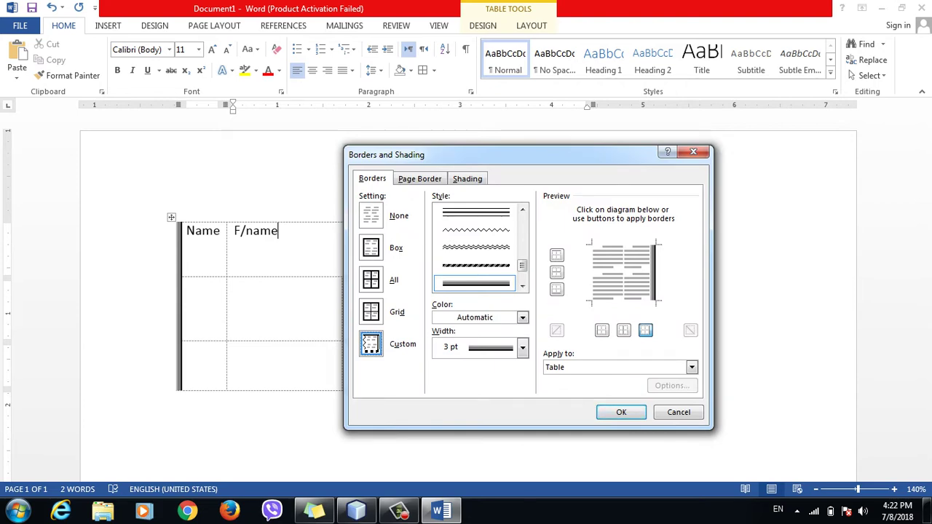
key(Return)
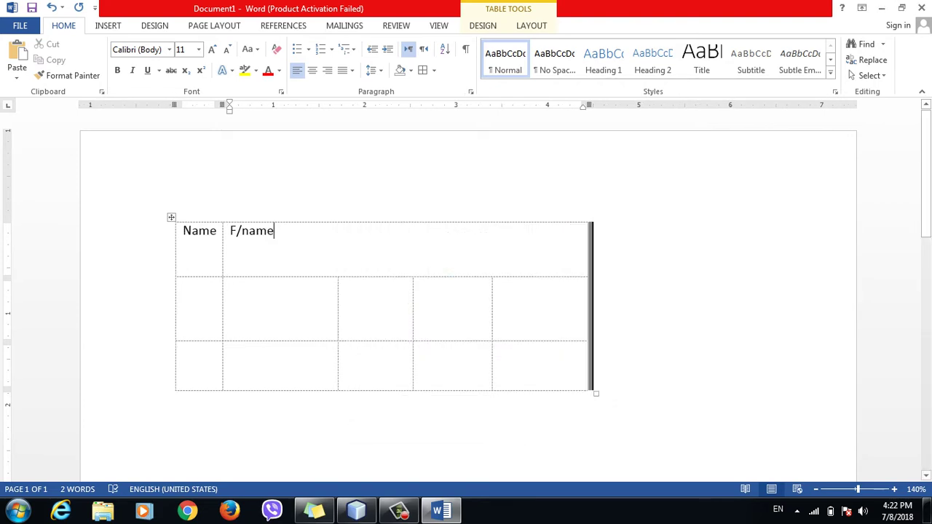
- Restore the thick left border and add a thick top border to the table
click(434, 70)
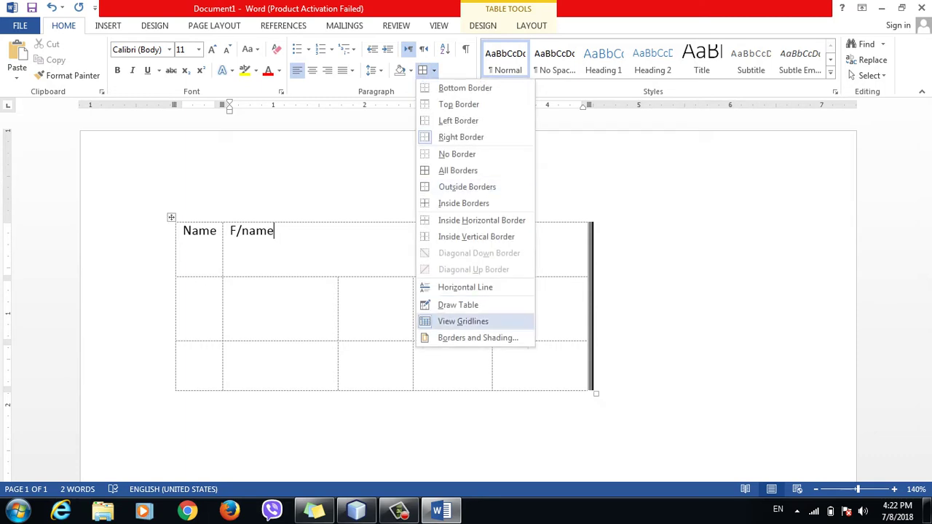
click(478, 338)
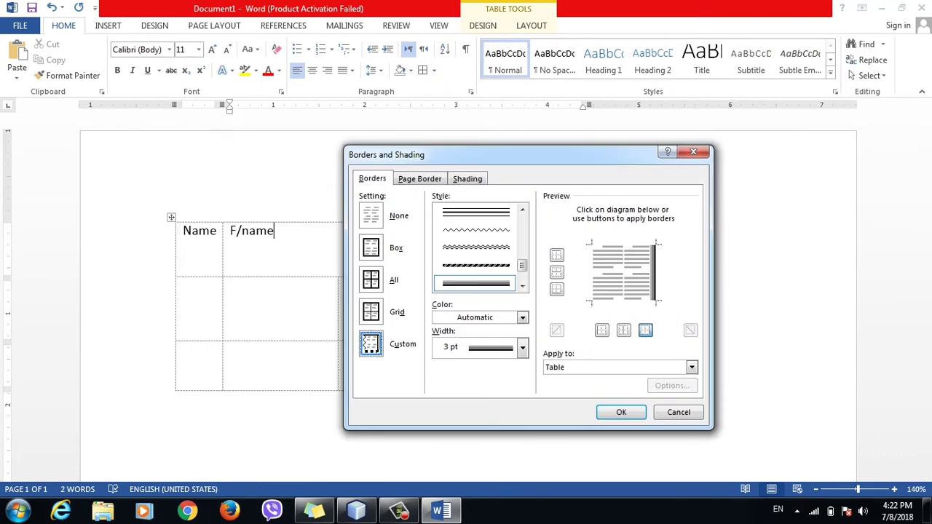
click(602, 330)
click(557, 255)
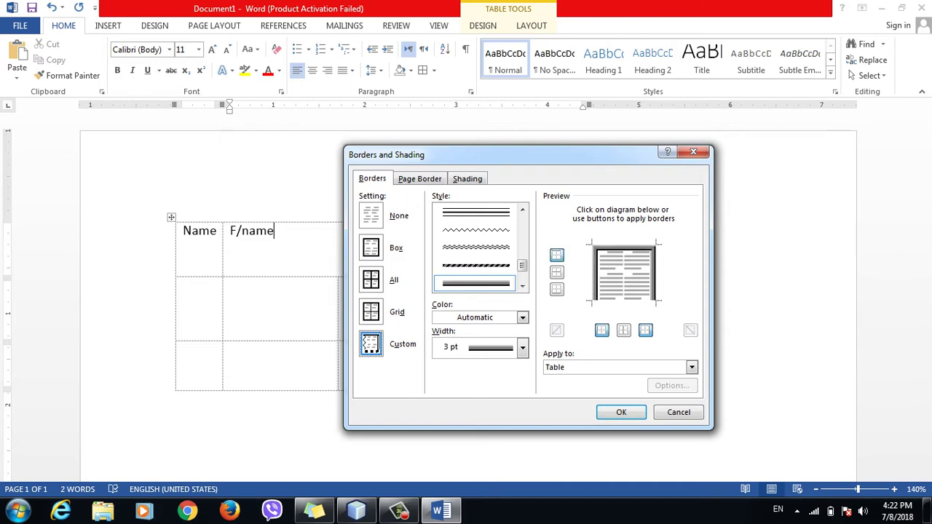
click(621, 412)
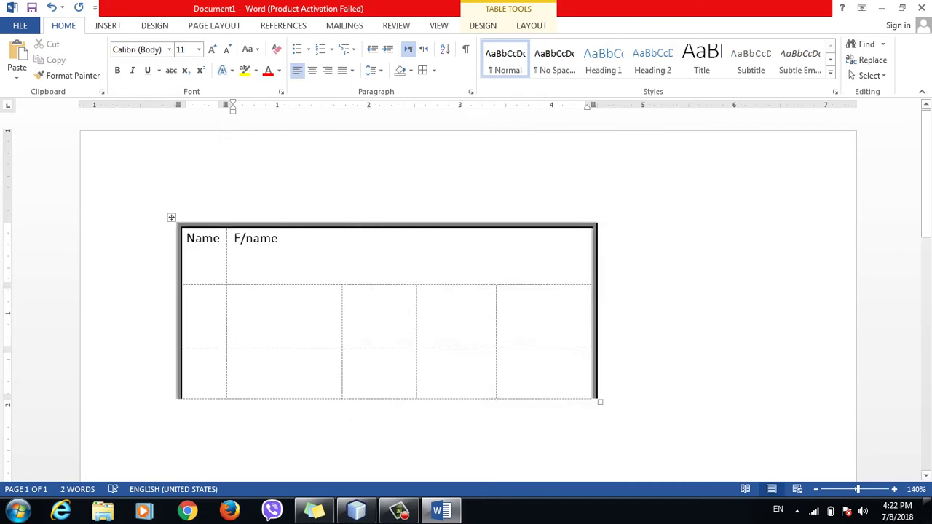
- Give the table a thick dashed top border and a double wavy left border
click(423, 70)
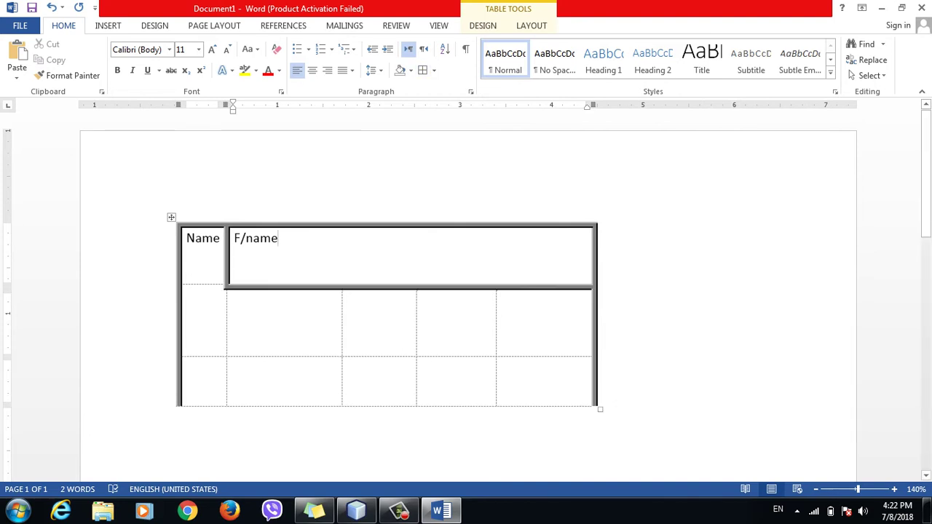
click(434, 71)
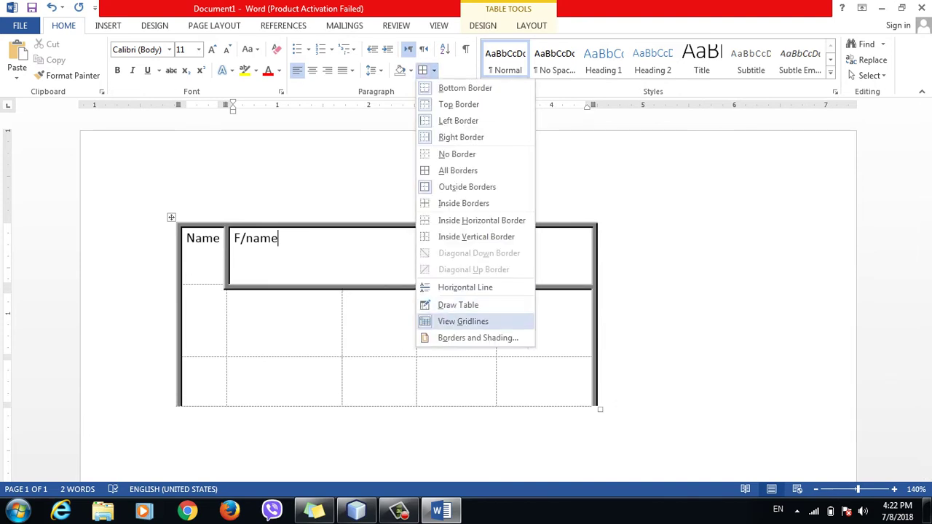
click(478, 338)
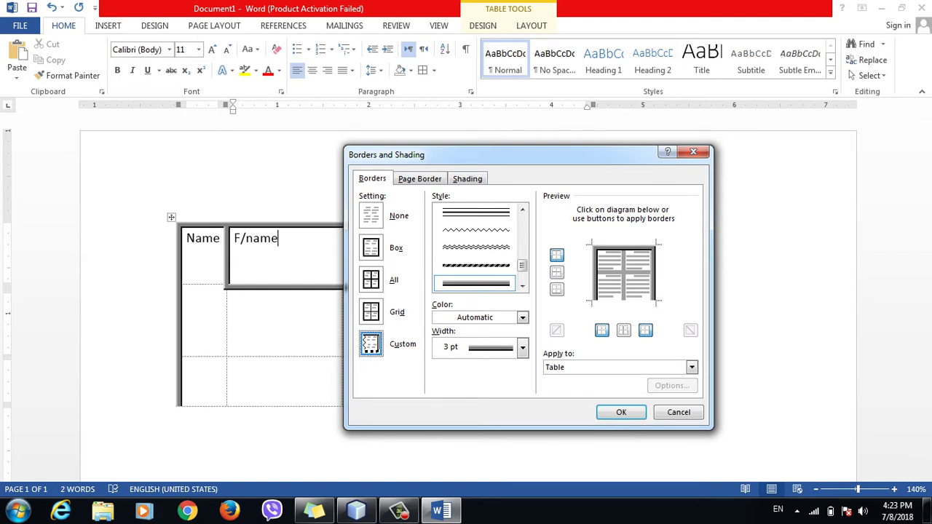
key(Up)
click(557, 255)
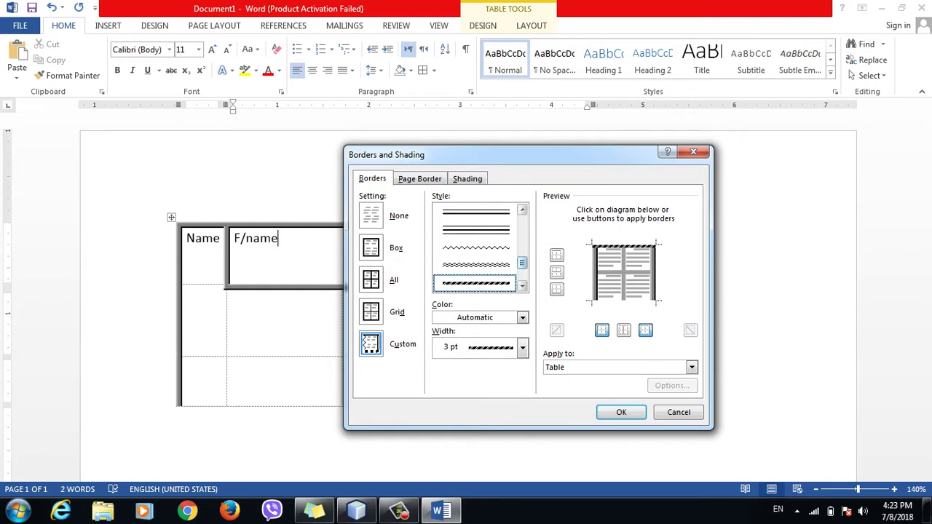
key(Up)
click(602, 331)
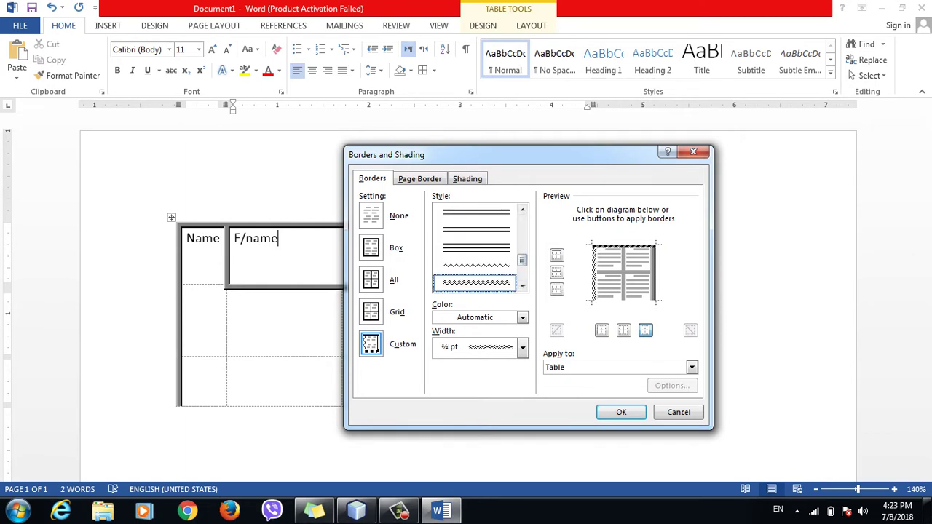
- Add a thick double-line right border and confirm the mixed border settings
scroll(477, 247, down, 1)
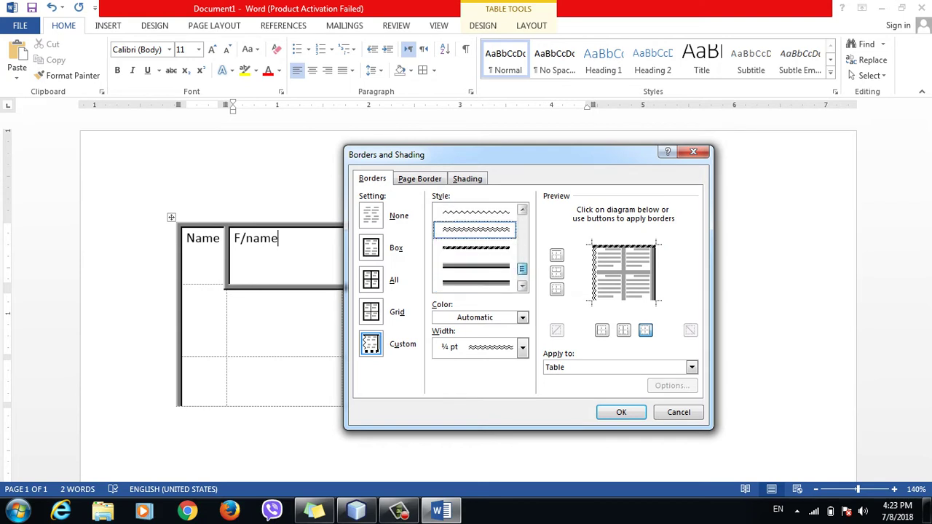
scroll(477, 247, up, 1)
scroll(477, 247, down, 2)
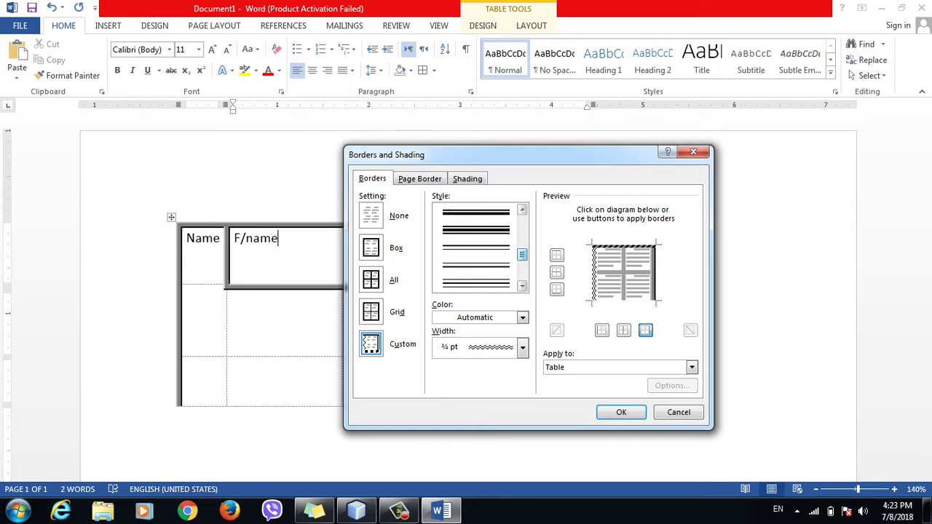
click(477, 283)
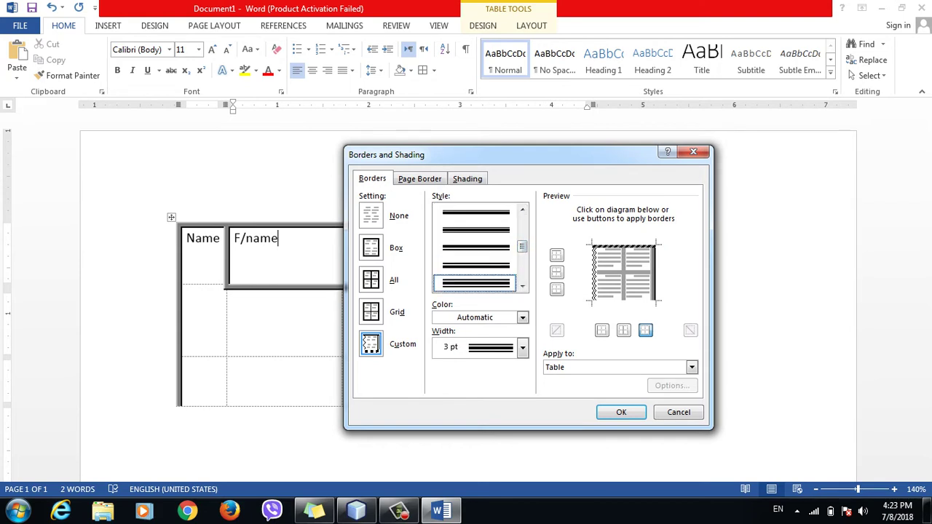
click(646, 330)
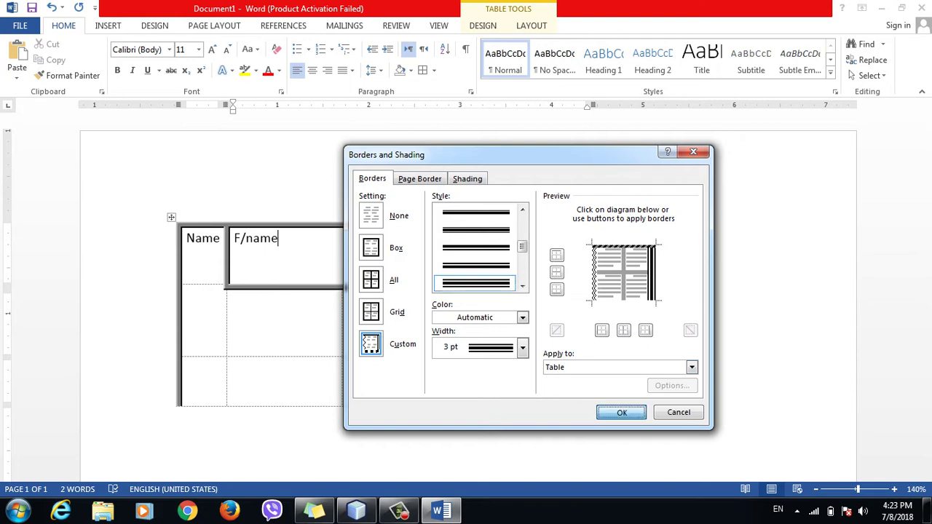
click(622, 412)
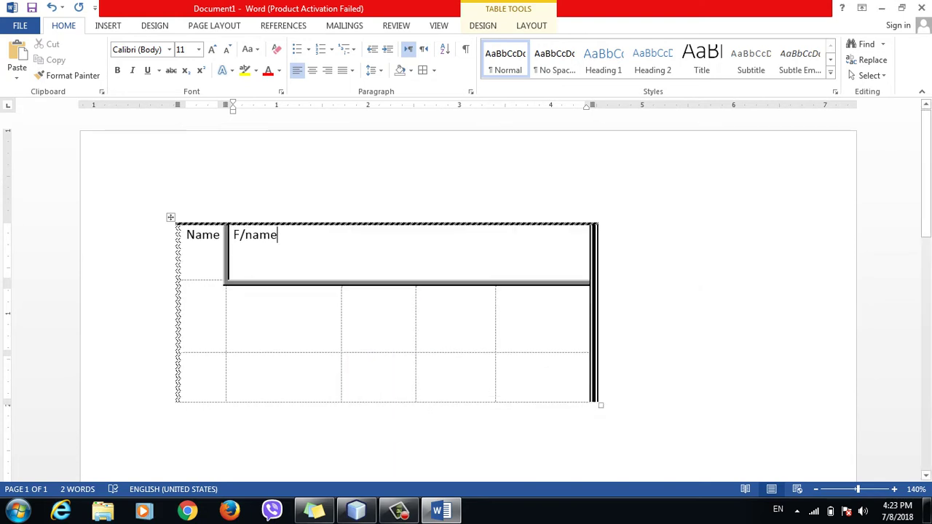
- Recolour the table's striped 3 pt border blue on all four sides
click(434, 70)
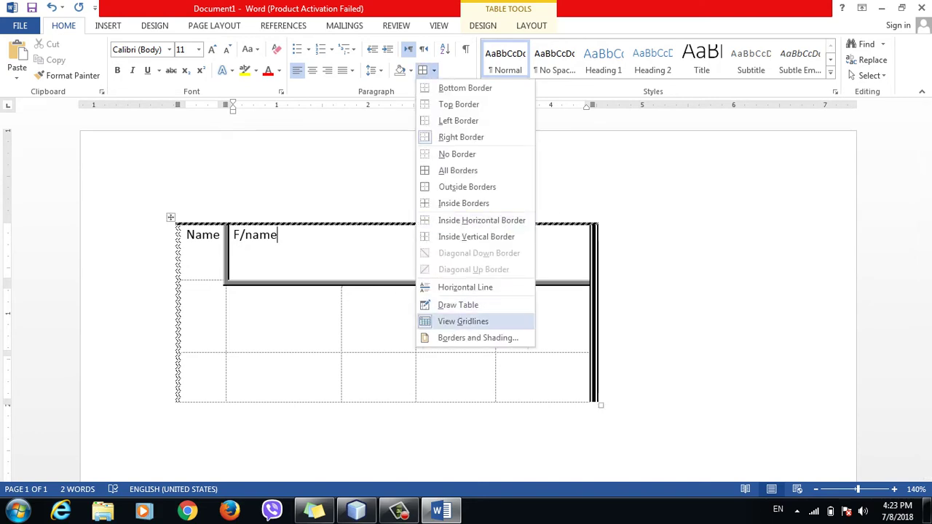
click(478, 338)
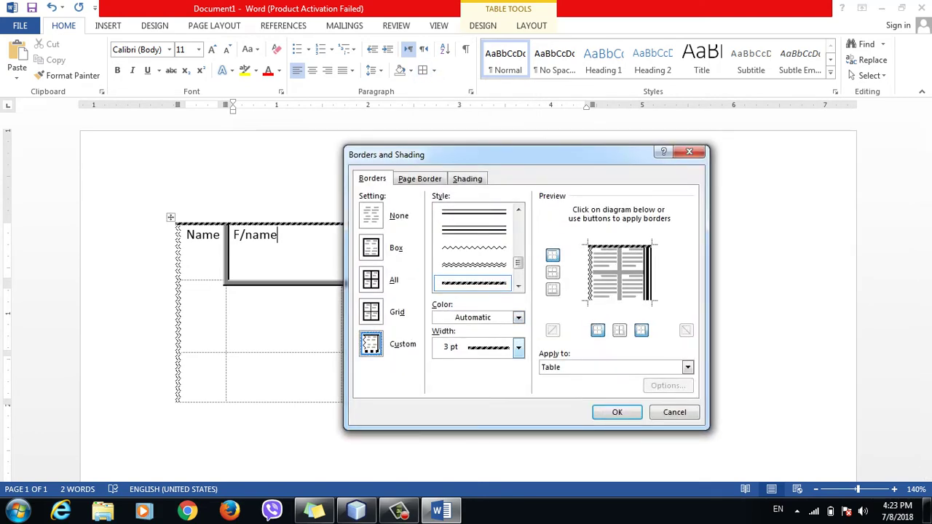
click(519, 318)
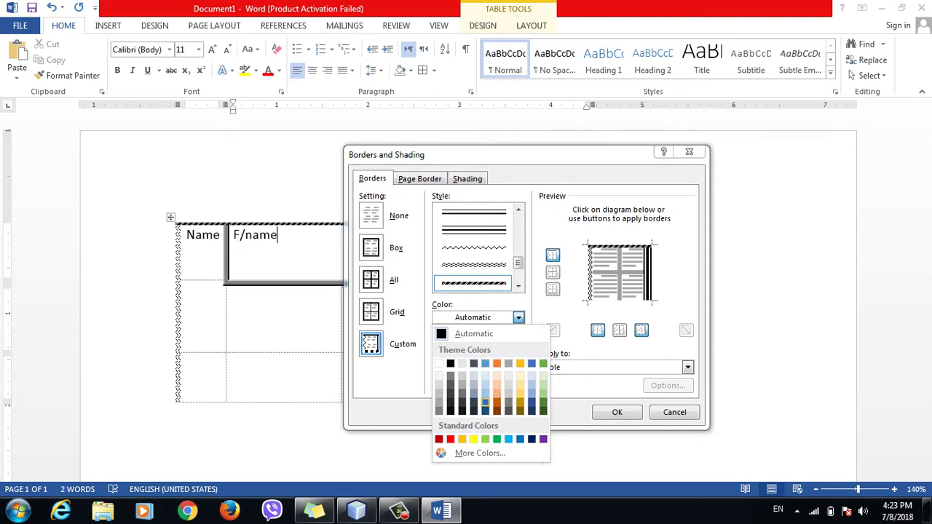
click(486, 402)
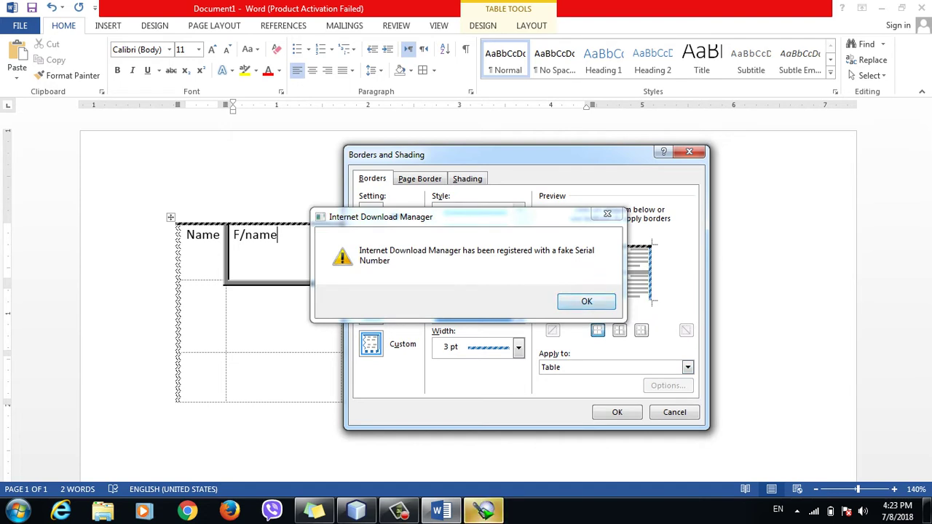
click(608, 213)
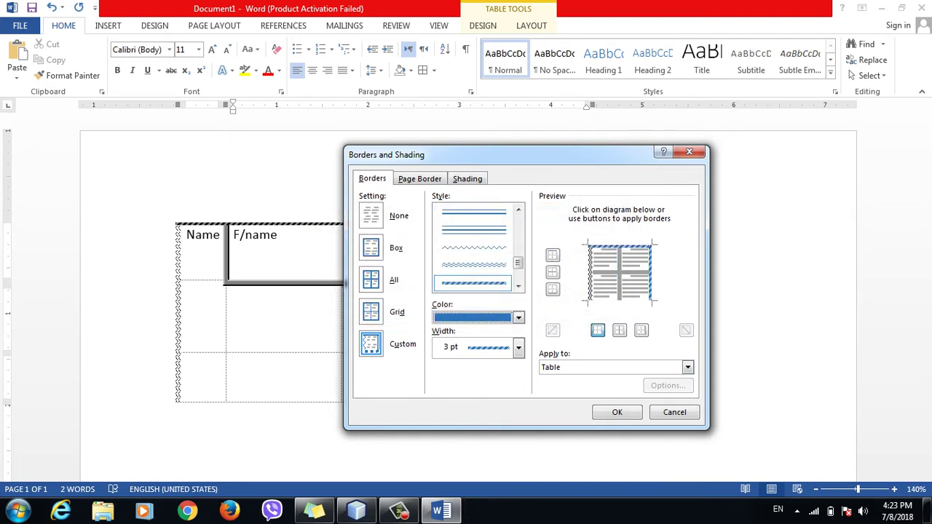
click(591, 274)
click(617, 413)
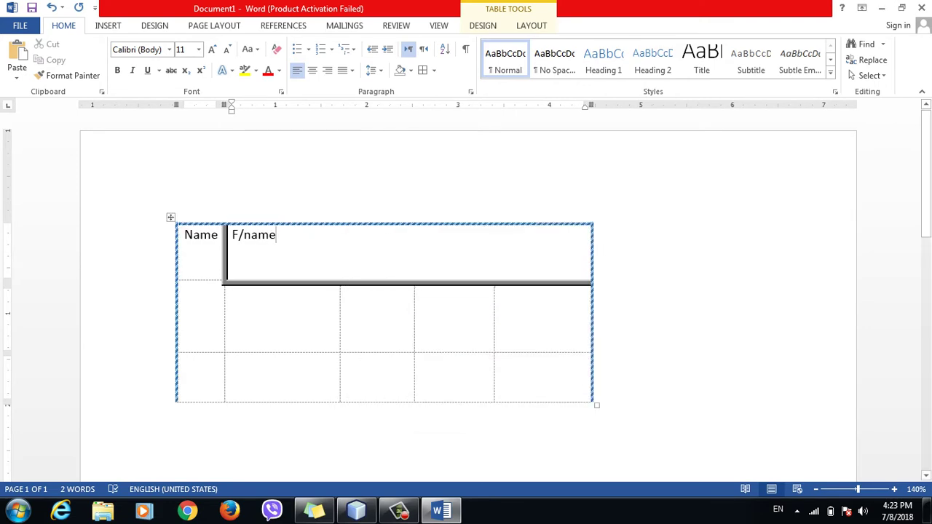
click(433, 70)
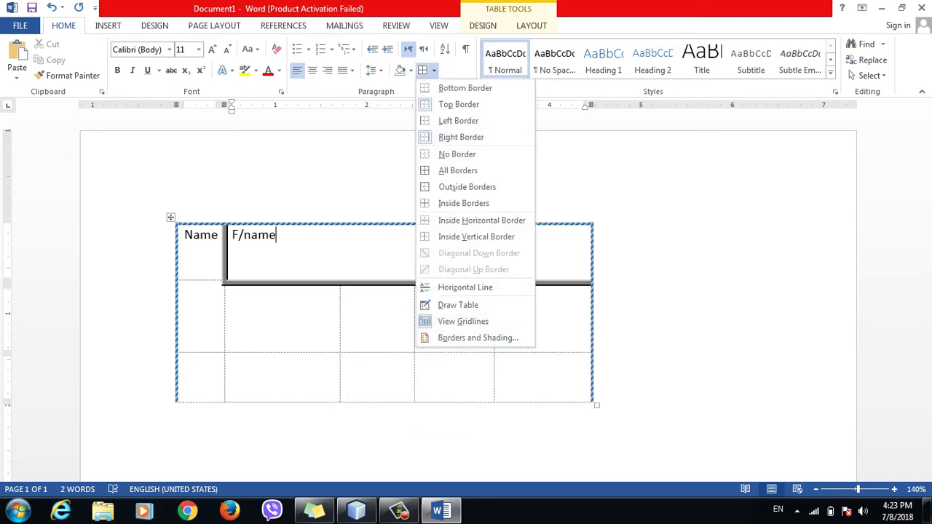
click(478, 337)
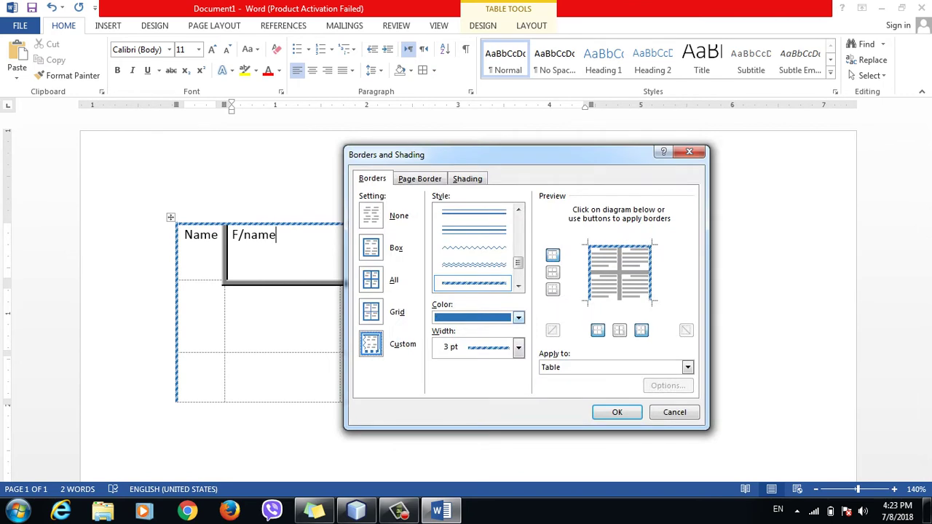
scroll(474, 248, down, 1)
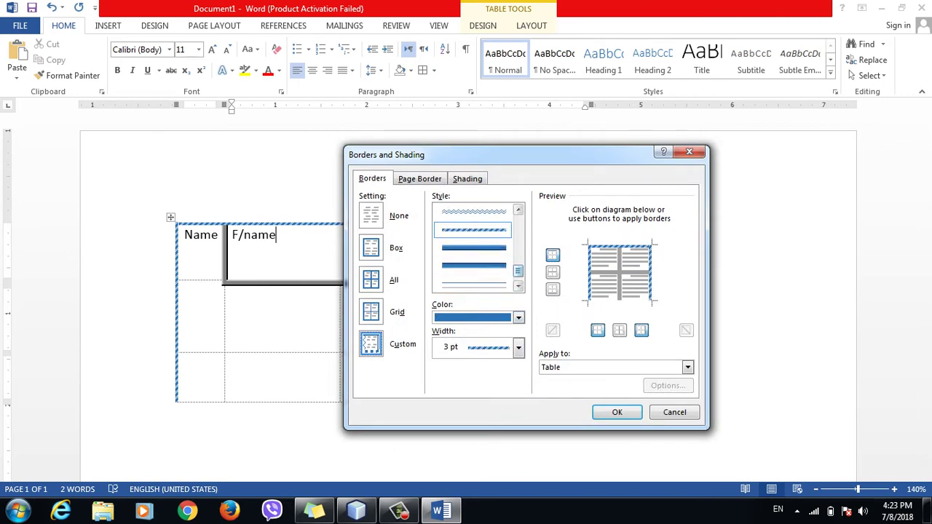
key(Down)
key(Down)
click(519, 347)
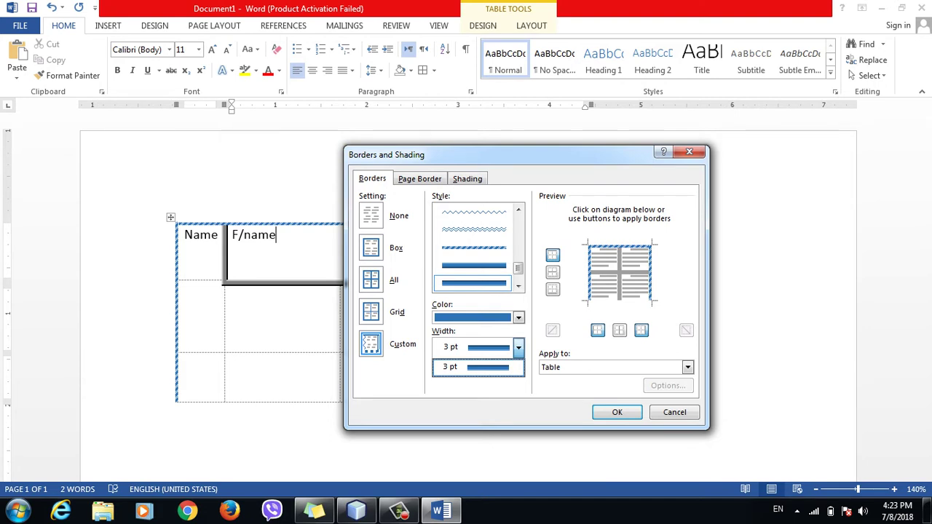
key(Return)
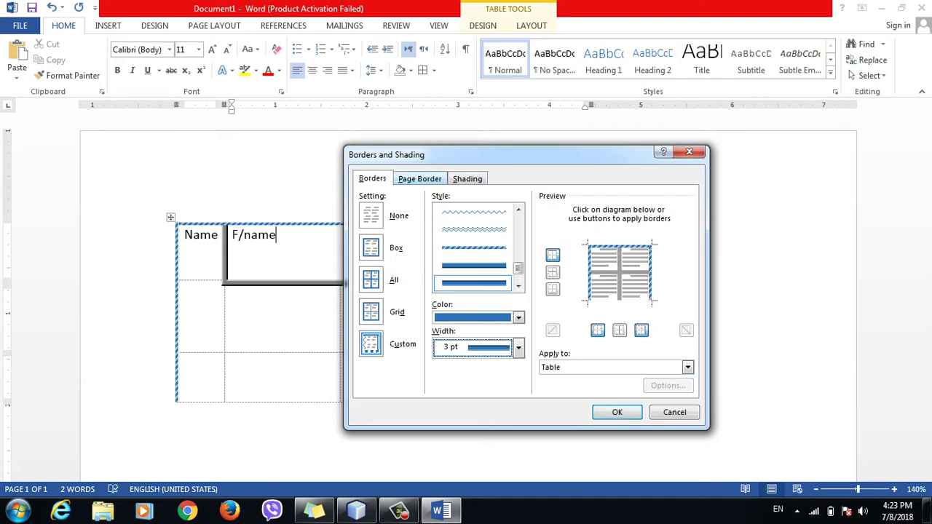
key(ctrl+Tab)
key(ctrl+Tab)
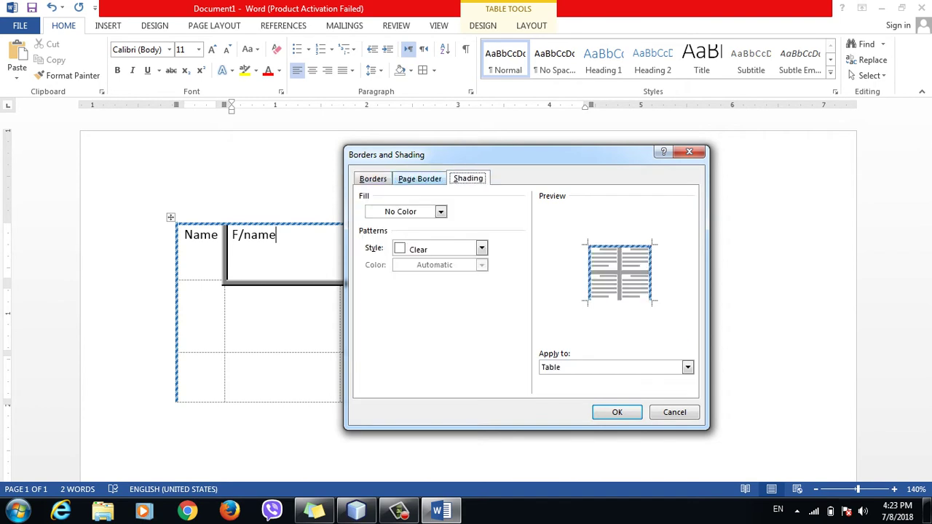
key(ctrl+shift+Tab)
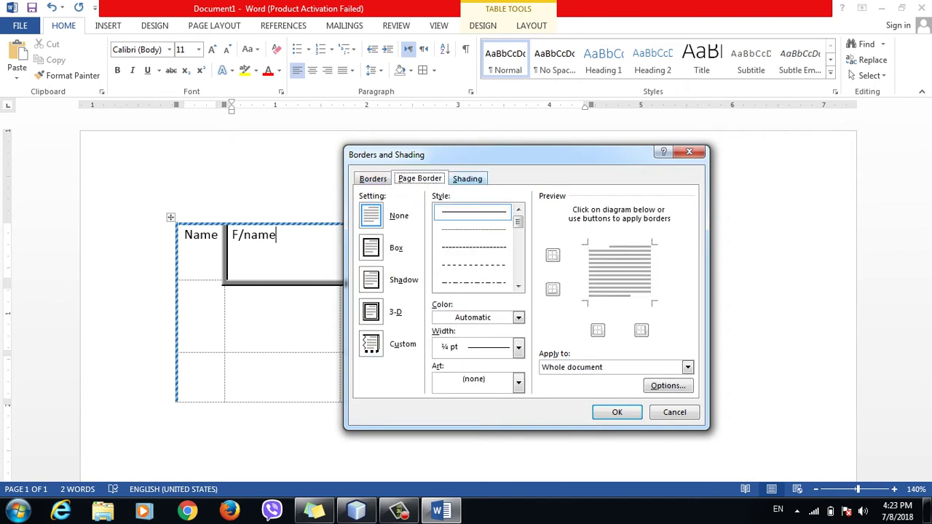
key(ctrl+shift+Tab)
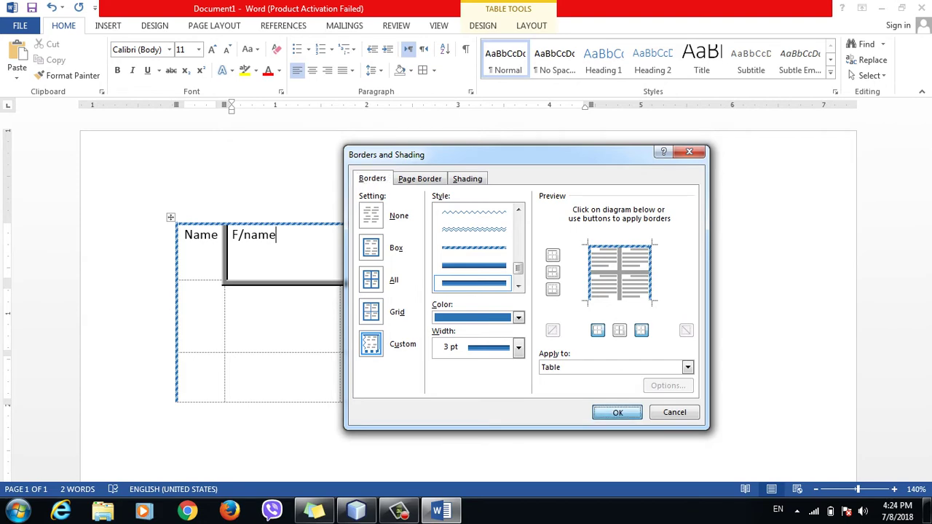
key(Return)
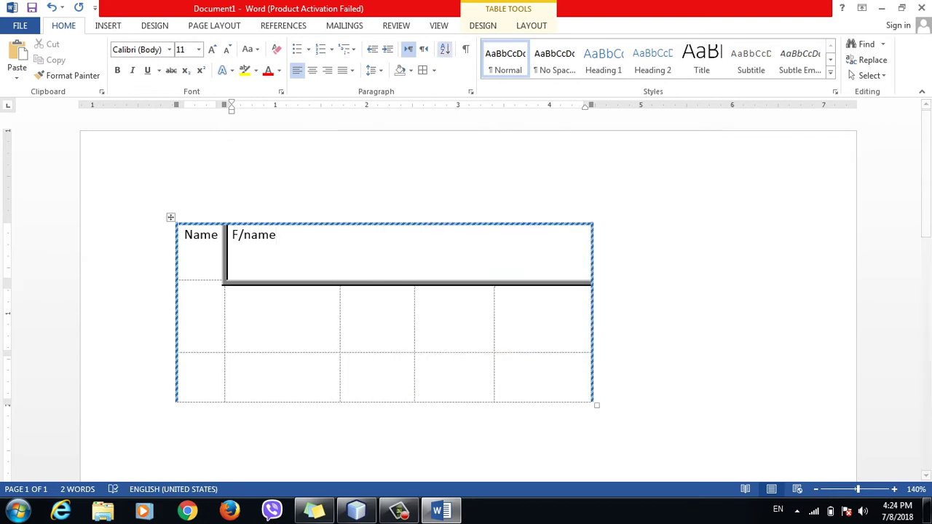
- Select the whole table with Ctrl+A and bring up its Borders and Shading settings
click(434, 69)
key(Down)
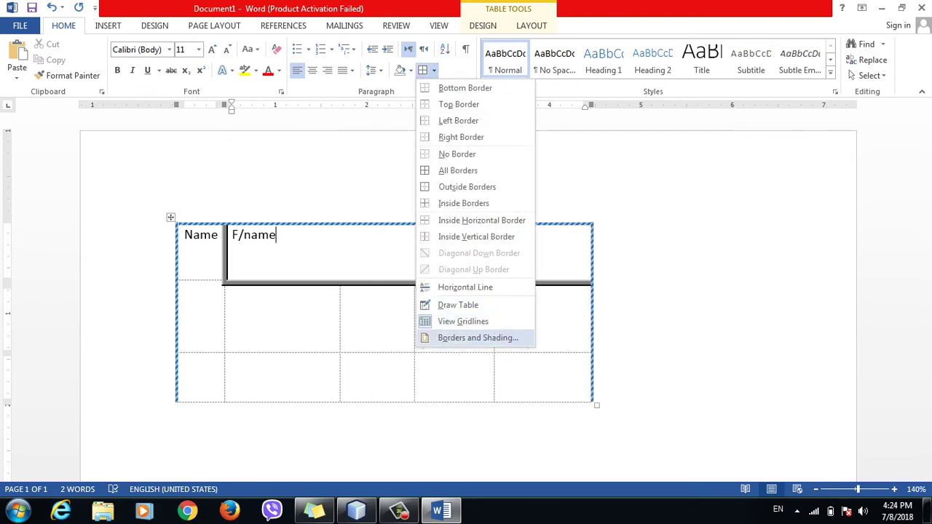
key(Return)
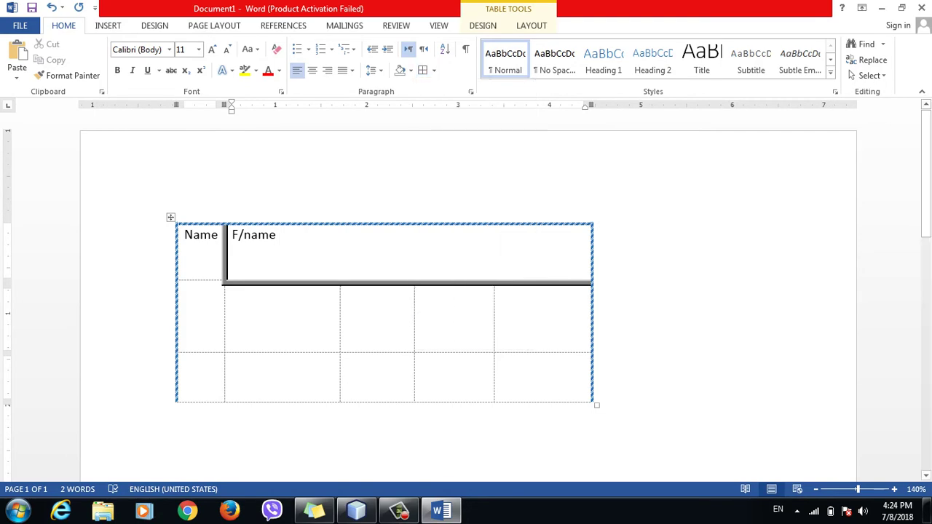
key(ctrl+a)
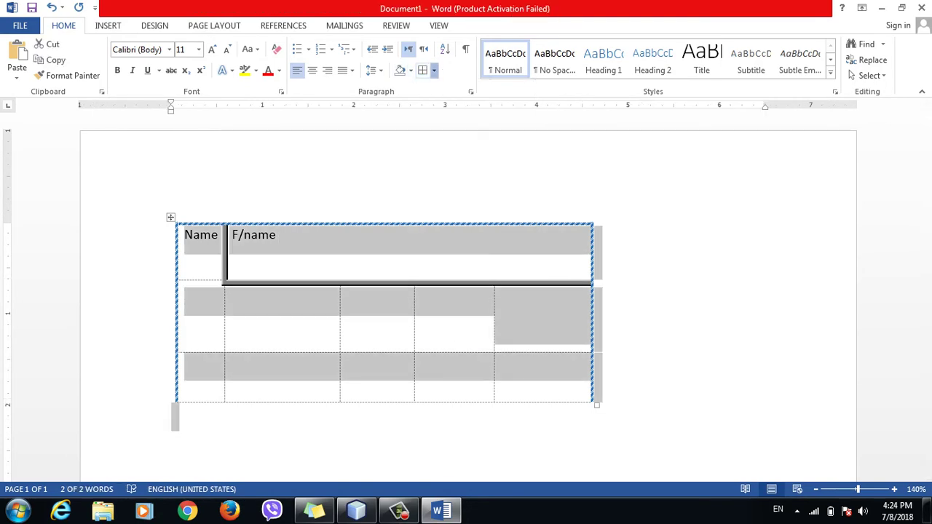
key(Down)
key(Up)
key(Return)
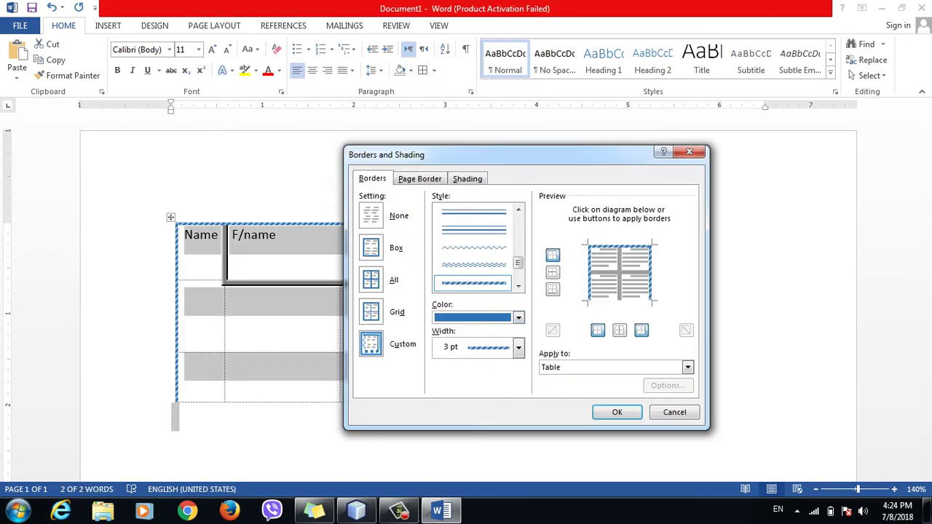
- Apply the thick solid blue line to all borders, then put the caret after F/name
key(Down)
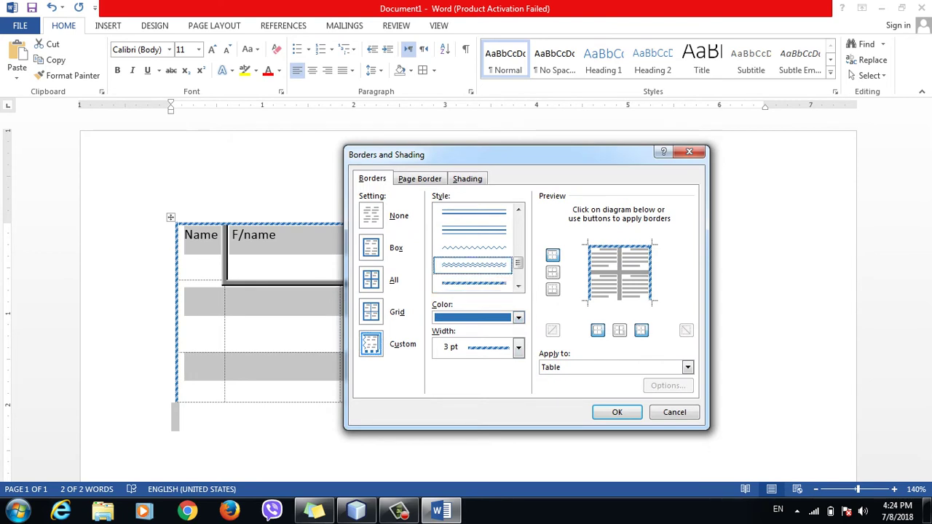
key(Down)
key(Down)
key(Down)
key(Down)
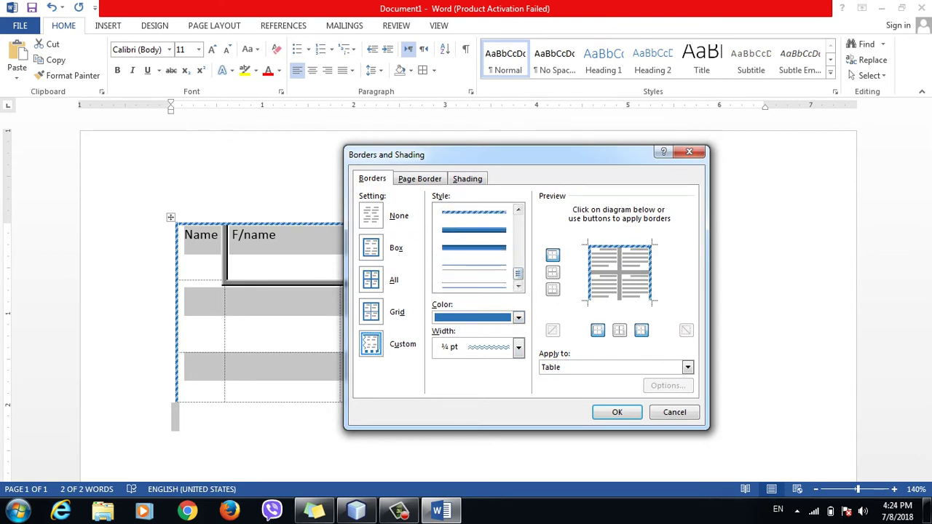
key(Down)
key(Down)
key(Down)
key(space)
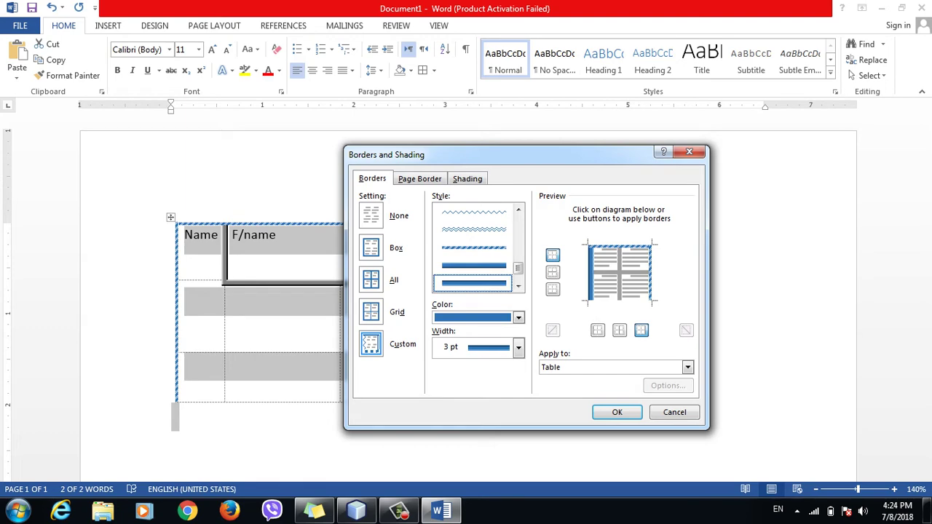
key(alt+a)
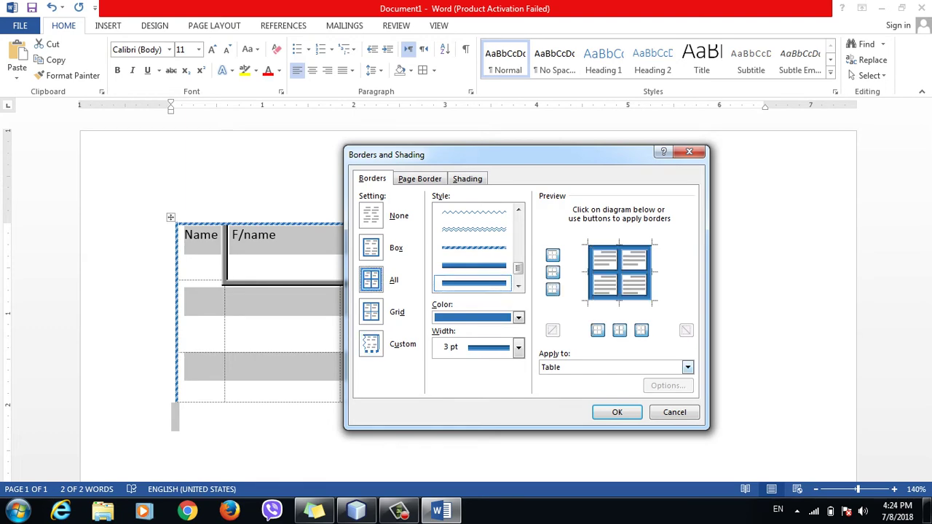
key(Return)
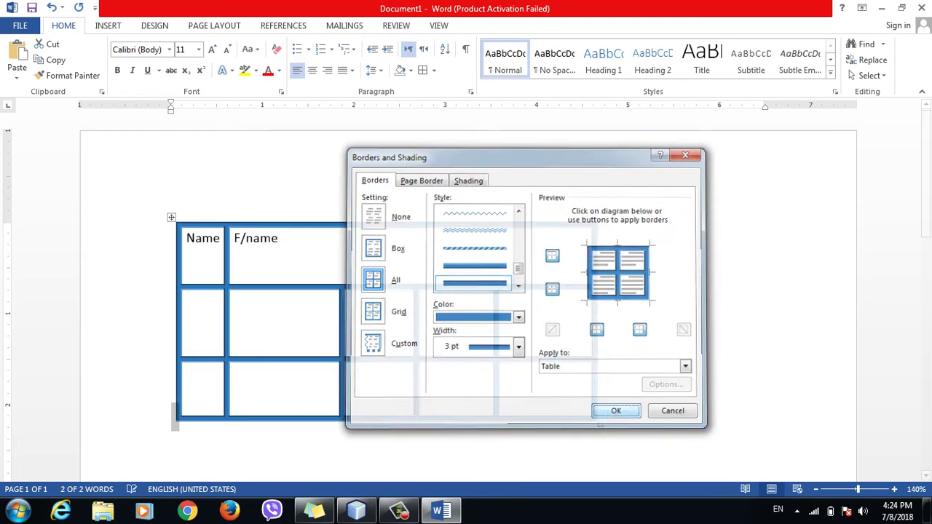
click(422, 298)
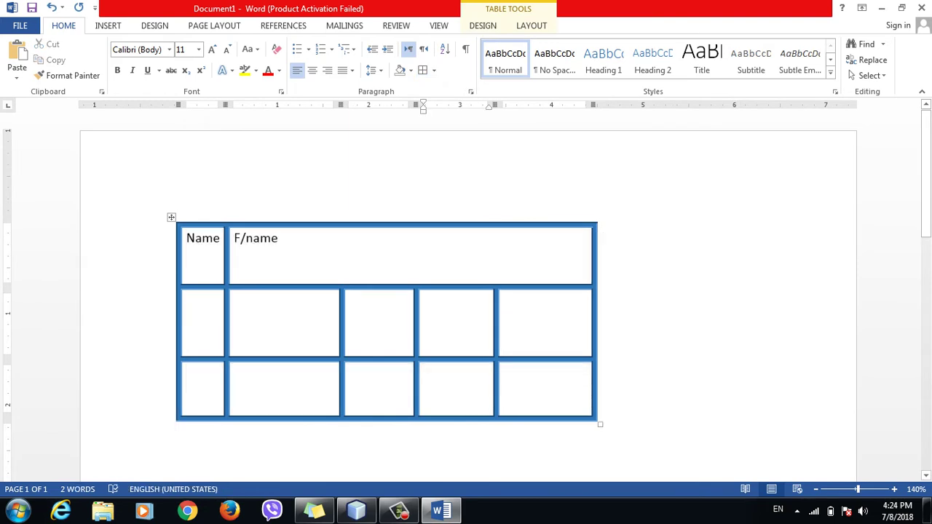
click(278, 238)
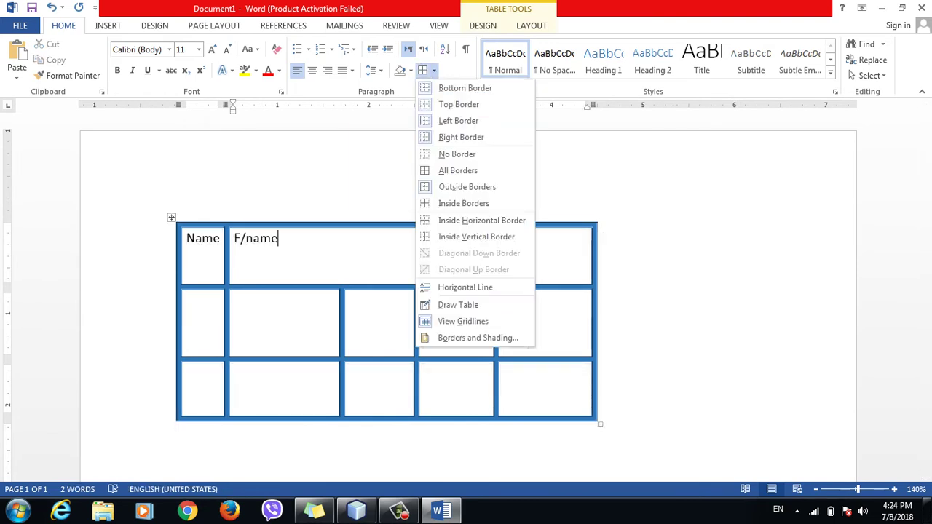
- Apply the 3 pt blue border settings to the F/name cell only
click(434, 70)
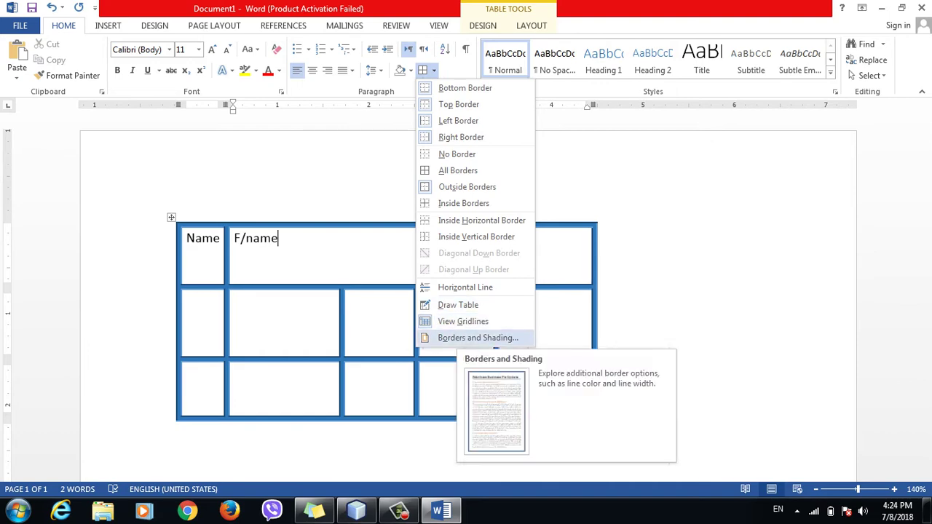
click(478, 338)
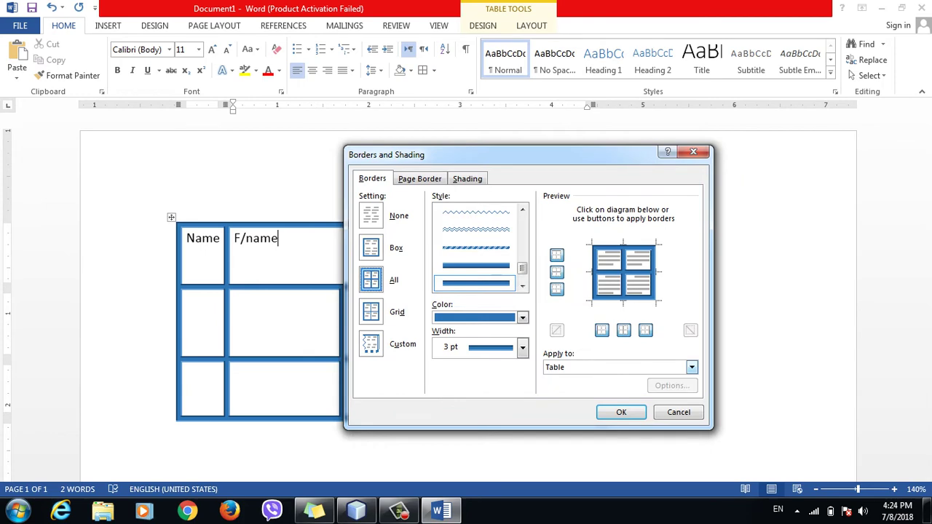
click(692, 368)
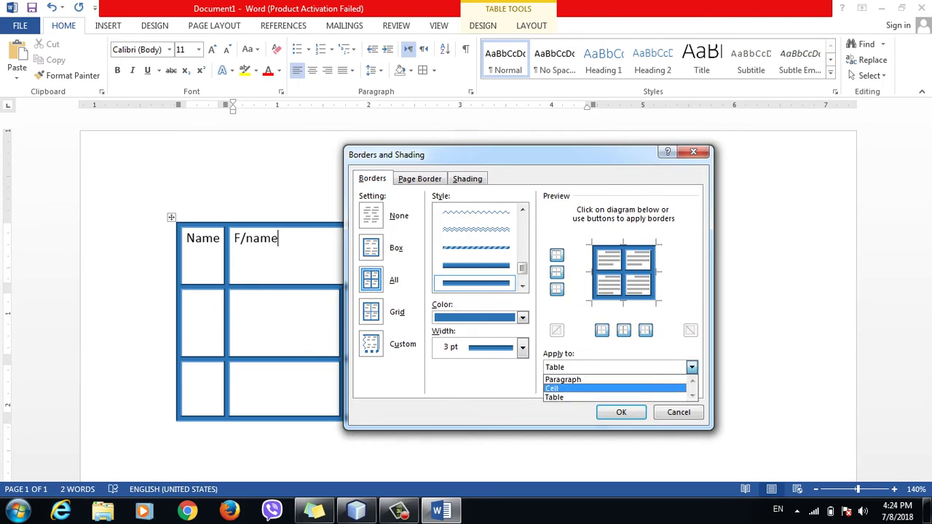
key(Return)
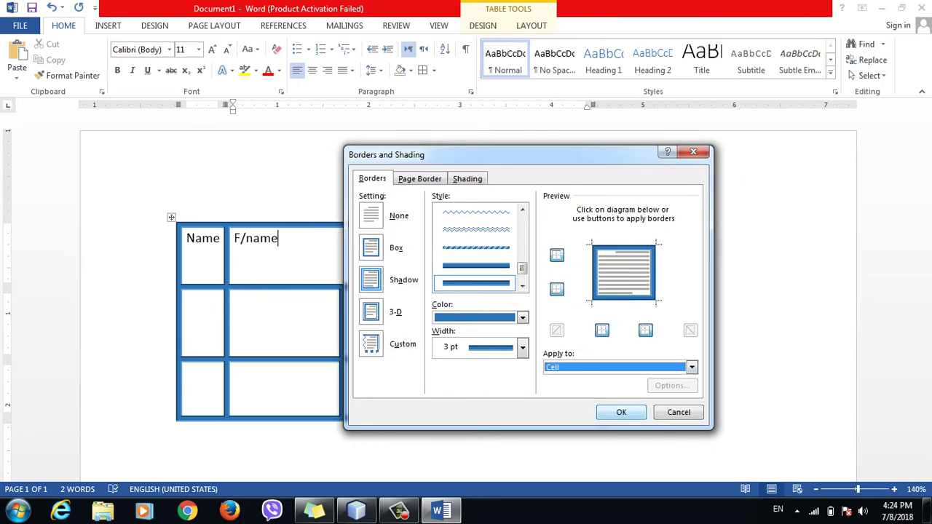
click(621, 413)
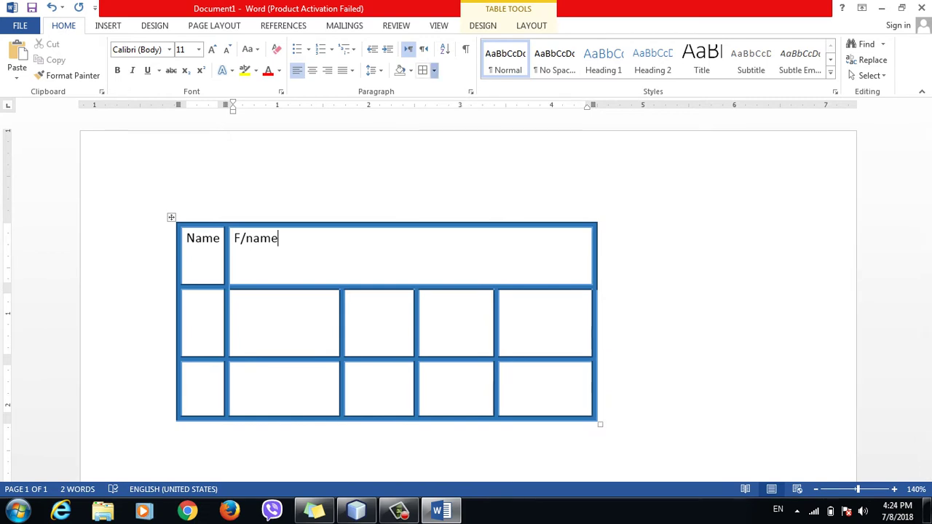
- Apply the same 3 pt blue borders to the whole table
click(433, 70)
click(481, 337)
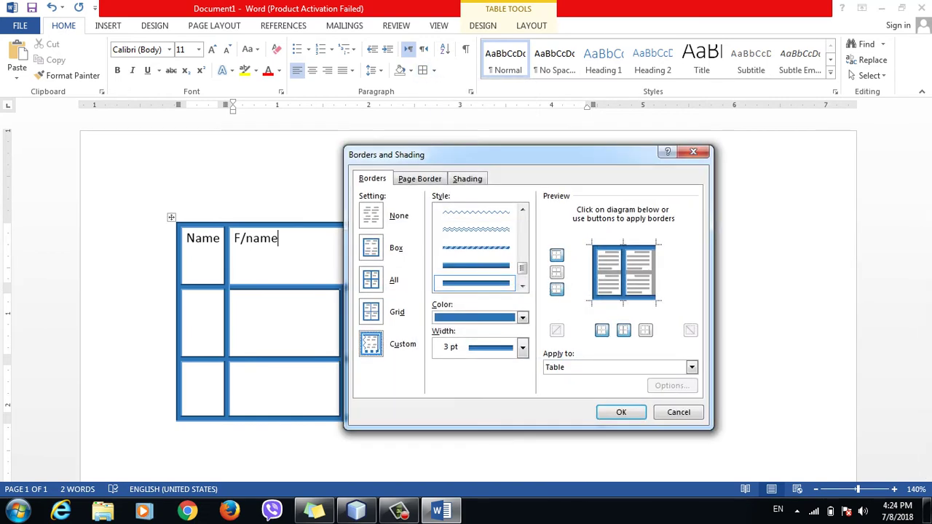
click(691, 367)
click(615, 397)
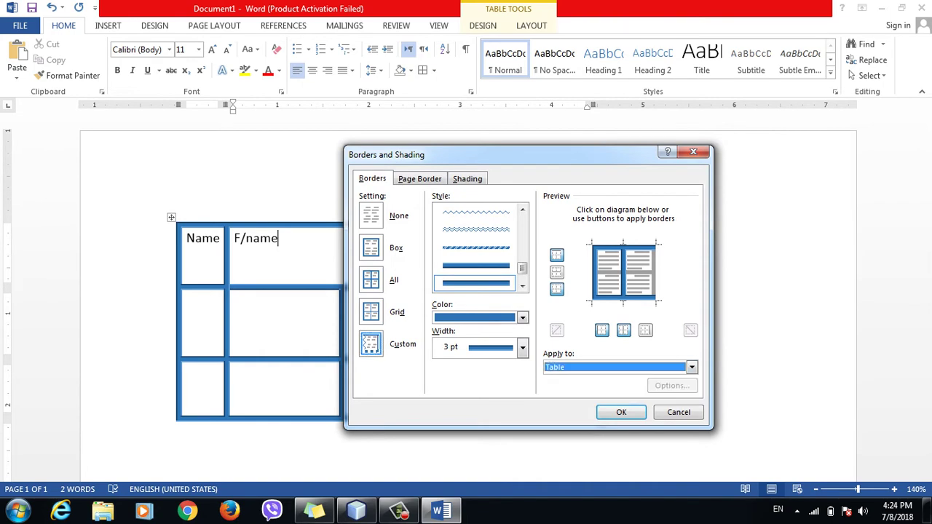
click(622, 413)
- Type test text in row 2, column 3 and give that cell its own thick blue border (Apply to: Cell)
click(356, 306)
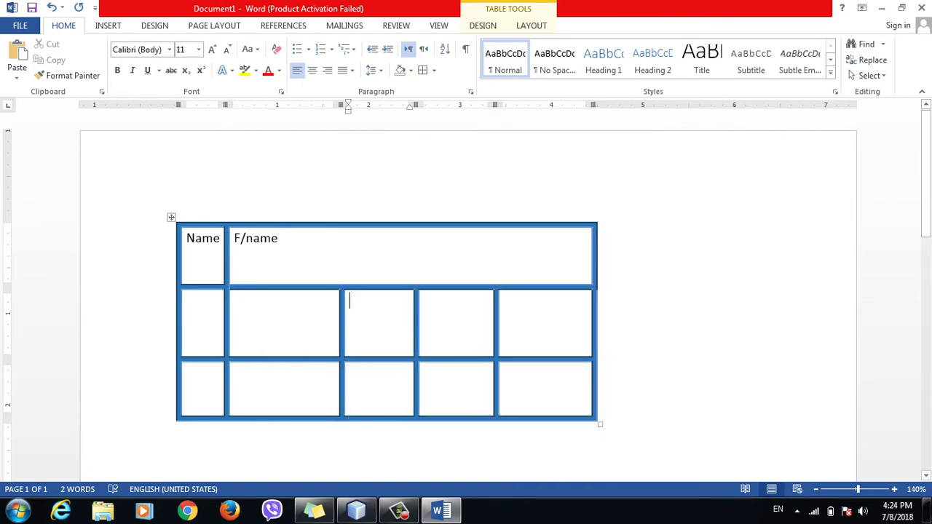
text(wrwedfgdfg)
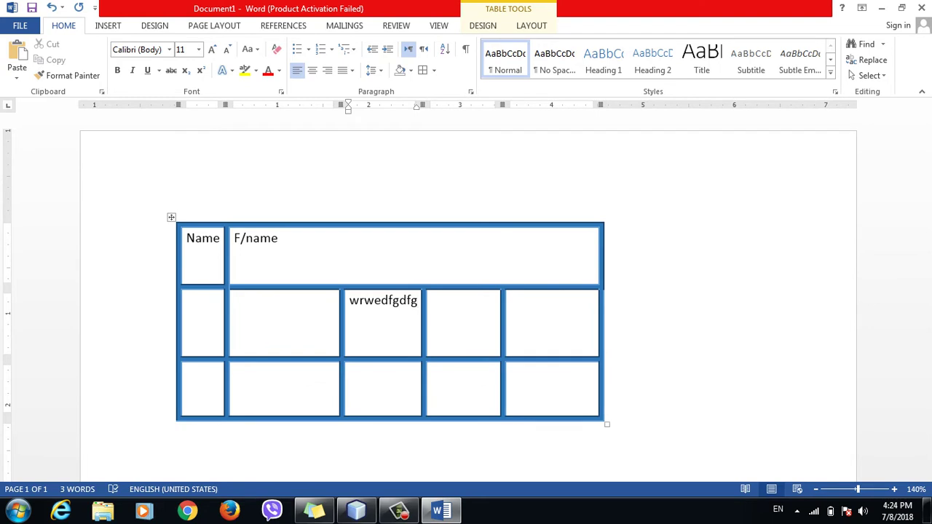
text(sf sdfsdfsd fsdf sdf sdfsdfsd)
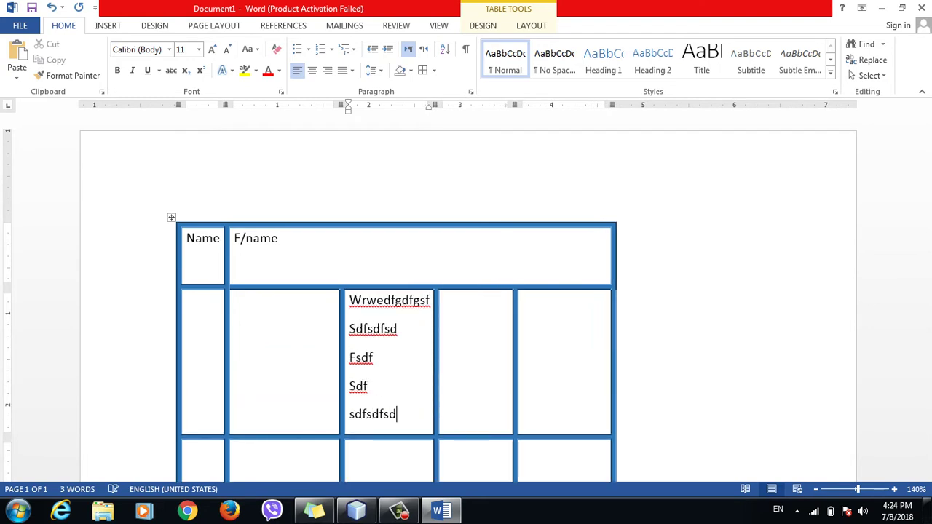
click(434, 70)
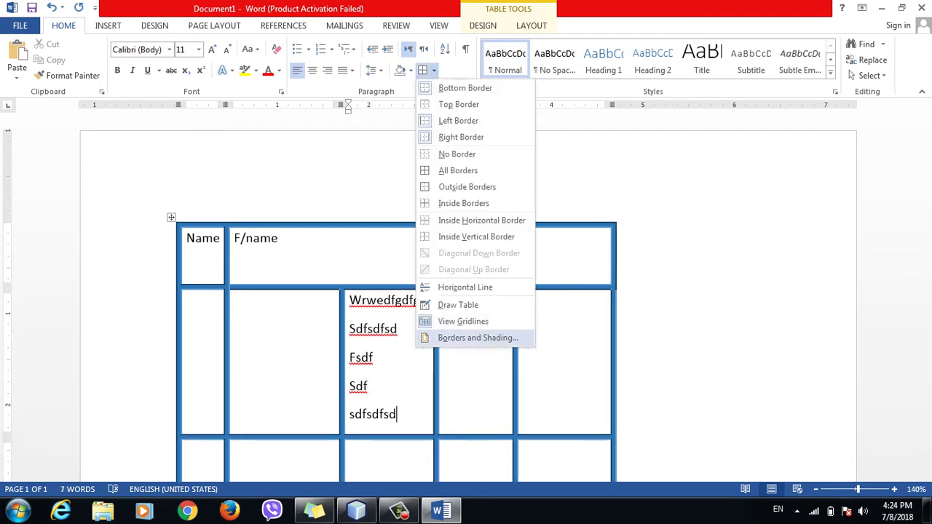
click(478, 338)
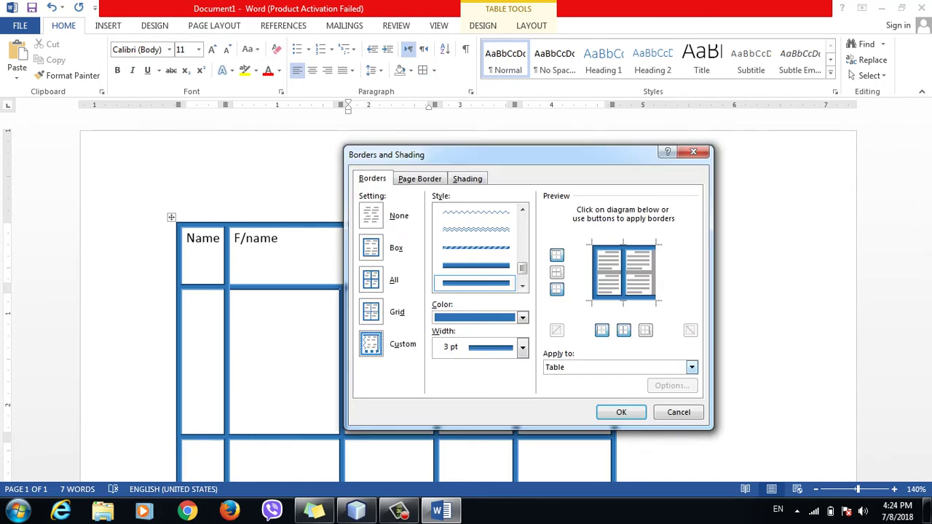
click(692, 367)
key(Return)
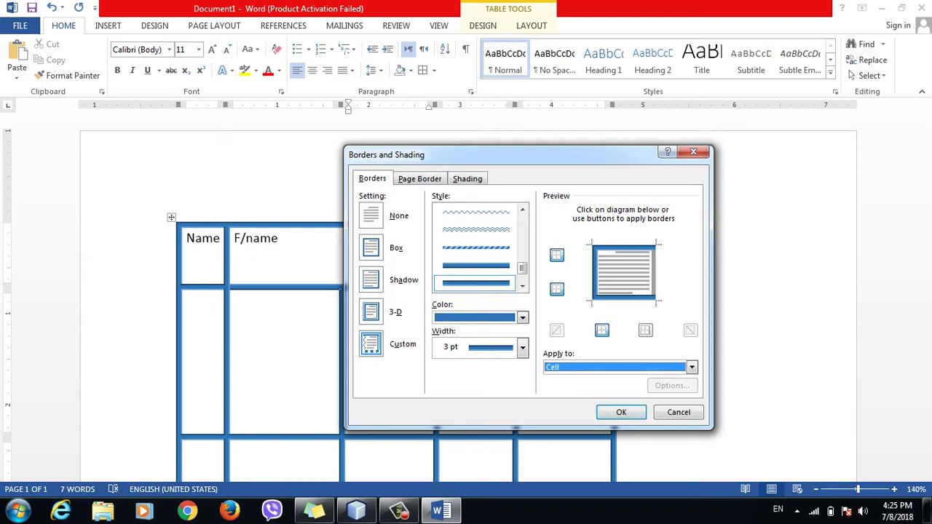
click(622, 412)
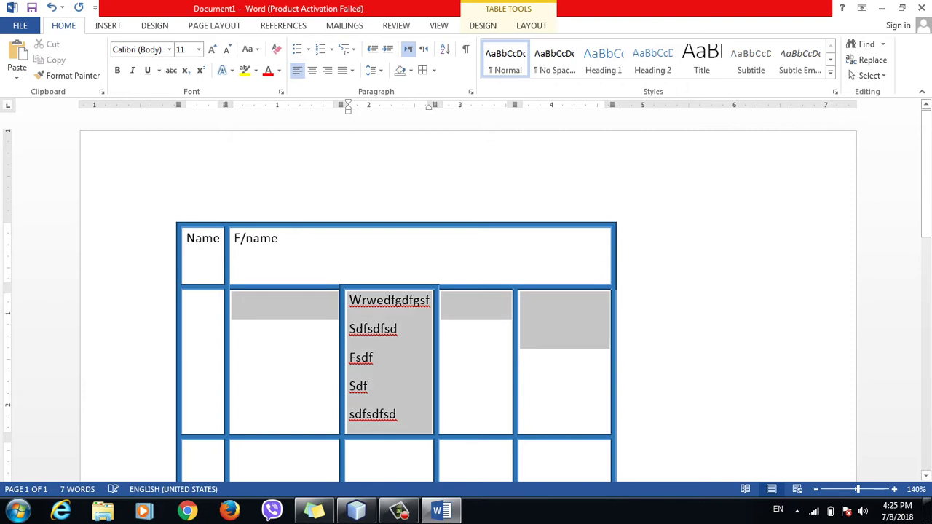
- Select the test text in the middle cell of row 2 and delete it
mouse_move(373, 358)
mouse_down()
mouse_move(321, 393)
mouse_move(306, 306)
mouse_up()
click(369, 386)
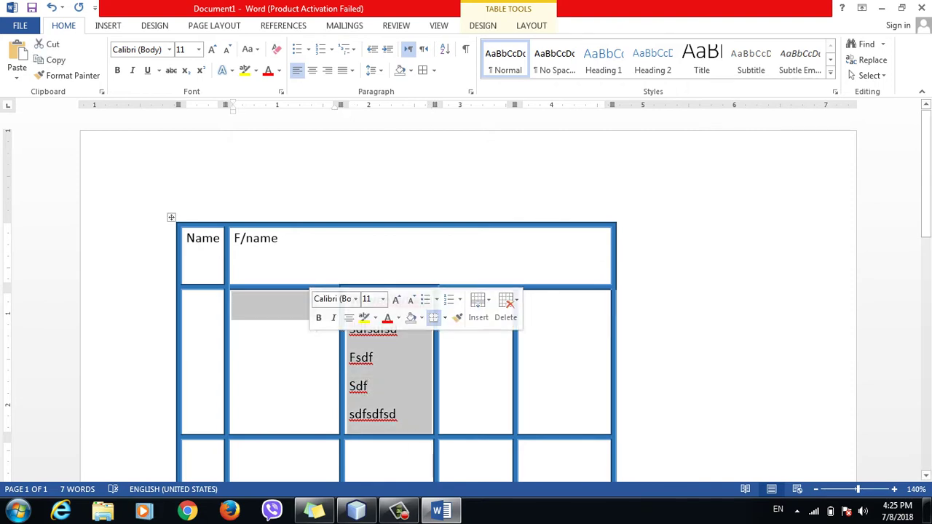
click(368, 386)
drag(397, 415, 350, 300)
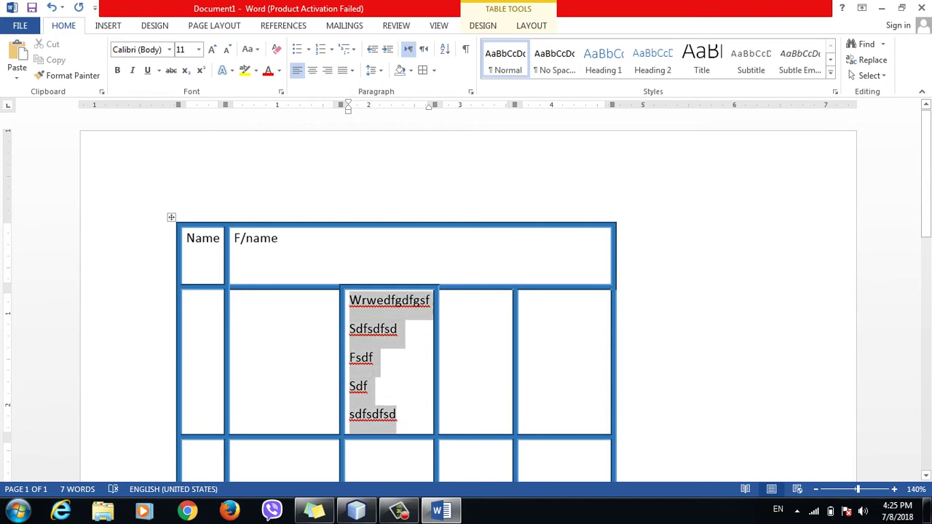
key(BackSpace)
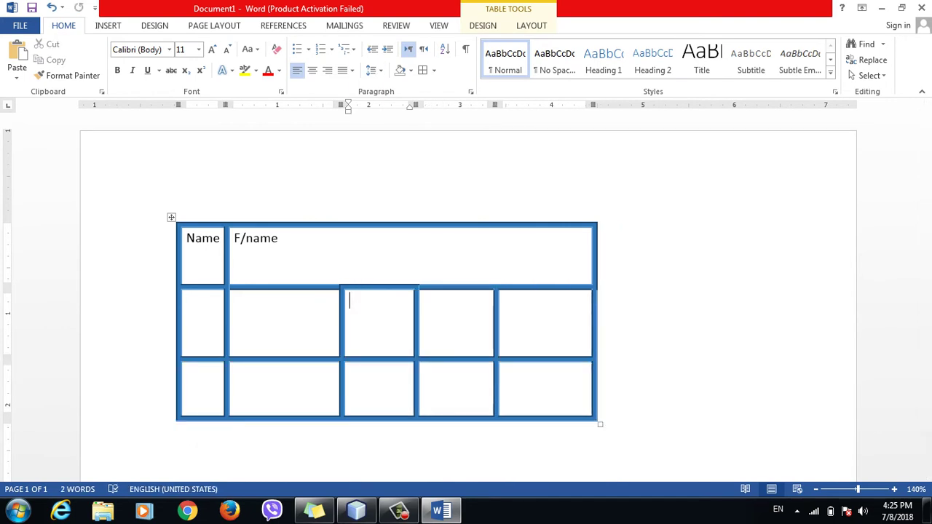
- Dismiss the Borders and Line Spacing menus and select the entire document with Ctrl+A
click(434, 70)
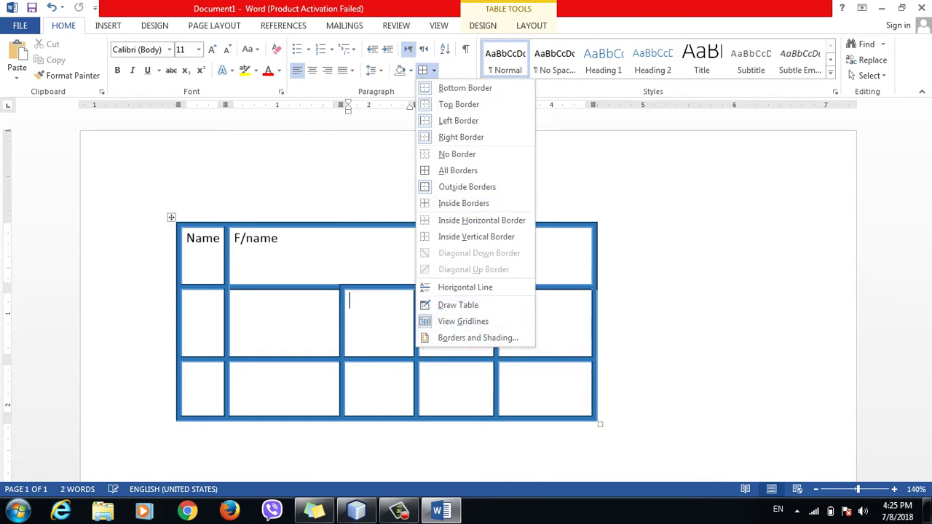
key(Escape)
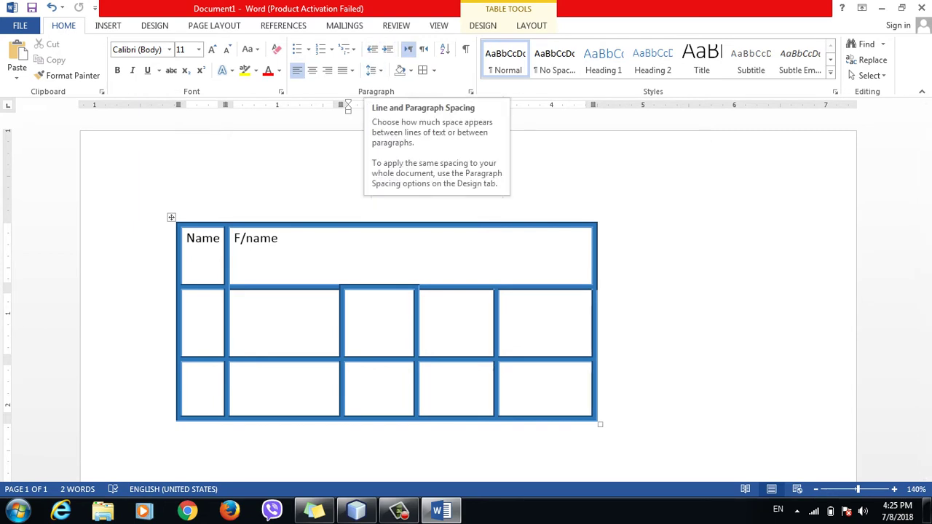
click(375, 70)
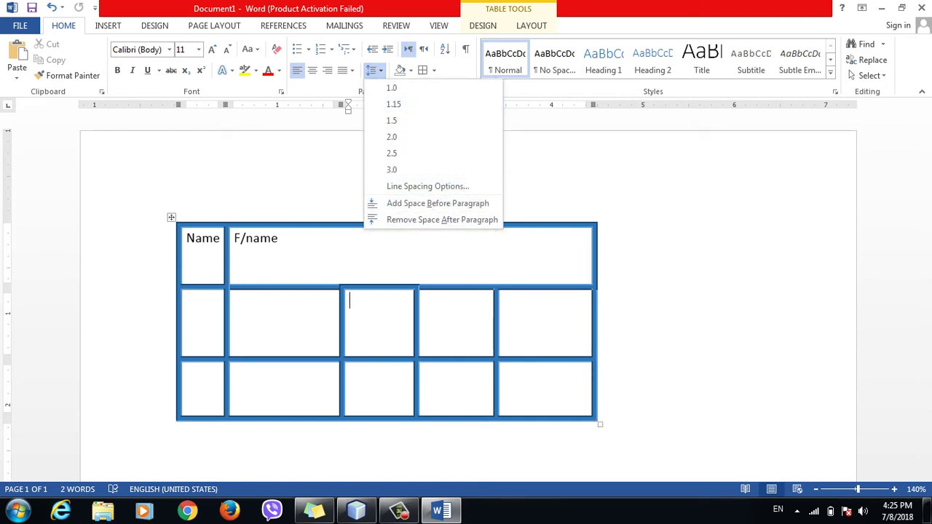
click(442, 219)
key(ctrl+a)
- Delete the selected table and generate five sample paragraphs with =rand()
key(Delete)
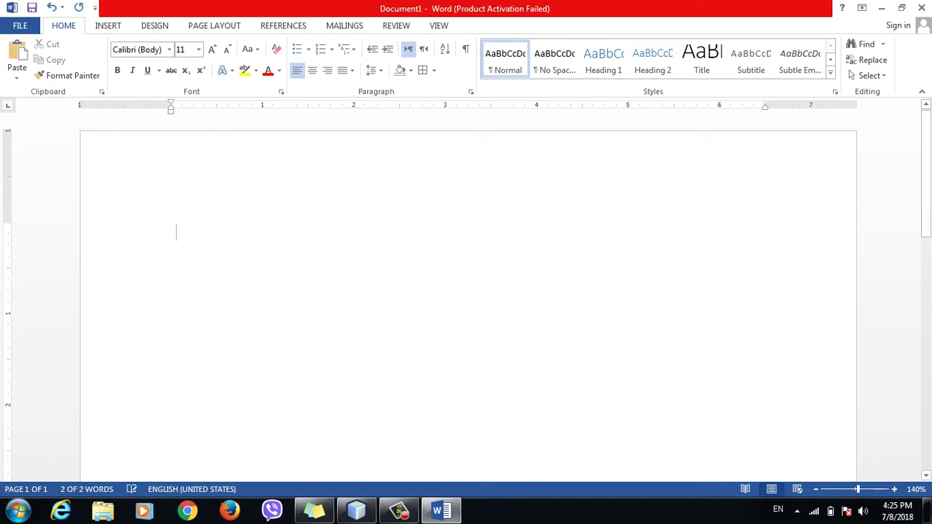
text(=rand)
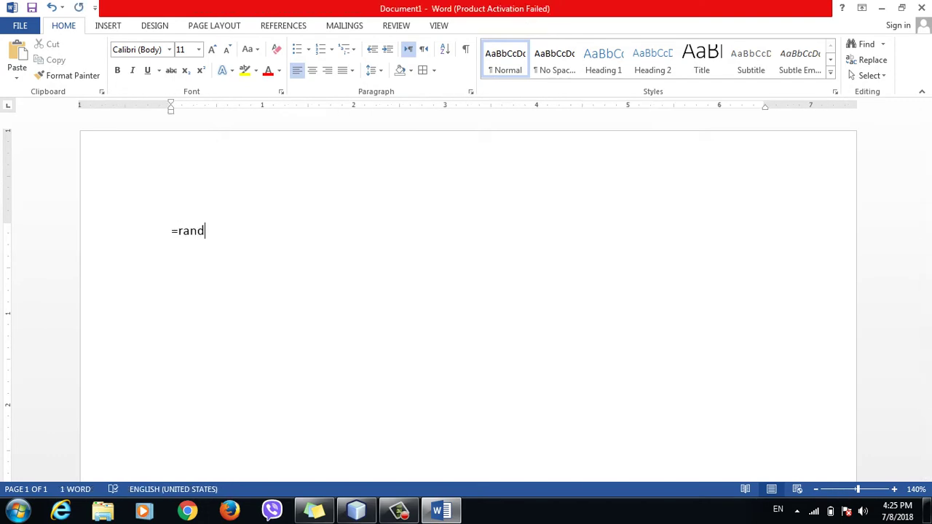
text(())
key(Return)
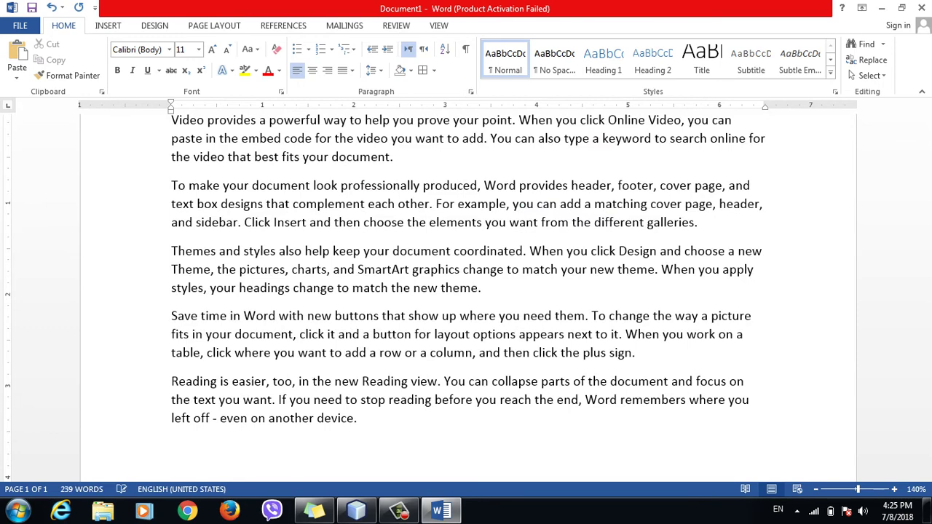
- Select the first sample paragraph and open the Line and Paragraph Spacing options
scroll(466, 291, up, 2)
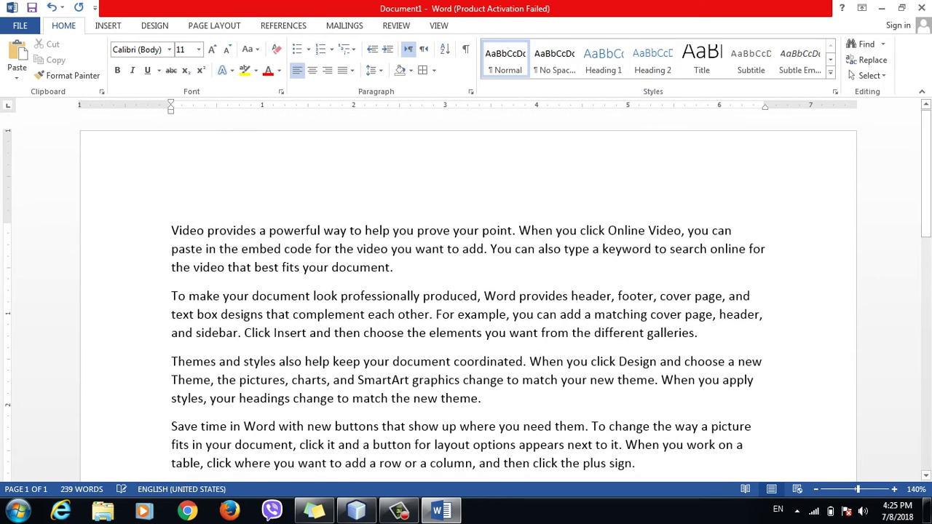
click(393, 267)
key(shift+Home)
key(shift+Up)
key(shift+Up)
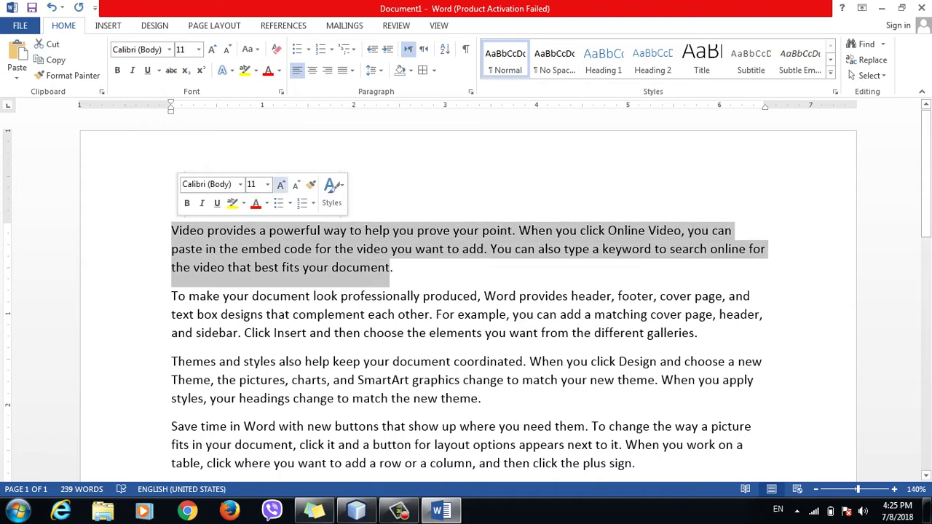
click(372, 70)
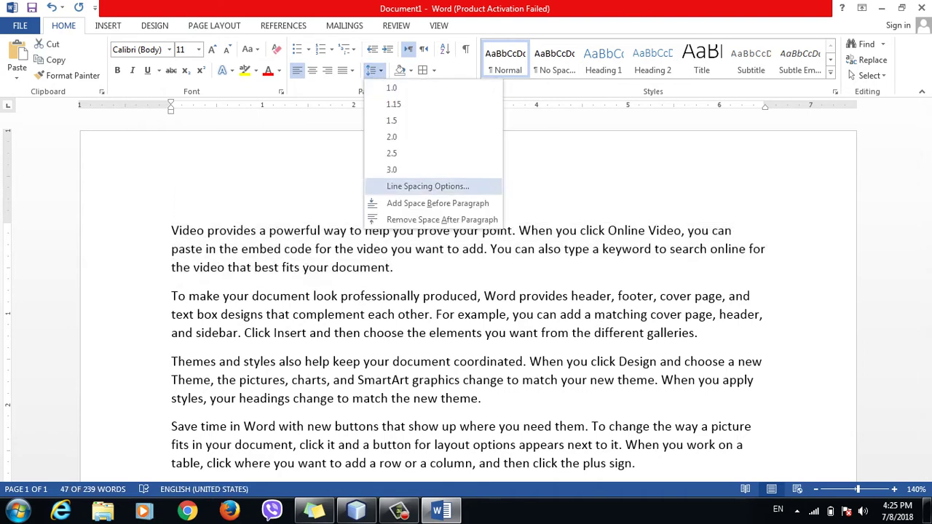
- In the Paragraph dialog, keep the first paragraph's alignment set to Left
key(Return)
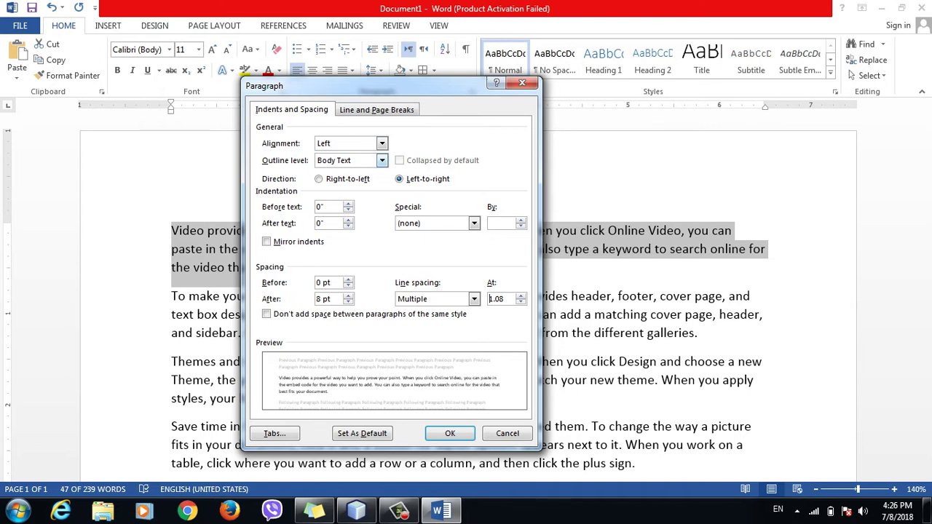
click(382, 143)
click(382, 143)
click(382, 143)
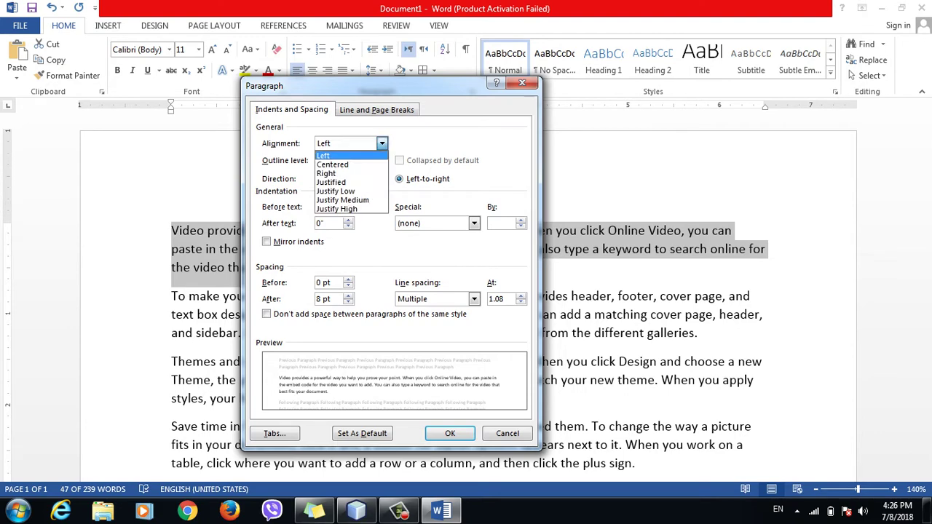
key(Escape)
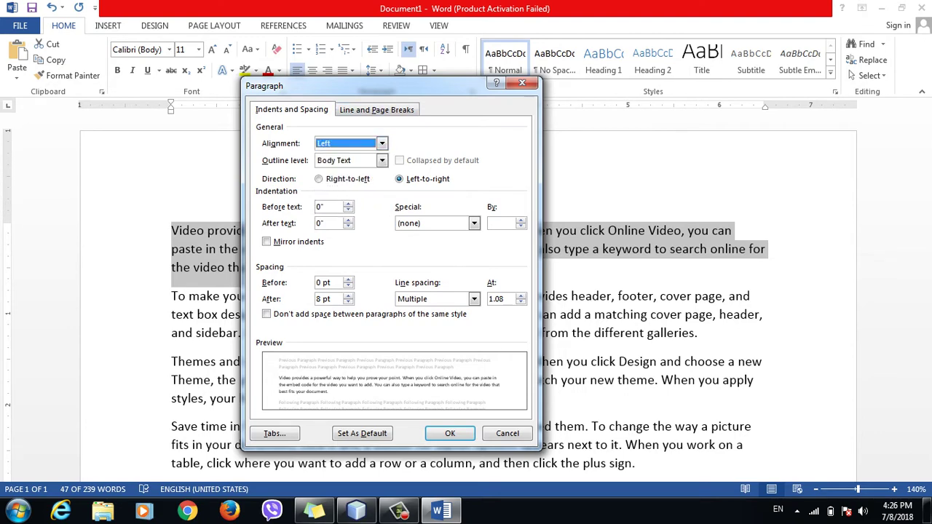
mouse_move(364, 86)
mouse_down()
mouse_move(233, 268)
mouse_move(300, 140)
mouse_up()
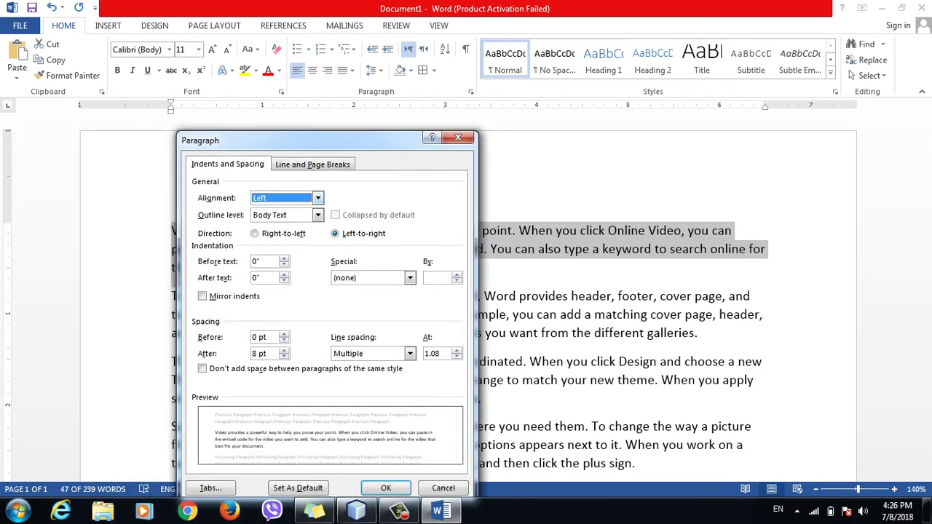
click(318, 198)
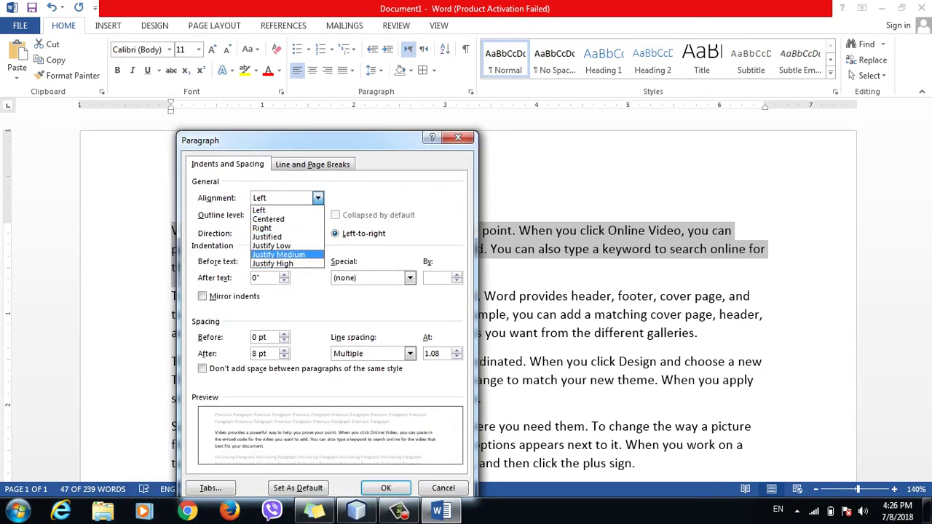
key(Escape)
- Keep outline level Body Text, close the Paragraph dialog, and open the page header for editing
key(Tab)
key(alt+Down)
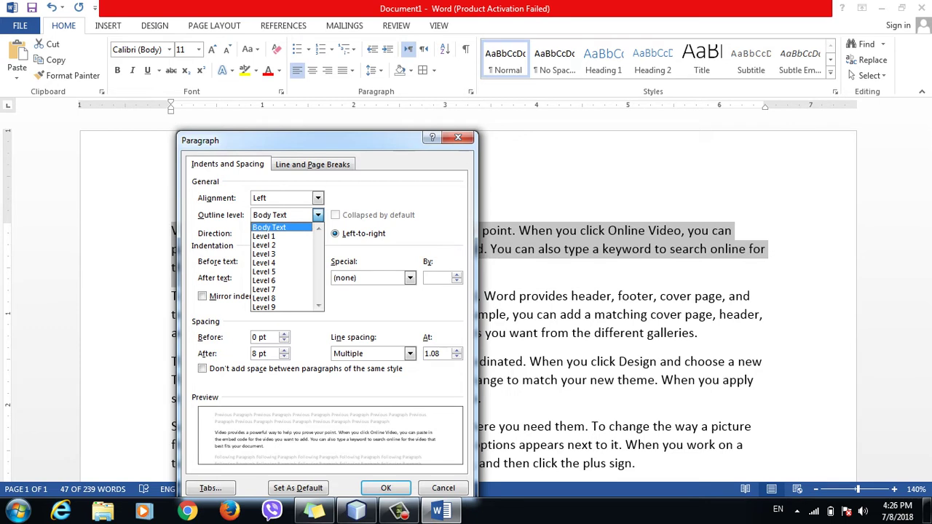
key(Escape)
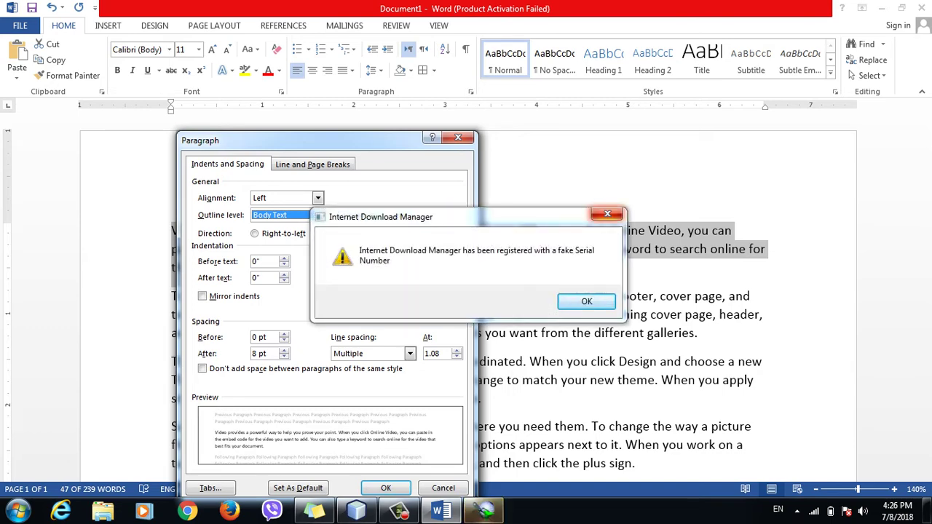
click(607, 213)
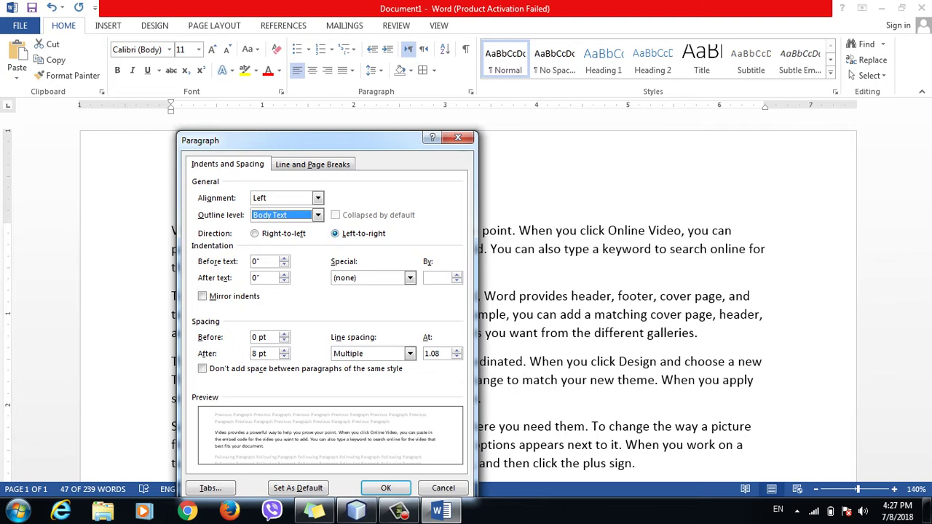
key(alt+Down)
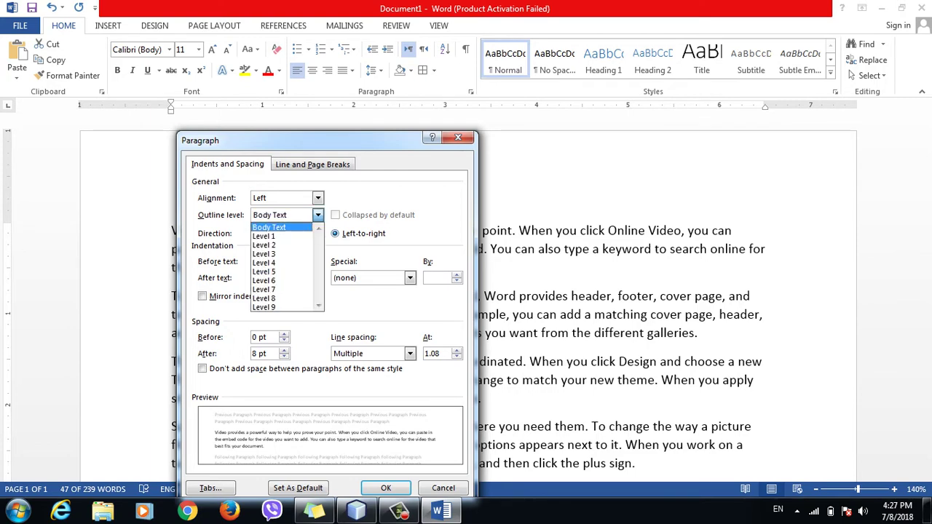
key(Escape)
click(458, 137)
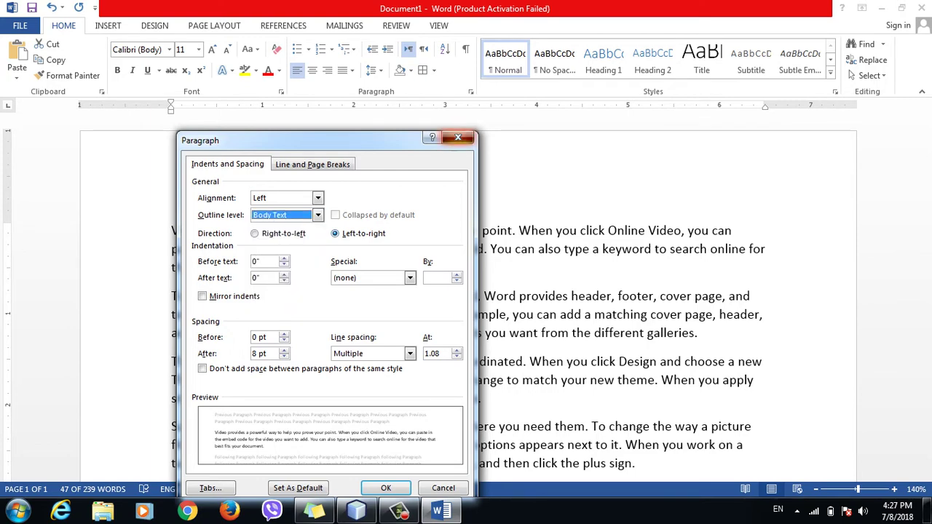
double_click(171, 185)
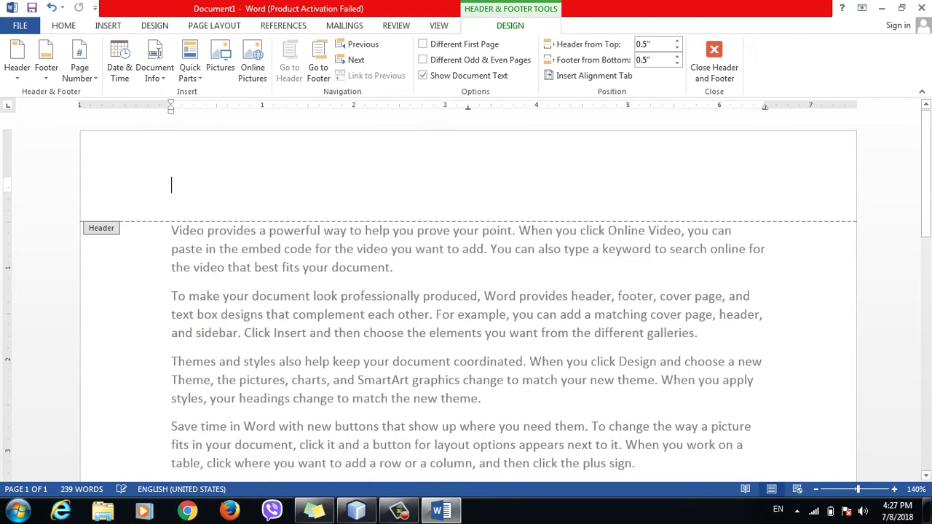
- Close the header and add a 'computer' line above the first paragraph
click(318, 69)
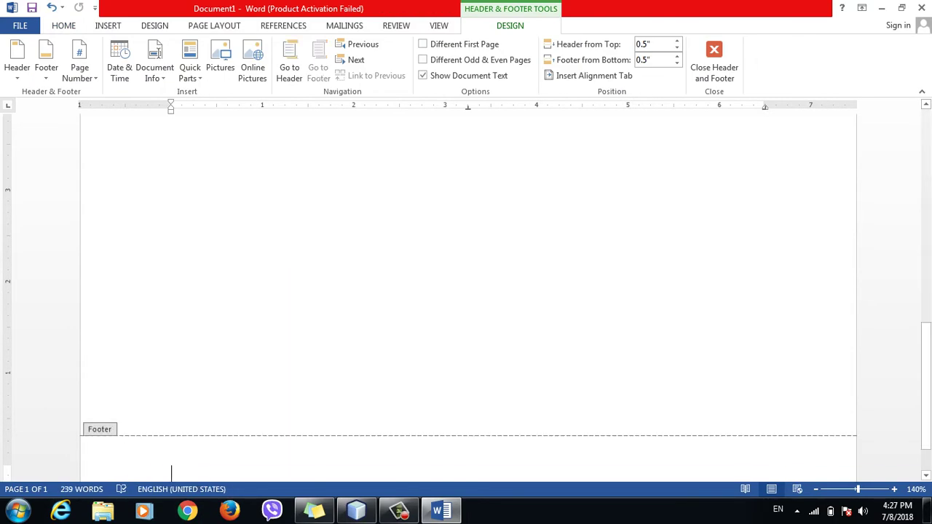
scroll(466, 291, up, 10)
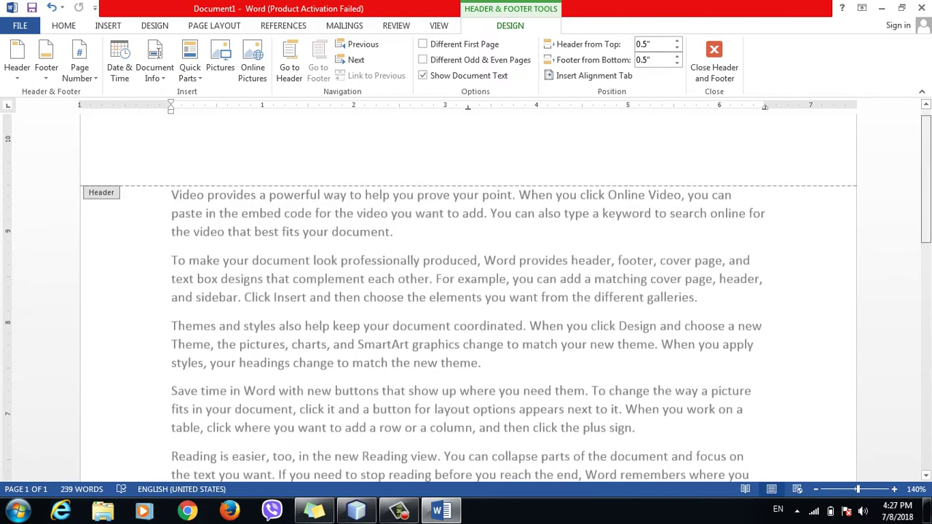
double_click(297, 248)
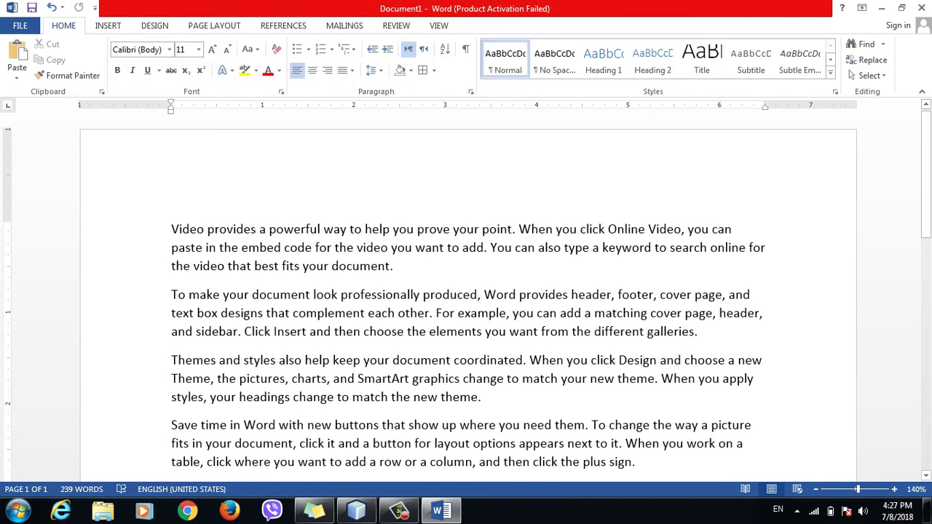
key(ctrl+Home)
key(Return)
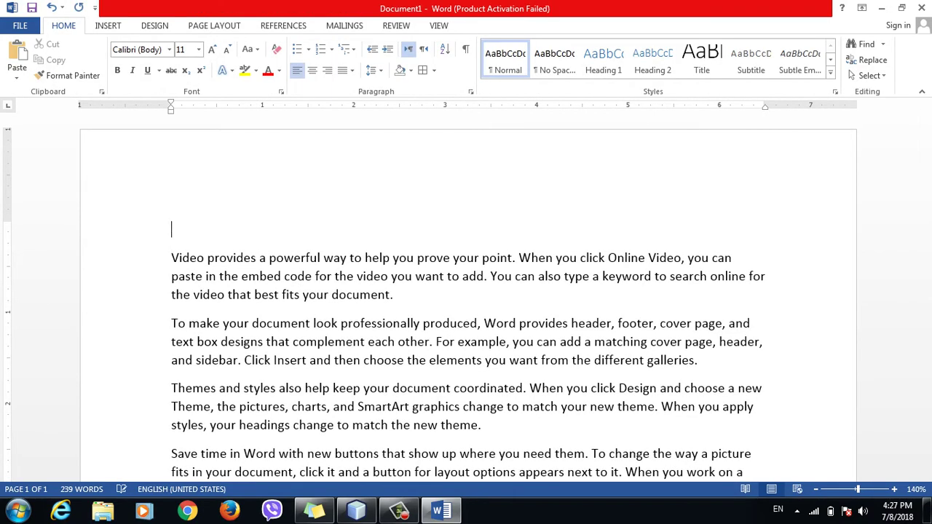
text(cmo)
key(BackSpace)
key(BackSpace)
key(BackSpace)
text(computer)
- Generate another sample batch with =rand() and insert a 'Hardware' line before it
key(Down)
key(Down)
key(Down)
key(Down)
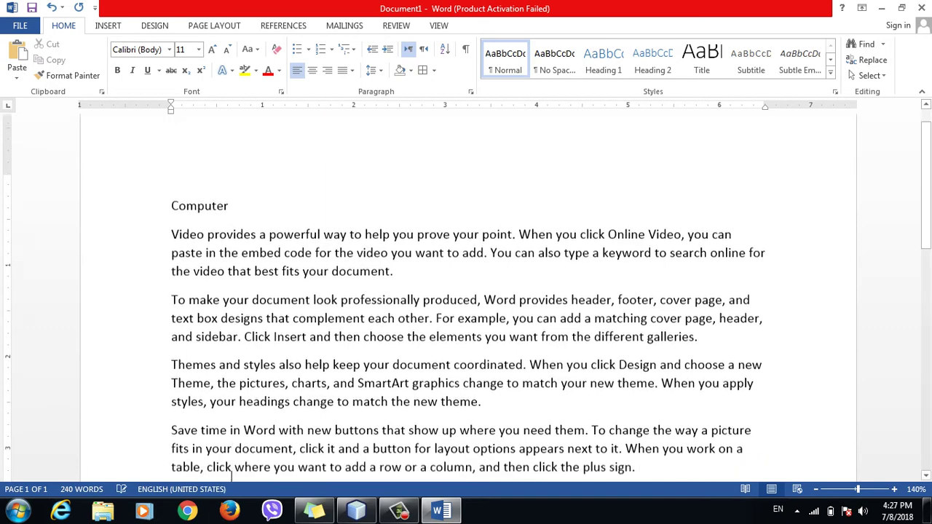
key(Down)
key(Down)
key(Down)
text(=r)
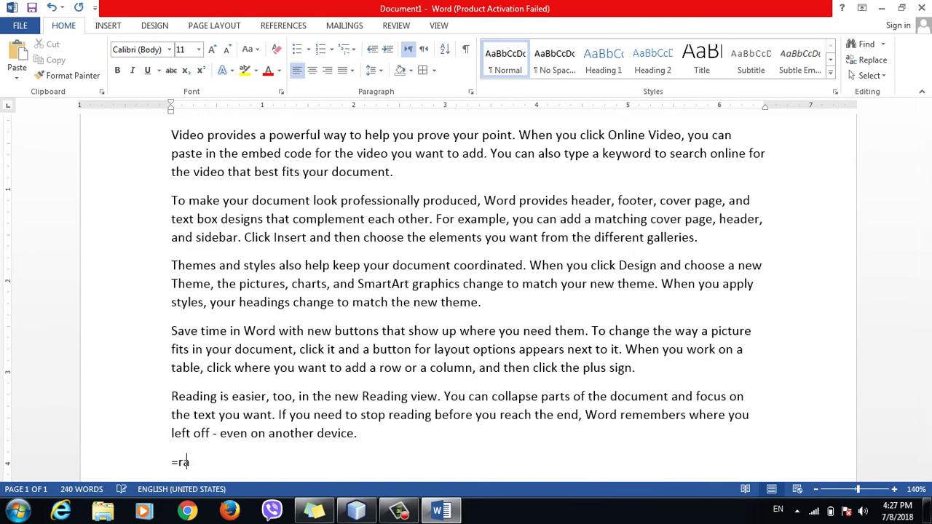
text(and())
key(Return)
key(Up)
key(Up)
key(Up)
key(Up)
key(Up)
key(Up)
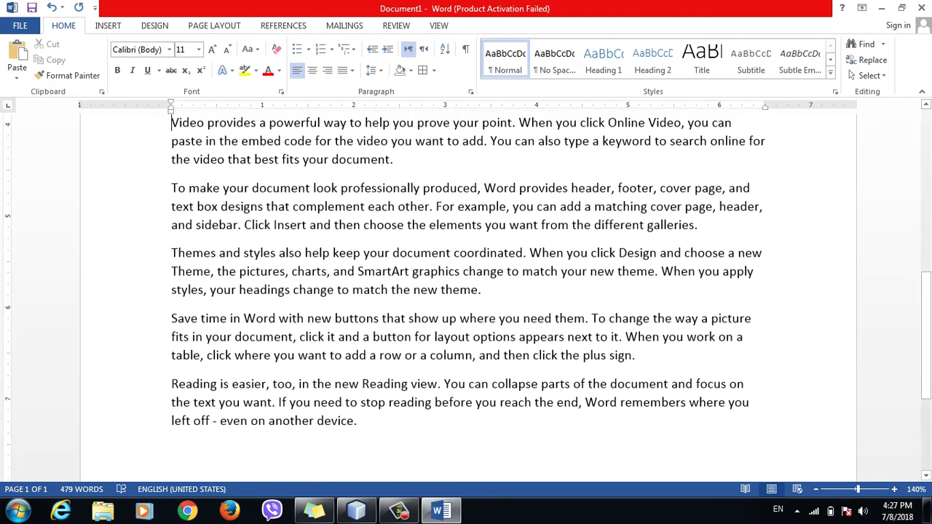
key(Down)
key(Up)
key(Up)
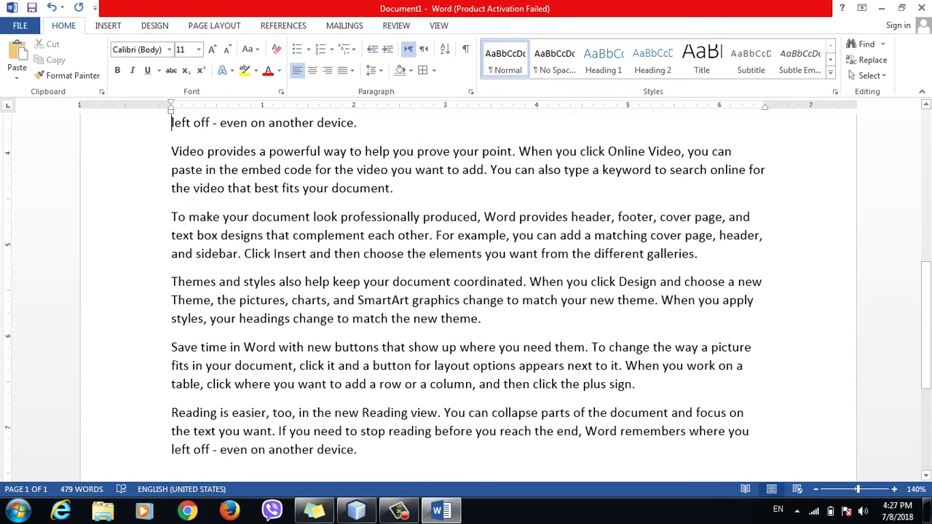
key(Down)
key(Return)
key(Up)
text(Ha)
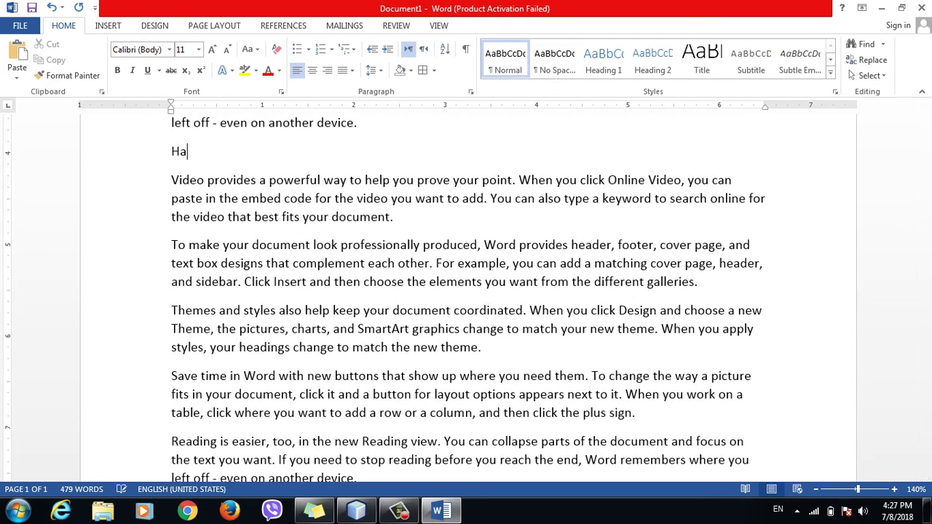
text(rdware)
- Add a third =rand() batch at the document end, headed by a 'Software' line
key(Down)
key(ctrl+End)
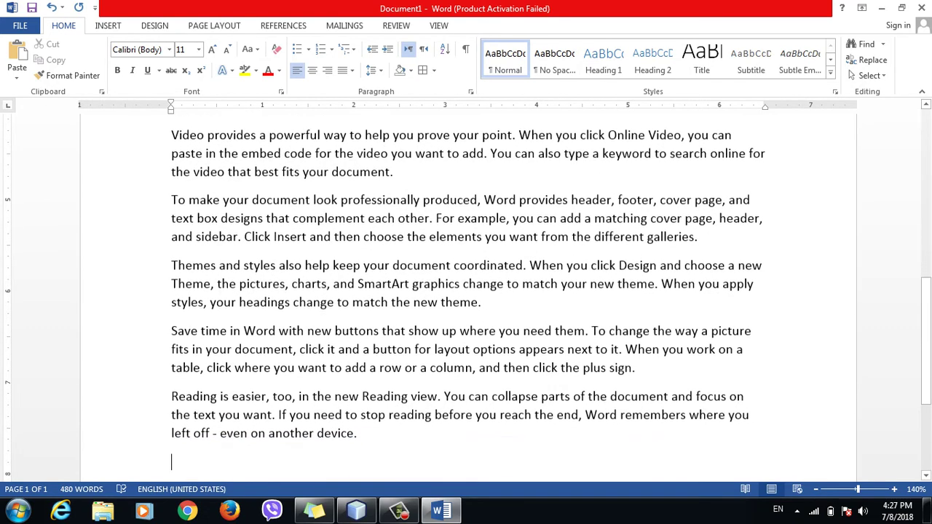
text(=rand)
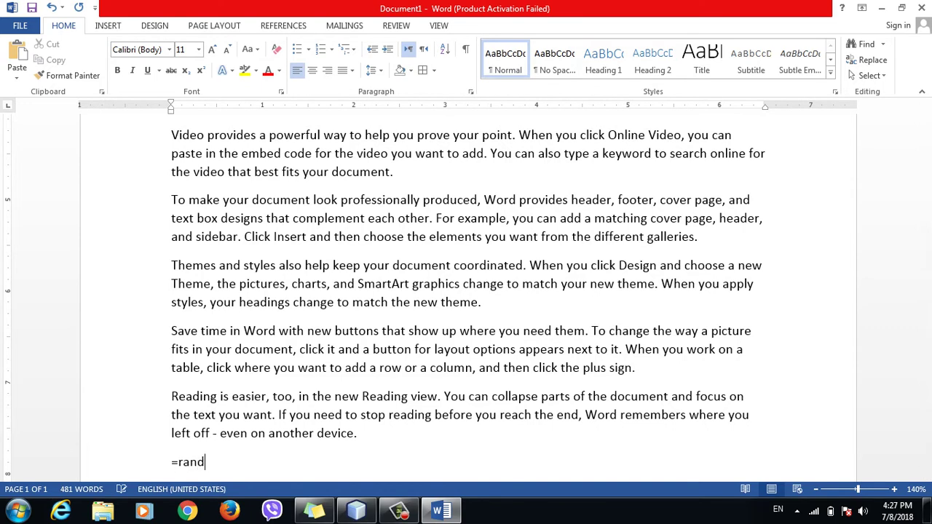
text(())
key(Return)
key(Up)
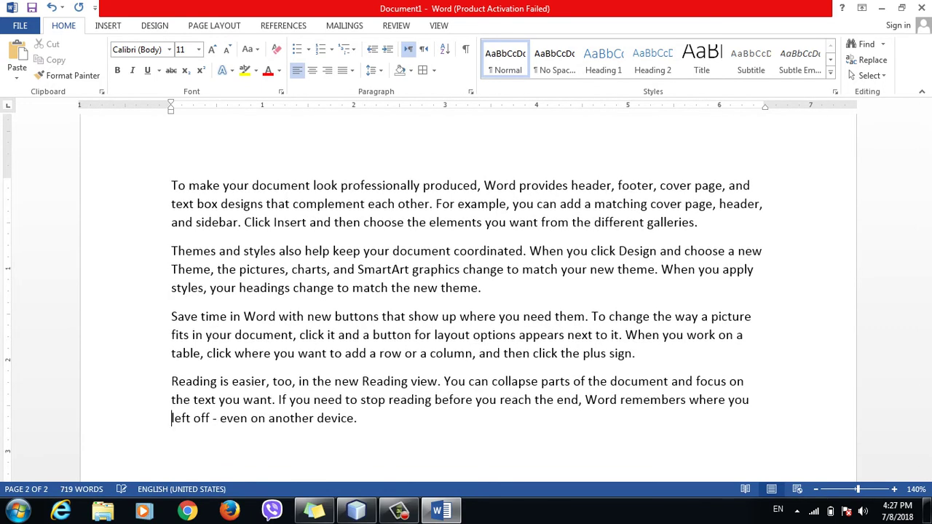
key(Up)
key(Up)
key(Up)
key(Up)
key(Up)
key(Up)
key(Up)
key(Up)
key(Up)
key(Down)
key(Down)
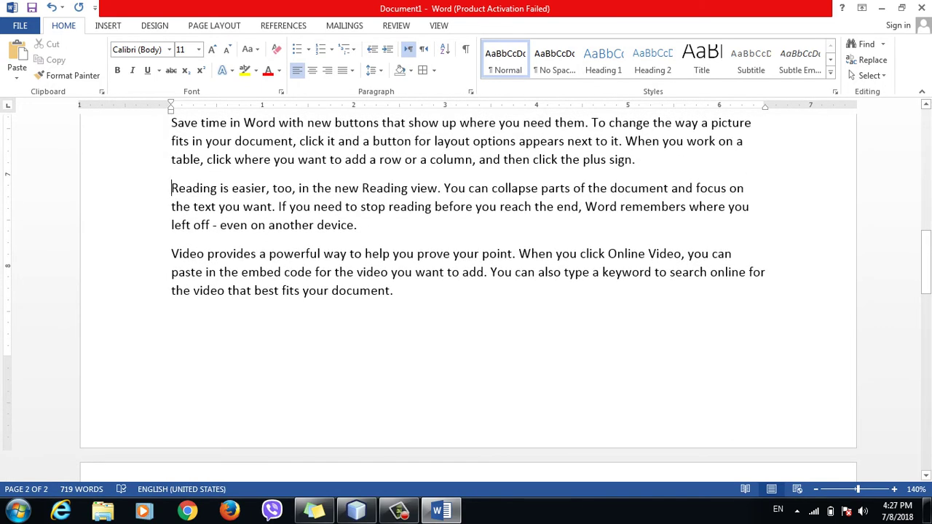
key(Down)
key(Down)
key(Down)
key(Return)
key(Up)
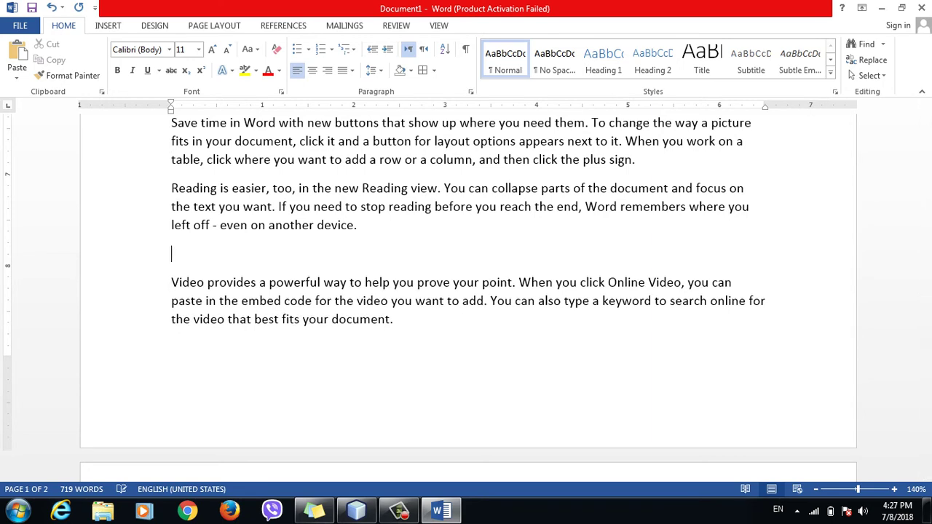
text(Sof)
text(tw)
key(BackSpace)
text(ware)
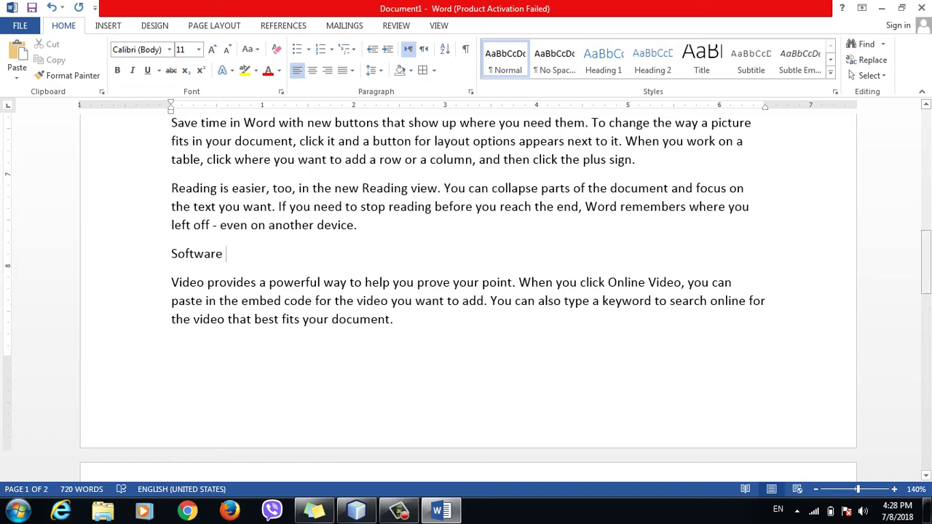
scroll(466, 291, down, 1)
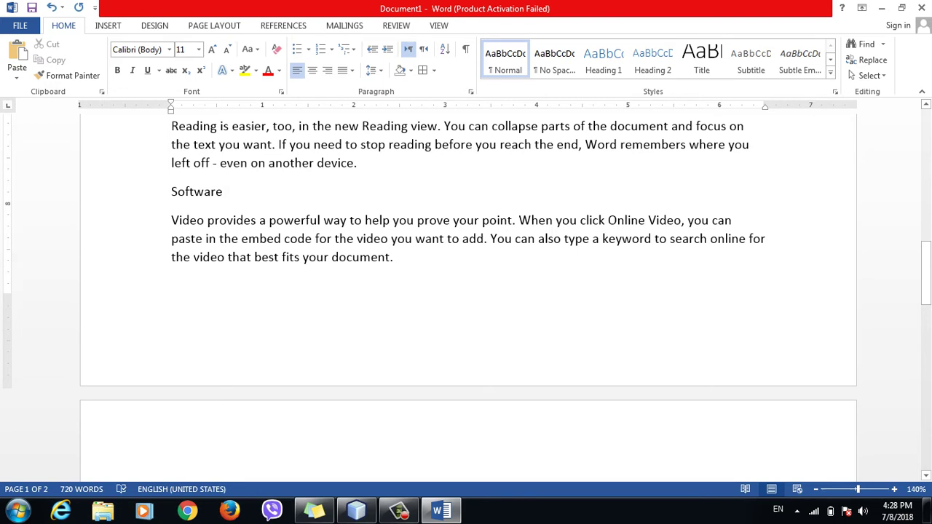
scroll(467, 291, up, 5)
- Make the word Computer bold and grow it to 33 pt
scroll(467, 291, up, 5)
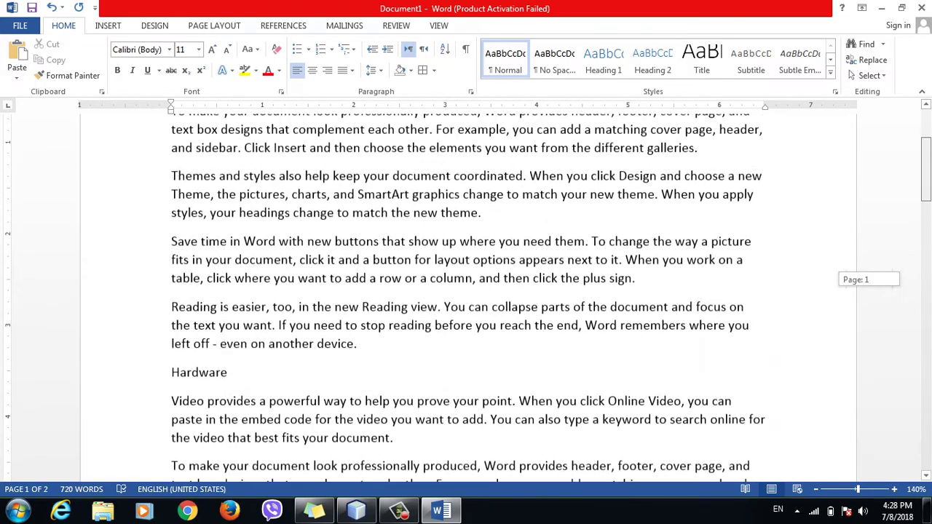
scroll(466, 291, up, 5)
double_click(200, 230)
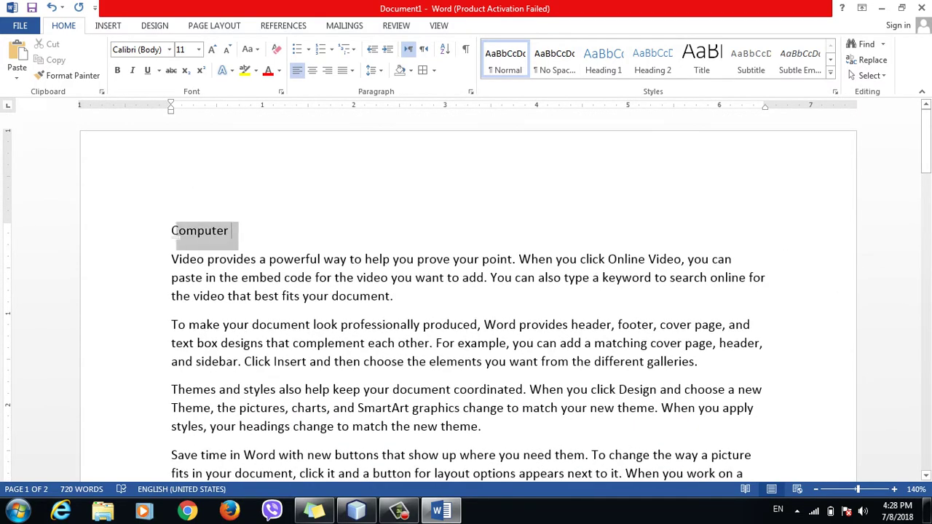
key(ctrl+b)
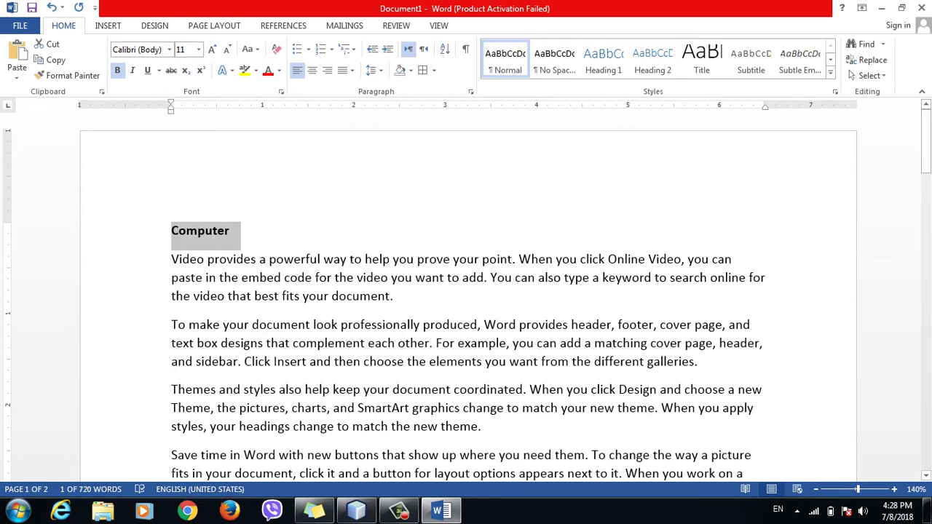
key(ctrl+shift+period)
key(ctrl+shift+period)
key(ctrl+shift+period)
key(ctrl+shift+period)
key(ctrl+shift+period)
key(ctrl+shift+period)
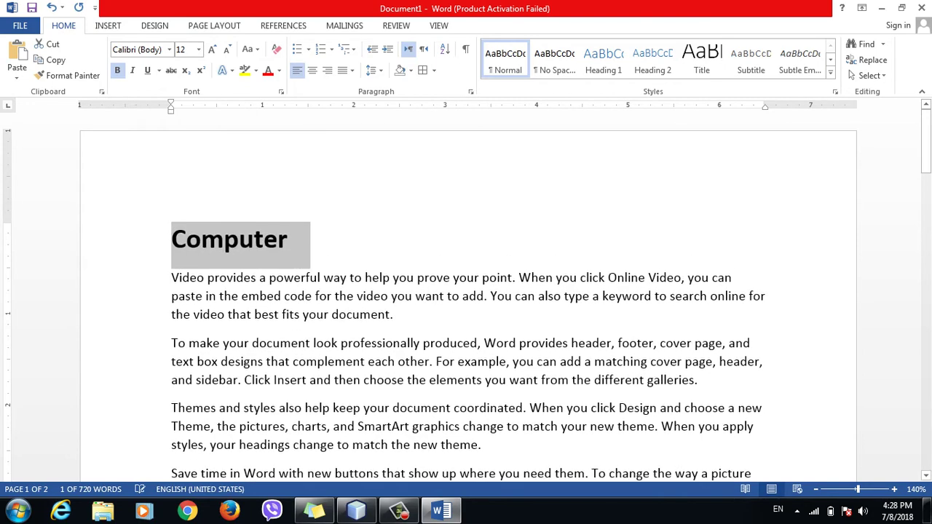
key(ctrl+shift+period)
key(ctrl+bracketright)
key(ctrl+bracketright)
key(ctrl+bracketright)
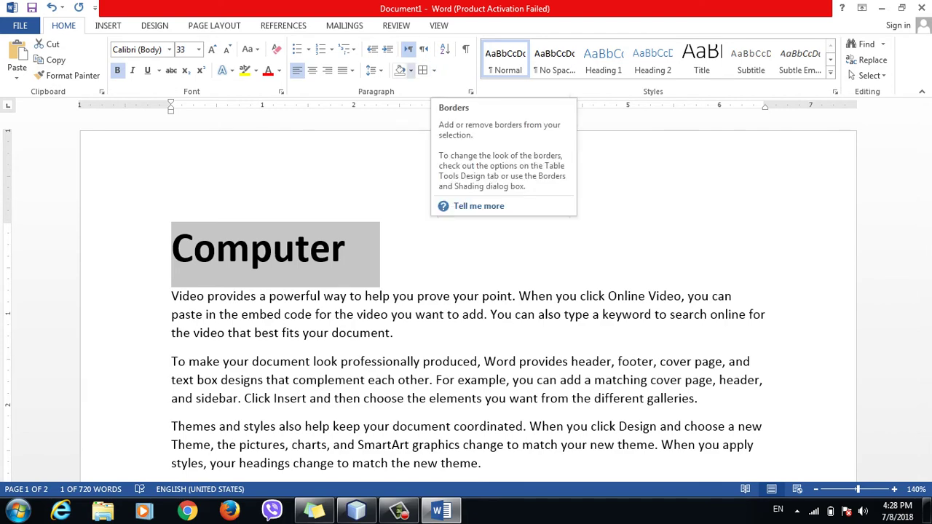
- Set the Computer paragraph's outline level to Level 1 in the Paragraph settings
click(373, 70)
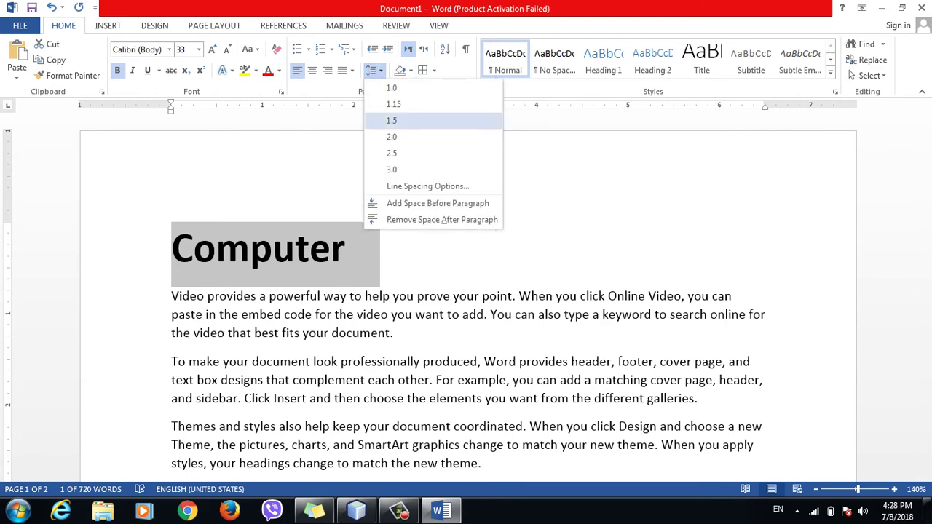
click(427, 185)
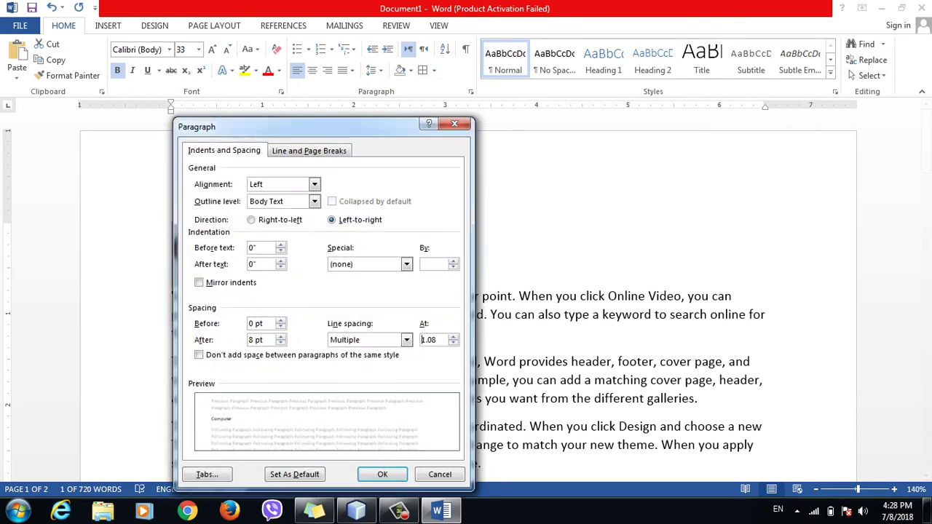
click(314, 201)
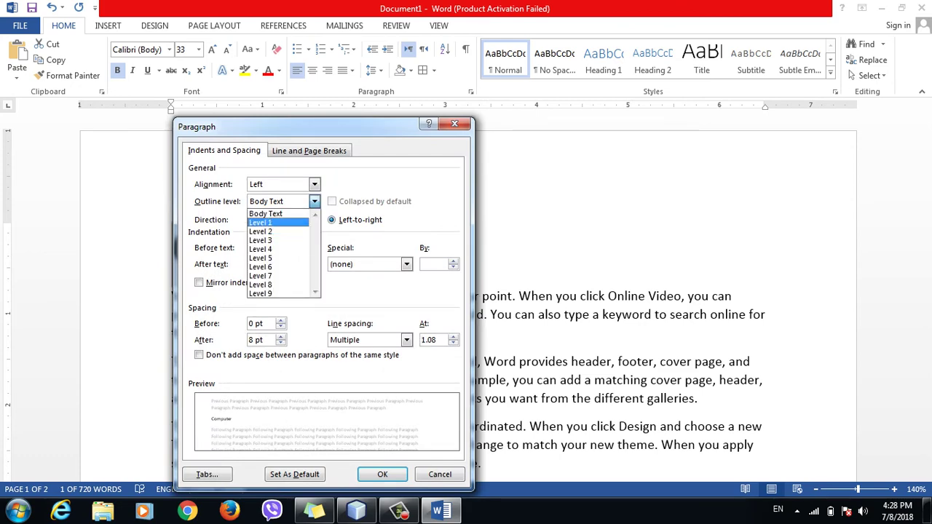
click(261, 223)
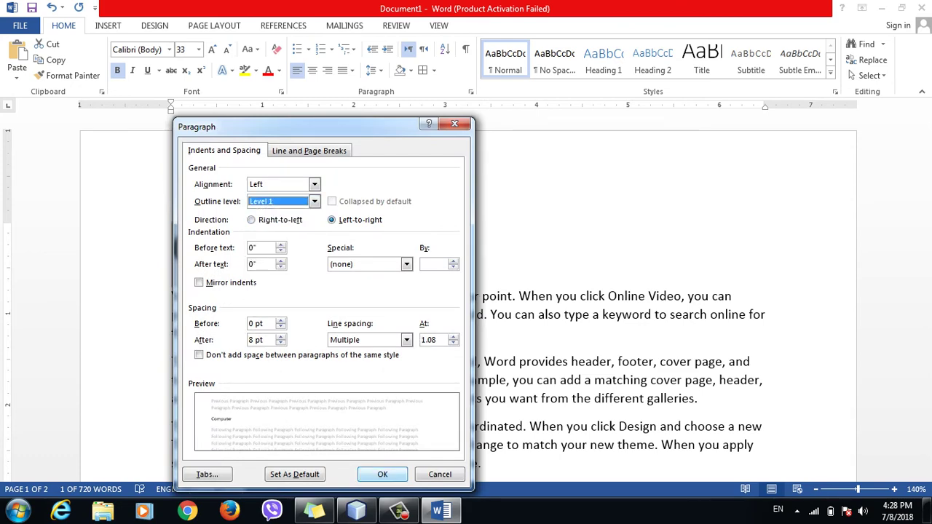
click(383, 475)
mouse_move(926, 142)
mouse_down()
mouse_move(926, 237)
mouse_move(926, 219)
mouse_up()
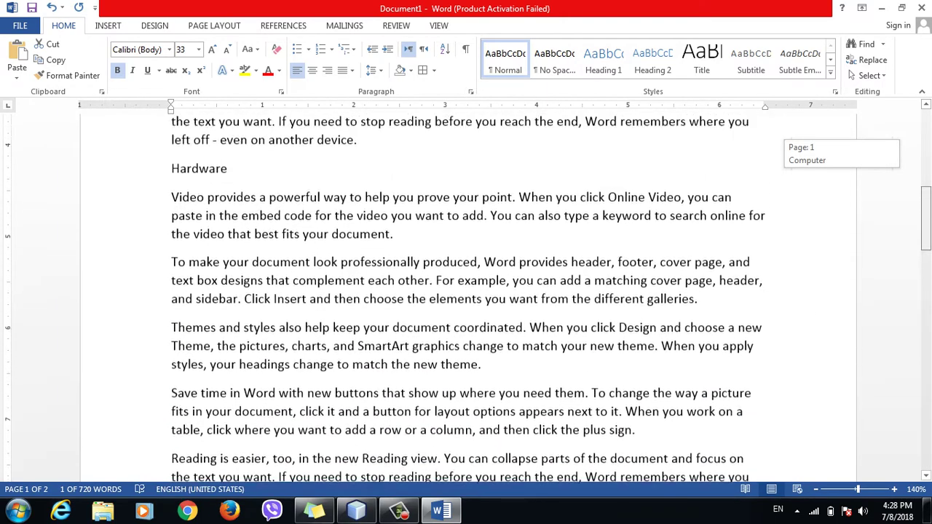
- Make the Hardware line bold and enlarge it to 15 pt
double_click(200, 184)
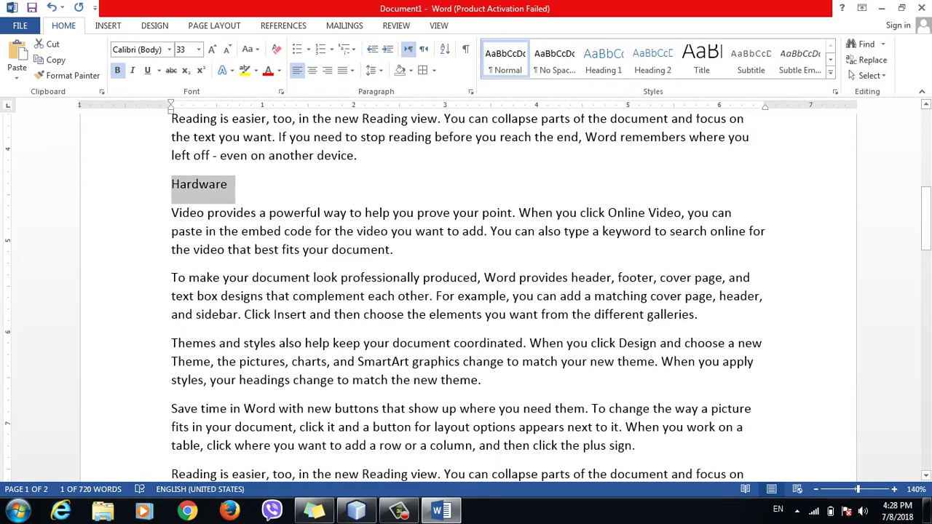
key(ctrl+b)
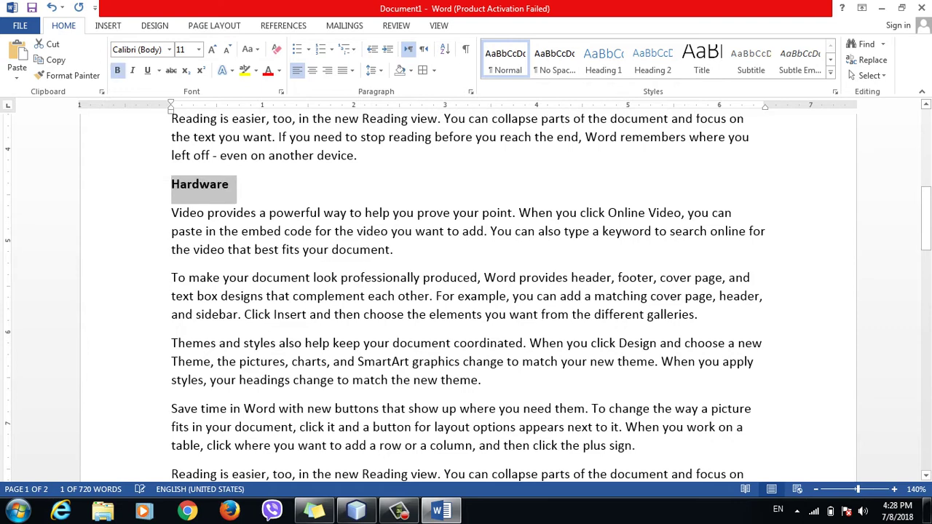
key(ctrl+bracketright)
key(ctrl+bracketright)
key(ctrl+bracketright)
key(ctrl+bracketright)
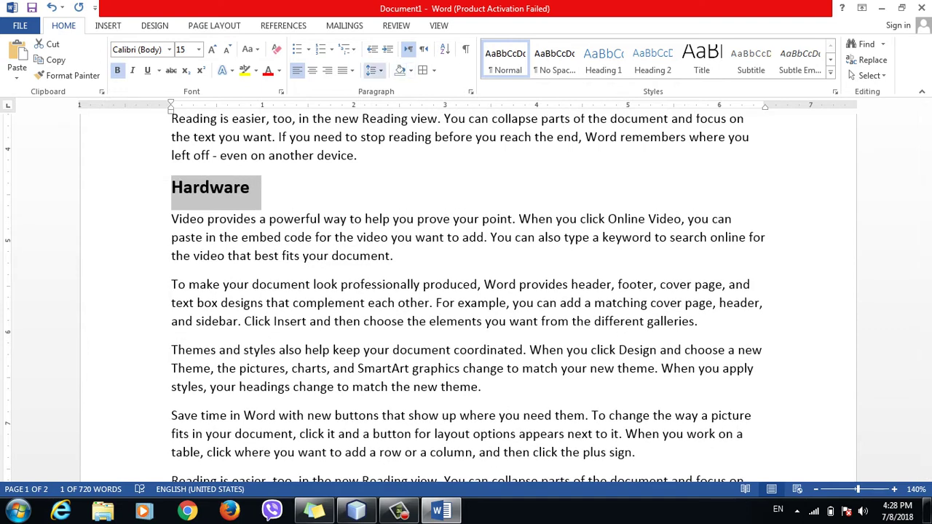
- Set the Hardware paragraph's outline level to Level 2
click(373, 70)
click(427, 186)
click(314, 201)
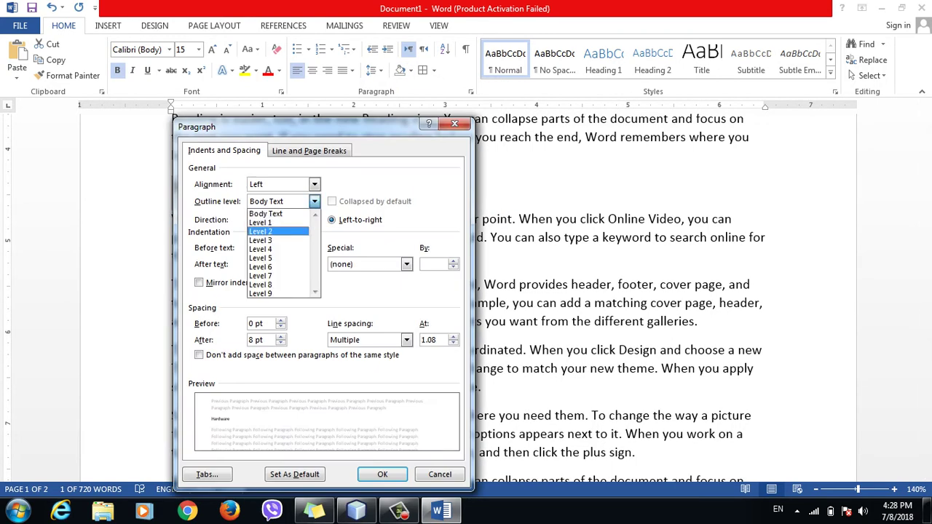
click(270, 231)
click(382, 474)
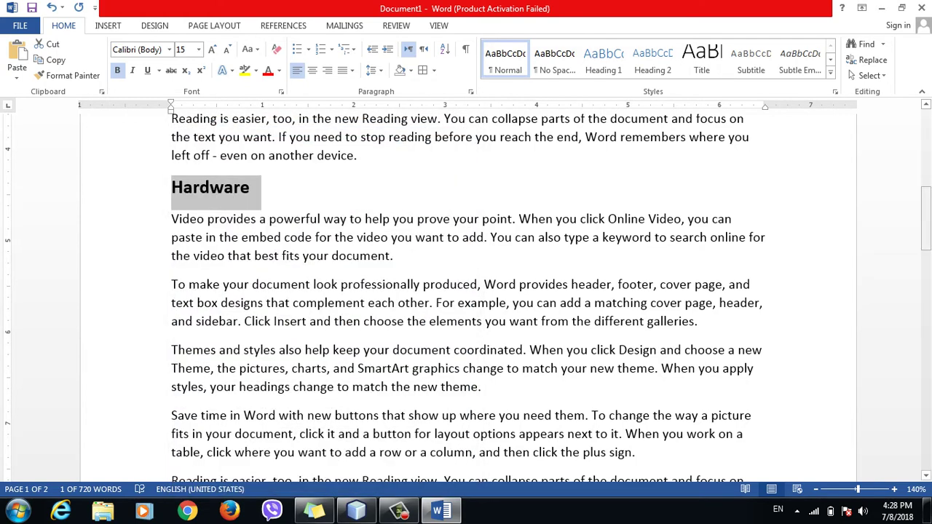
mouse_move(926, 219)
mouse_down()
mouse_move(926, 419)
mouse_move(926, 222)
mouse_move(926, 251)
mouse_up()
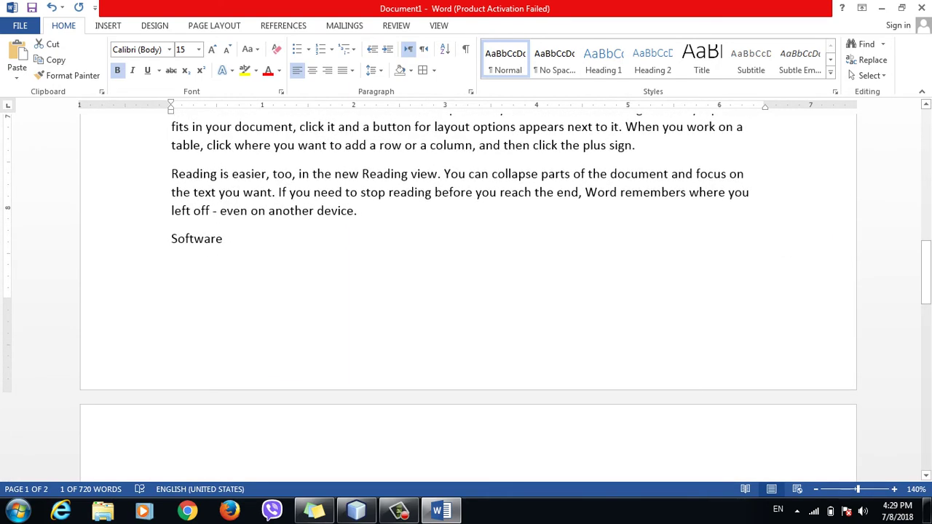
- Enlarge the Software line to 21 pt and make it bold
drag(227, 241, 171, 240)
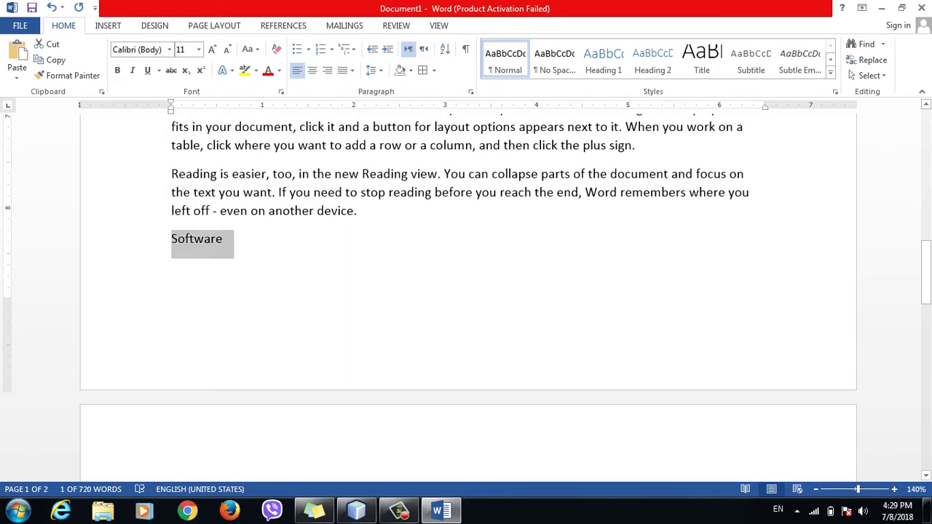
key(ctrl+bracketright)
key(ctrl+bracketright)
key(ctrl+bracketright)
key(ctrl+bracketright)
key(ctrl+bracketright)
key(ctrl+bracketright)
key(ctrl+bracketright)
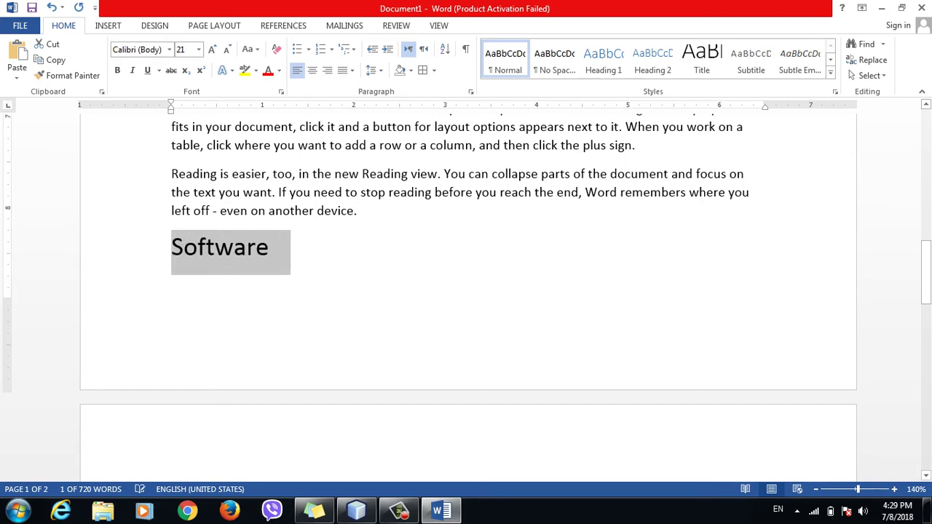
key(ctrl+b)
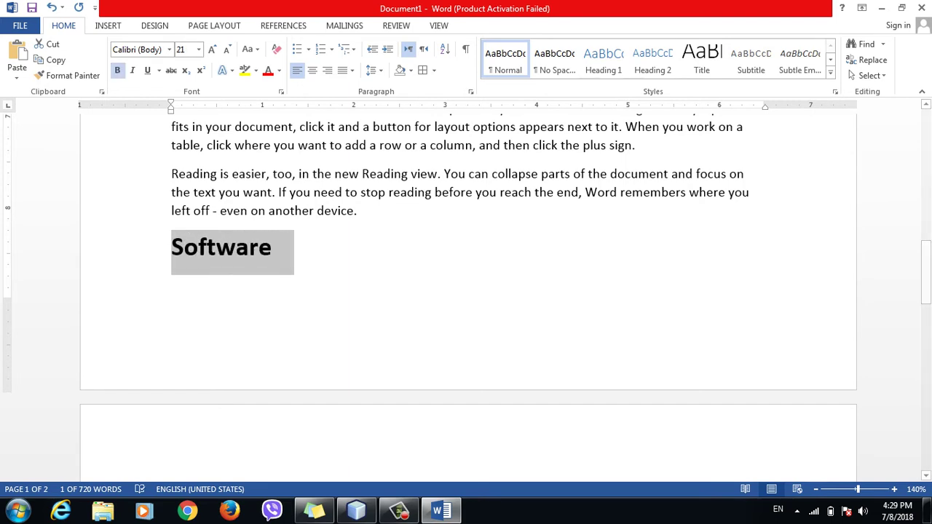
- Set the Software paragraph's outline level to Level 3
click(373, 70)
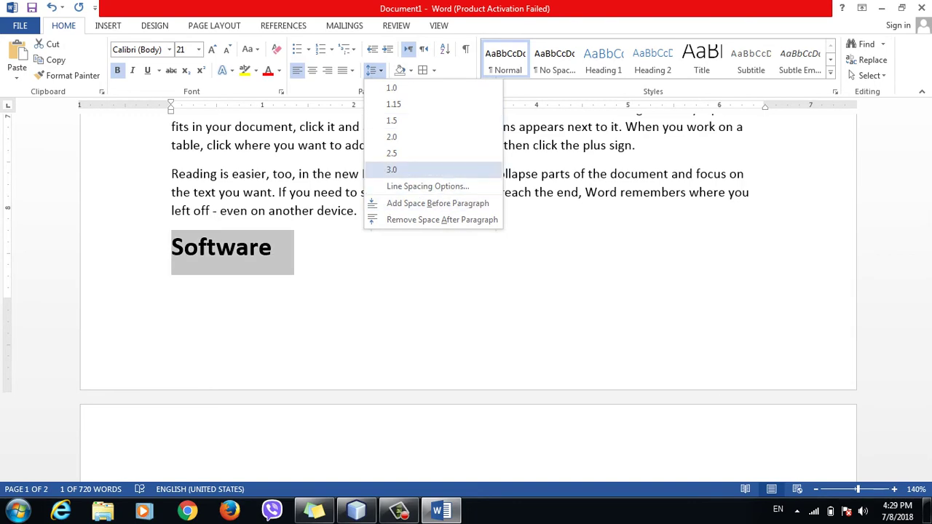
click(428, 186)
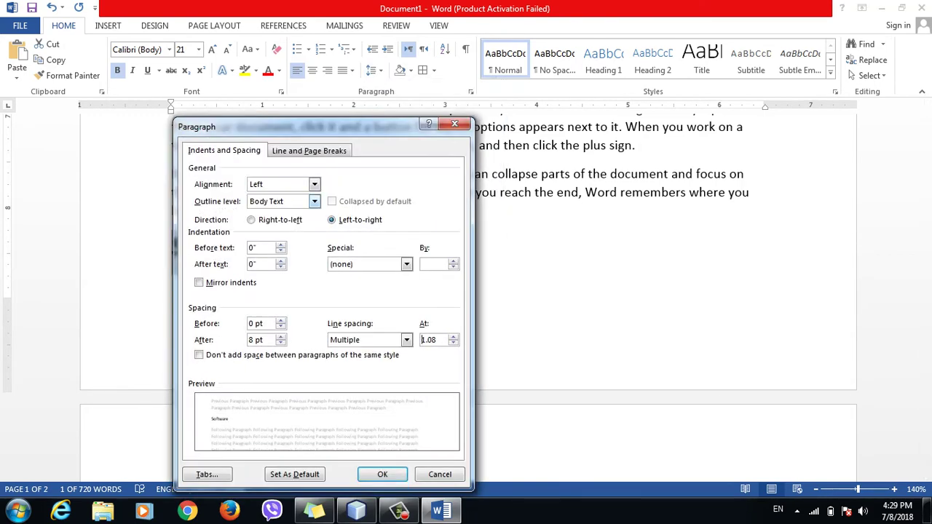
click(315, 201)
click(277, 239)
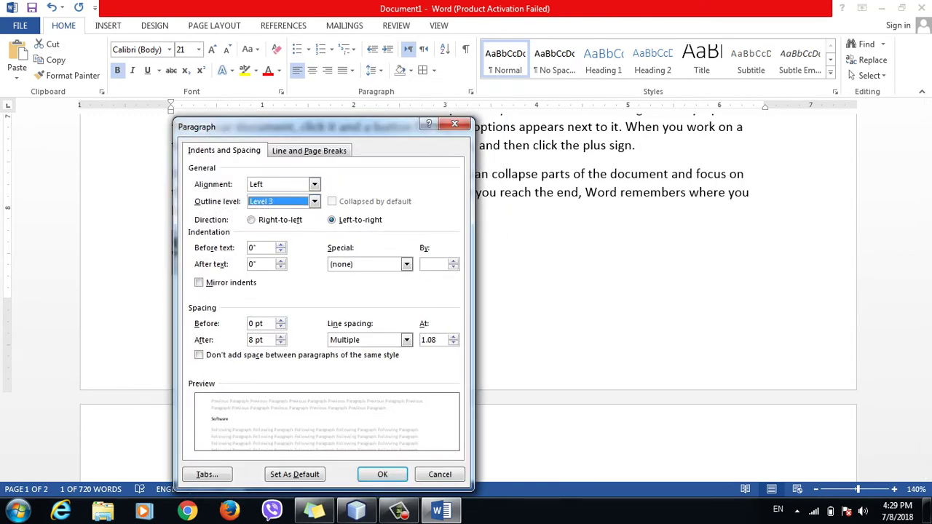
click(382, 474)
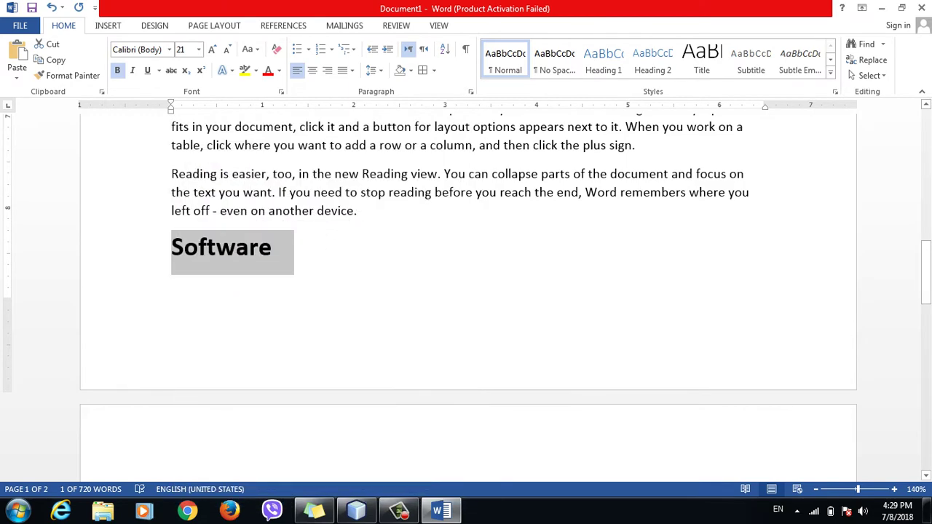
click(279, 247)
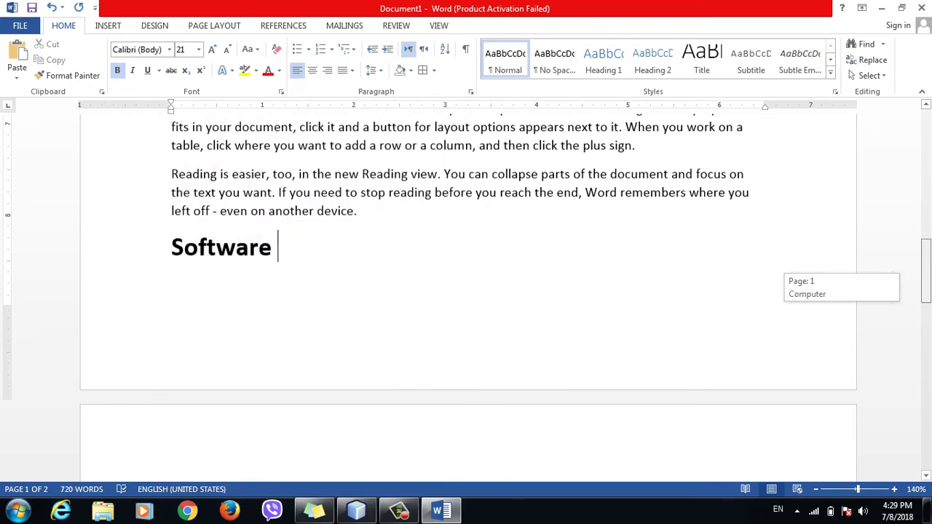
scroll(467, 291, up, 5)
- Switch to Outline view from the View tab, dismiss the download-manager warning, and scroll the outline
click(438, 26)
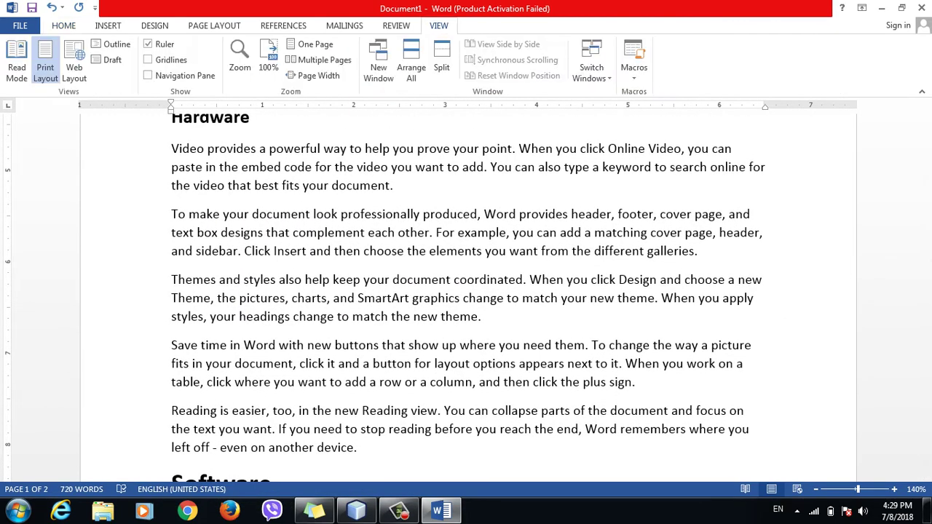
click(112, 43)
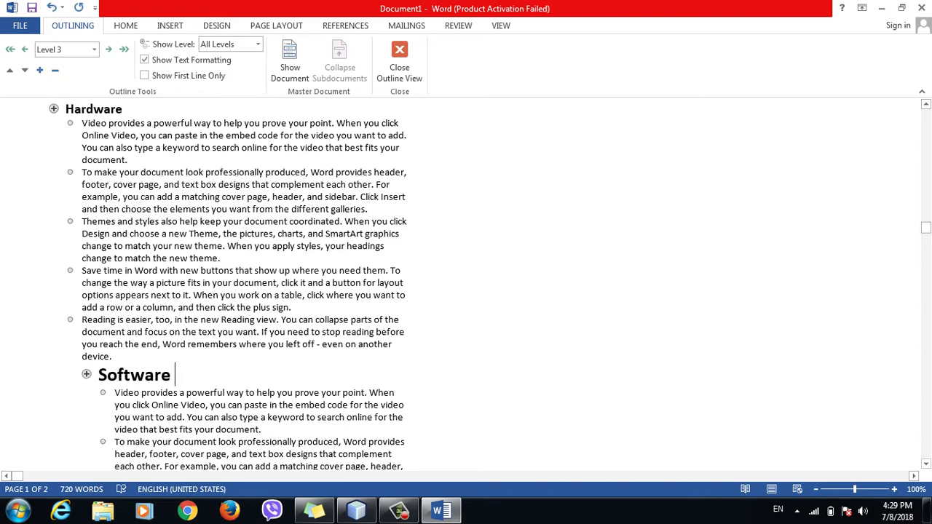
drag(926, 228, 926, 114)
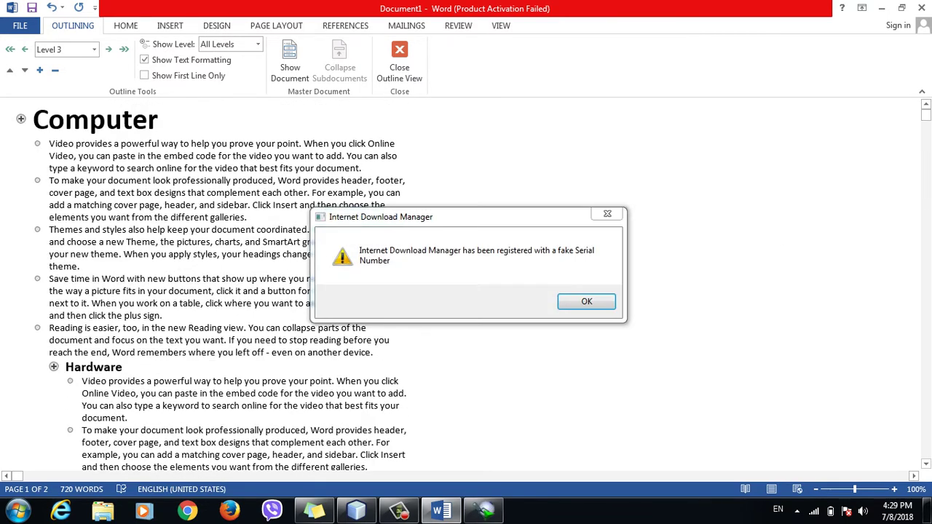
click(607, 213)
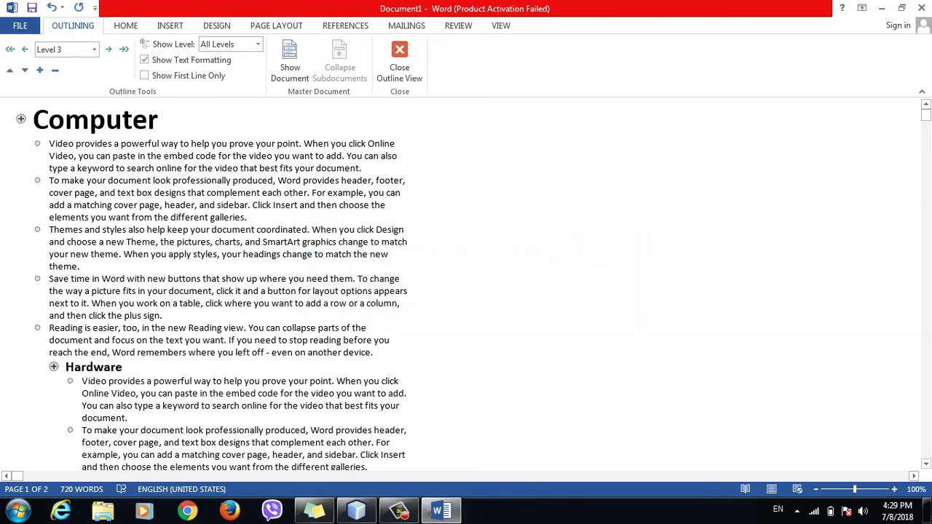
drag(926, 114, 926, 117)
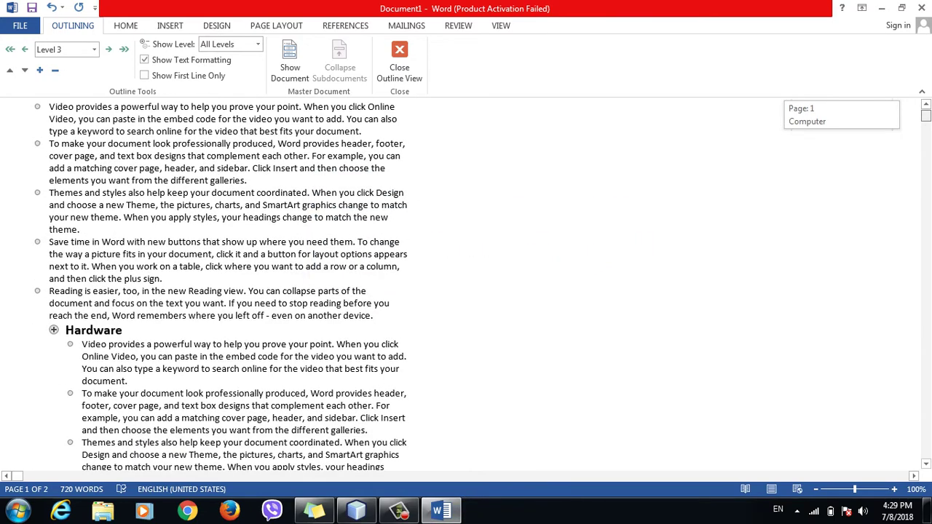
mouse_move(926, 117)
mouse_down()
mouse_move(926, 342)
mouse_move(926, 115)
mouse_up()
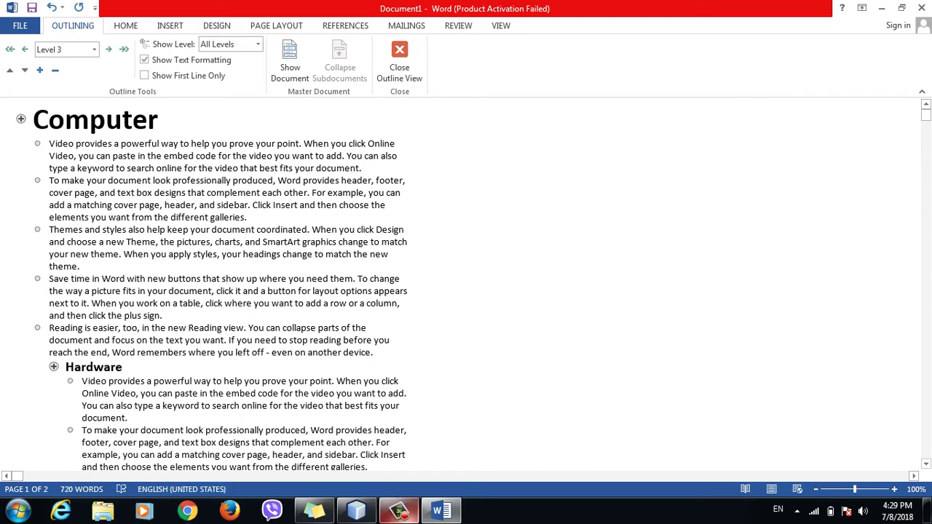
click(399, 510)
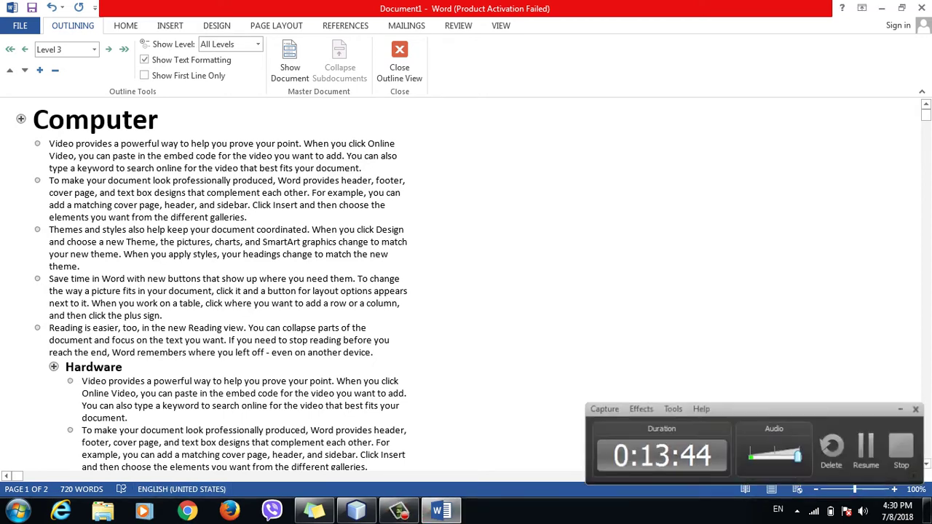
key(F9)
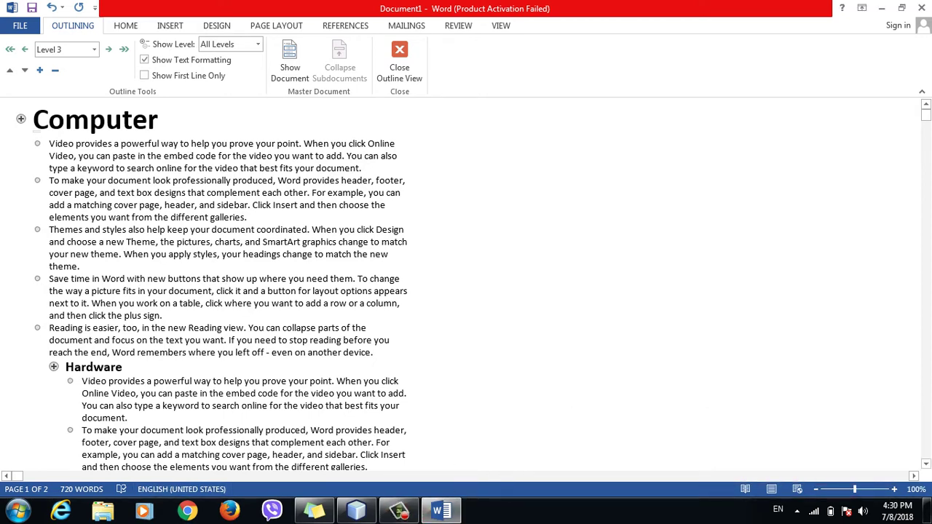
key(ctrl+a)
key(alt+shift+minus)
key(alt+shift+plus)
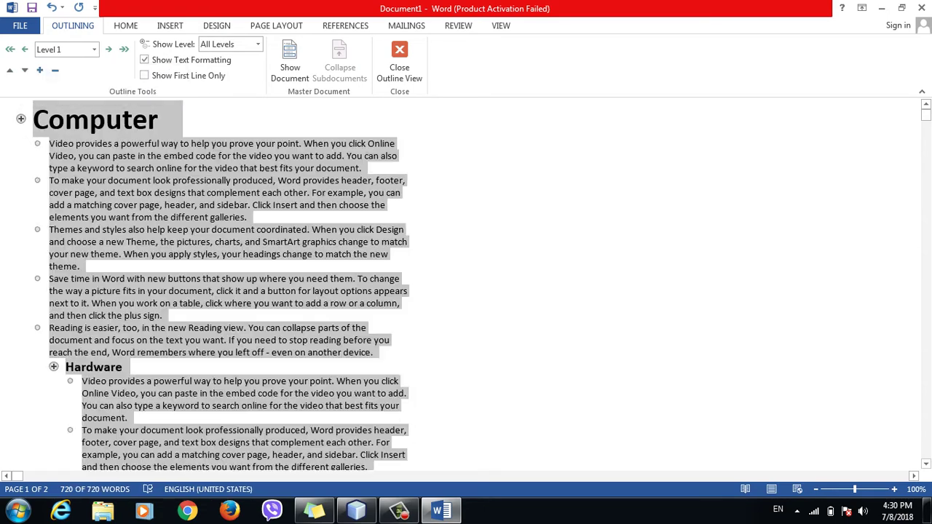
key(alt+shift+minus)
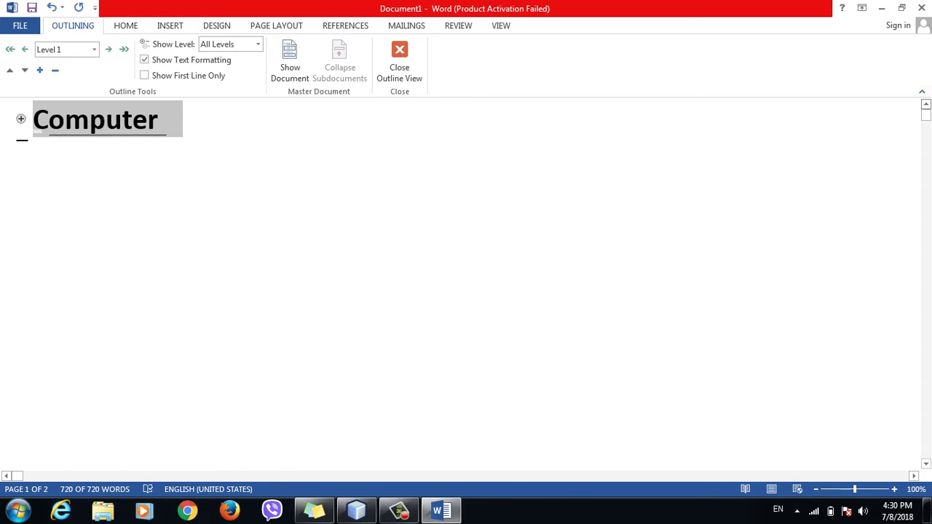
click(926, 115)
key(alt+shift+plus)
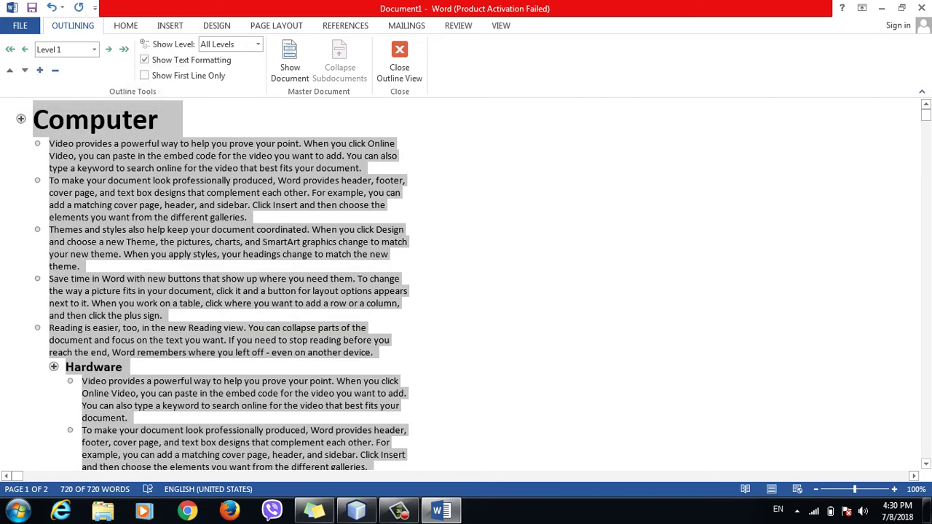
double_click(93, 367)
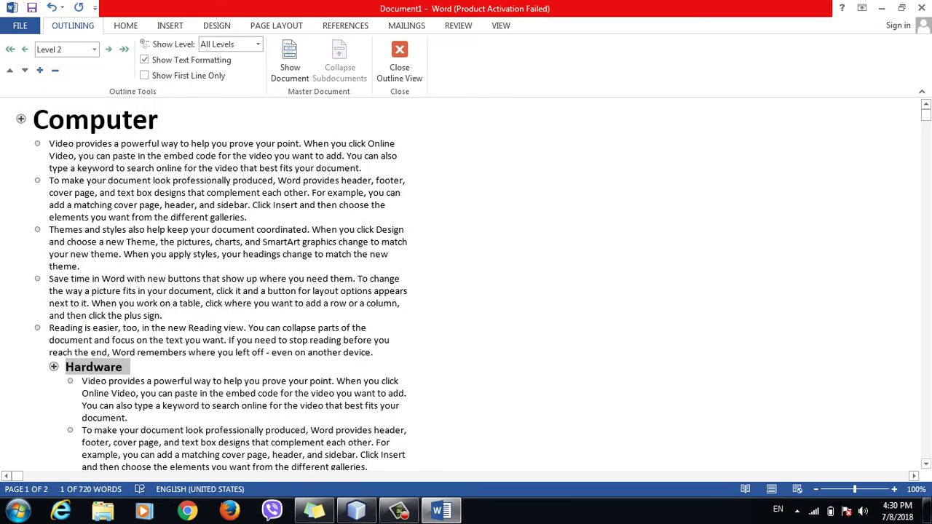
key(alt+shift+minus)
click(122, 367)
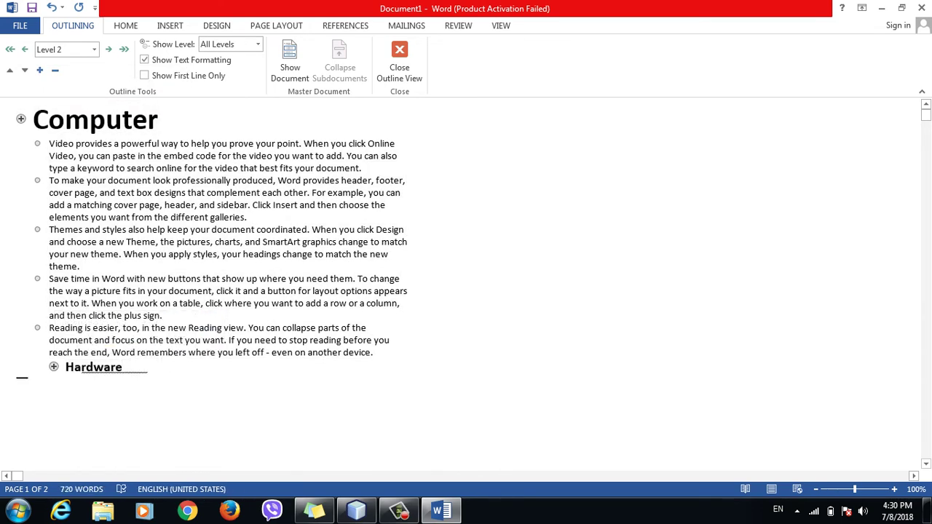
double_click(54, 367)
key(alt+shift+minus)
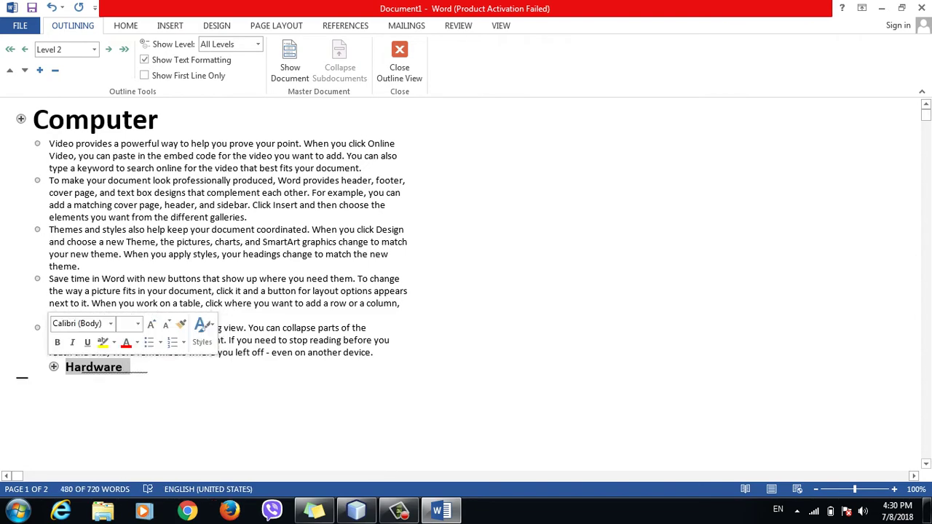
key(alt+shift+plus)
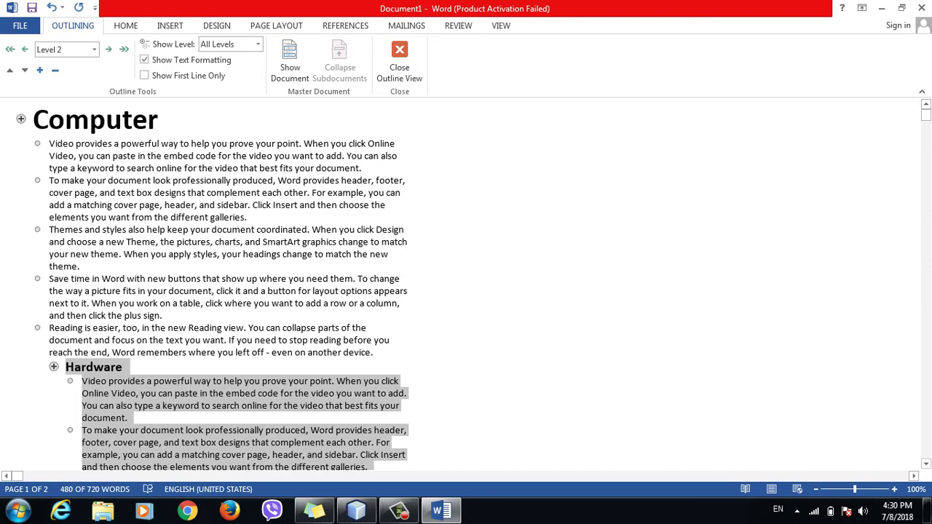
mouse_move(926, 115)
mouse_down()
mouse_move(926, 397)
mouse_move(926, 214)
mouse_up()
click(218, 399)
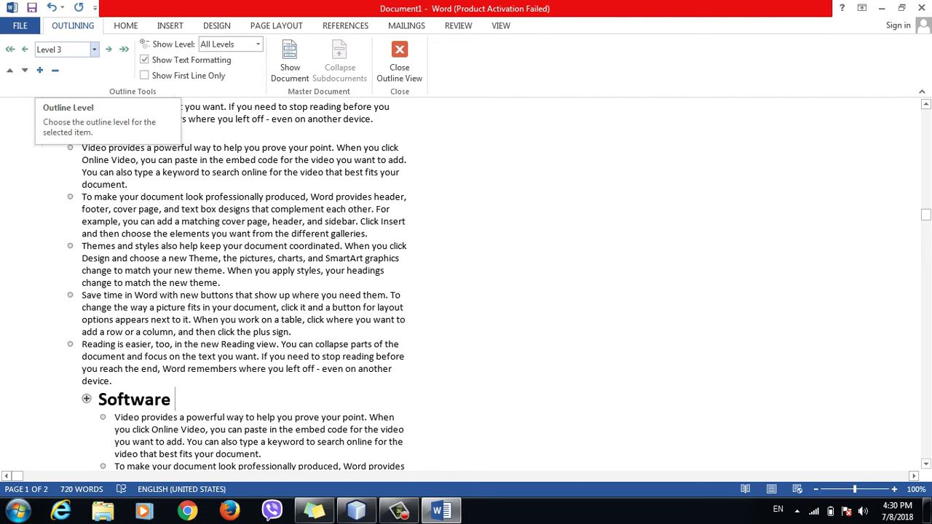
- Collapse and expand the Software section, then shift it down and up with the Move buttons
click(39, 70)
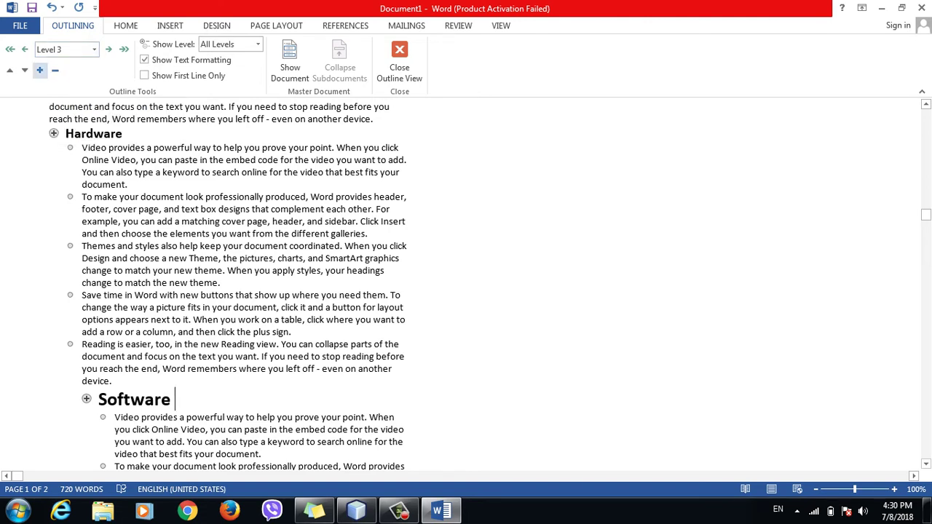
click(55, 69)
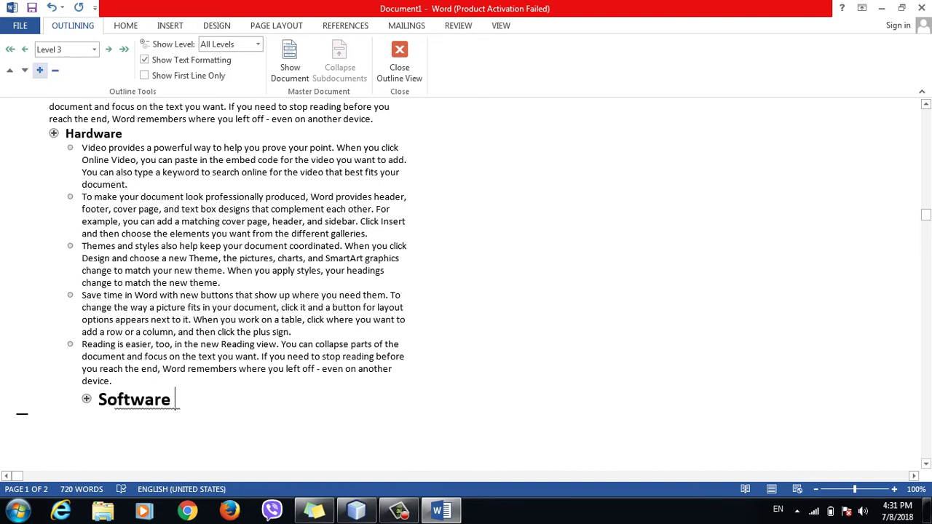
click(40, 70)
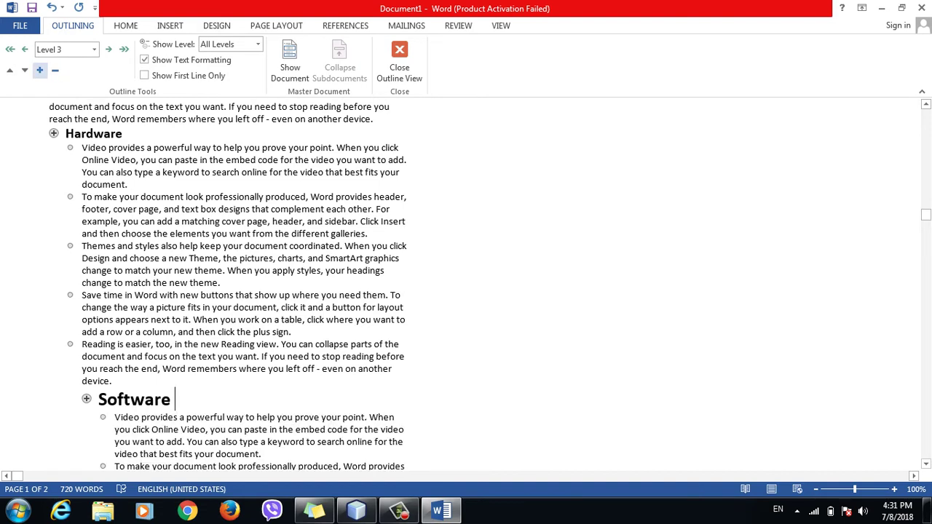
click(25, 70)
click(25, 70)
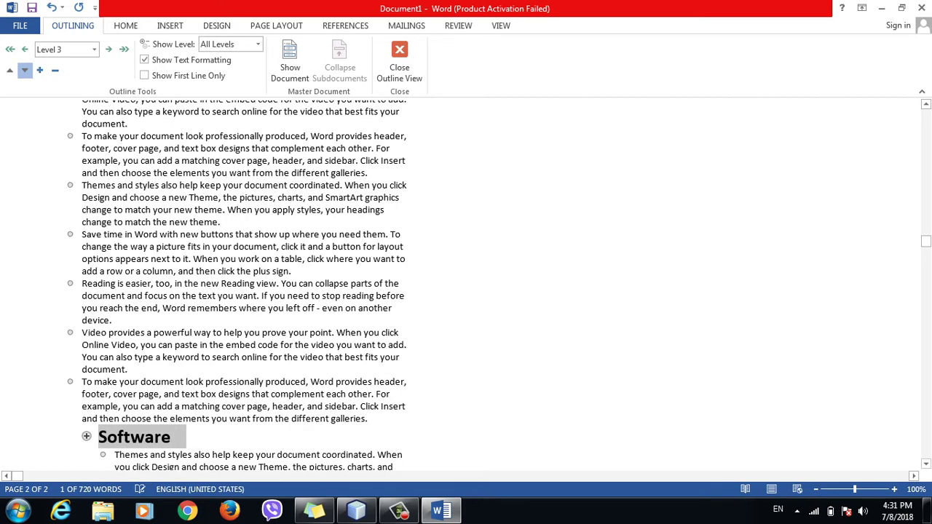
click(25, 70)
click(25, 70)
click(25, 70)
click(24, 70)
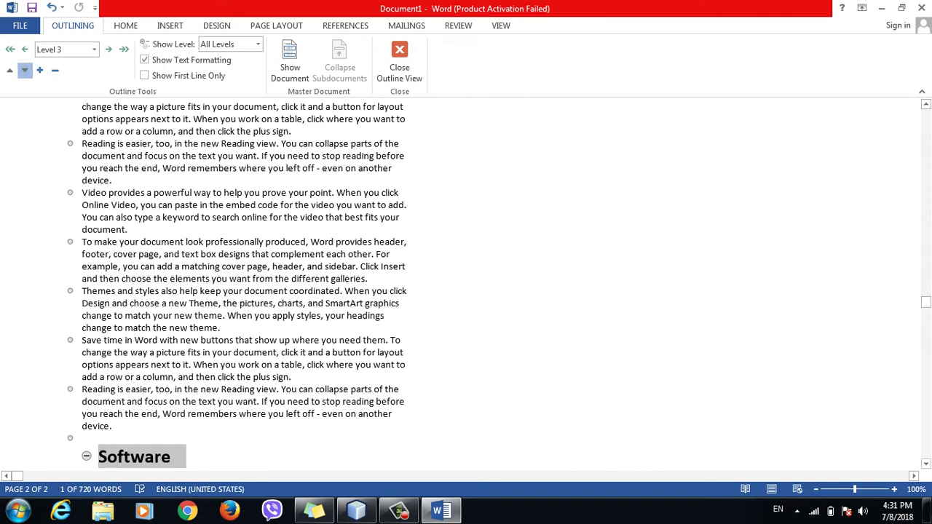
click(10, 70)
double_click(10, 70)
click(10, 70)
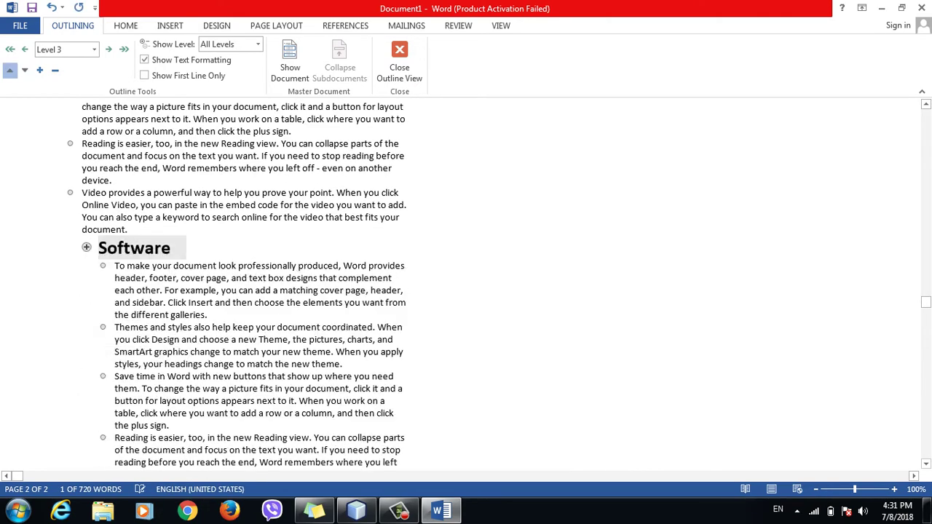
double_click(9, 70)
double_click(9, 70)
double_click(10, 70)
double_click(10, 70)
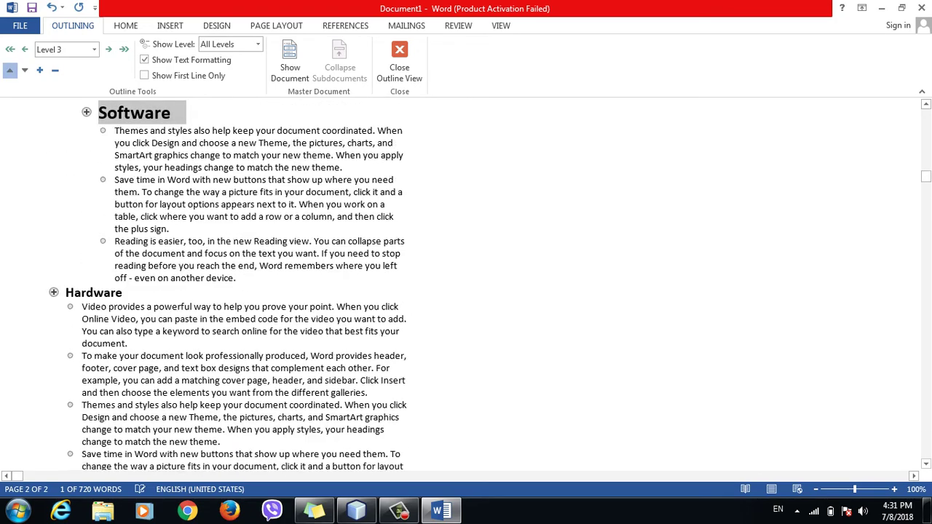
double_click(10, 70)
double_click(9, 70)
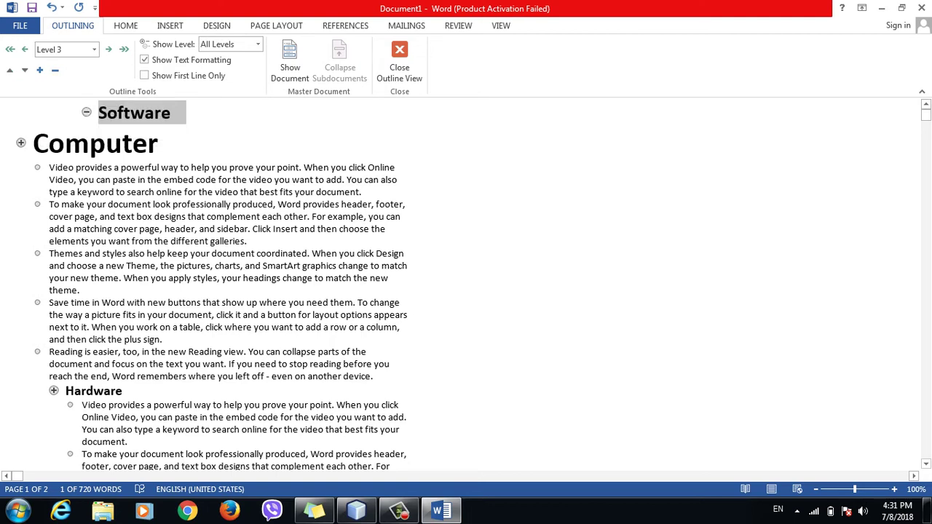
- Nudge Software with Alt+Shift+Up/Down until it sits between the Save time and Reading paragraphs
key(alt+shift+Down)
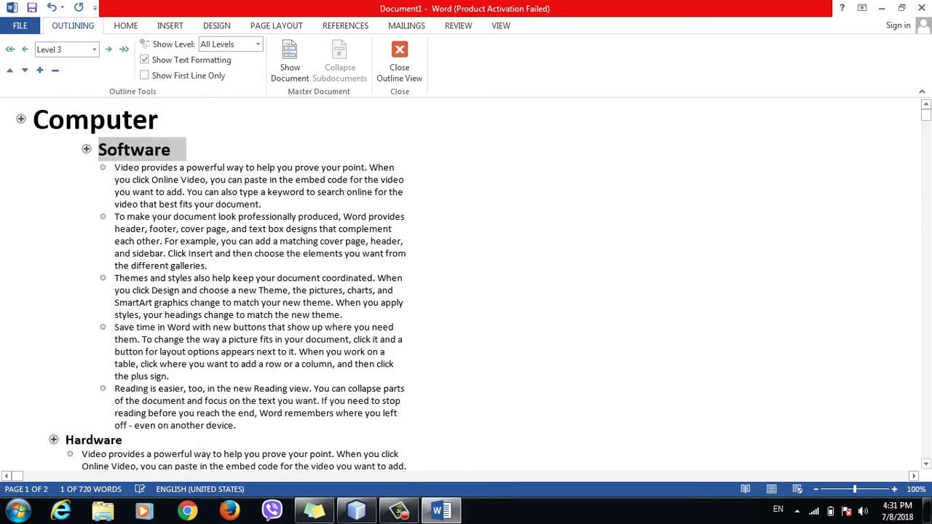
key(alt+shift+Down)
key(alt+shift+Down)
key(alt+shift+Down)
key(alt+shift+Down)
key(alt+shift+Down)
key(alt+shift+Down)
key(alt+shift+Down)
key(alt+shift+Down)
key(alt+shift+Down)
key(alt+shift+Down)
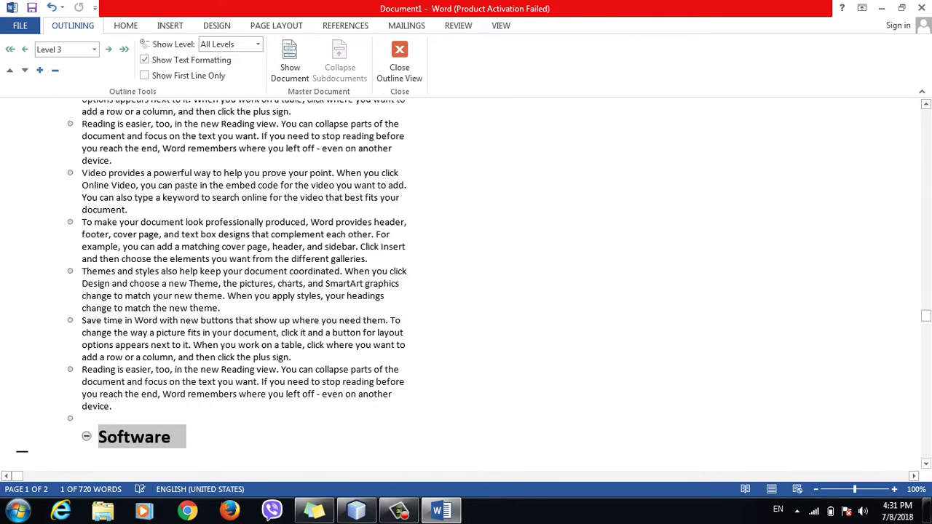
key(alt+shift+Up)
key(alt+shift+Up)
key(alt+shift+Up)
key(alt+shift+Up)
key(alt+shift+Up)
key(alt+shift+Up)
key(alt+shift+Up)
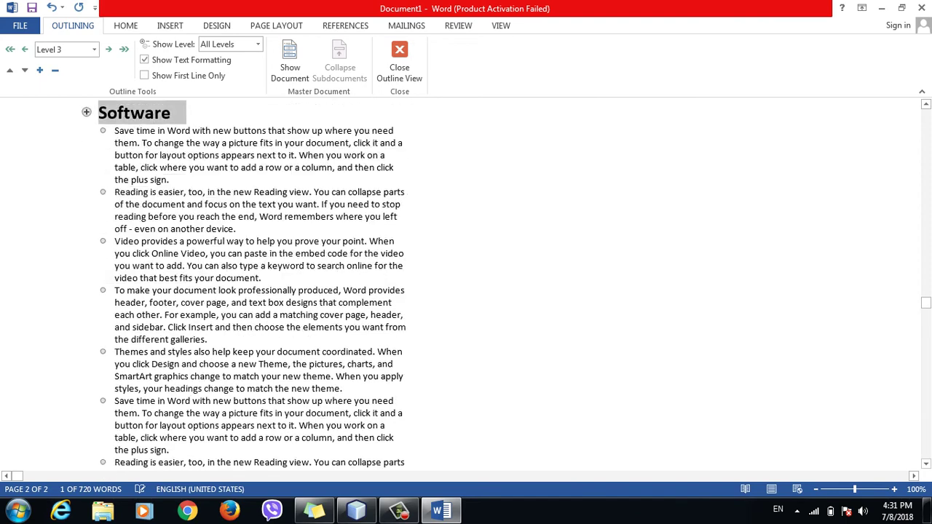
key(alt+shift+Down)
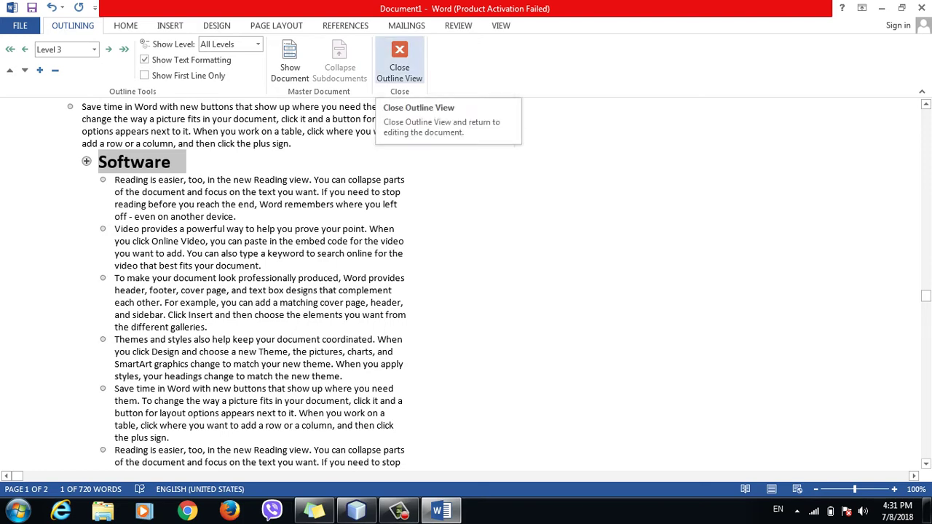
- Close Outline view, then open the Paragraph line spacing options and dismiss them unchanged
click(399, 62)
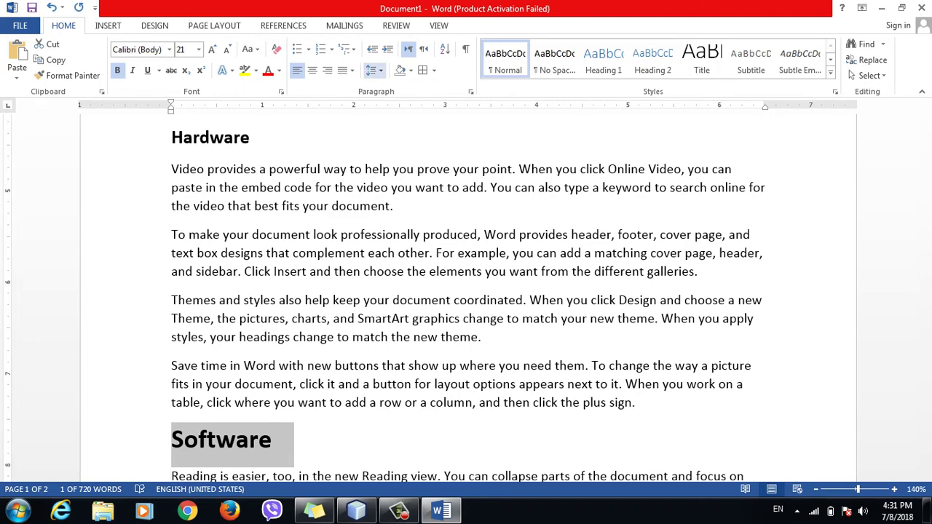
click(373, 70)
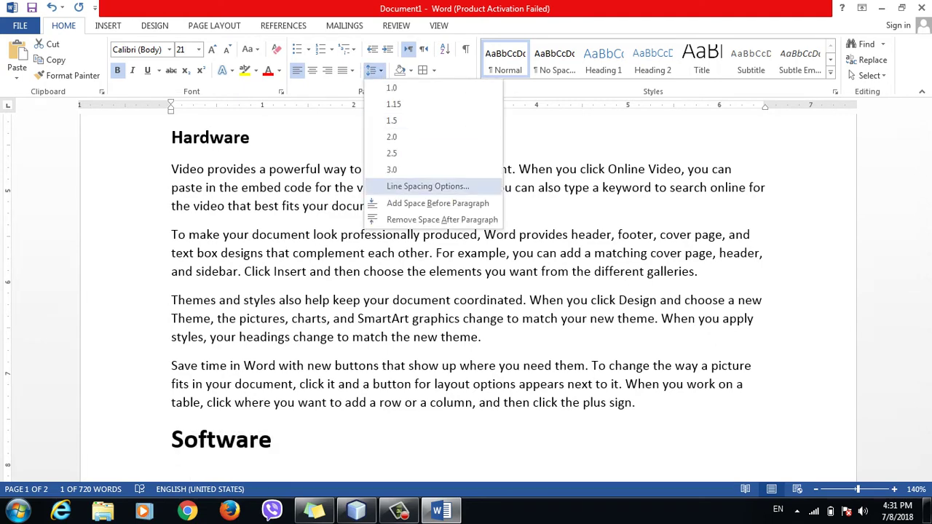
click(427, 187)
key(Escape)
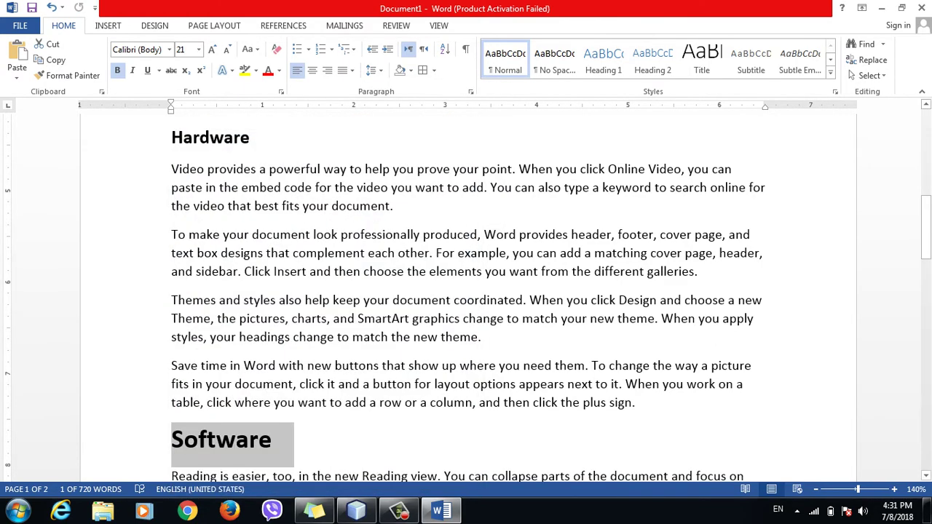
- Look over the Shading colours and reopen the Paragraph spacing settings, closing them unchanged
click(410, 70)
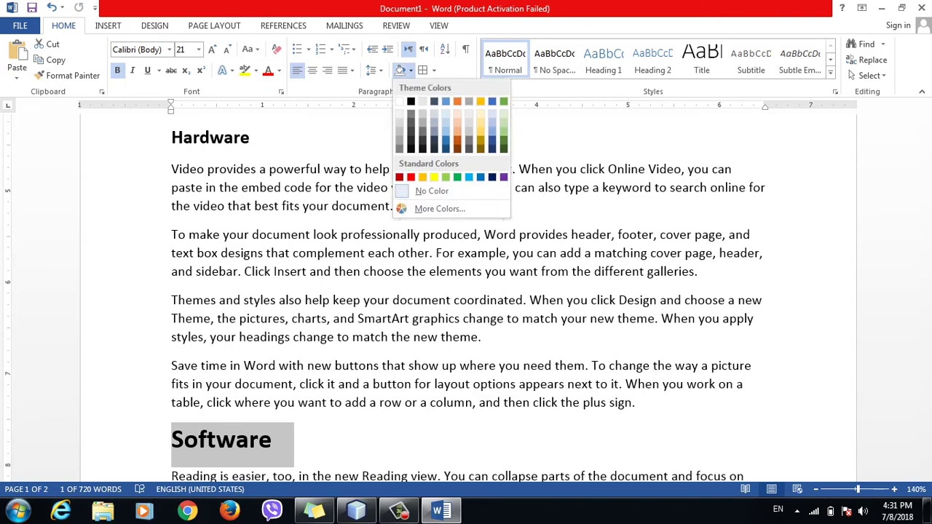
click(373, 70)
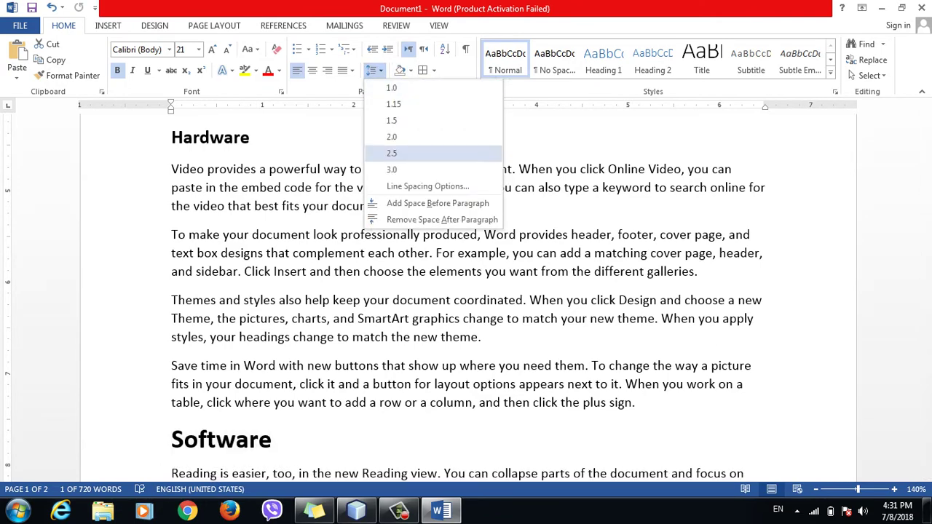
click(428, 187)
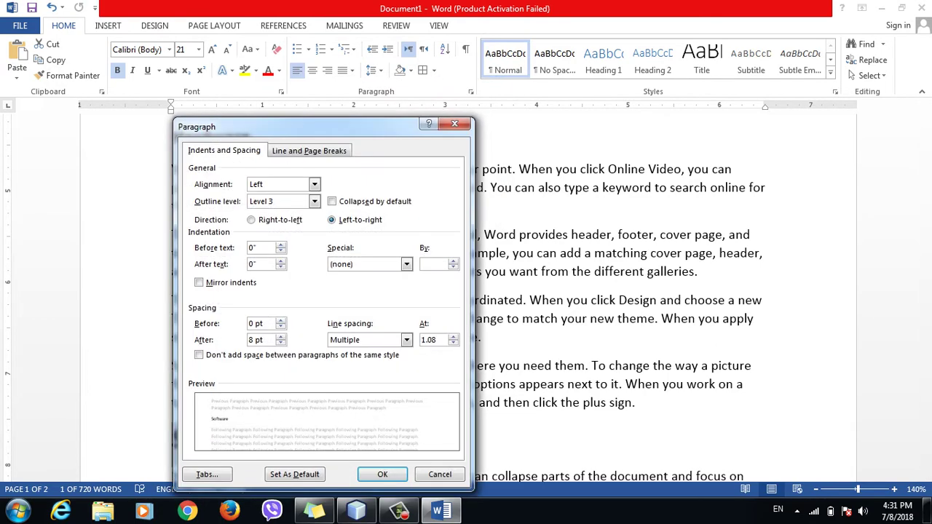
click(455, 124)
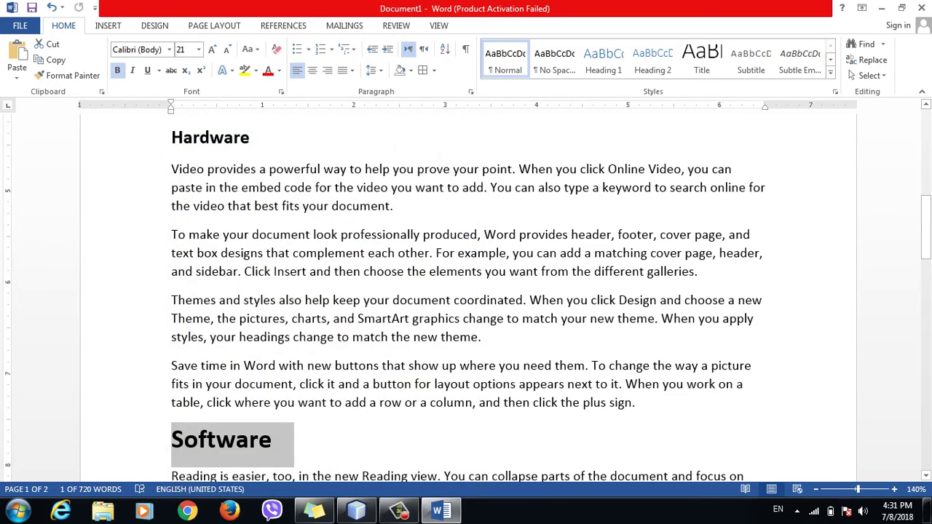
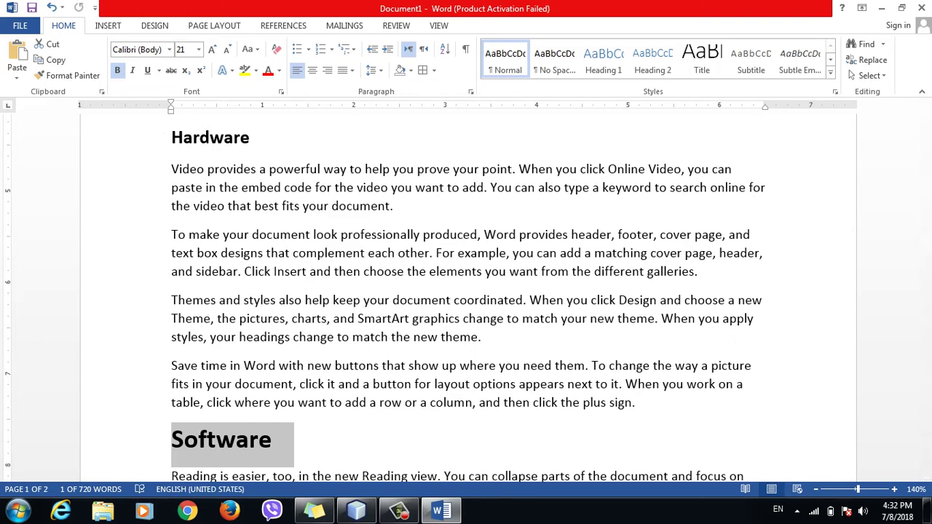
- Change the Software heading's outline level from Level 3 to Body Text in Paragraph settings
click(375, 69)
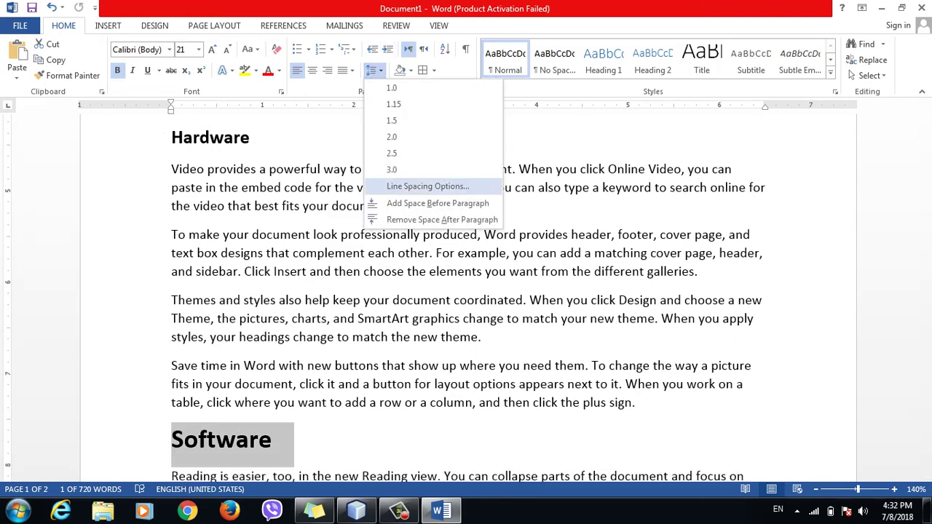
click(416, 185)
click(314, 201)
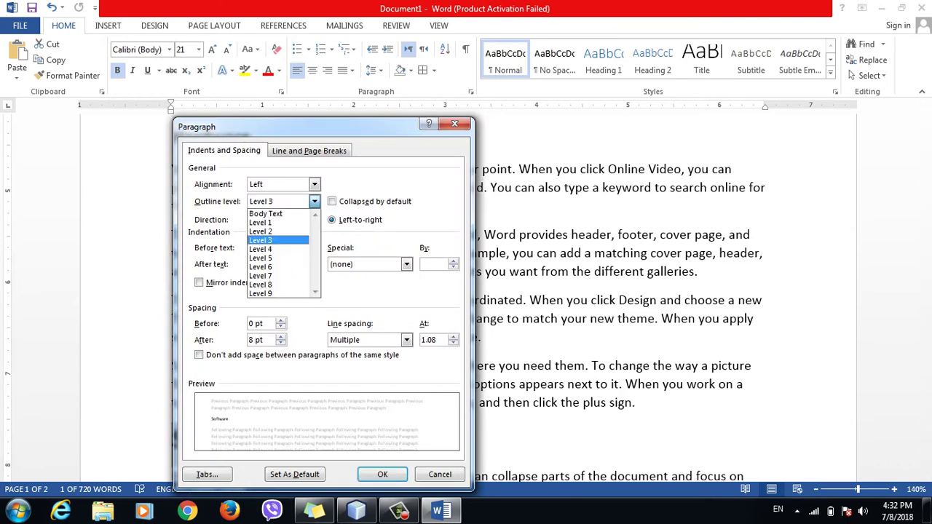
key(Return)
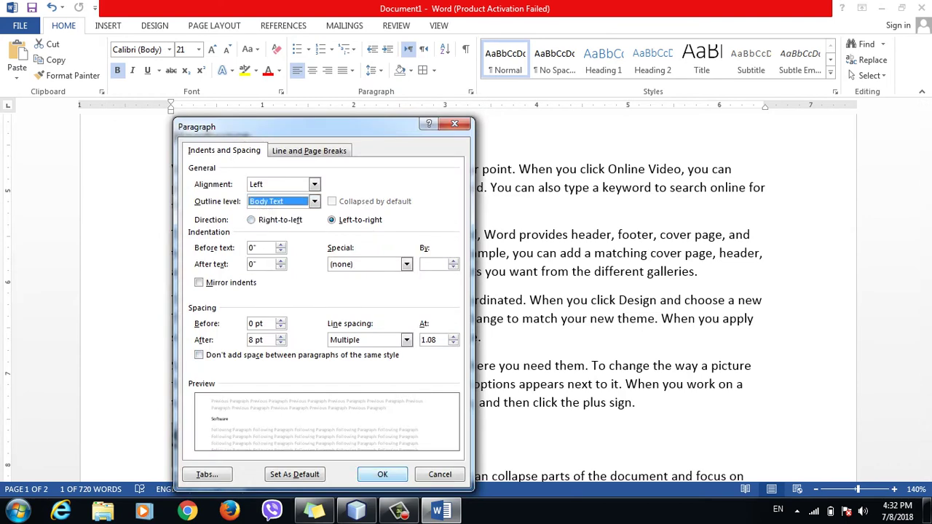
key(Return)
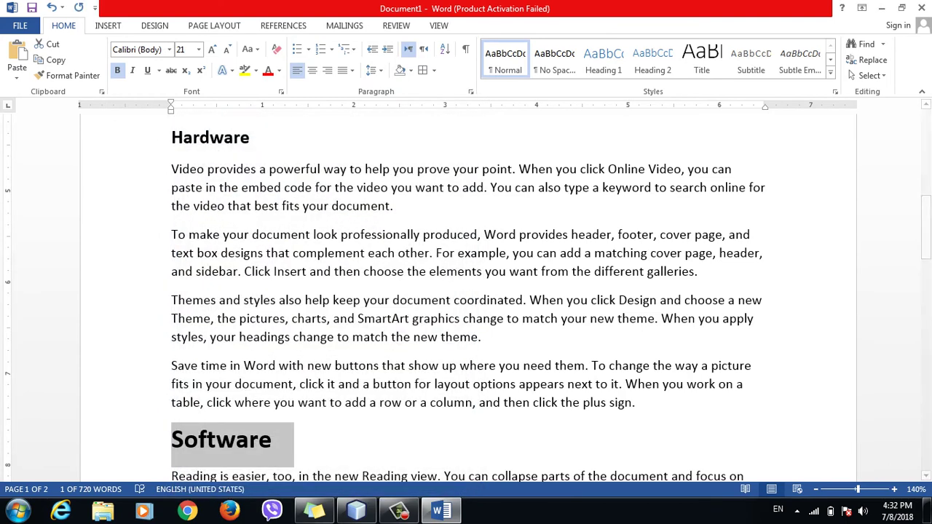
key(alt+w)
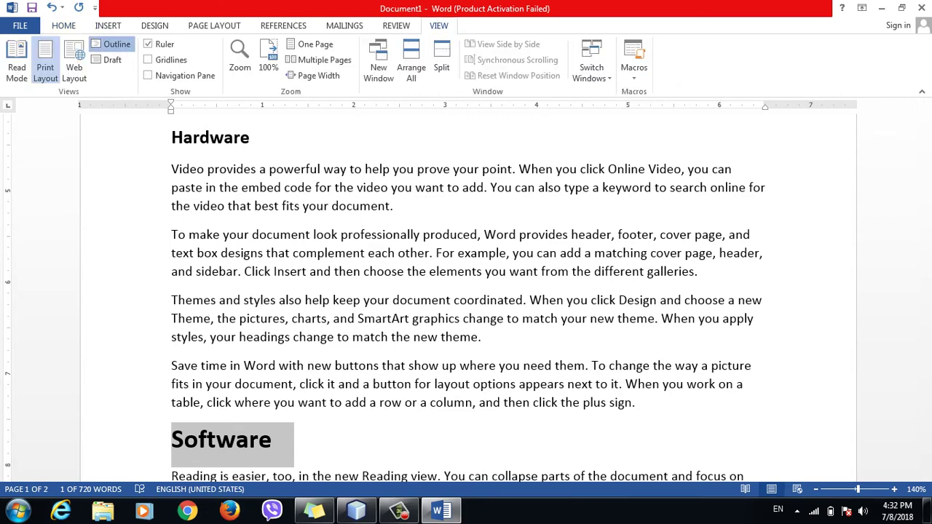
key(ctrl+alt+o)
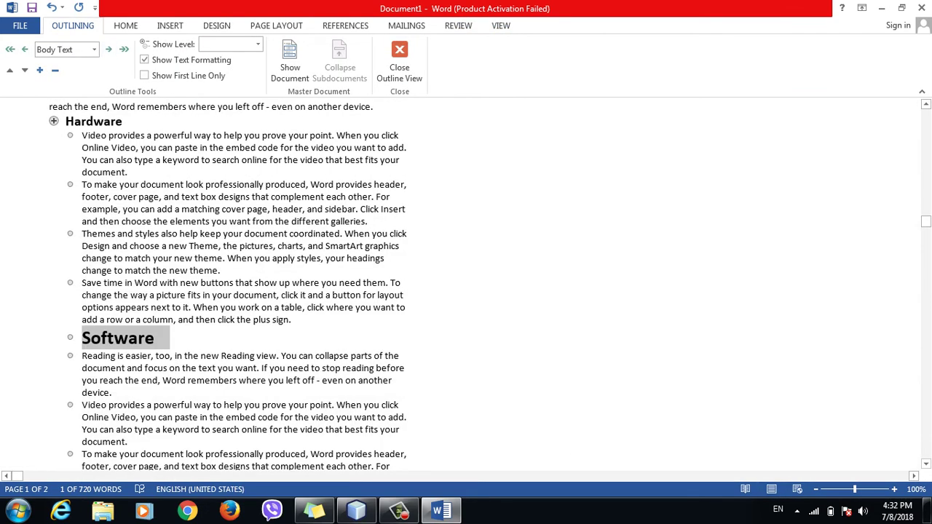
drag(926, 221, 926, 214)
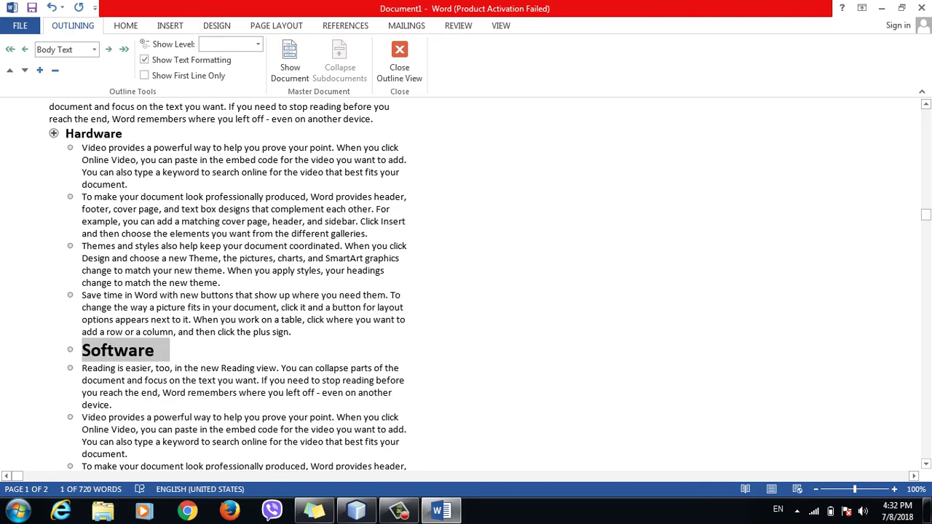
click(188, 368)
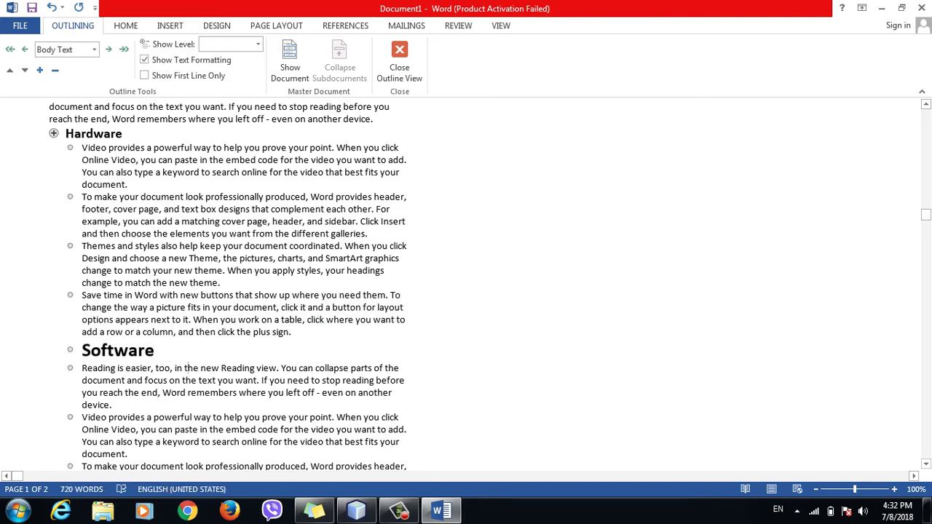
click(82, 351)
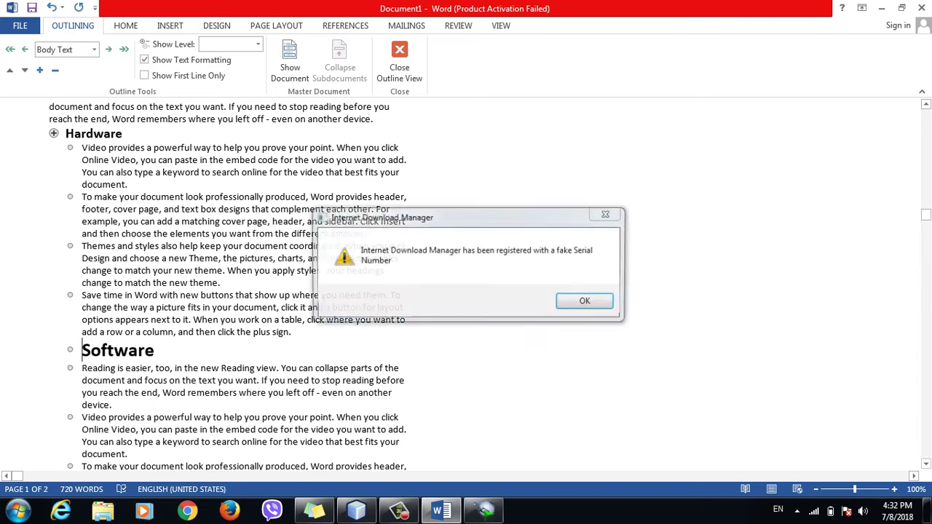
click(94, 49)
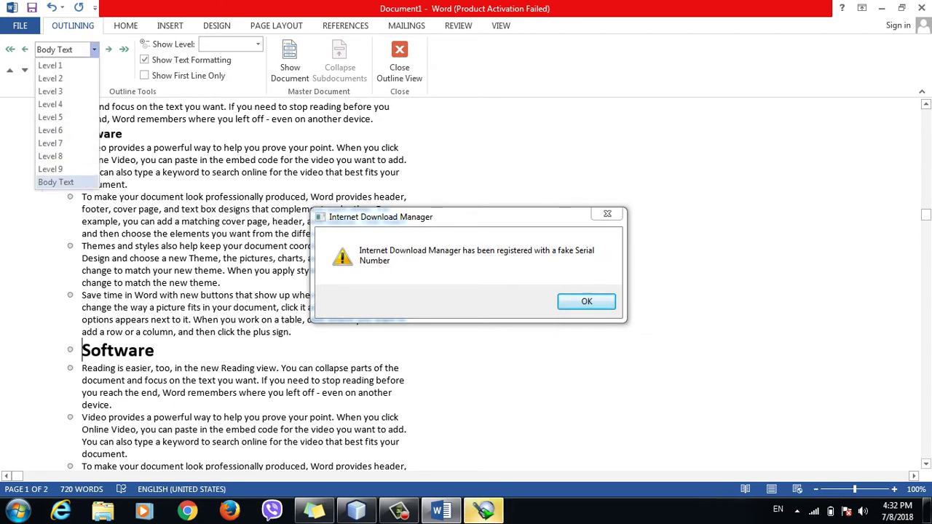
click(94, 49)
click(94, 49)
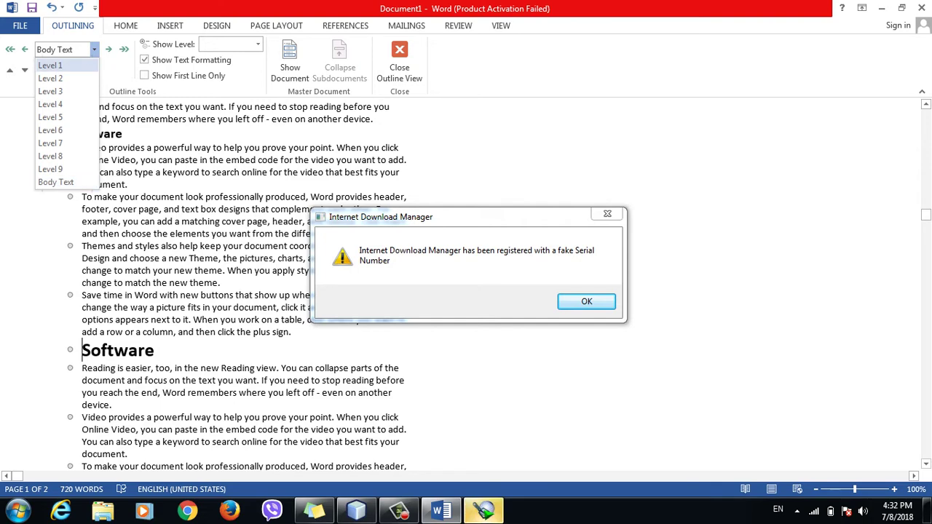
click(50, 142)
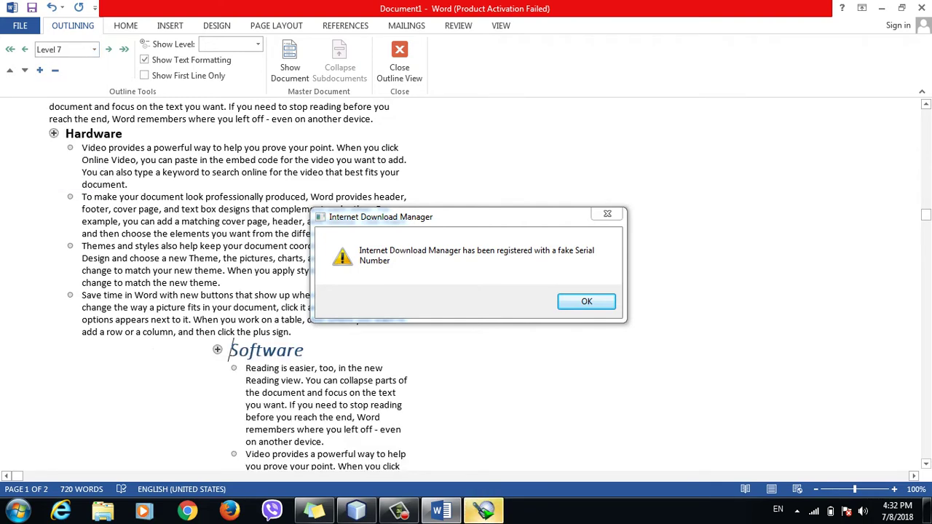
click(607, 213)
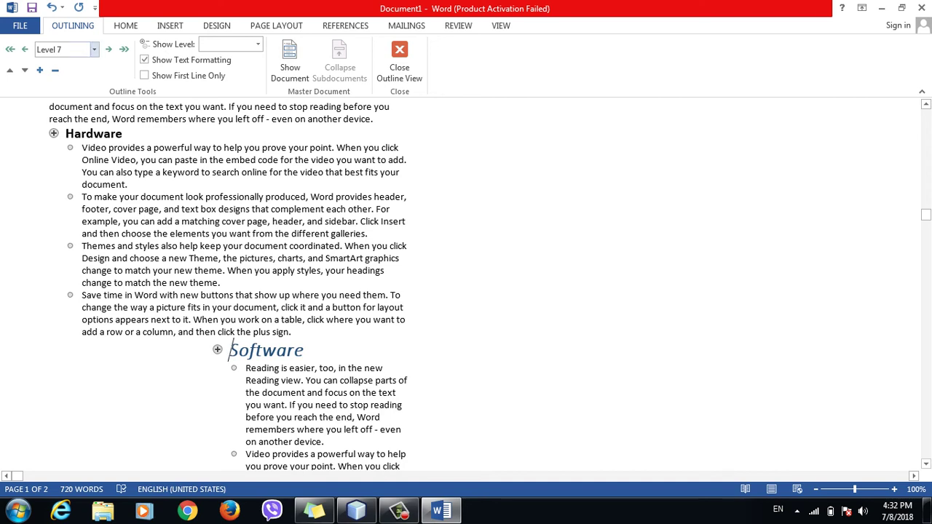
click(94, 49)
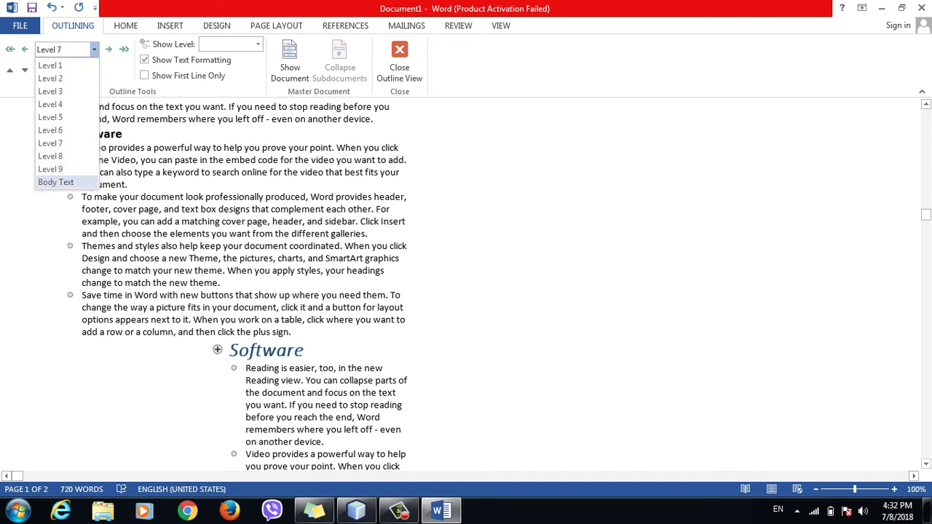
click(55, 182)
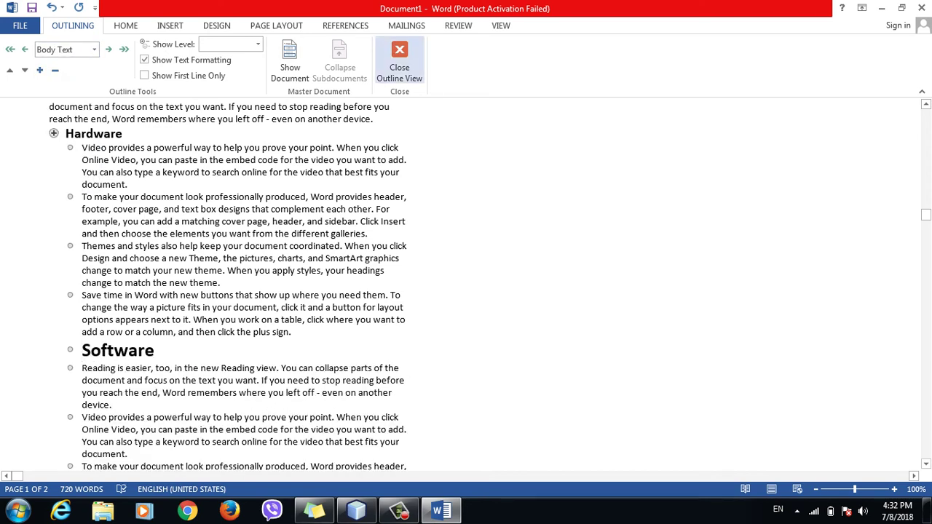
click(399, 62)
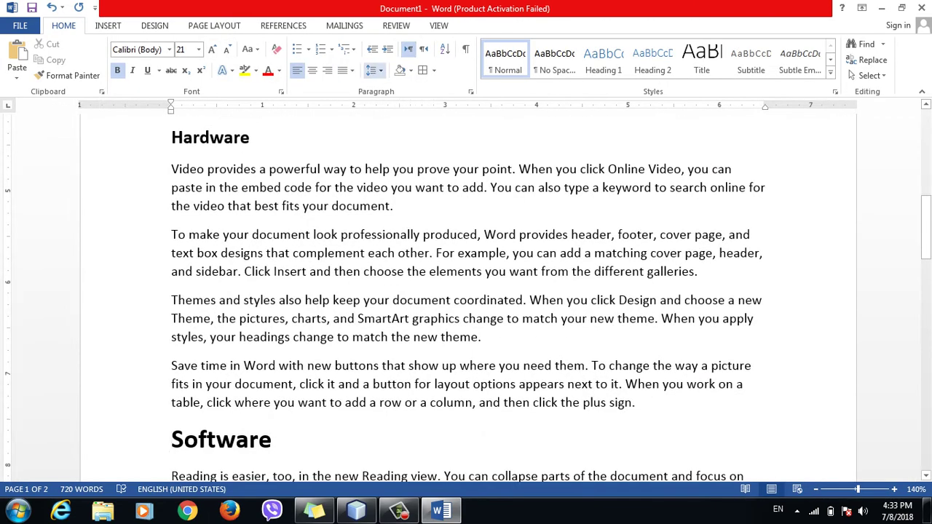
- Check the Software heading's outline level without changing it, then type test characters after Software
click(374, 70)
click(428, 187)
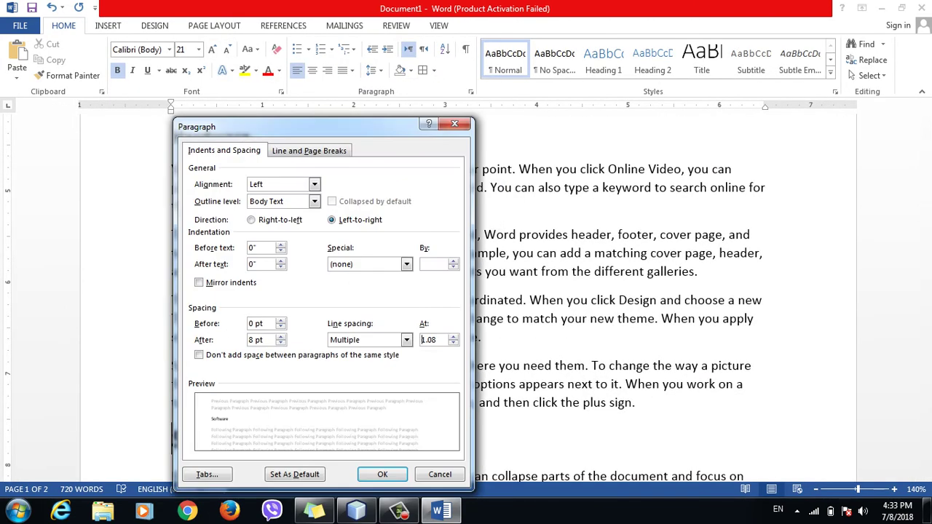
click(314, 201)
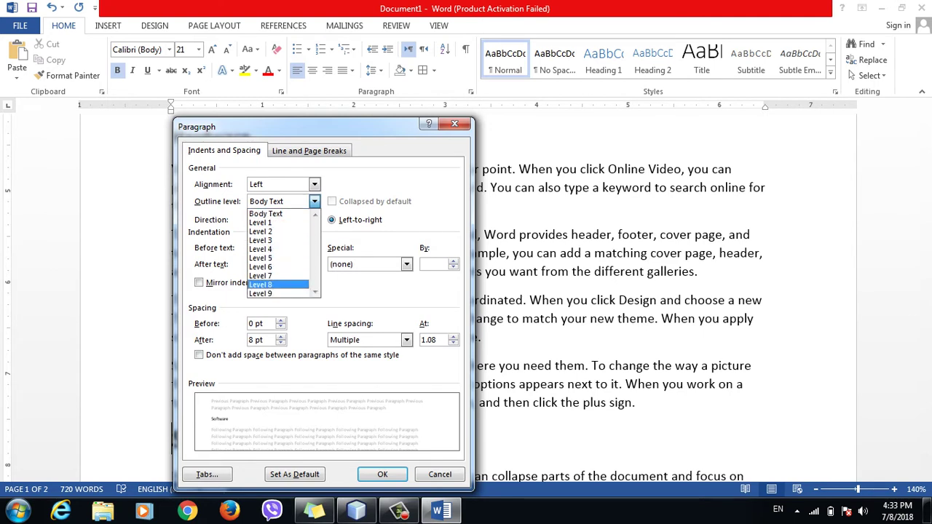
key(Escape)
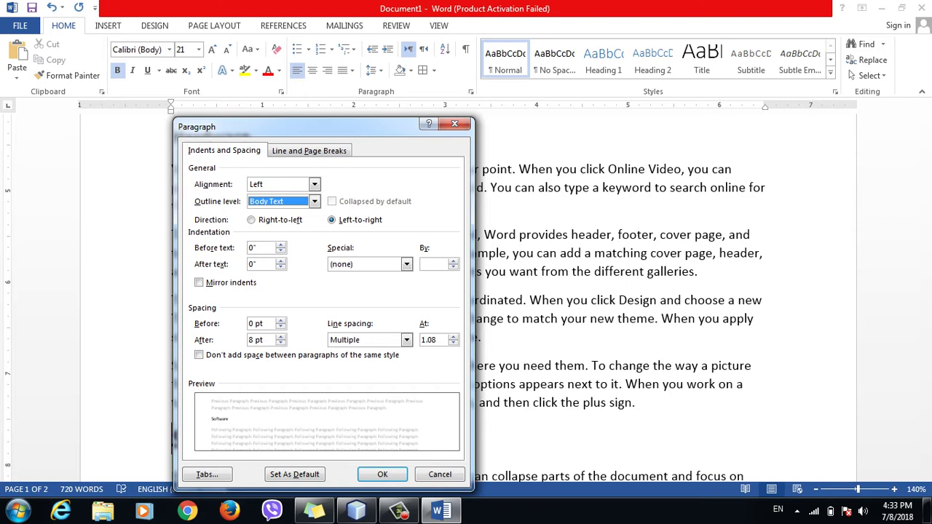
click(382, 474)
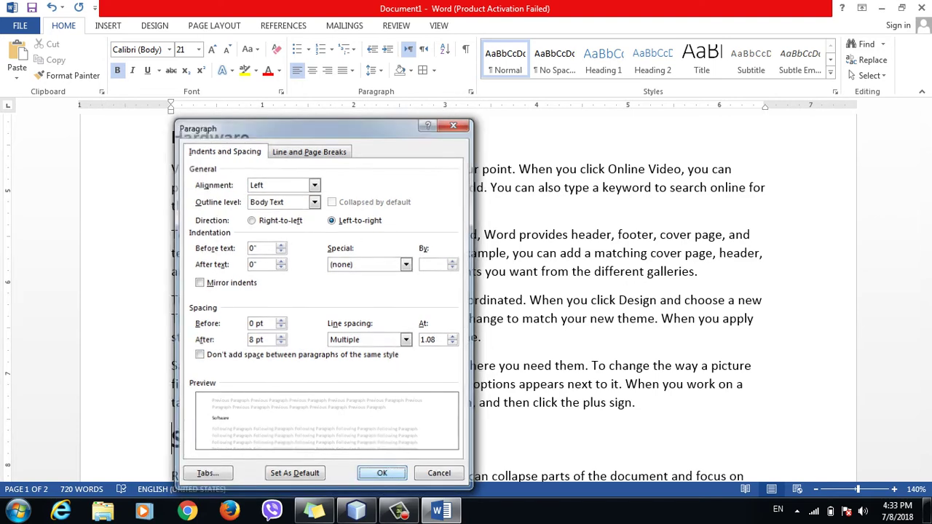
text(sdf)
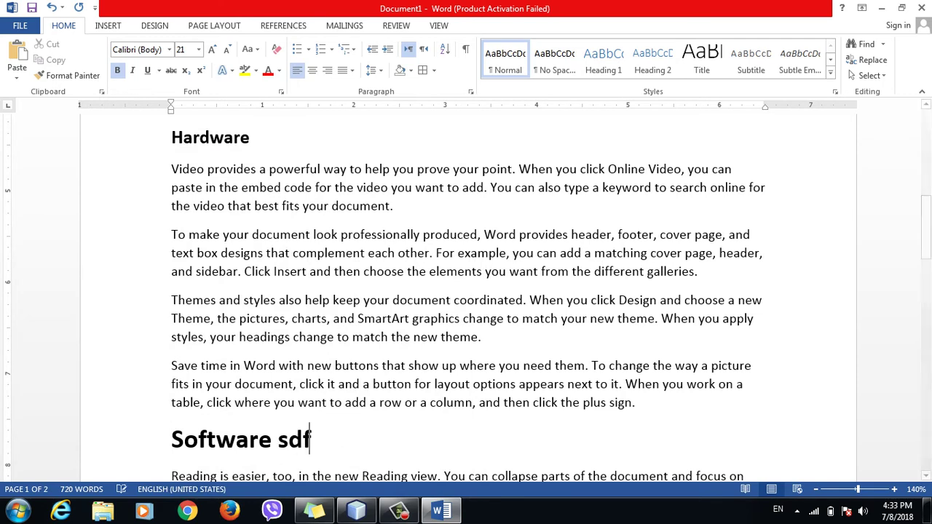
text(sdffsdfsfsdfsfsdf)
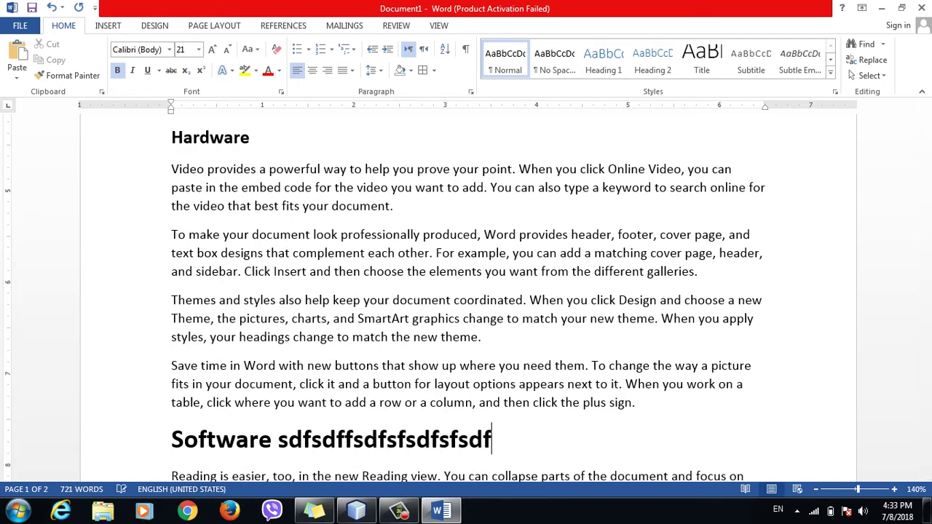
text(sdfsdf)
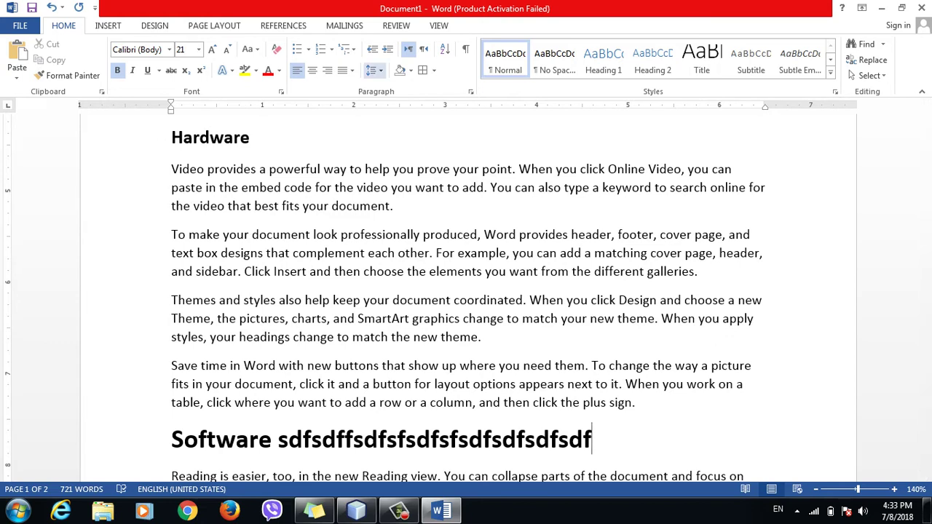
click(372, 70)
- Make the heading paragraph right-to-left and type a long string of test characters
click(428, 187)
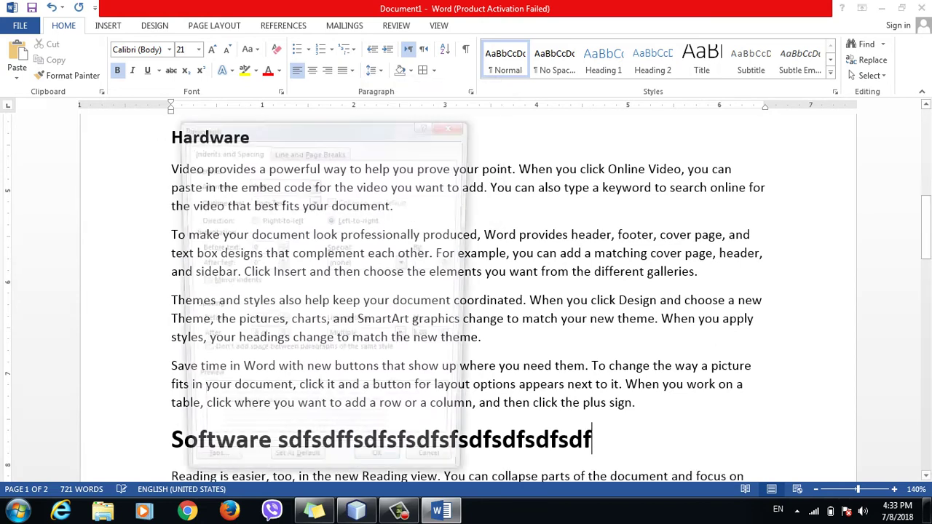
click(252, 219)
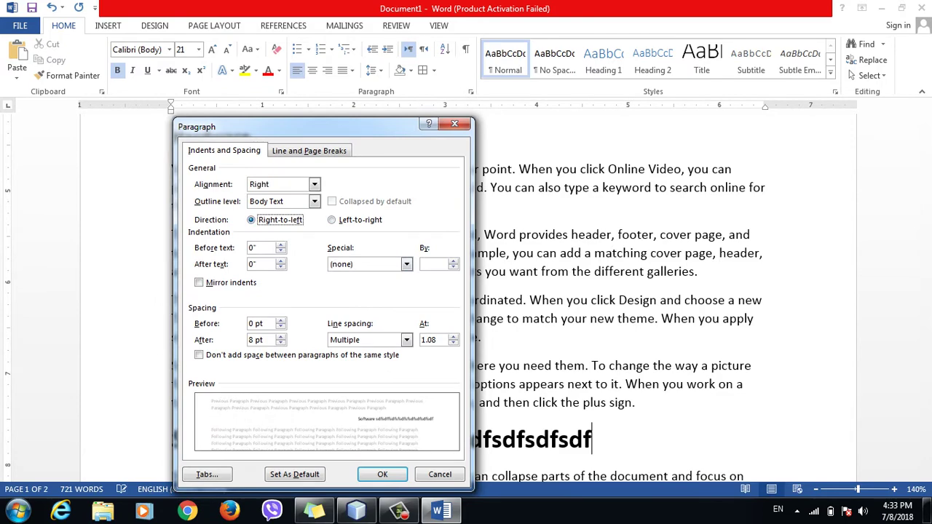
click(383, 474)
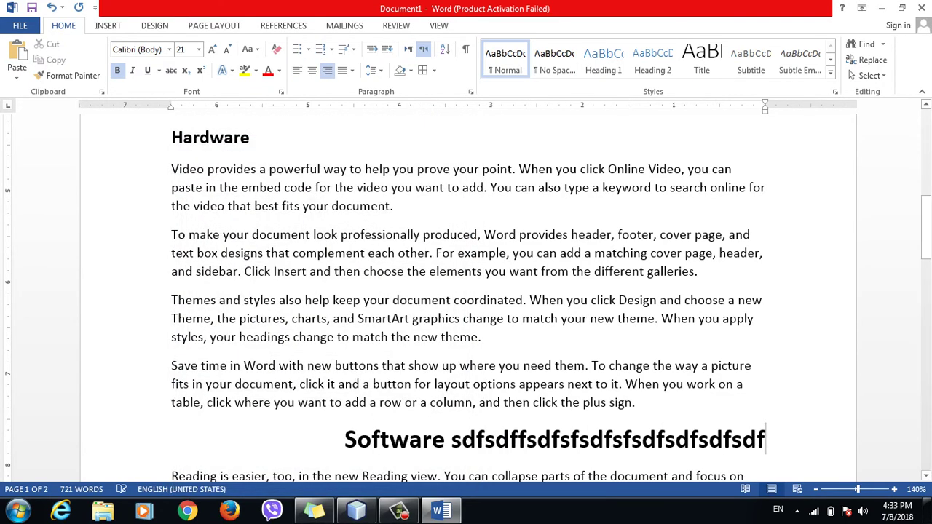
text(sdfsdfsdfsdfsdfsdfsdfsd)
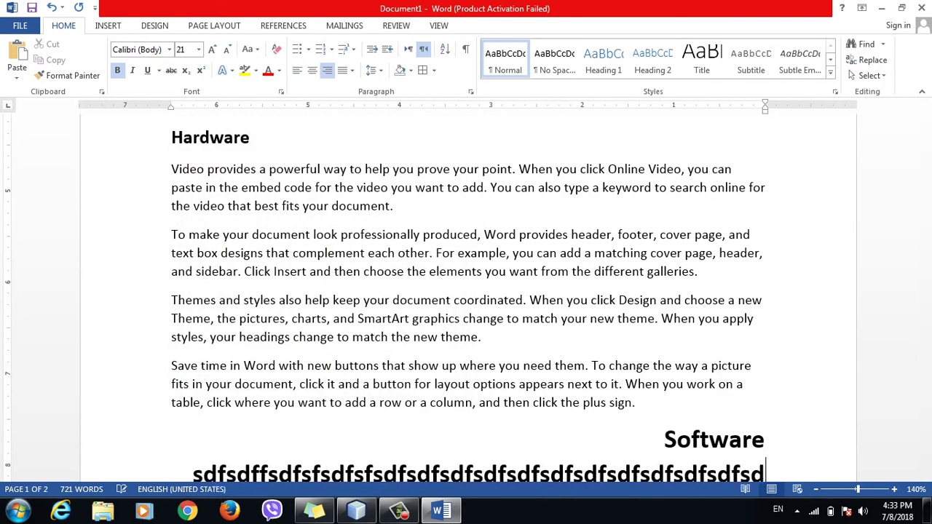
text(fsdfsdf sfsd fsdfsdfdsf)
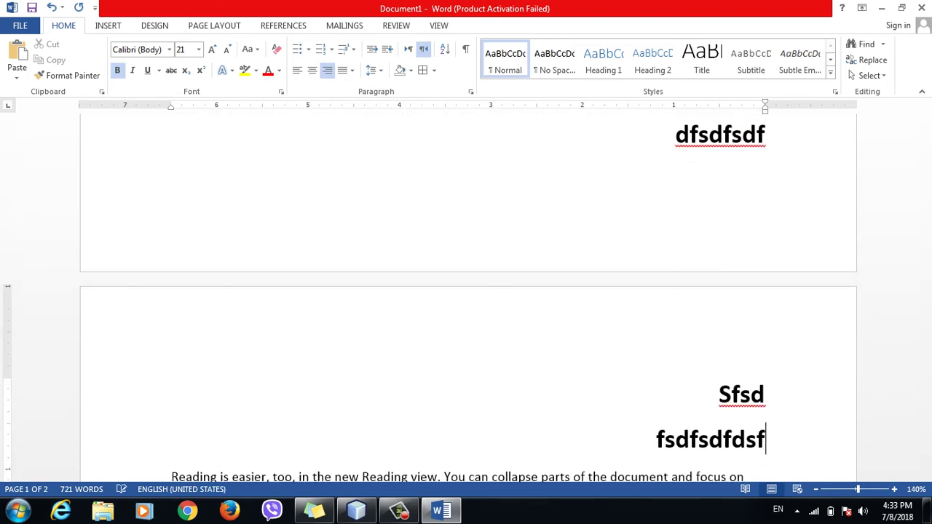
text(sd)
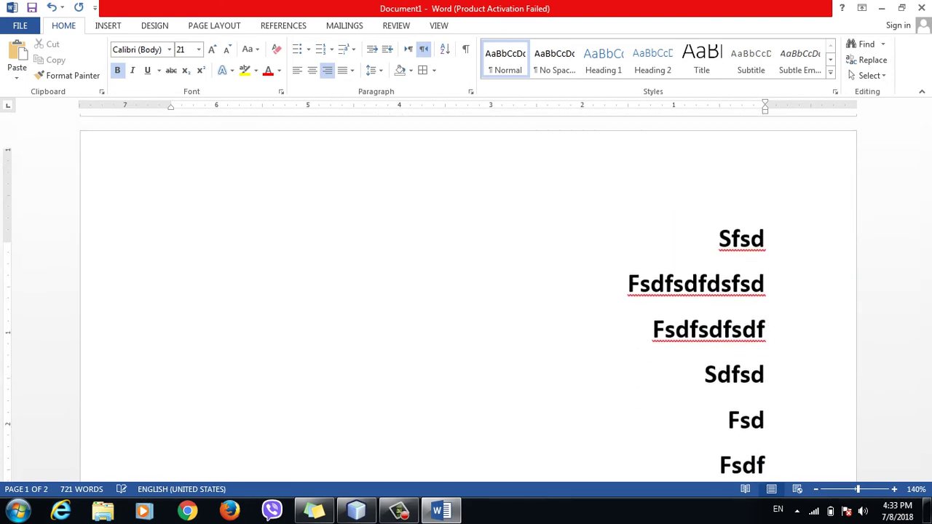
text( fsdfsdfsdf sdfsd fsd fsdf sdf)
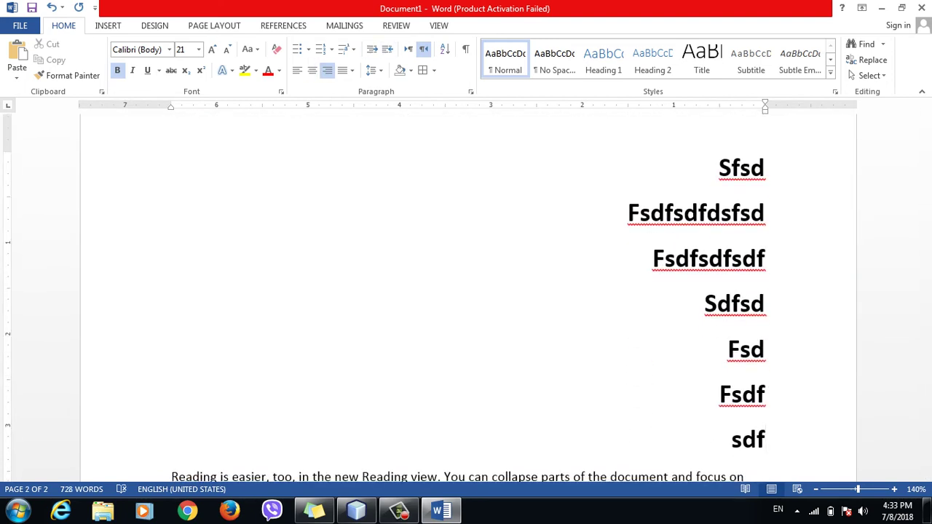
- Reopen the Paragraph settings and choose Left-to-right direction
click(371, 70)
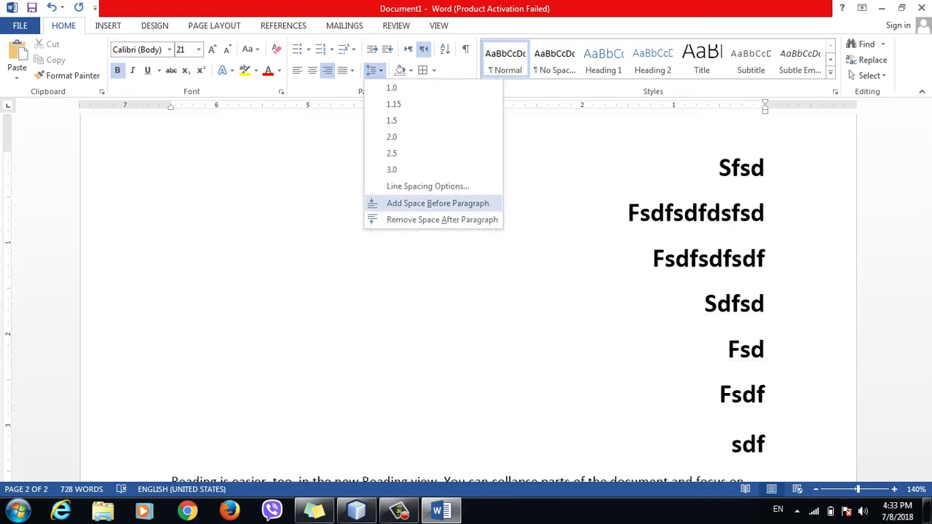
key(Escape)
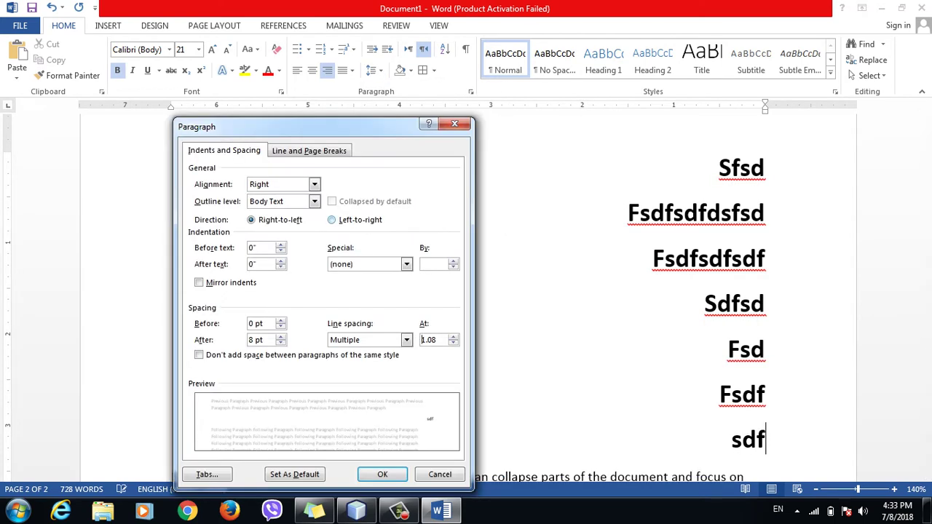
click(332, 220)
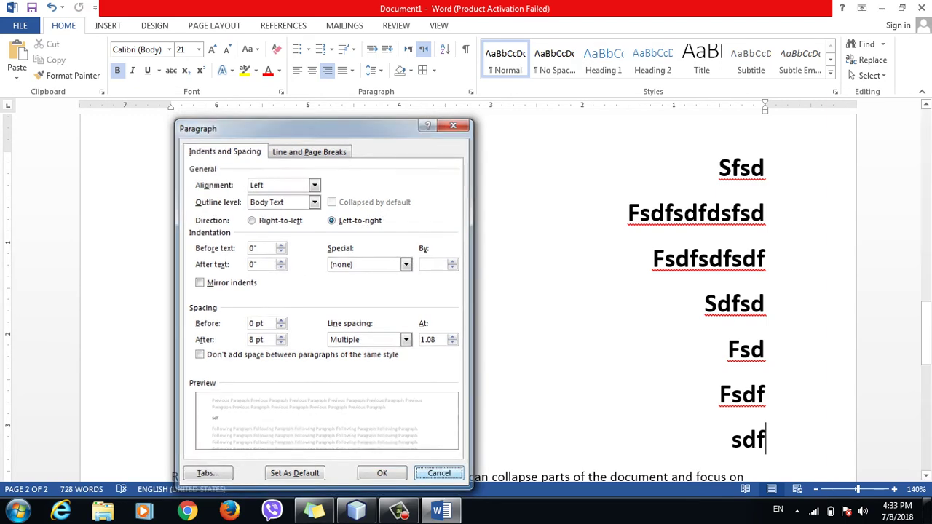
- Clear the whole document and generate five sample paragraphs with =rand()
key(Return)
key(ctrl+a)
key(Delete)
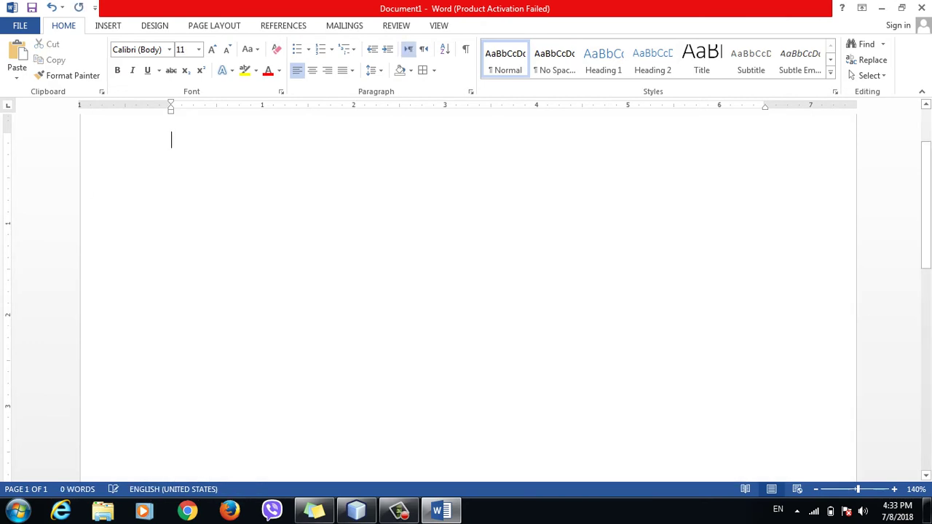
text(=rand)
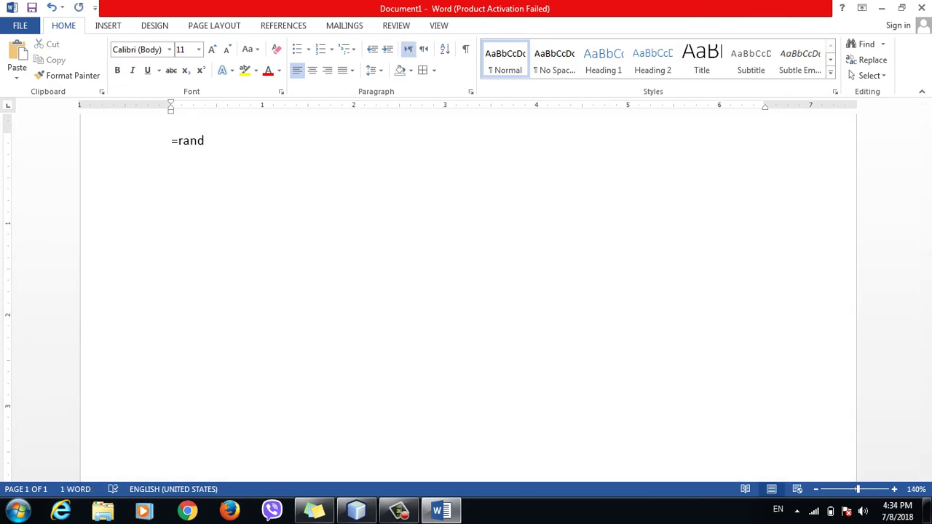
text((_))
key(BackSpace)
key(BackSpace)
text())
key(Return)
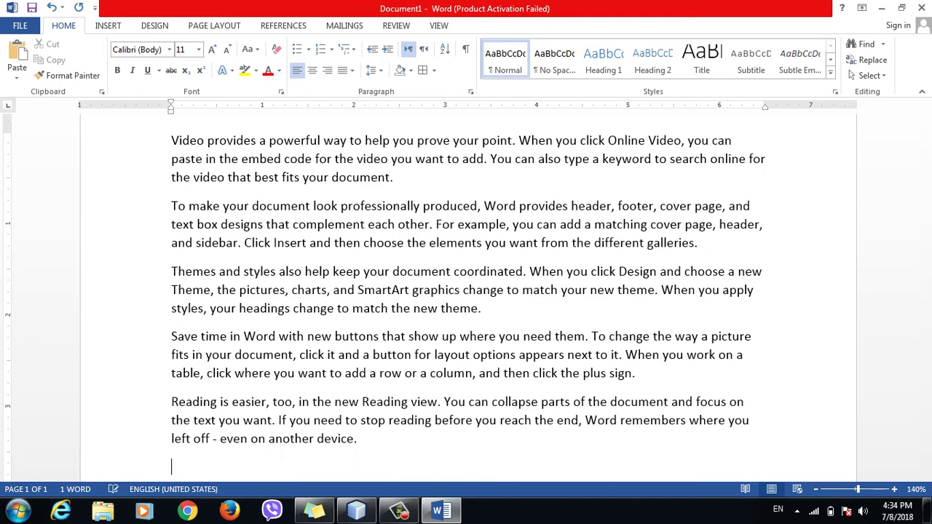
- Select the first sample paragraph
key(Home)
key(Up)
key(Up)
key(Up)
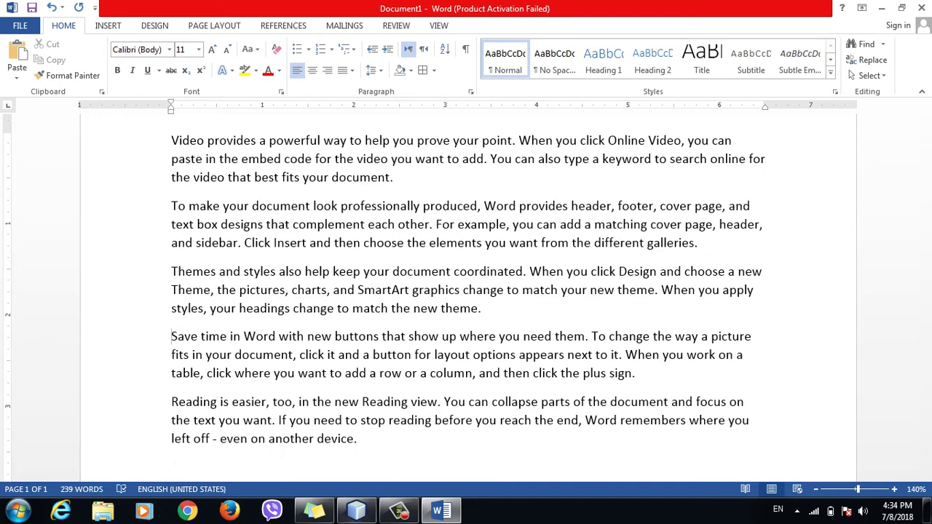
drag(357, 438, 481, 224)
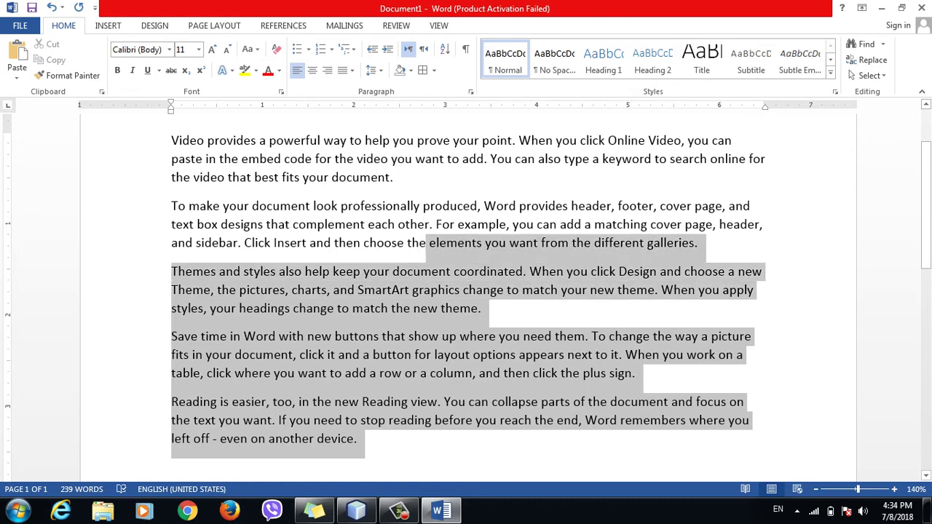
click(394, 177)
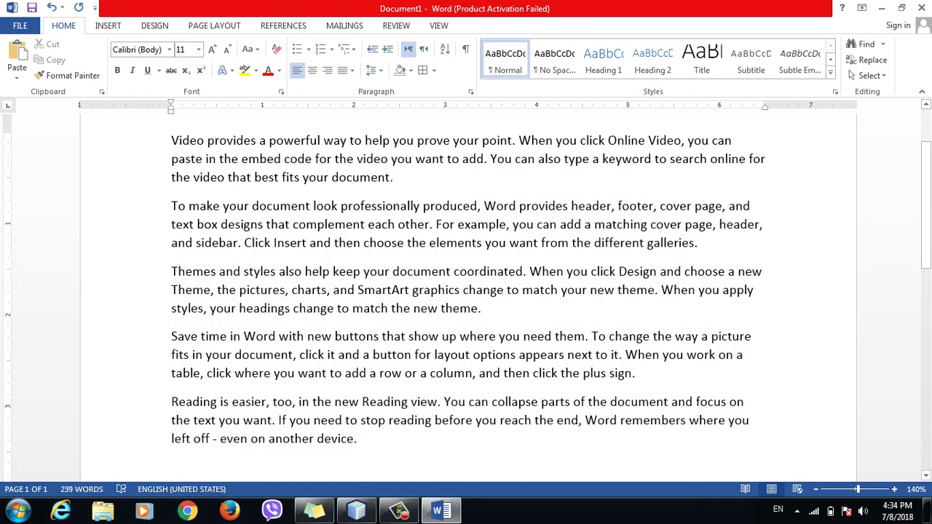
key(shift+Up)
key(ctrl+shift+Up)
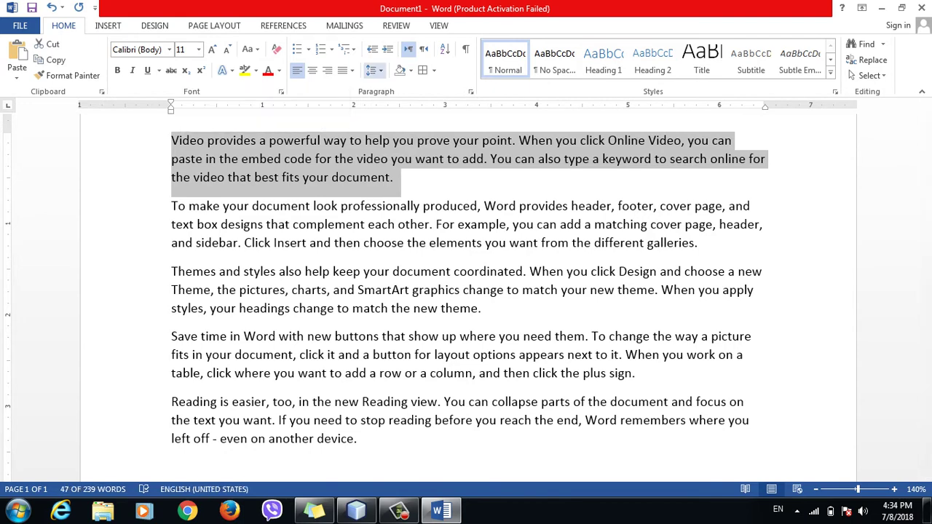
click(375, 70)
- Open the first paragraph's Paragraph settings and close them without changing the spacing
click(419, 185)
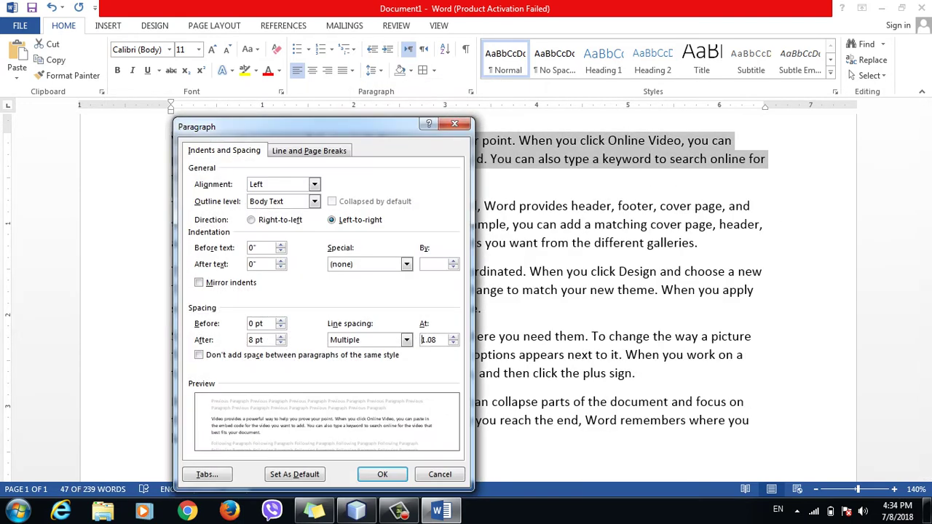
text(1)
key(Return)
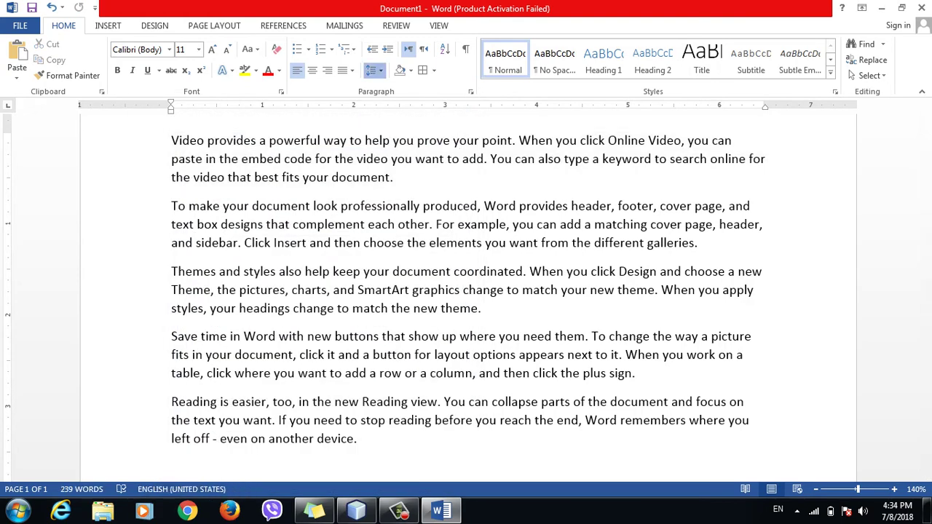
click(375, 71)
key(Escape)
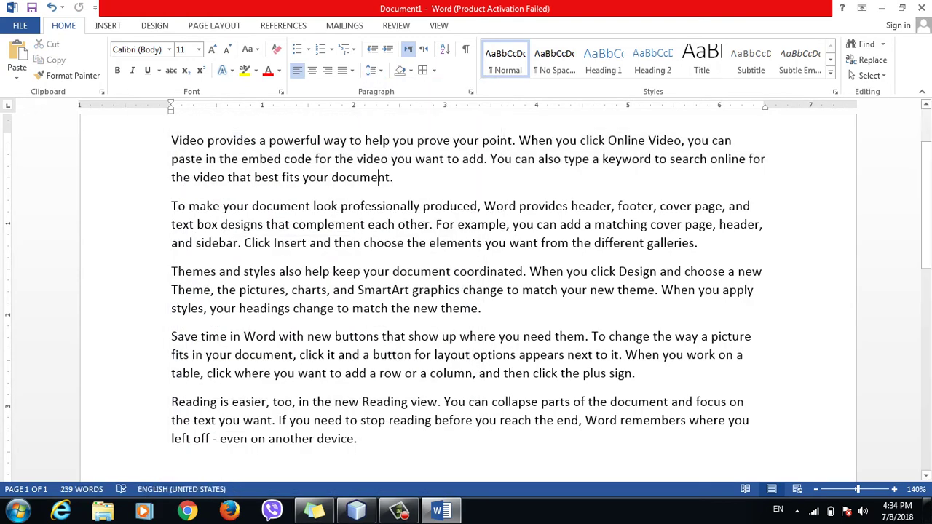
drag(397, 183, 171, 140)
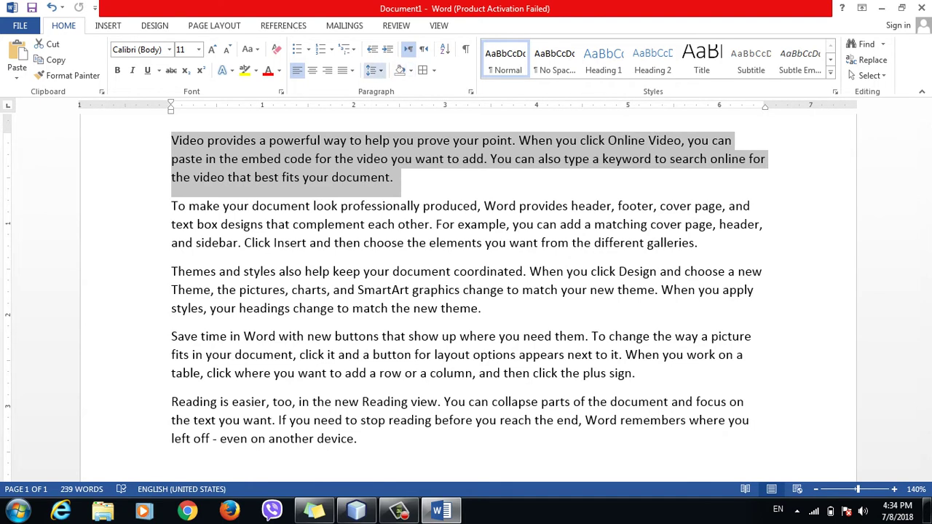
click(373, 70)
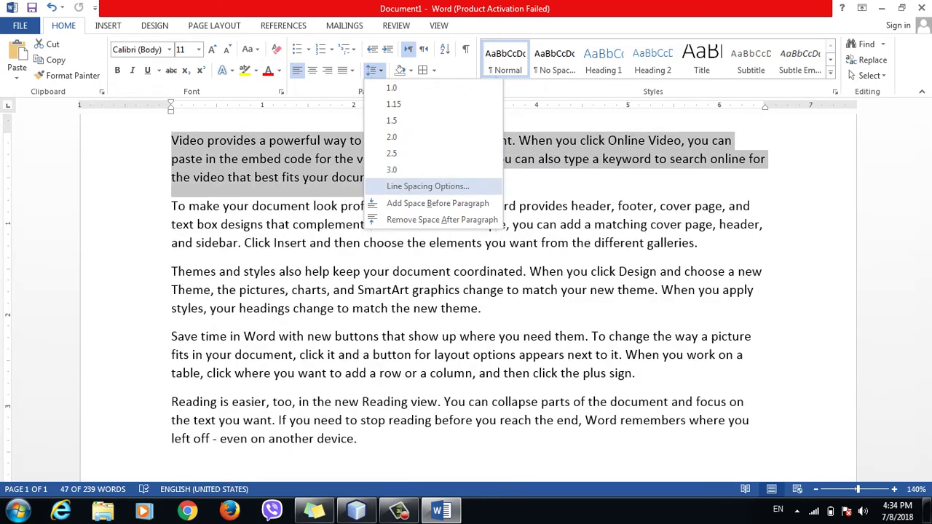
click(428, 187)
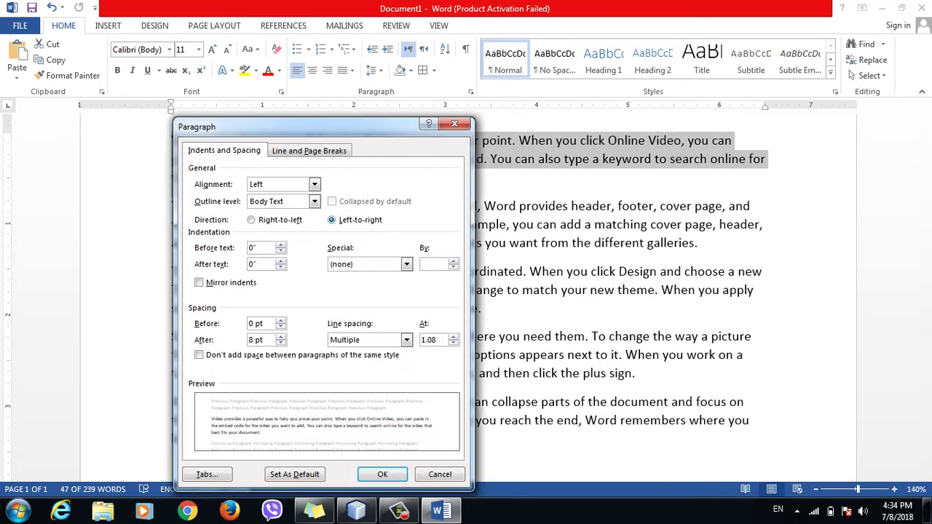
mouse_move(291, 127)
mouse_down()
mouse_move(649, 147)
mouse_move(722, 167)
mouse_up()
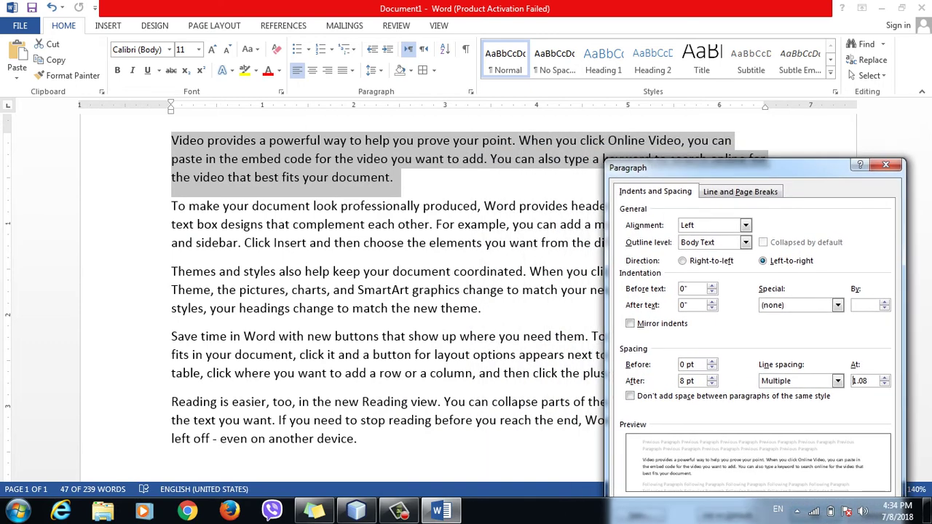
click(885, 164)
- Insert an empty paragraph above the 'Video provides' paragraph
click(197, 140)
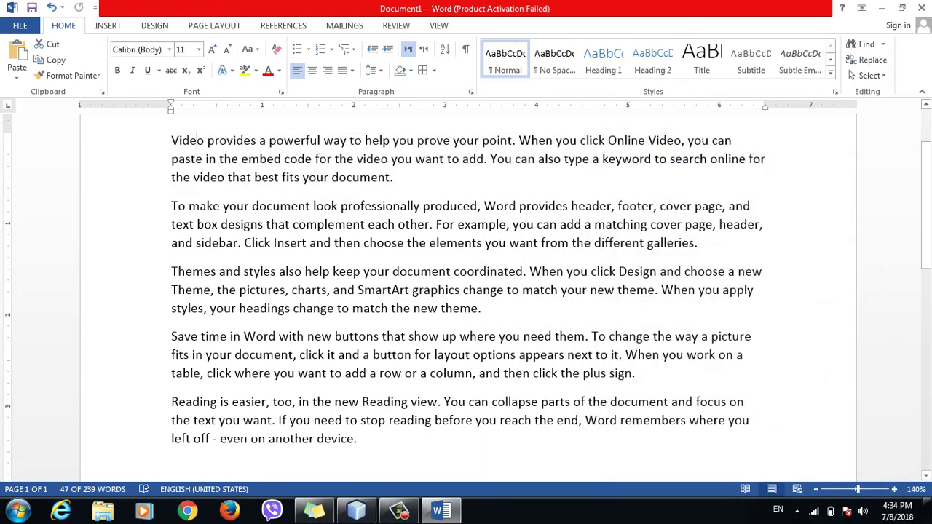
key(Left)
key(Left)
key(Left)
key(Left)
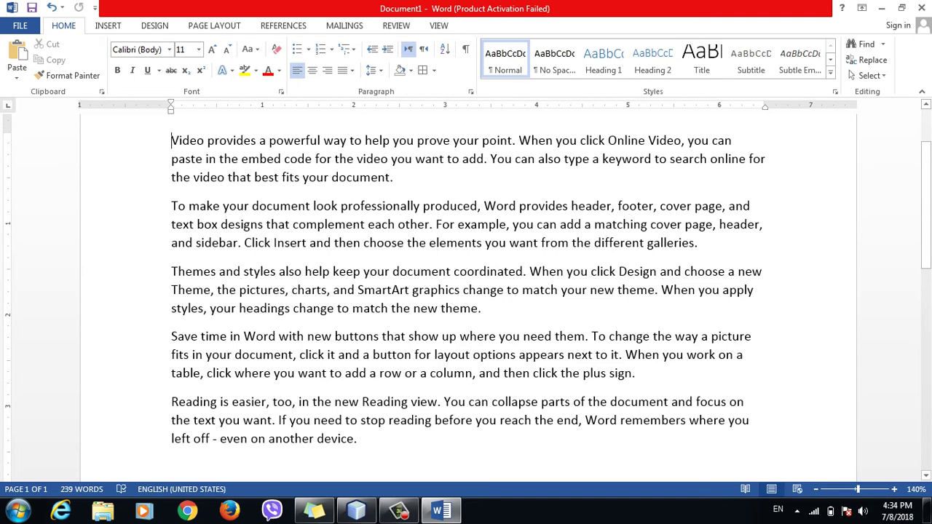
key(Return)
- Type 'LCD' on the empty line and give it and the Video paragraph a 1.5" left indent
click(172, 141)
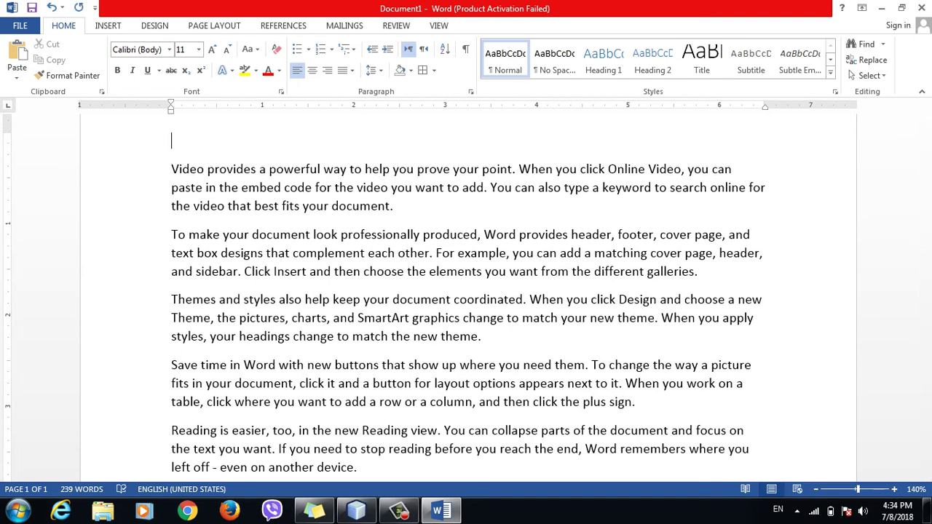
text(LCD)
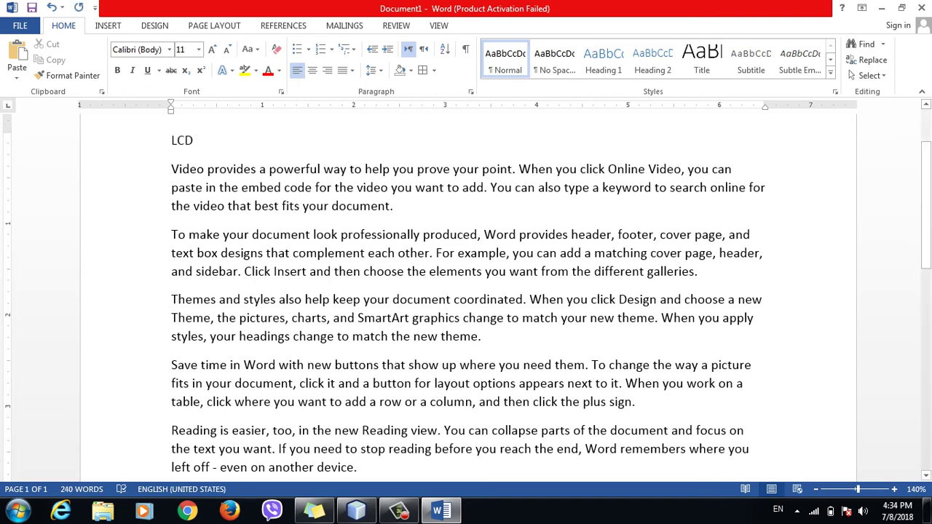
drag(393, 206, 172, 140)
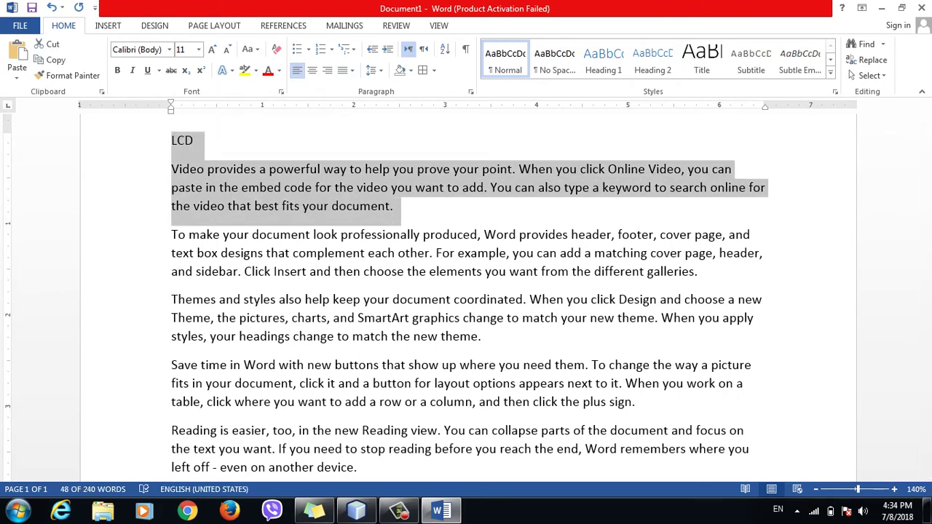
click(375, 70)
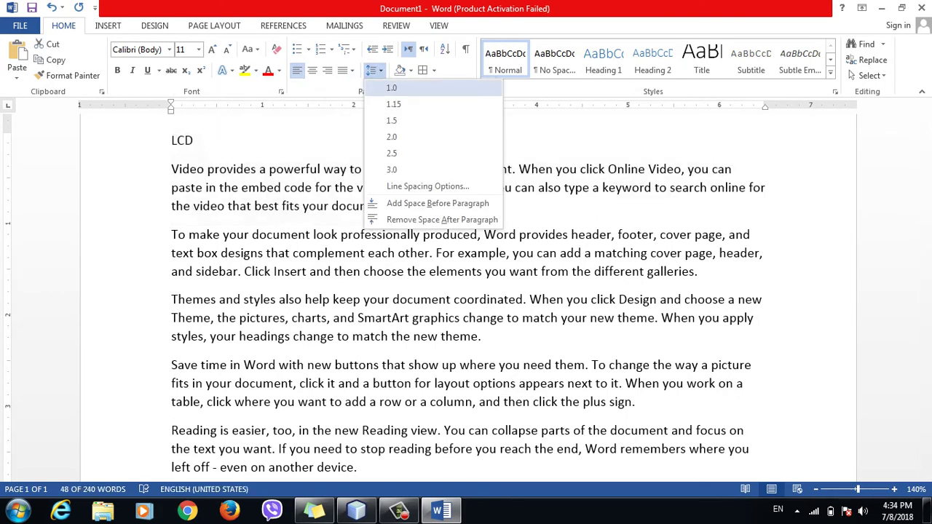
click(466, 185)
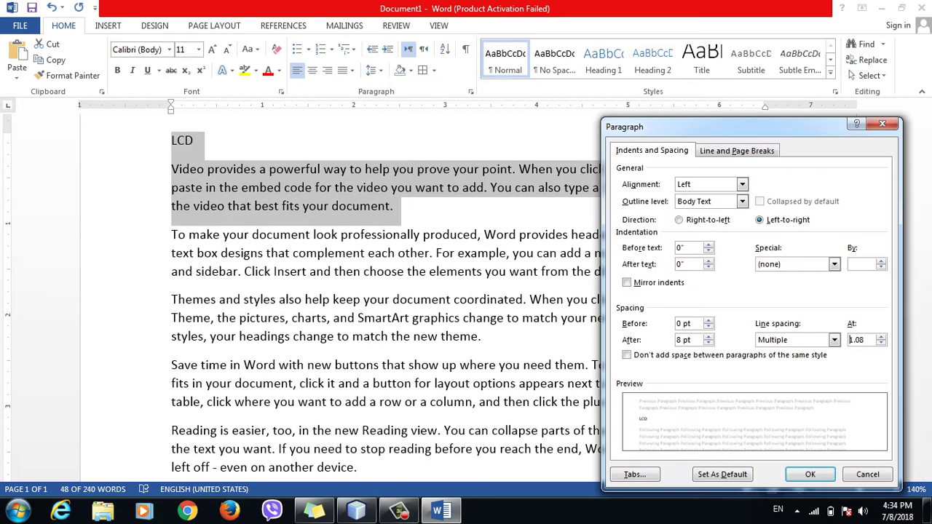
drag(708, 246, 708, 245)
click(810, 475)
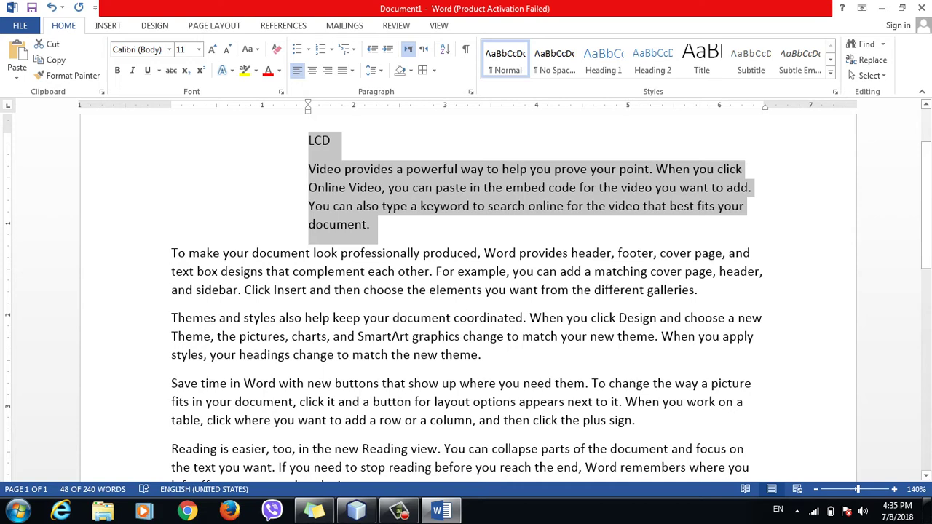
click(370, 225)
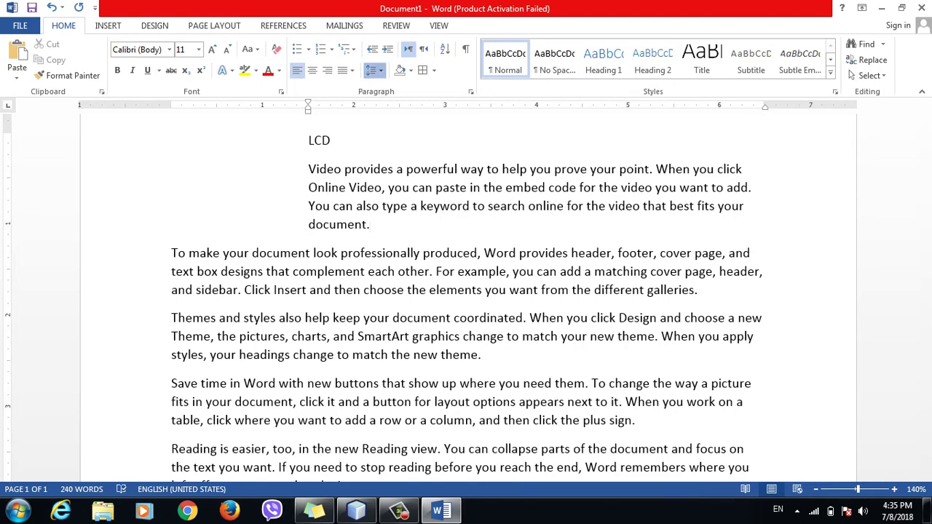
- Give the Video paragraph a -2.9" right indent and drag its ruler indent markers far left
click(374, 70)
click(428, 187)
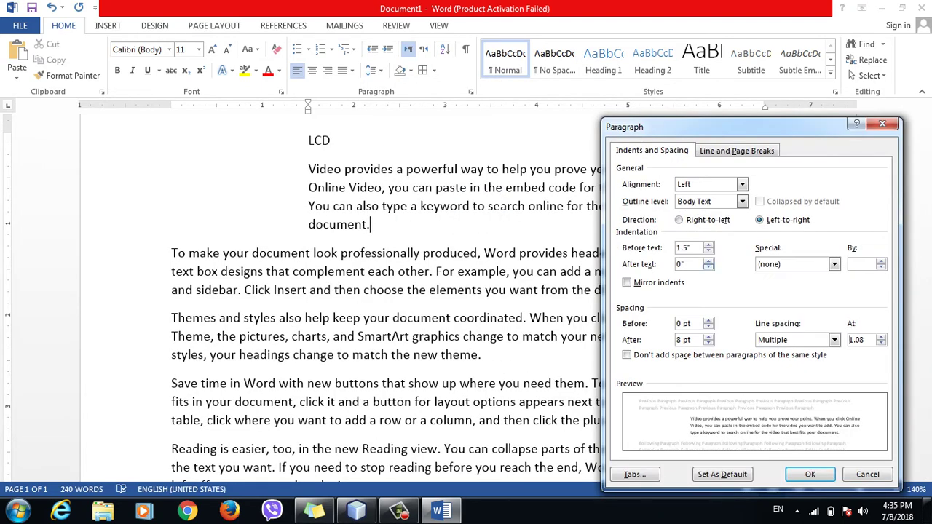
click(708, 268)
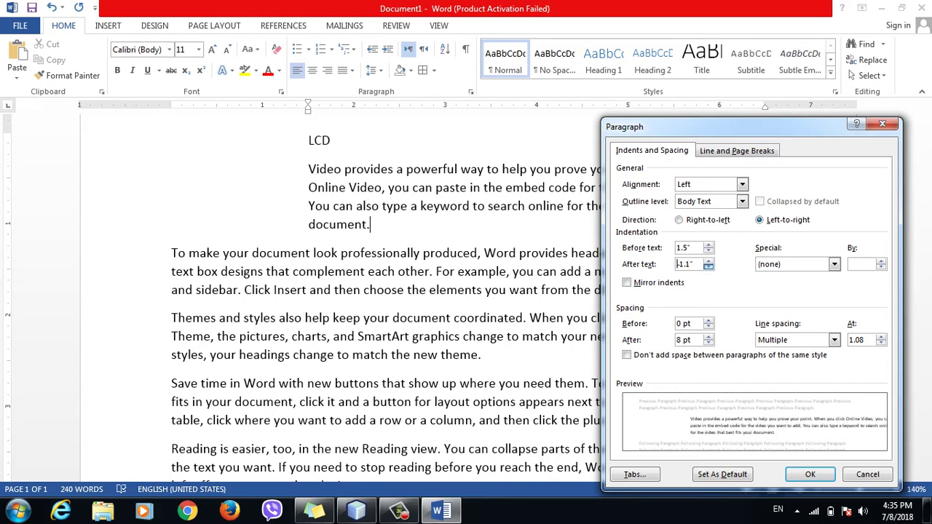
click(708, 268)
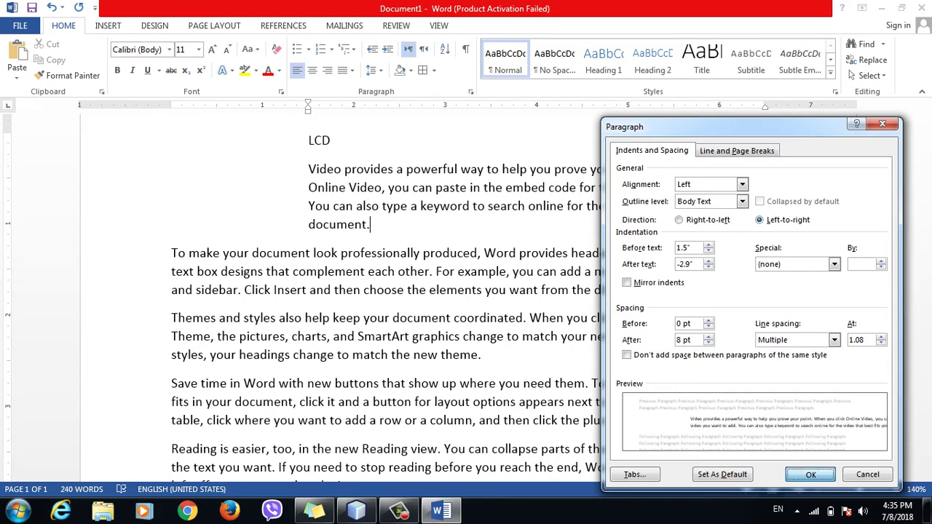
click(811, 474)
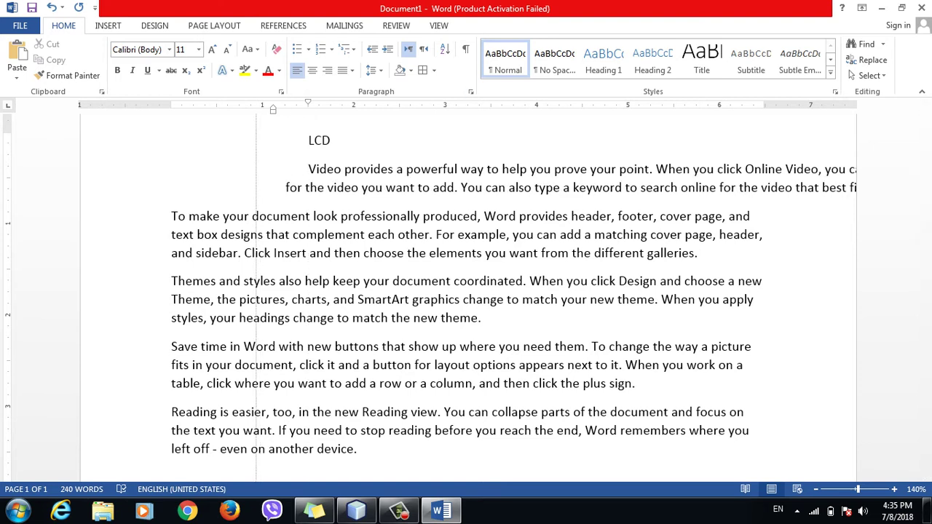
drag(308, 109, 130, 110)
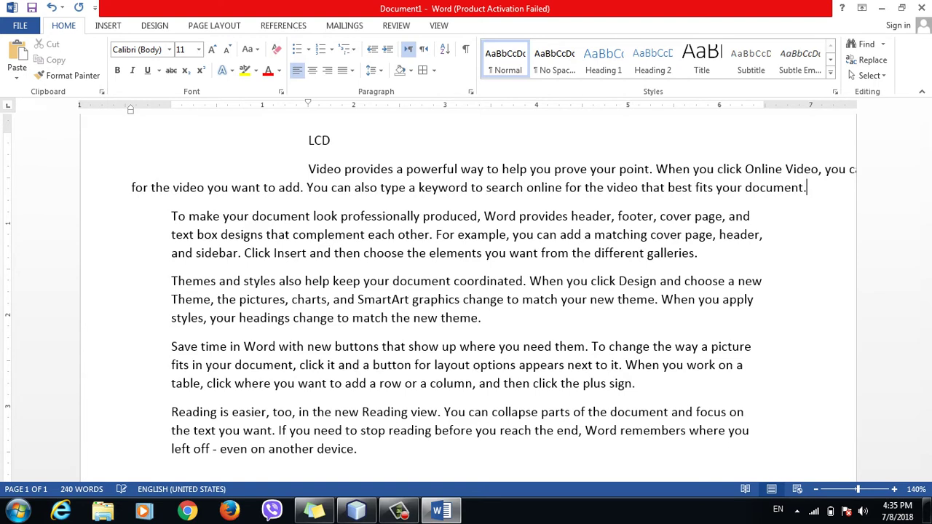
mouse_move(308, 105)
mouse_down()
mouse_move(120, 105)
mouse_move(131, 105)
mouse_up()
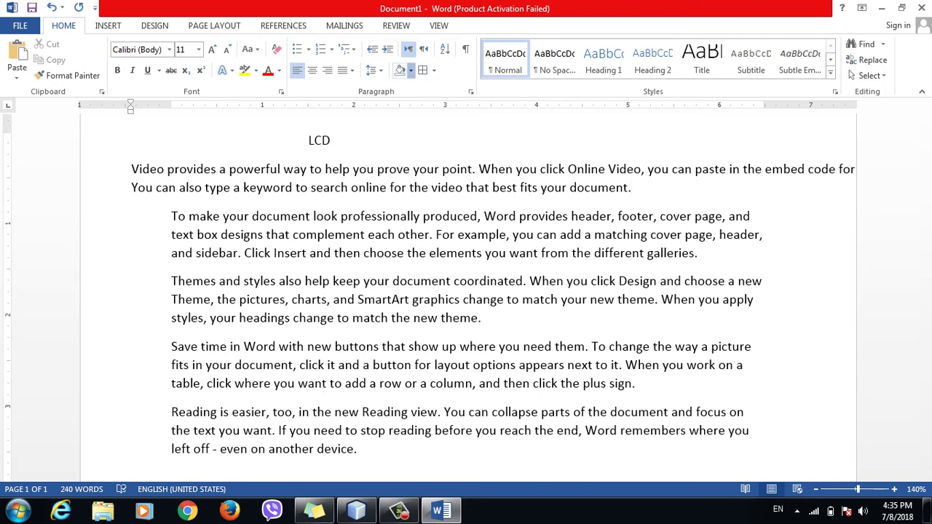
- Turn on Mirror indents for the Video paragraph with 0.8" inside and -7.7" outside
click(410, 70)
click(410, 70)
click(372, 70)
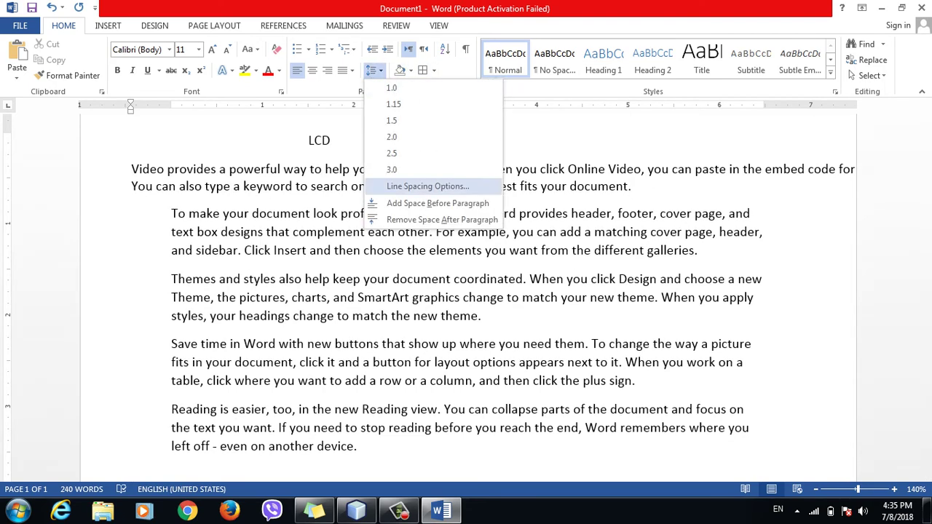
click(411, 183)
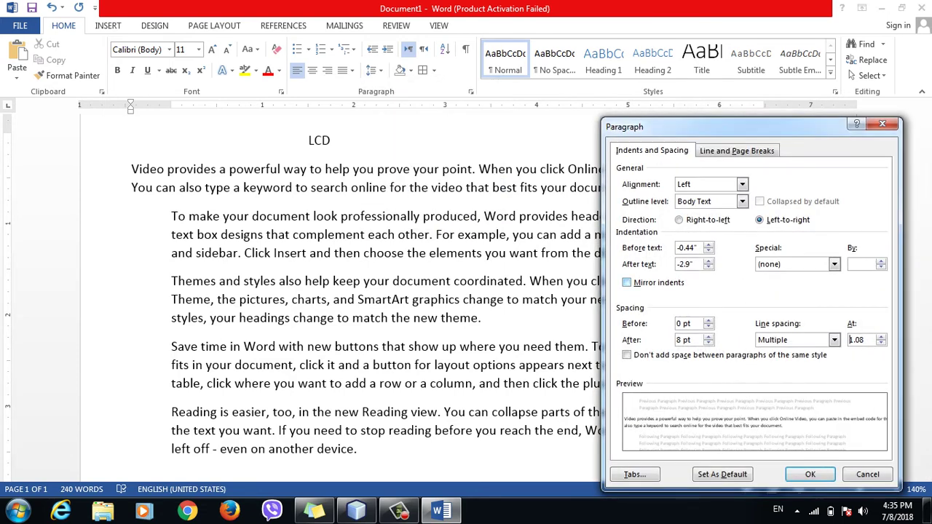
click(627, 283)
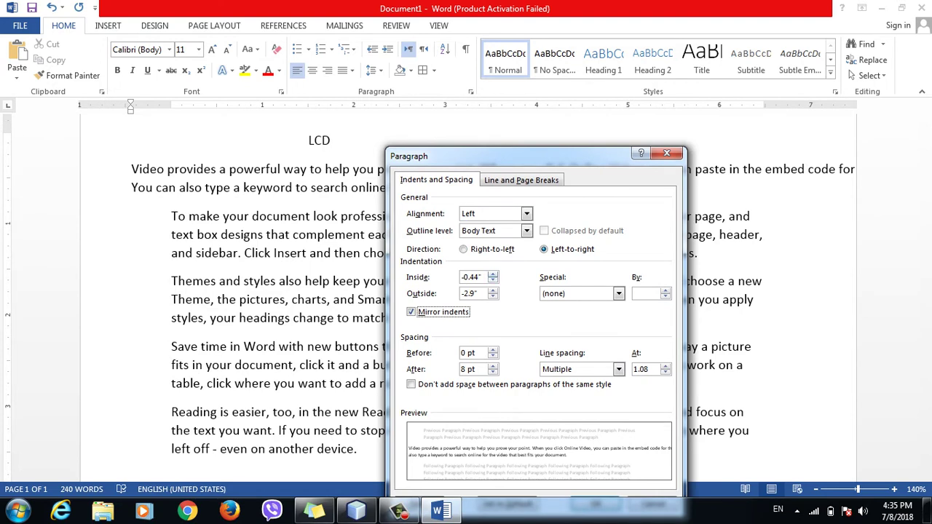
click(493, 274)
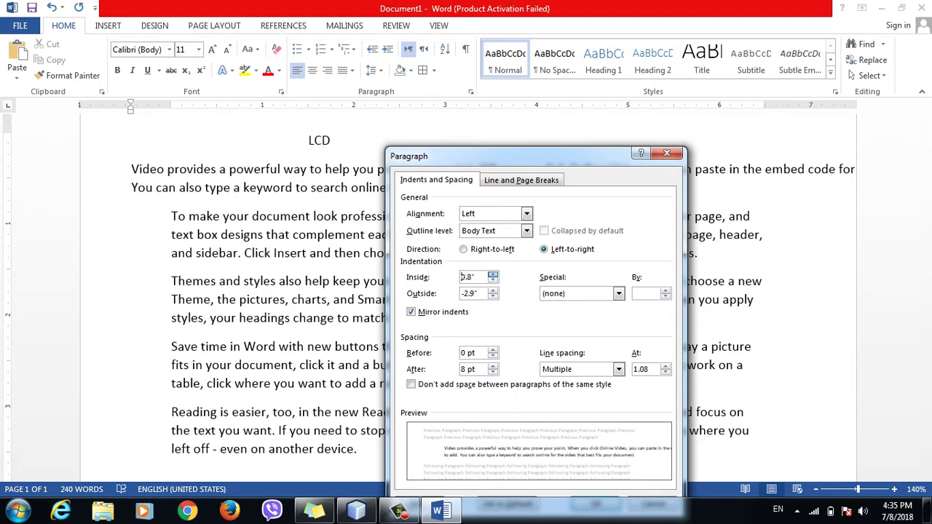
click(493, 296)
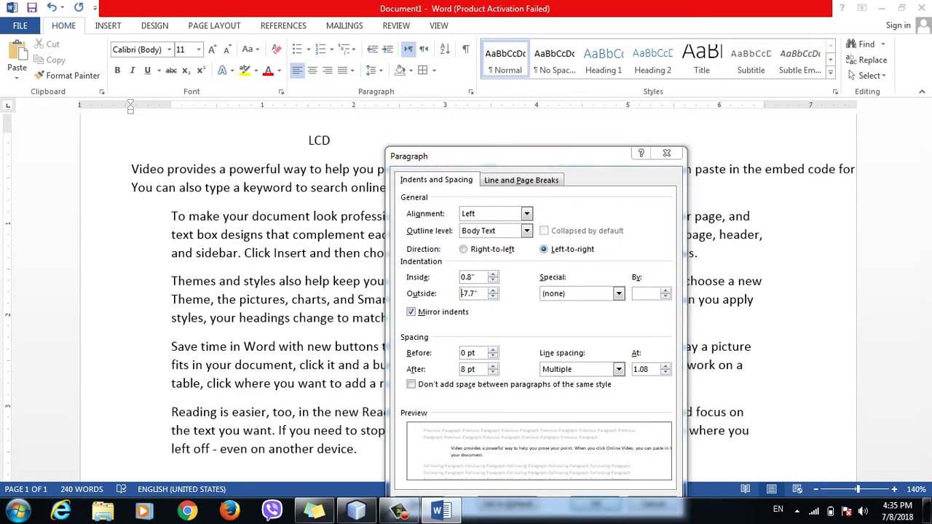
drag(452, 156, 429, 55)
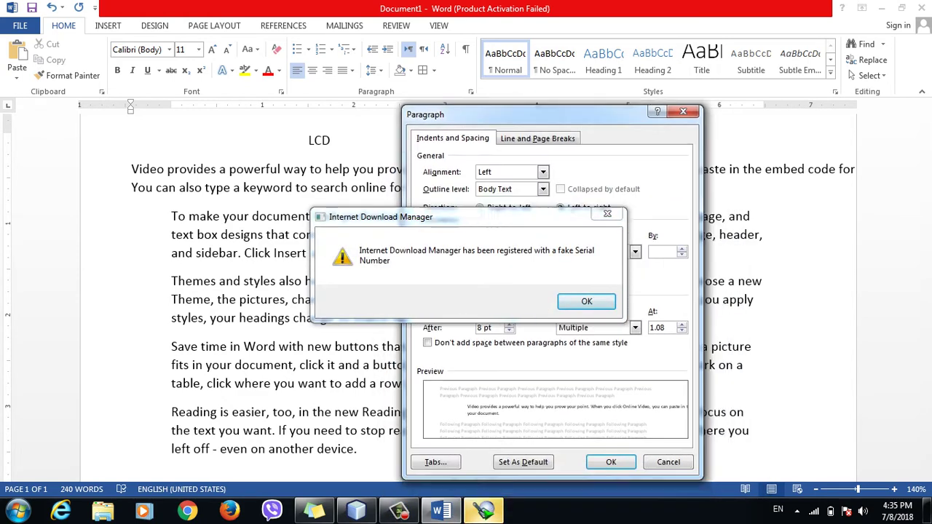
click(607, 213)
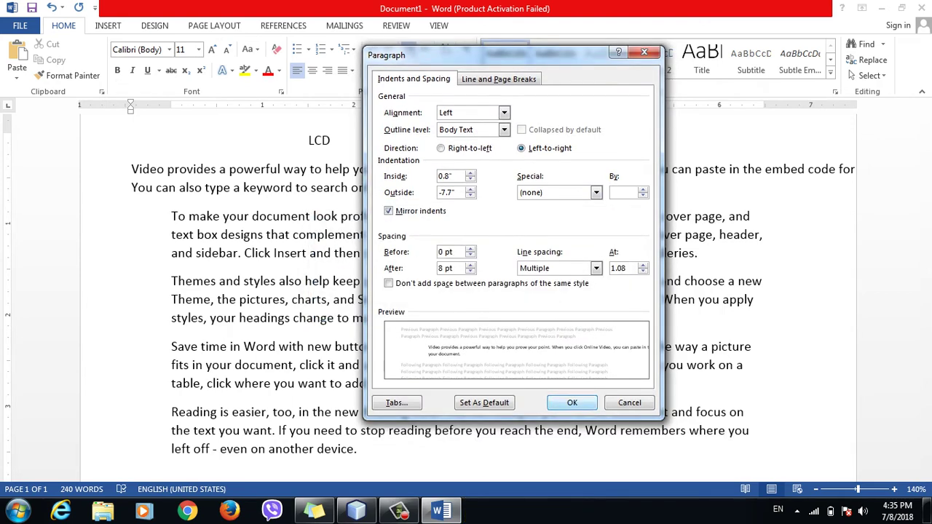
click(572, 402)
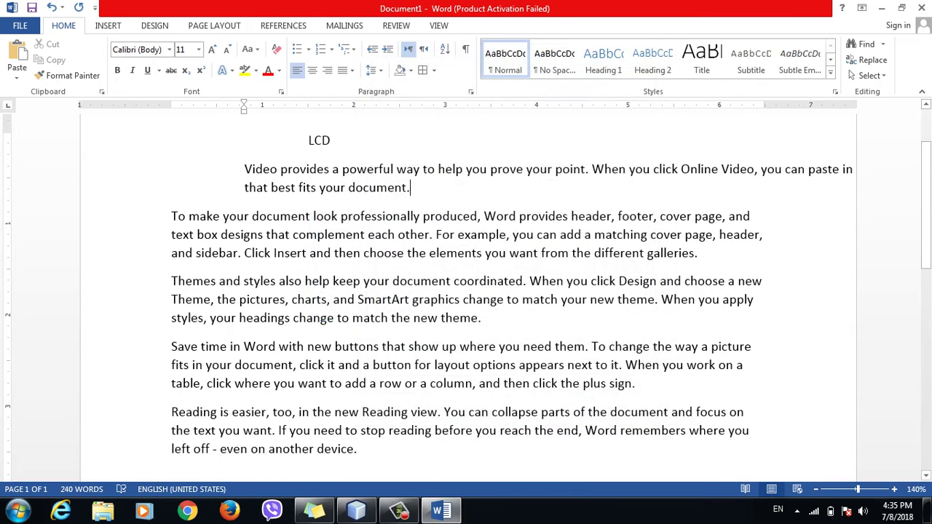
scroll(466, 291, up, 3)
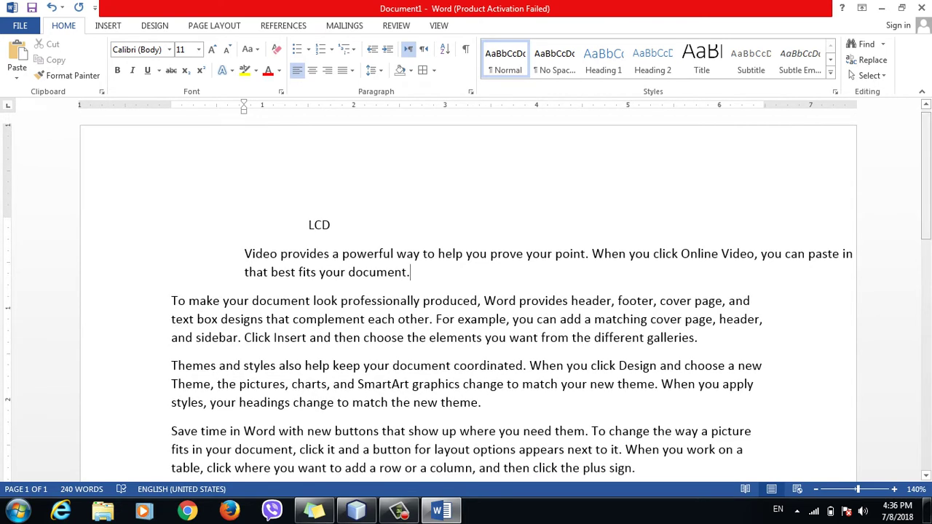
mouse_move(764, 109)
mouse_down()
mouse_move(745, 109)
mouse_move(801, 105)
mouse_up()
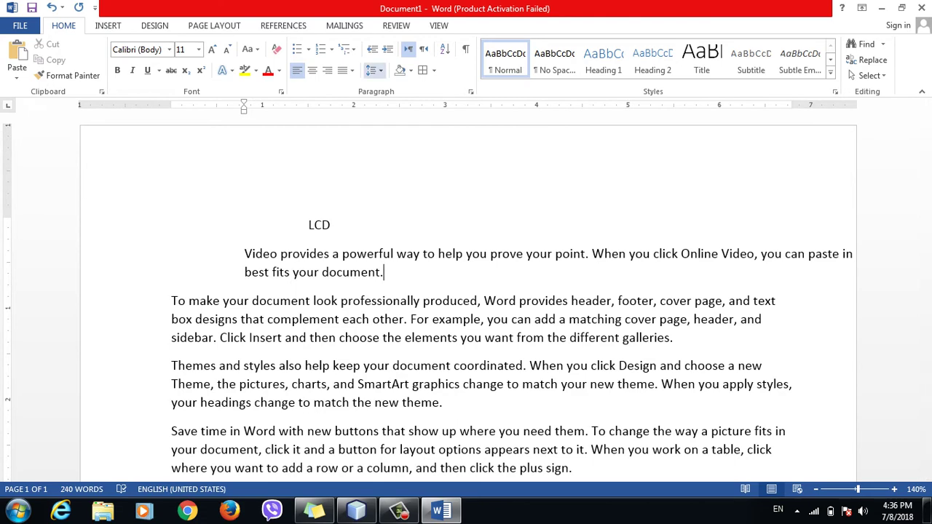
- Untick Mirror indents and set 0.4" left indent, -6.1" right indent and 48 pt before
click(371, 70)
click(412, 185)
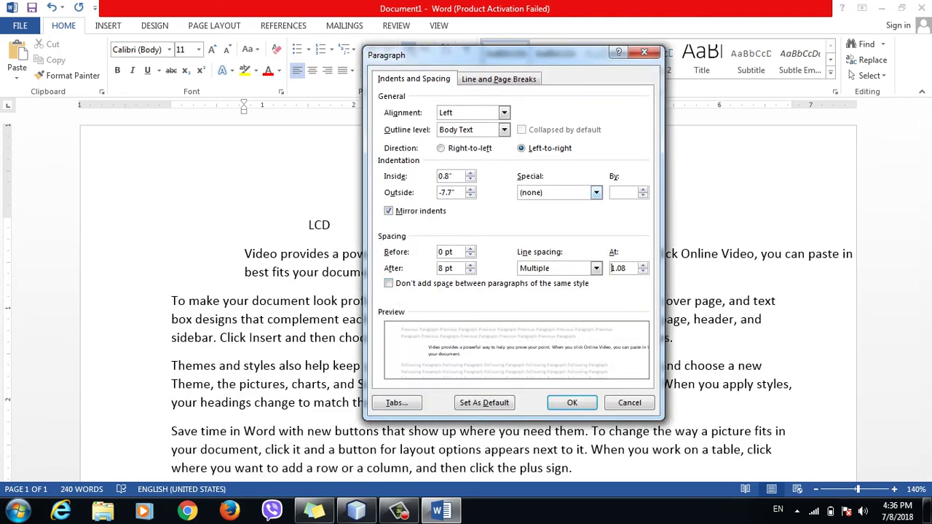
click(388, 211)
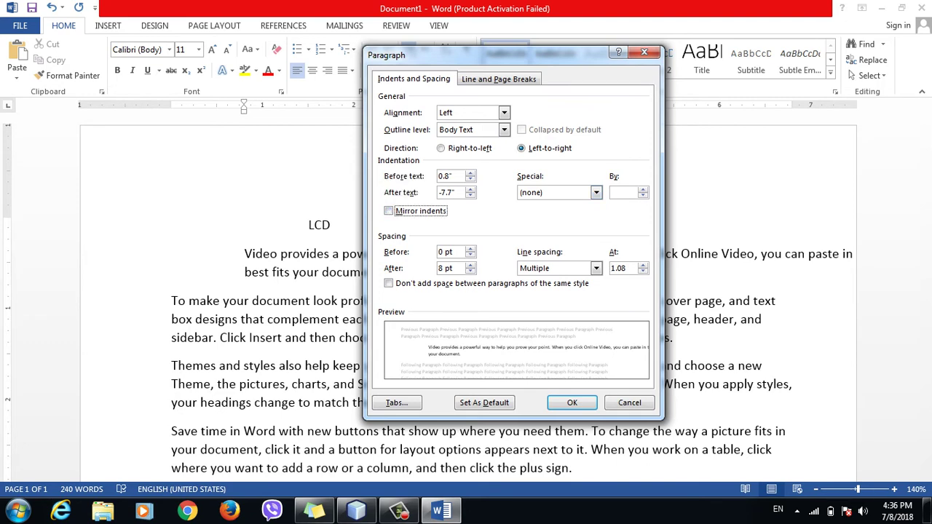
click(470, 173)
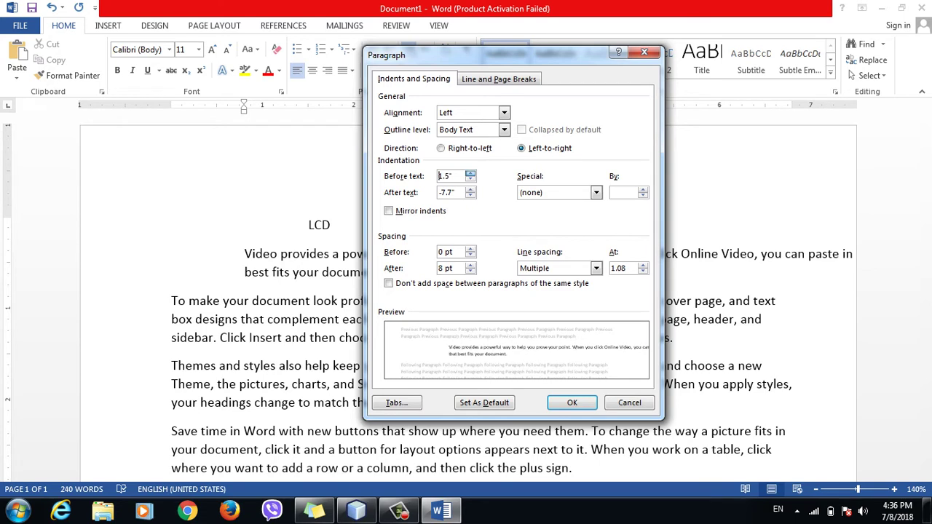
click(470, 173)
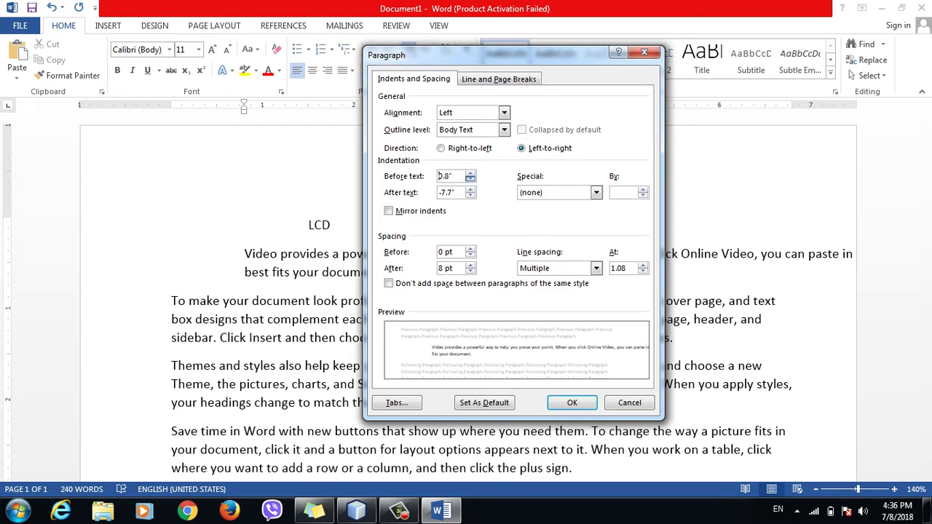
key(Down)
key(Down)
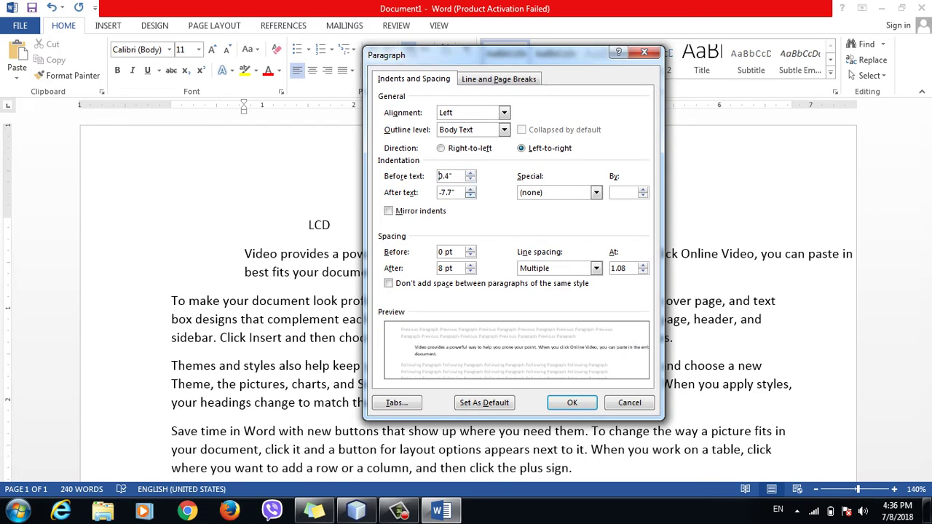
click(471, 189)
click(471, 189)
click(470, 249)
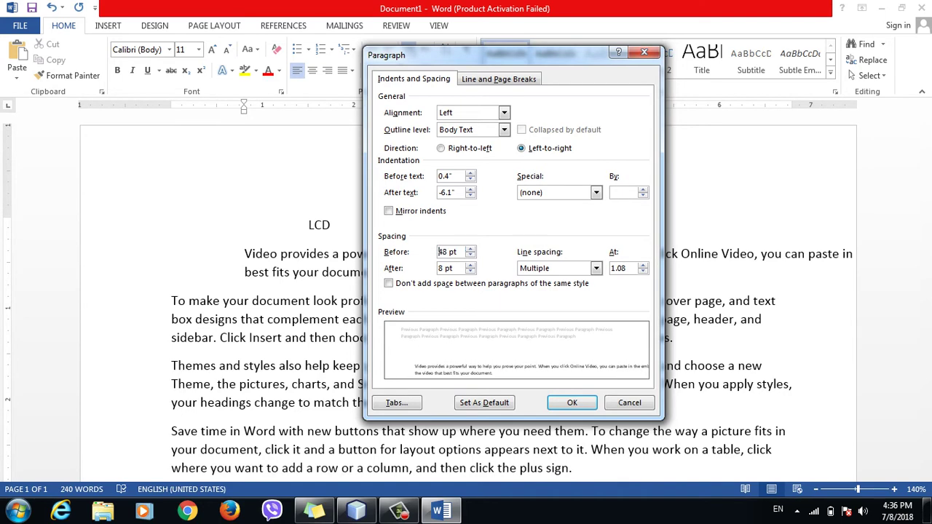
click(573, 402)
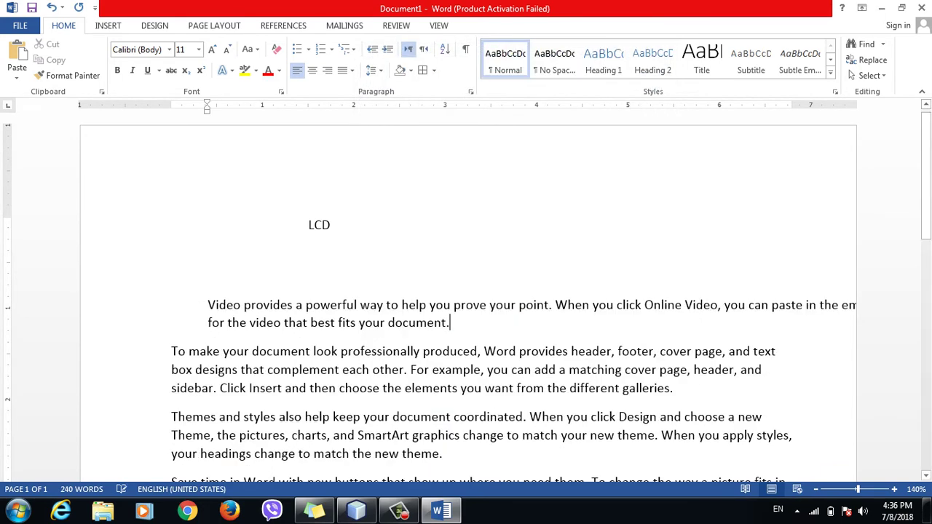
click(377, 305)
- Add blank lines after 'document.' and type 'Computer' beneath the Video paragraph
click(334, 225)
click(450, 322)
key(Return)
key(Return)
key(Return)
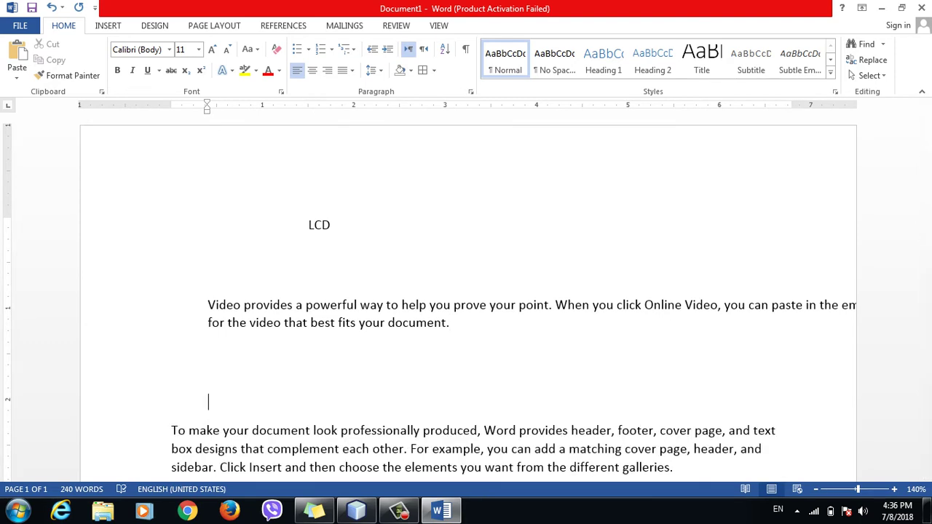
text(com;pute)
key(BackSpace)
key(BackSpace)
key(BackSpace)
key(BackSpace)
key(BackSpace)
text(p;uter)
key(BackSpace)
key(BackSpace)
key(BackSpace)
key(BackSpace)
key(BackSpace)
text(u)
text(ter)
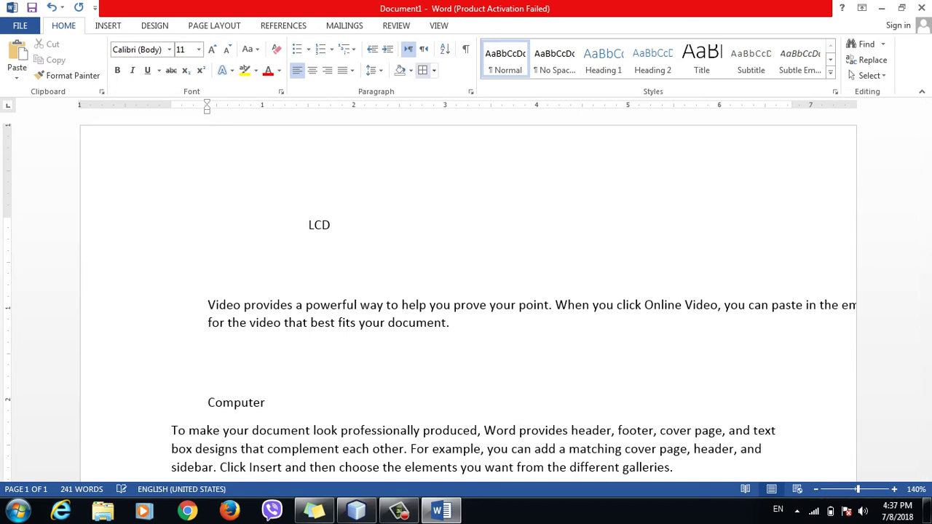
click(375, 70)
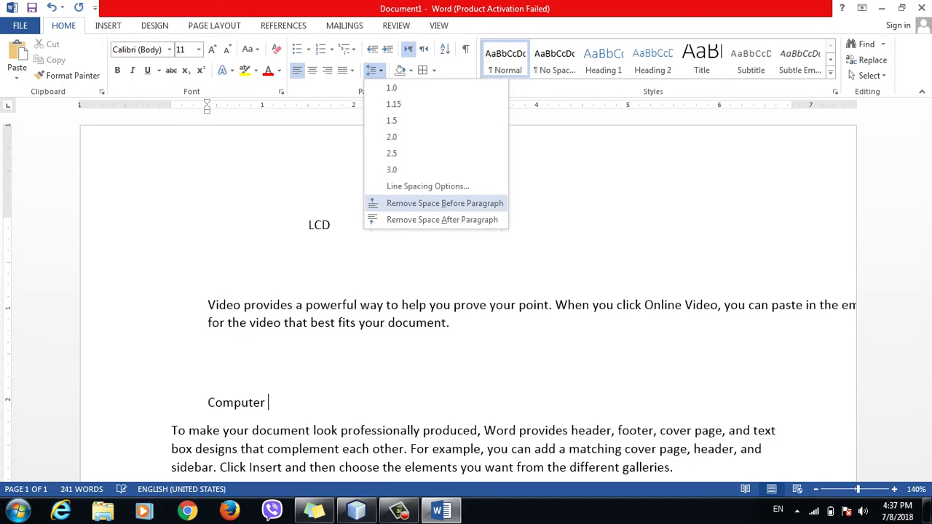
- Set Spacing After to 30 pt for the Computer line, then place the caret in the paragraph below
click(428, 186)
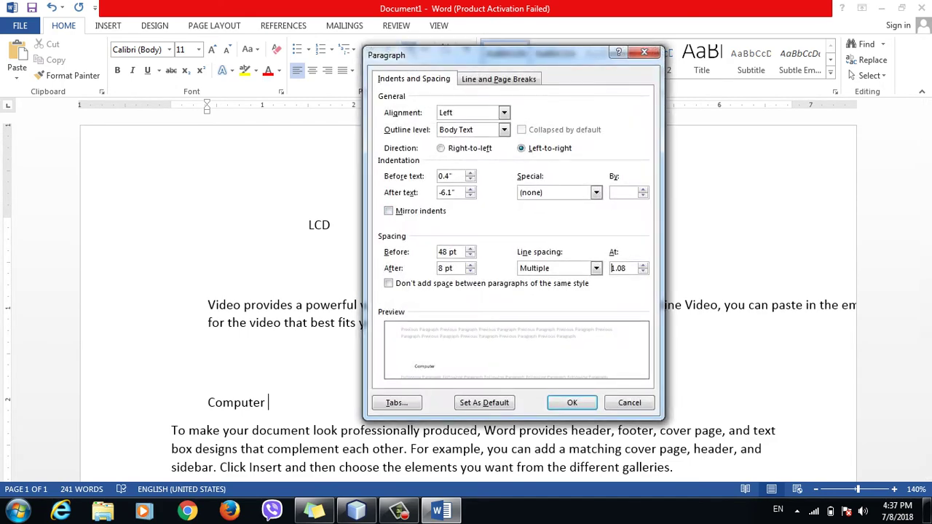
click(470, 271)
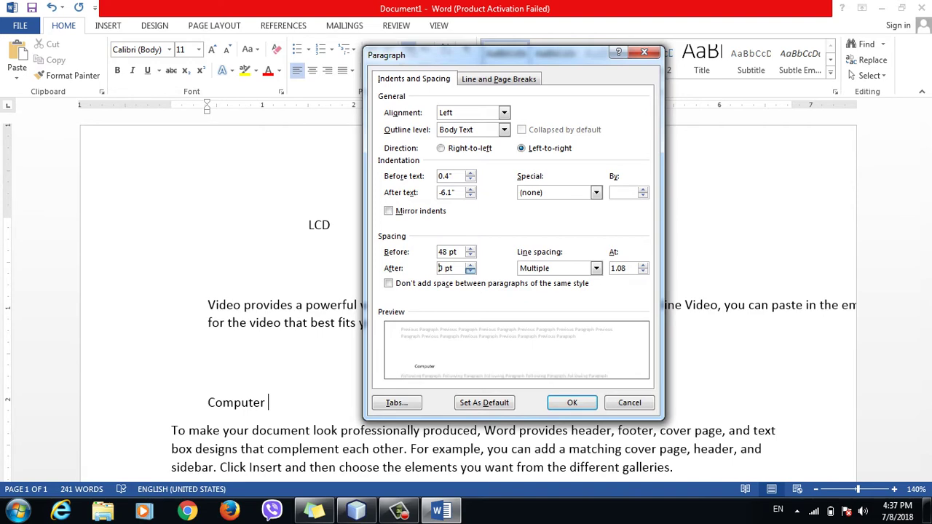
click(470, 271)
click(471, 264)
click(471, 264)
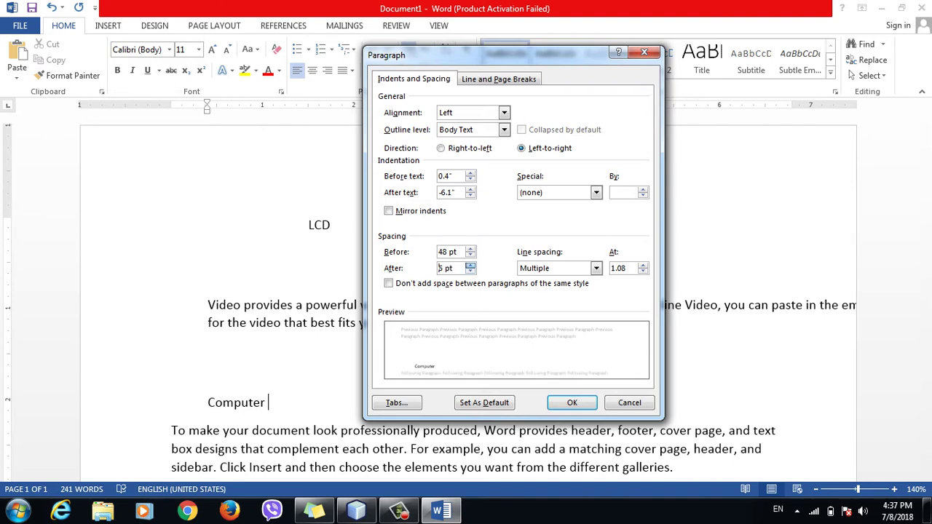
click(470, 265)
click(470, 264)
click(470, 264)
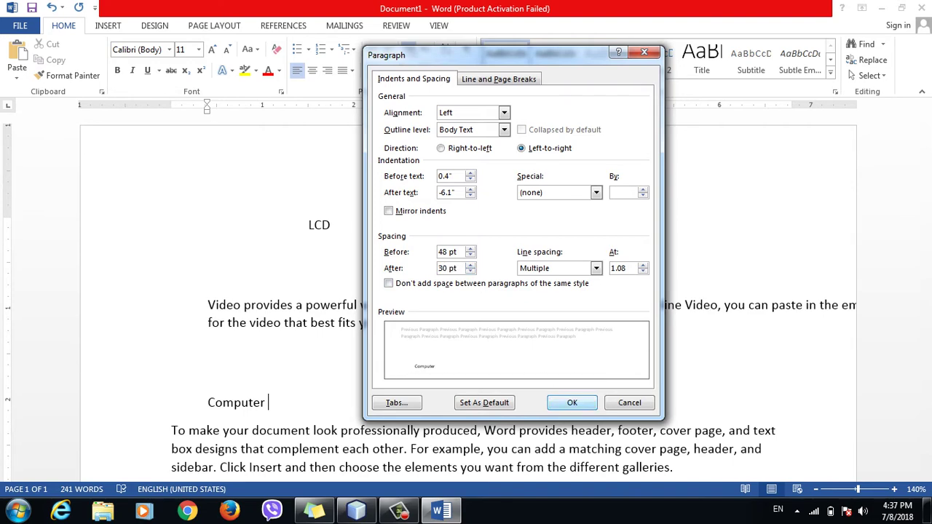
click(571, 403)
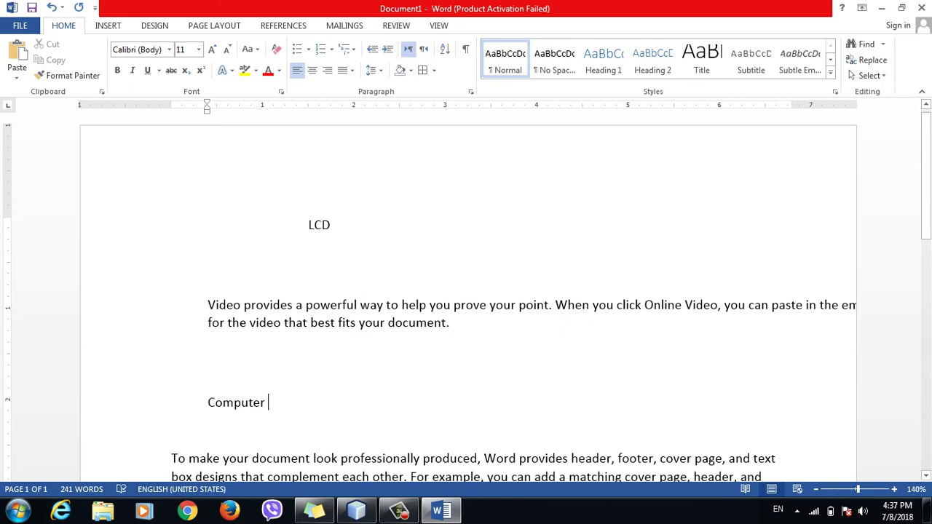
scroll(466, 299, down, 3)
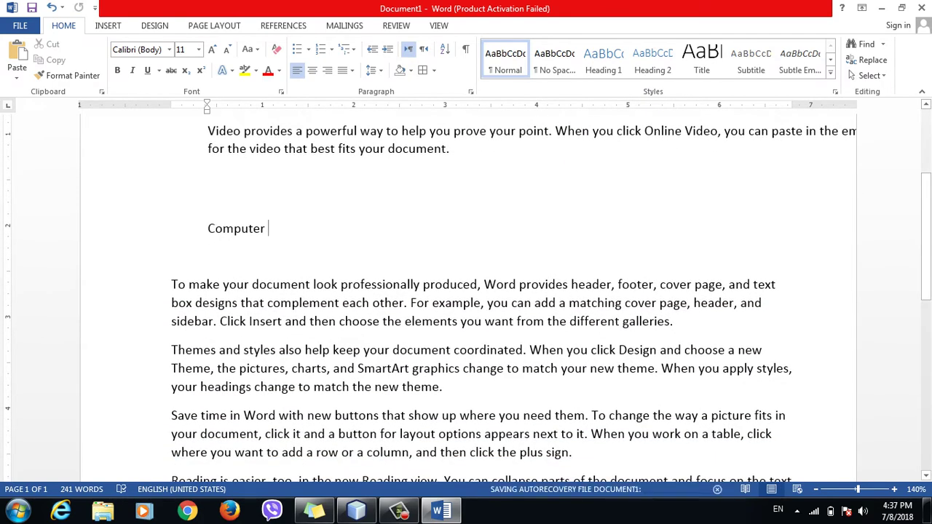
click(266, 285)
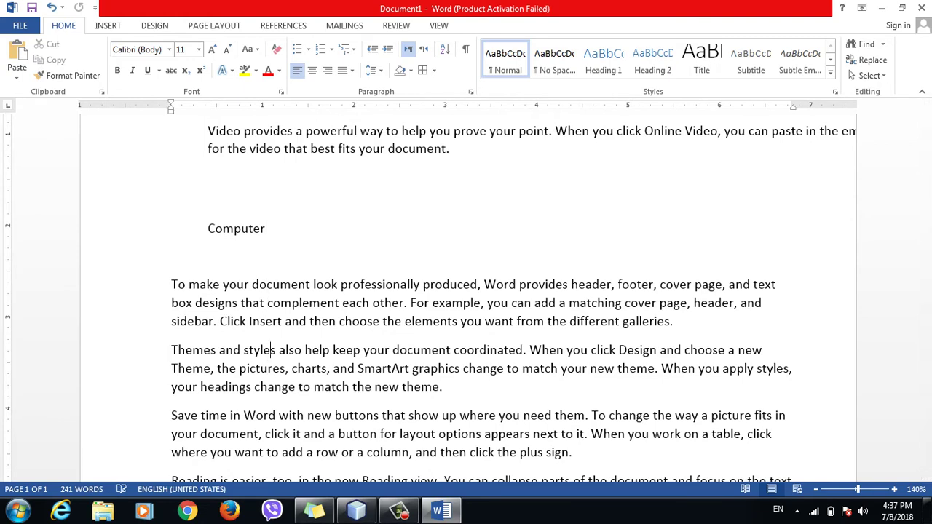
- Clear the document and type three lines of throwaway test text
key(ctrl+a)
key(BackSpace)
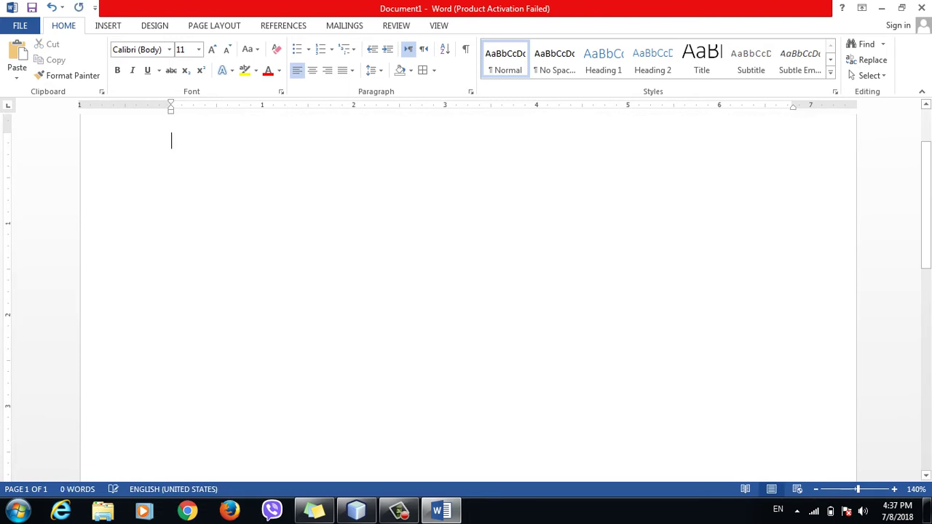
text(dfs)
key(Return)
text(fdskflsfklsdfk)
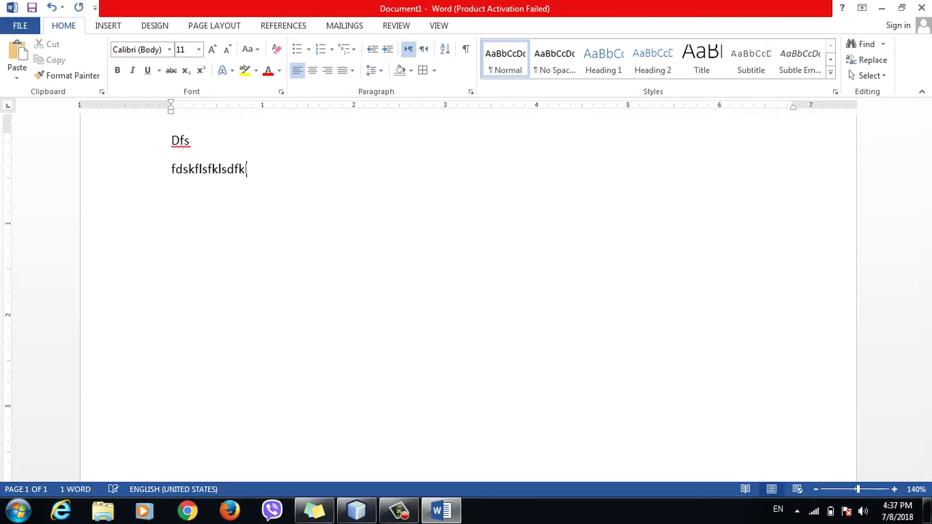
text(lsd)
key(Return)
text(sdf sdf sdf sd f)
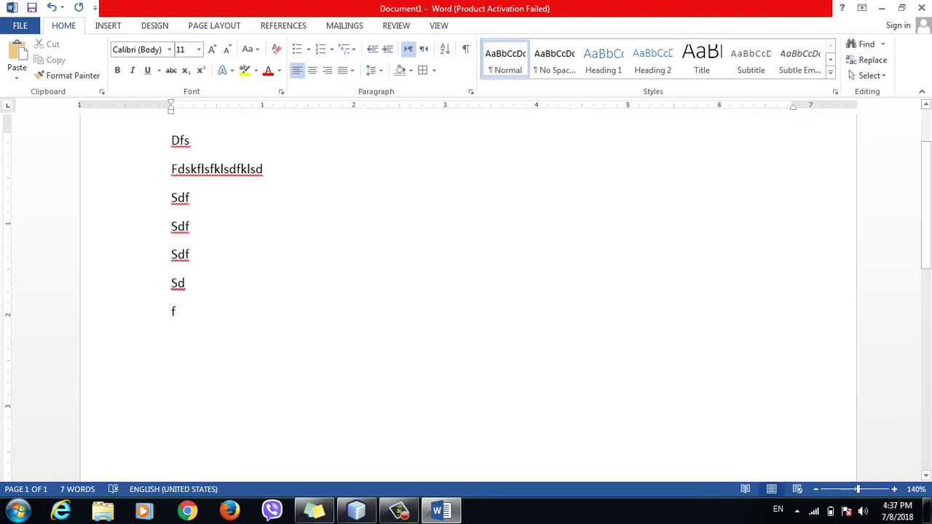
- Replace the test lines with five sample paragraphs generated by =rand()
key(ctrl+a)
key(BackSpace)
text(=ra)
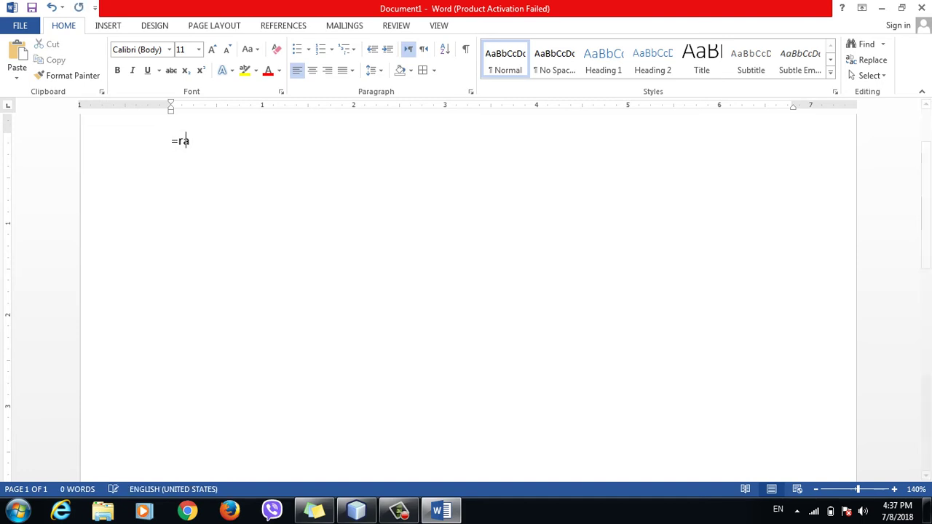
text(nd()
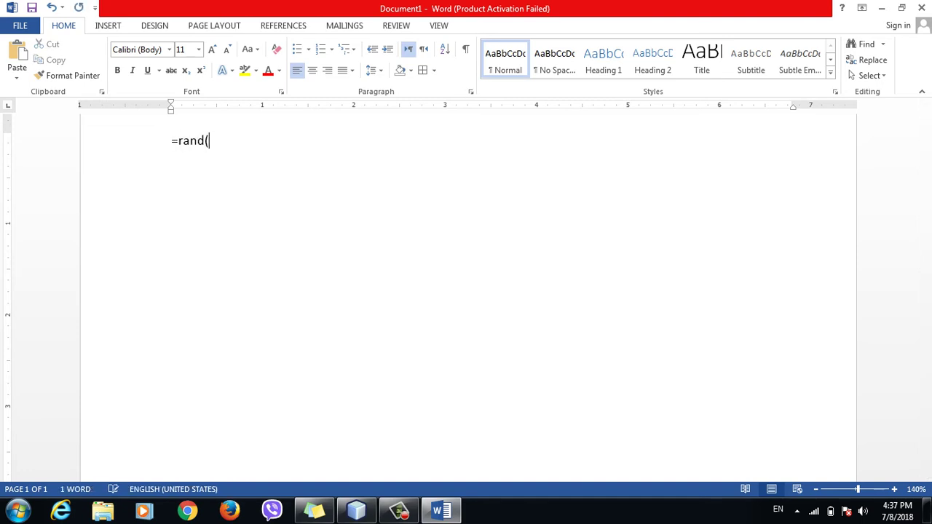
text())
key(Return)
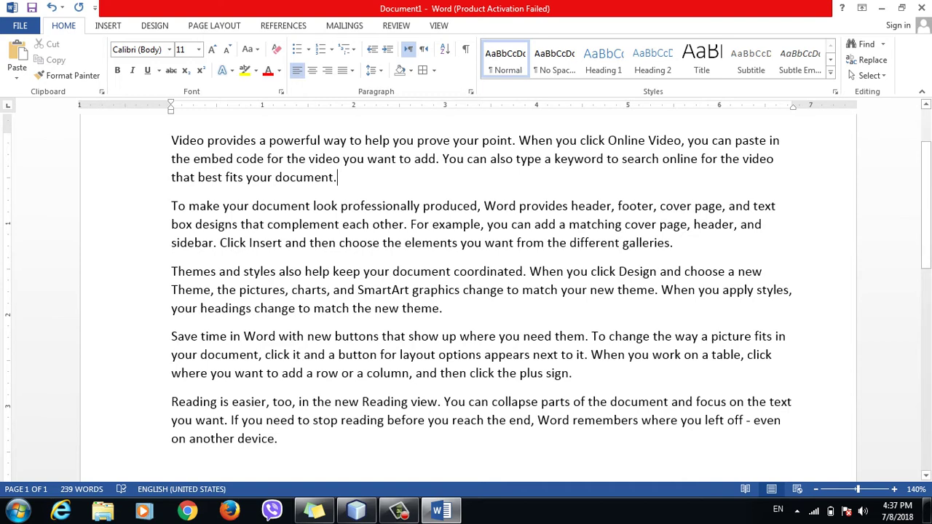
key(Return)
key(BackSpace)
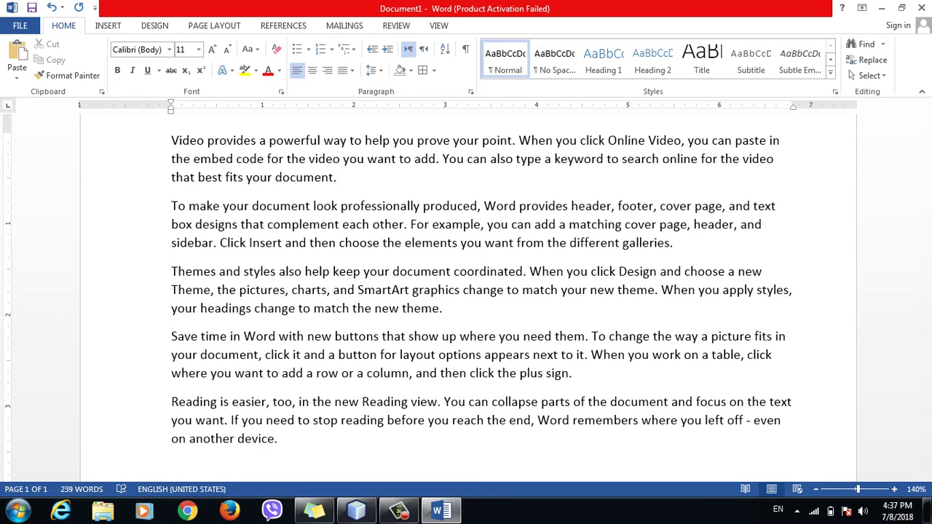
- Raise the first paragraph's Spacing Before to 30 pt in the Paragraph dialog
click(373, 70)
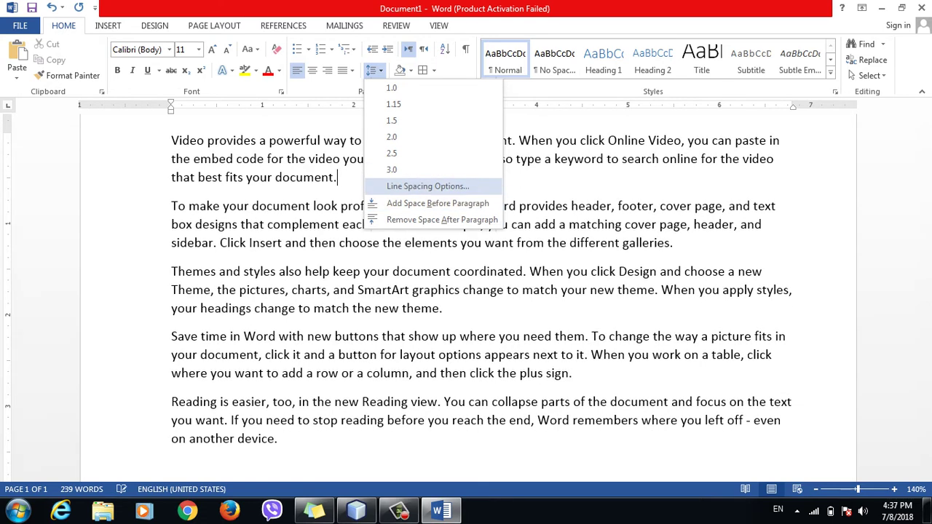
click(427, 187)
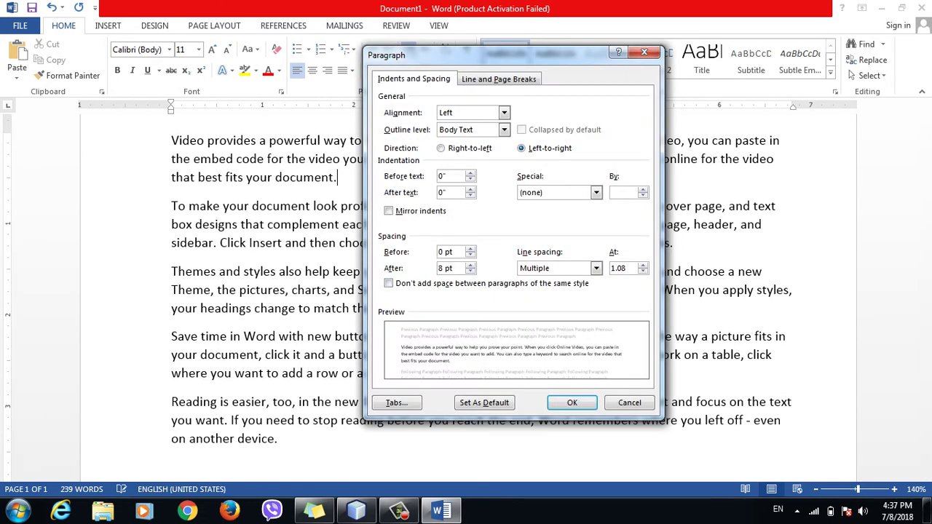
click(471, 249)
click(470, 249)
click(470, 249)
click(471, 250)
click(471, 249)
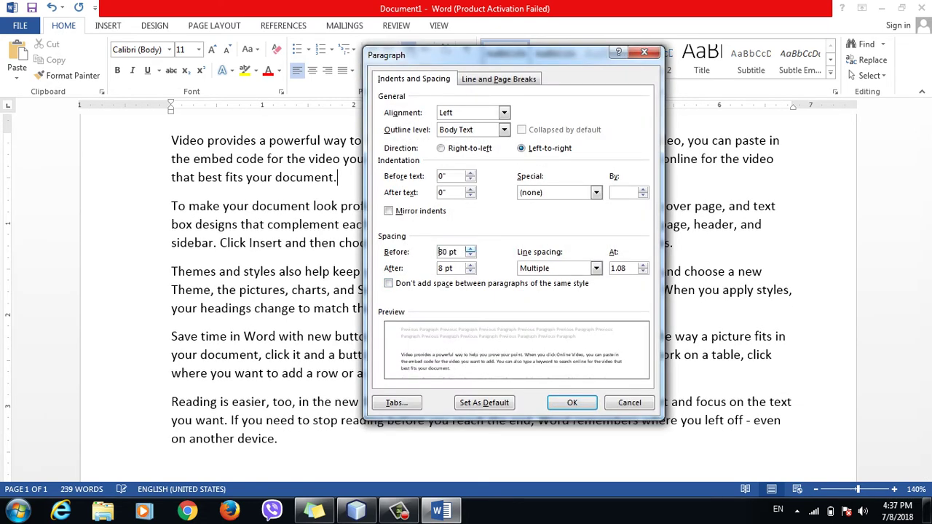
click(572, 403)
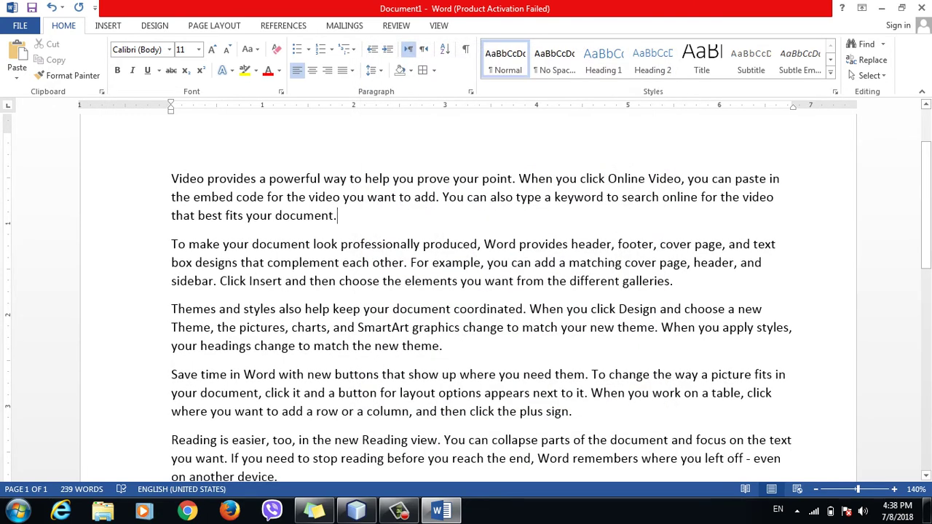
- Insert an empty paragraph after the end of the "Video provides" paragraph
click(310, 179)
key(Left)
key(Left)
key(Left)
key(Left)
key(Left)
key(Left)
key(Left)
key(Left)
key(Down)
key(Down)
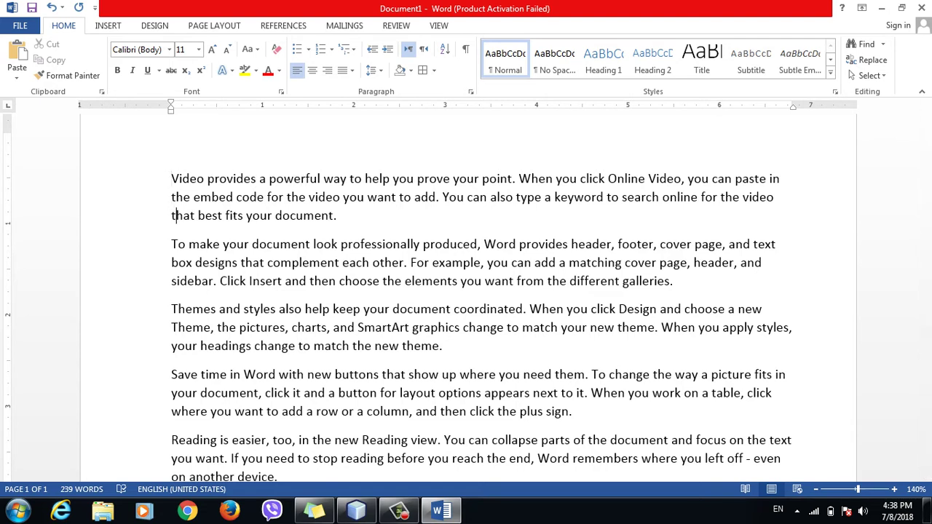
key(Right)
key(Right)
key(Right)
key(Right)
key(Right)
key(Right)
key(Right)
key(Right)
key(Right)
key(Left)
key(Left)
key(Left)
key(Return)
key(Return)
key(BackSpace)
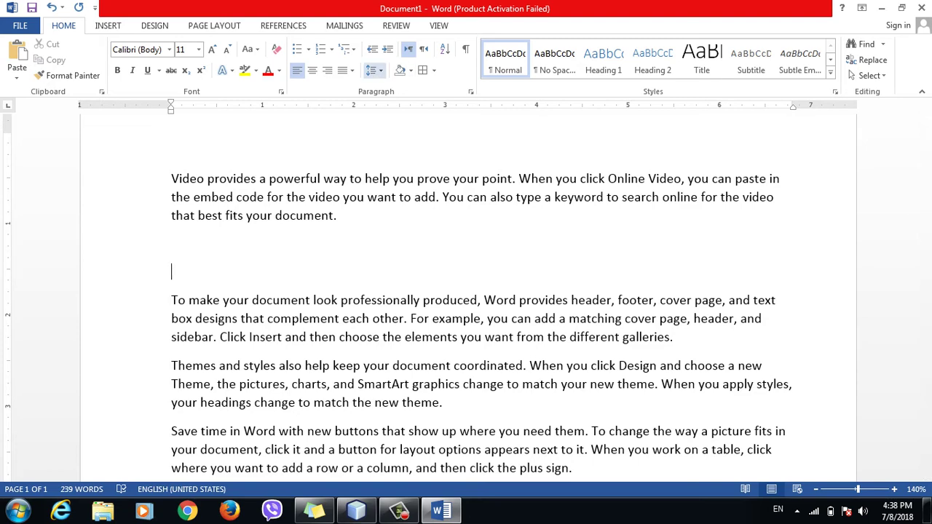
- Raise Spacing After to 42 pt, keeping 30 pt before
click(373, 70)
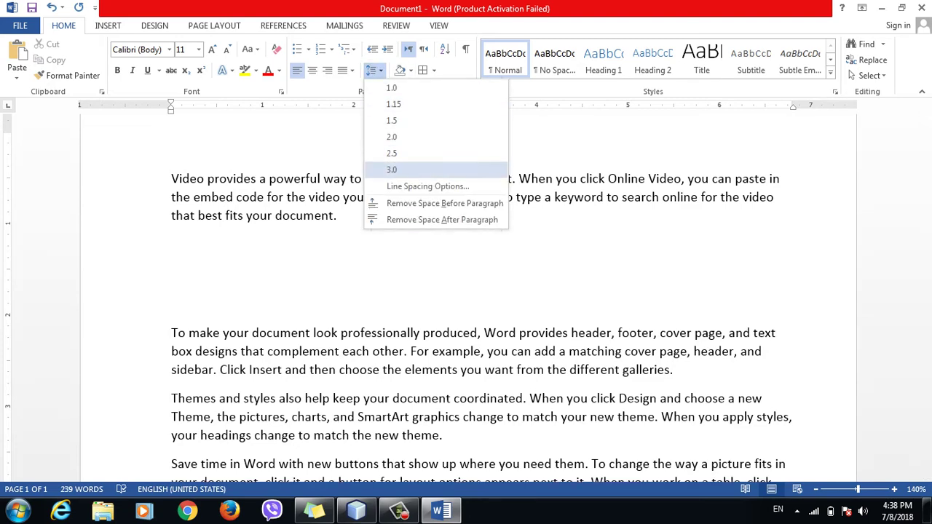
click(428, 187)
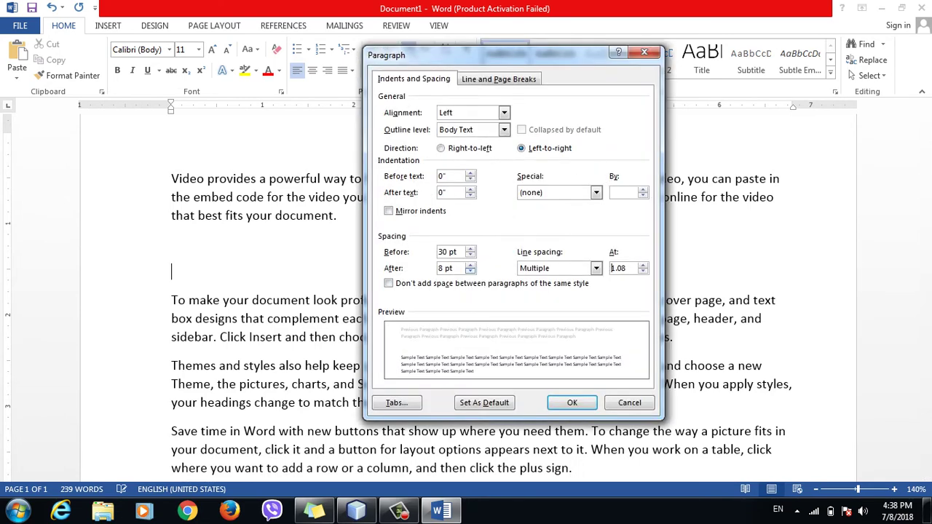
click(470, 265)
click(470, 265)
click(469, 265)
click(470, 265)
click(469, 265)
click(470, 265)
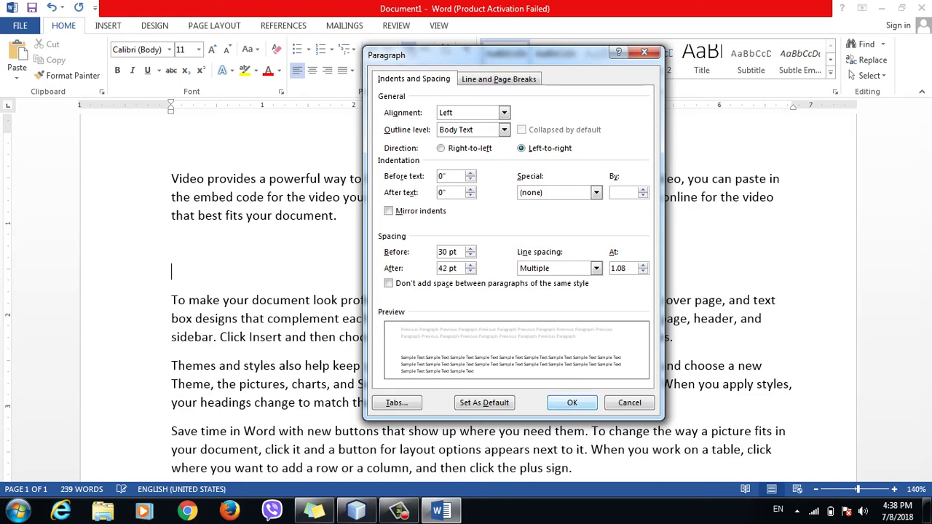
click(572, 403)
- Type placeholder lines "xcvxvdsd", "fsdfsd", "fsdfsd", "fsdfsdfs" and "fsdf" as separate paragraphs
text(x)
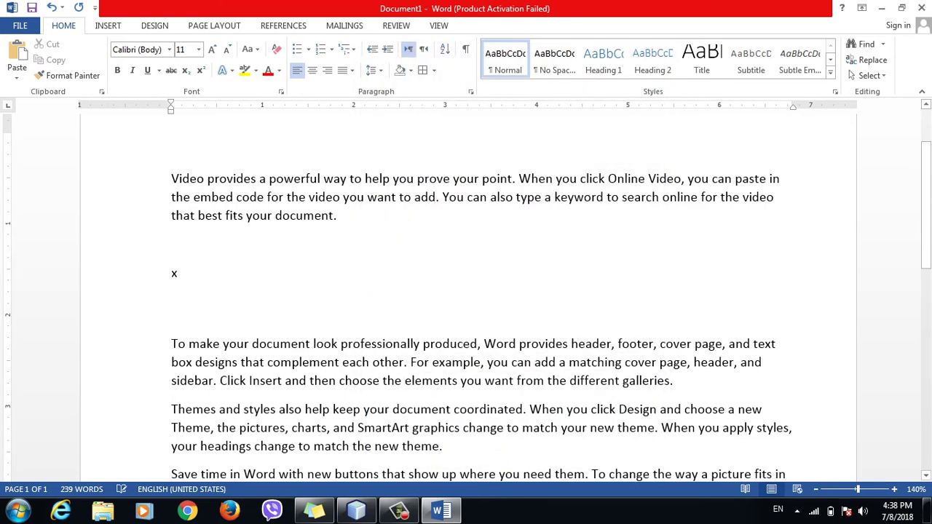
text(cvxvdsd)
key(Return)
text(fsdfsd)
key(Return)
text(fsdf)
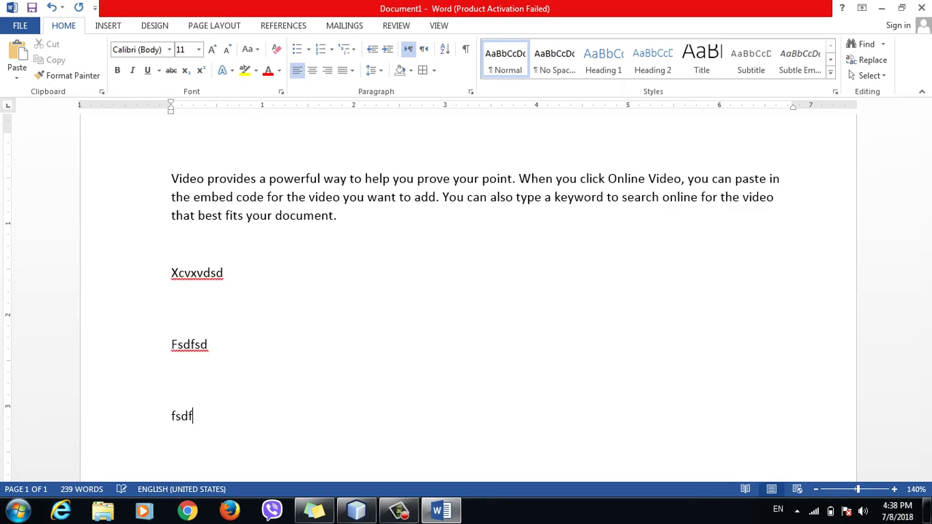
text(sd)
key(Return)
text(fsdfsdfs)
key(Return)
text(fsdf)
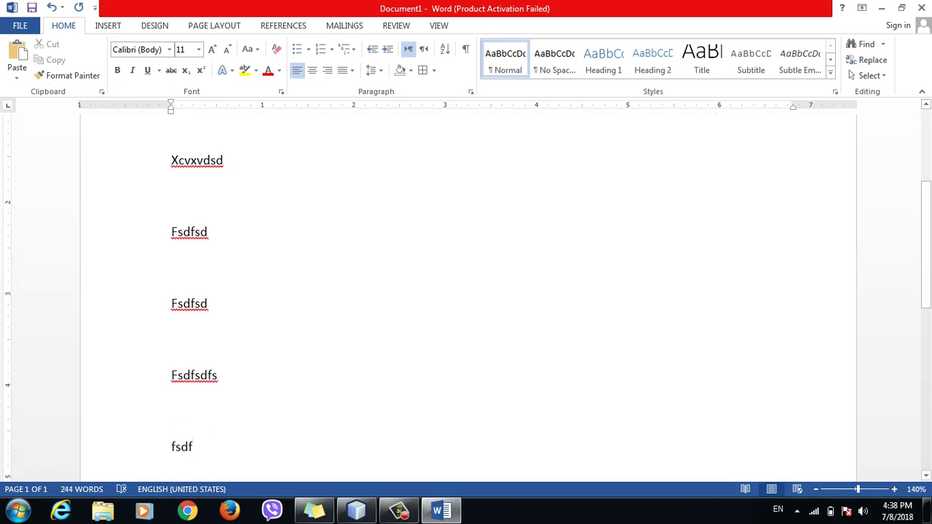
- Set Spacing Before to 0 pt in the Paragraph dialog, keeping 42 pt after
click(375, 70)
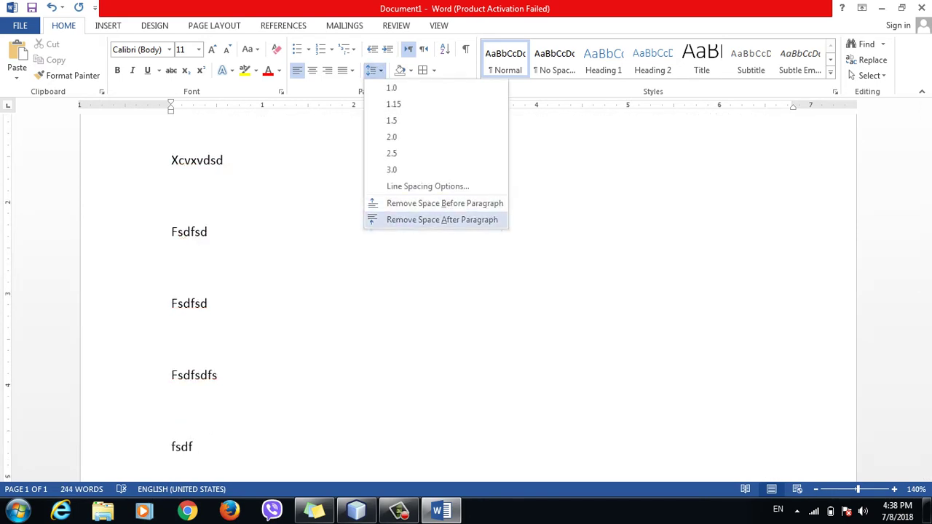
click(427, 186)
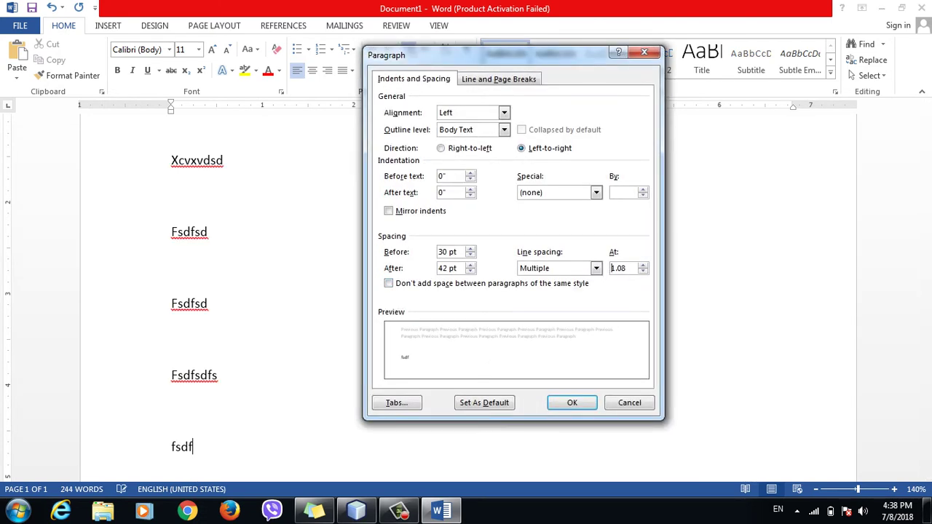
click(469, 249)
click(470, 249)
click(470, 249)
click(470, 249)
click(470, 249)
click(470, 249)
key(Down)
key(Down)
key(Down)
key(Down)
key(Down)
key(Down)
key(Down)
key(Down)
key(Down)
key(Down)
key(Down)
key(Down)
key(Down)
key(Down)
key(Down)
key(Down)
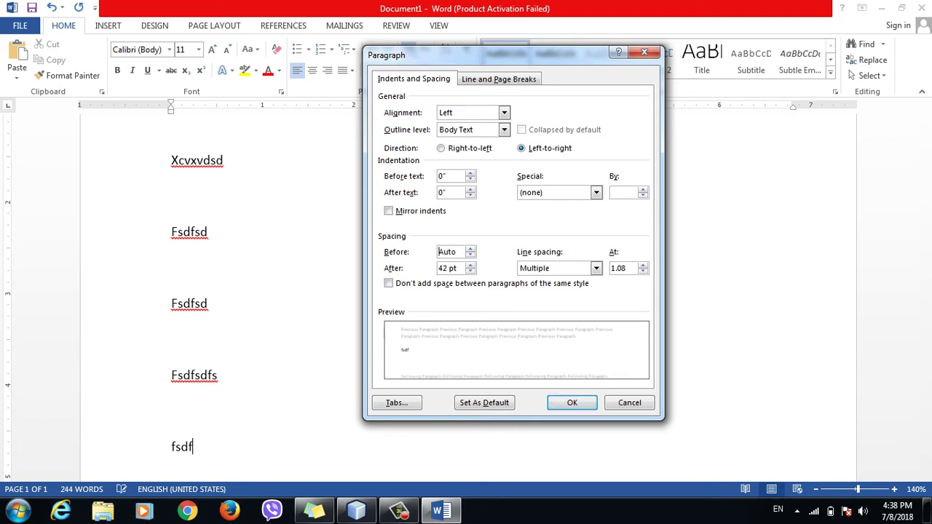
key(Up)
key(Return)
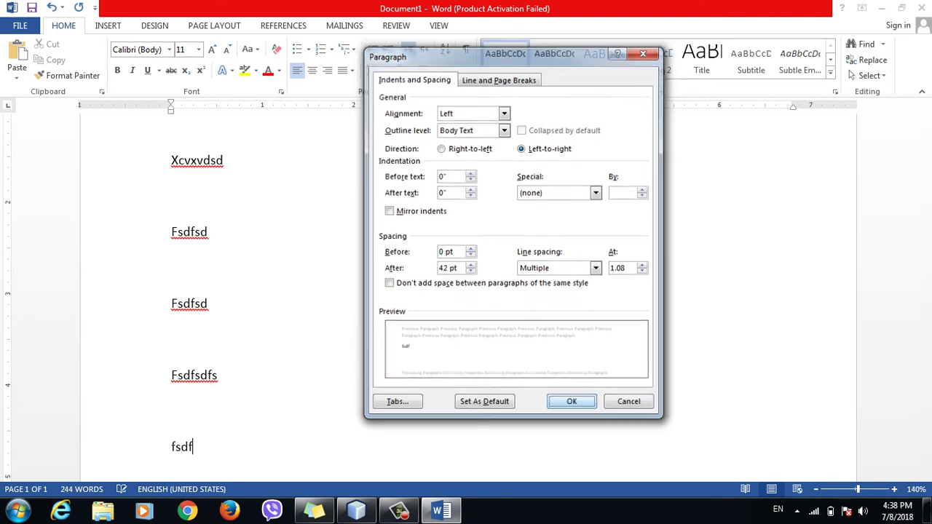
- Add the lines "sdfsdf" and "sfsdfsdfsdfsdf", then dismiss the download manager warning
key(Return)
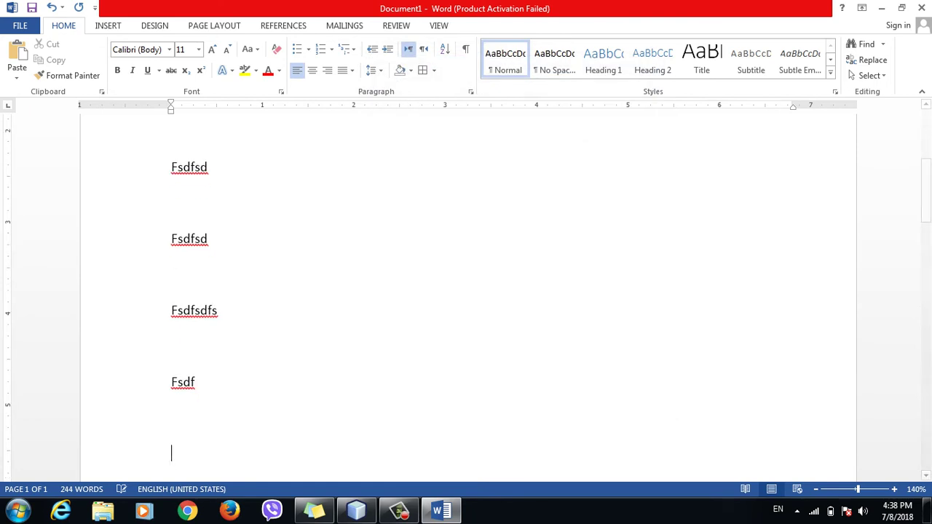
text(sdfsdf)
key(Return)
text(sfsdfsdfsdfsdf)
key(Return)
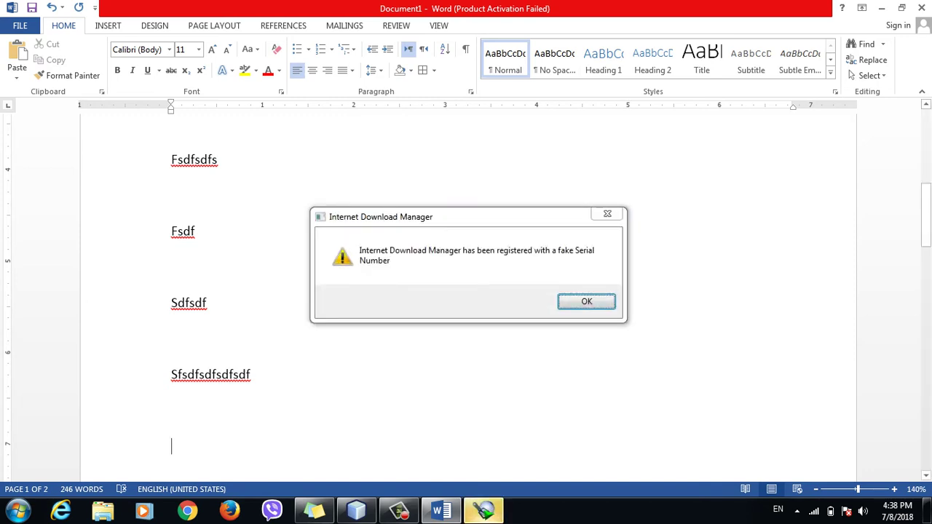
key(Return)
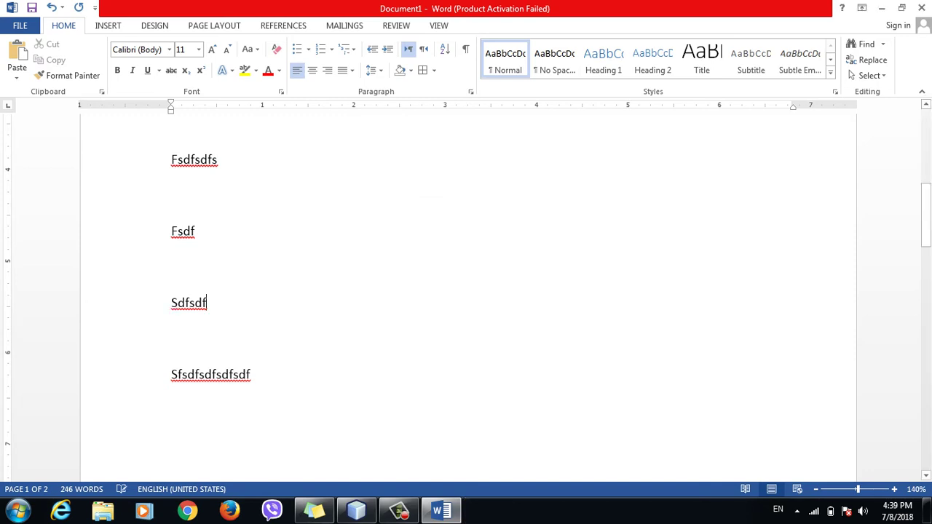
- Move to the start of the "Video provides" paragraph and set its Spacing Before to 60 pt
click(181, 374)
click(189, 302)
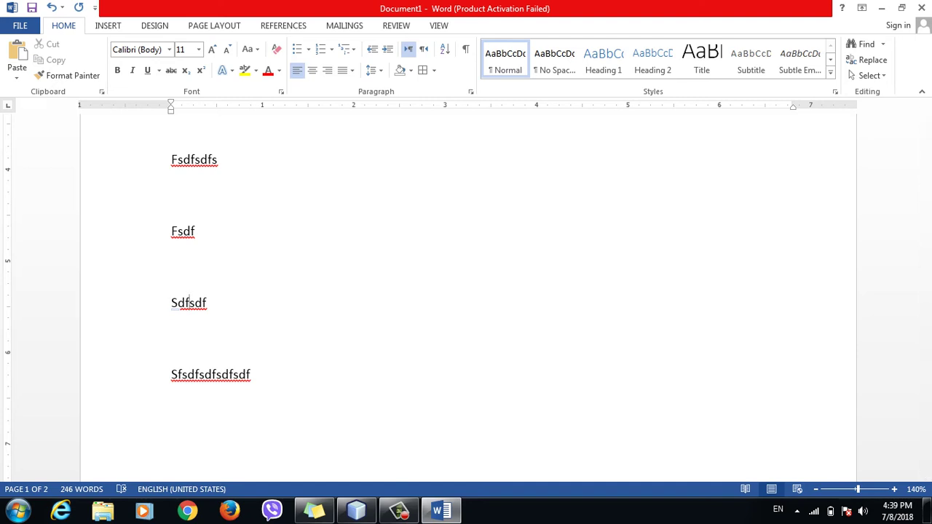
key(Up)
key(Up)
key(Up)
key(Up)
key(Up)
key(Up)
key(Up)
key(Up)
key(Up)
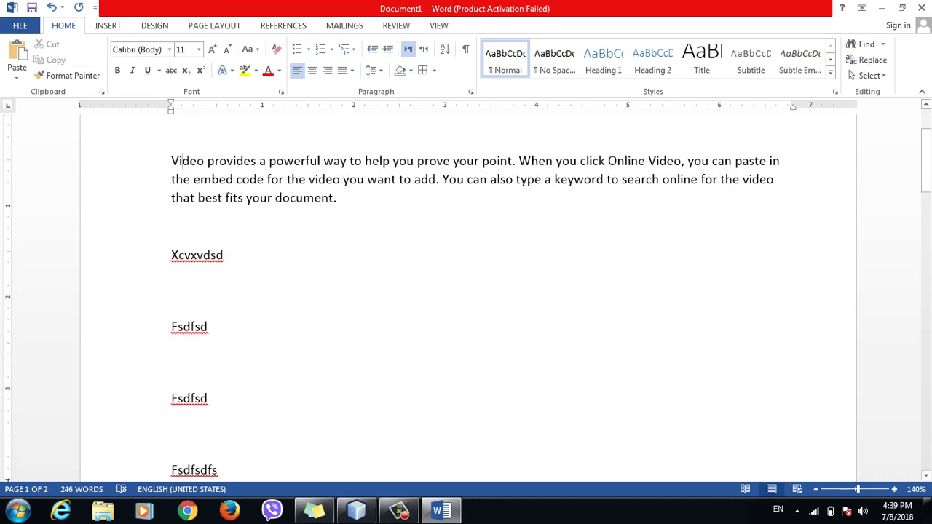
key(Left)
key(Left)
click(375, 70)
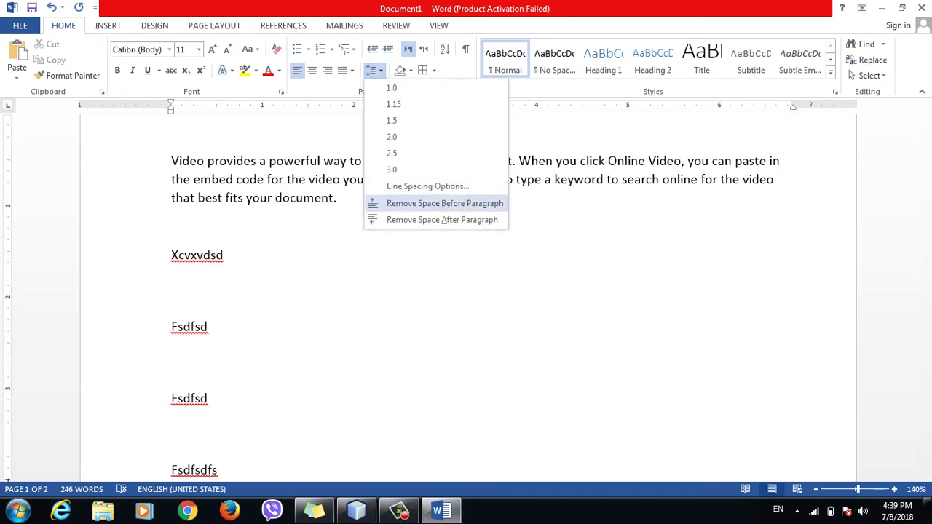
key(Return)
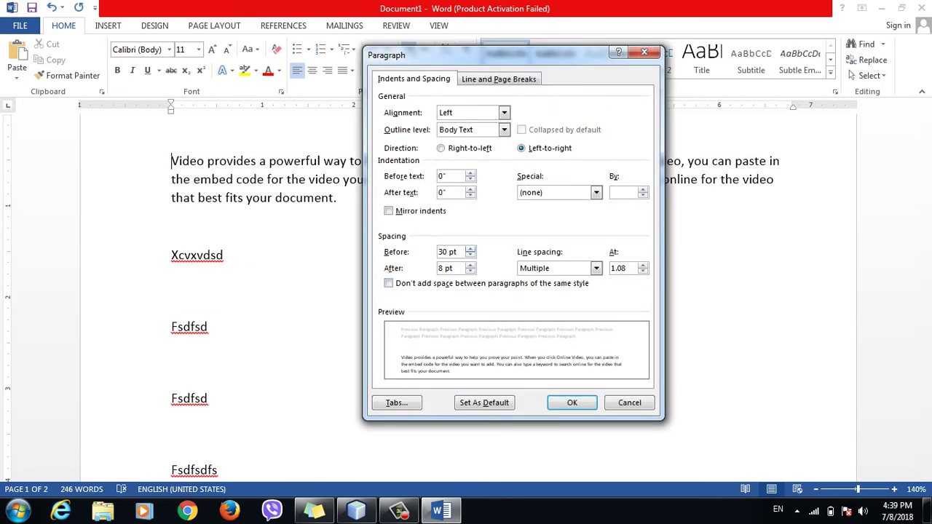
click(470, 249)
click(470, 248)
click(470, 249)
click(470, 248)
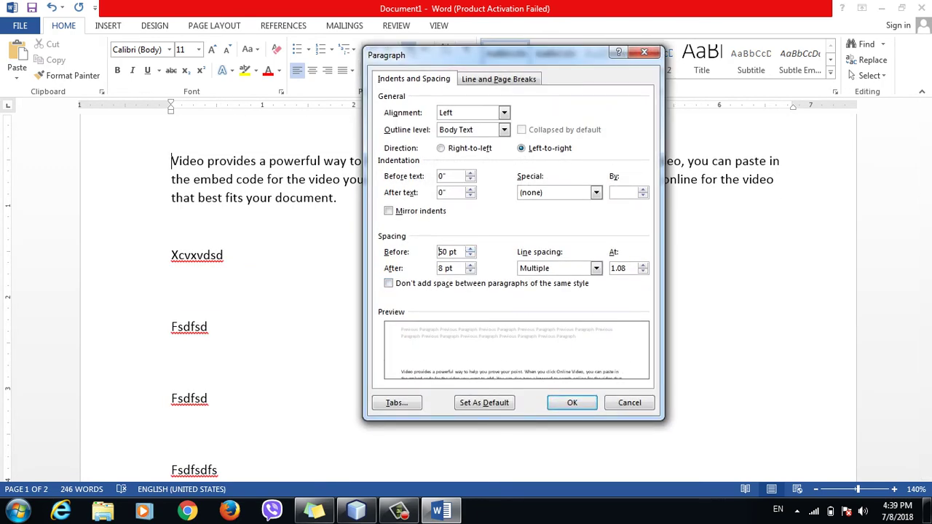
click(469, 248)
key(Return)
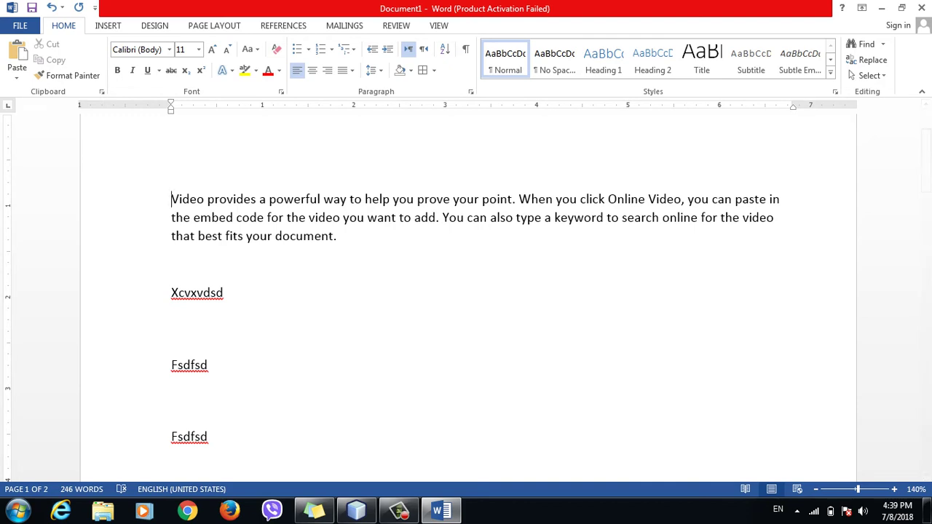
- Put the caret at the end of the "Video provides" paragraph and raise its Spacing After toward 42 pt
key(Down)
key(Down)
key(Down)
key(Down)
key(Right)
key(Up)
key(Up)
key(Up)
key(Up)
key(Up)
key(Up)
key(Right)
key(Right)
key(Right)
key(Right)
key(ctrl+Right)
key(ctrl+Right)
key(ctrl+Right)
key(Down)
key(alt+h)
key(k)
key(Down)
key(Down)
key(Down)
key(Return)
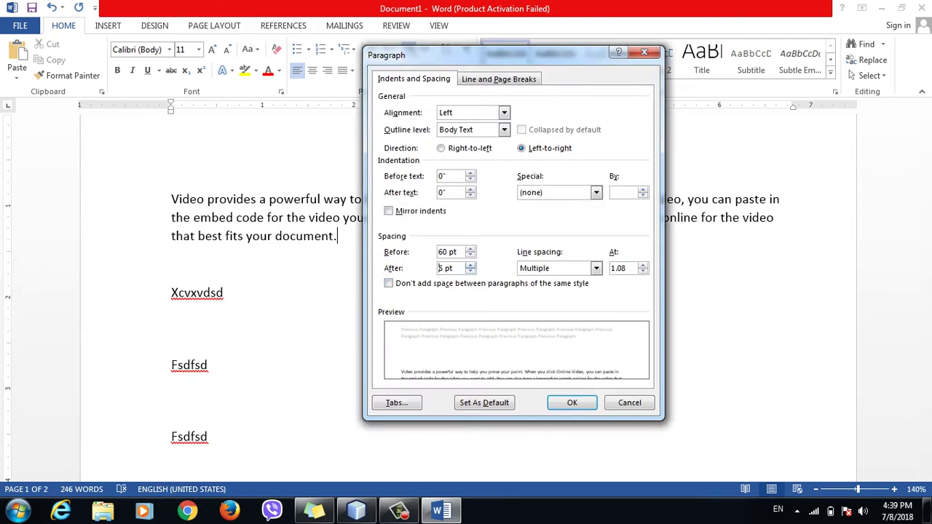
key(Up)
key(Up)
key(Up)
key(Up)
key(Up)
- Apply the 42 pt after-spacing and type two lines of random filler text
key(Return)
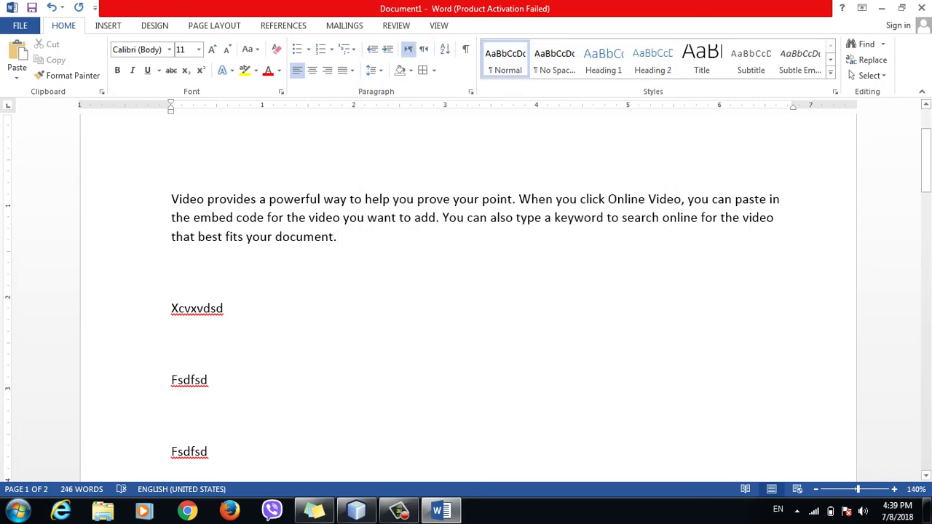
text(ksfjlksdfjlksdfklsjdflsd)
key(Return)
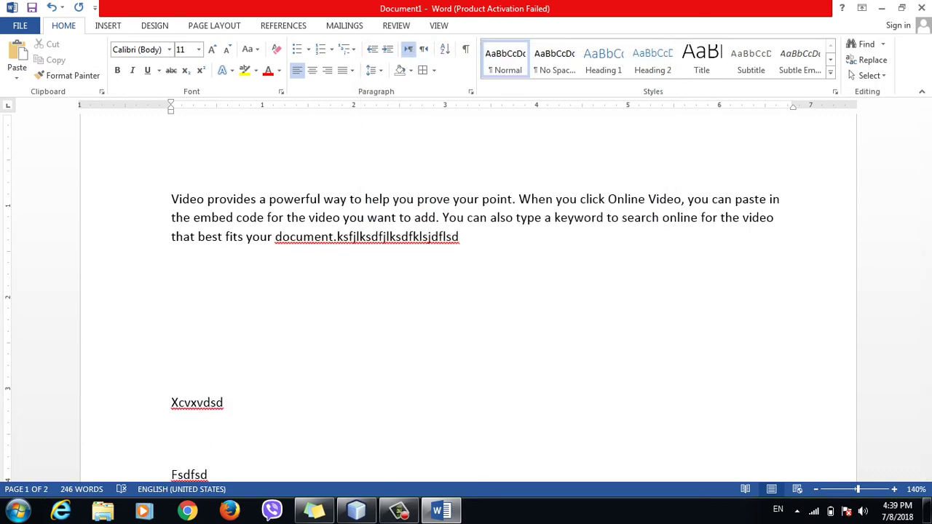
text(sfsdkfklsdfklsdjfklsdjfklsdfklsdfskdfj)
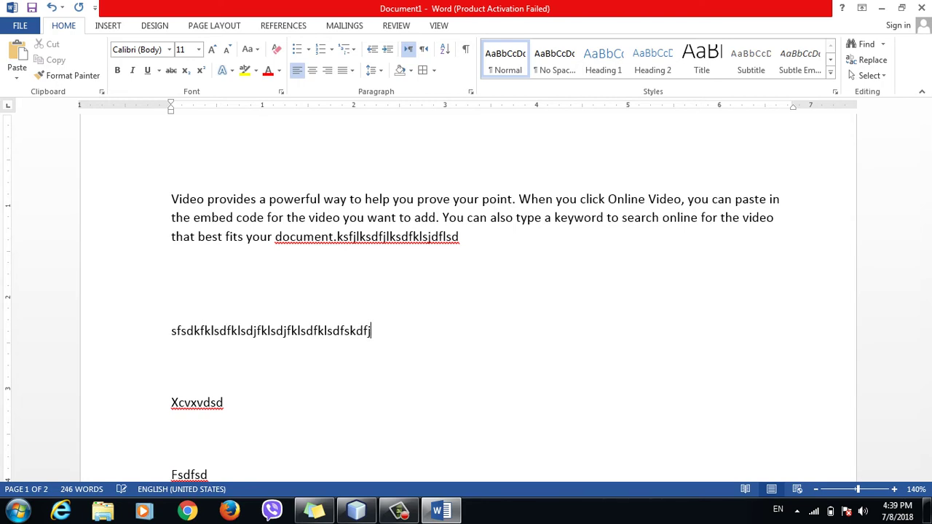
text(lskdf)
key(Return)
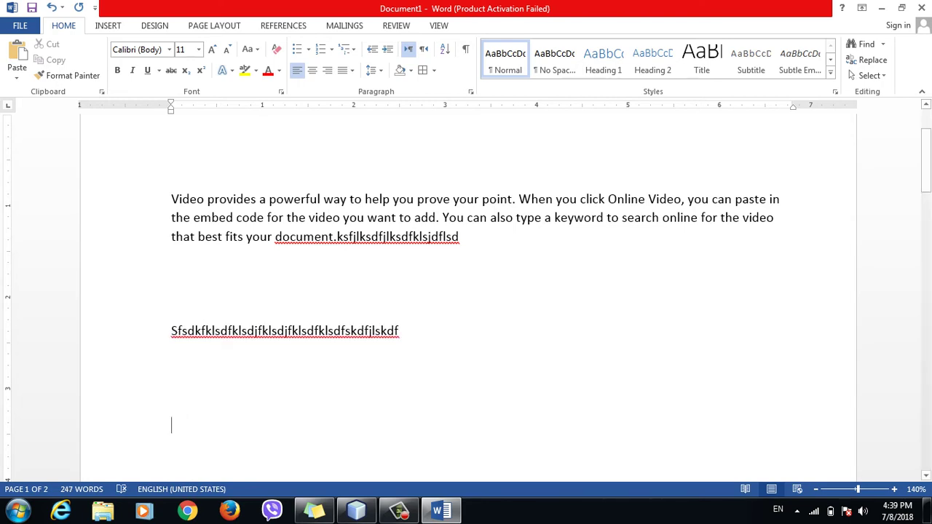
- Look through the Special indent options in the Paragraph dialog, then cancel without changes
click(375, 70)
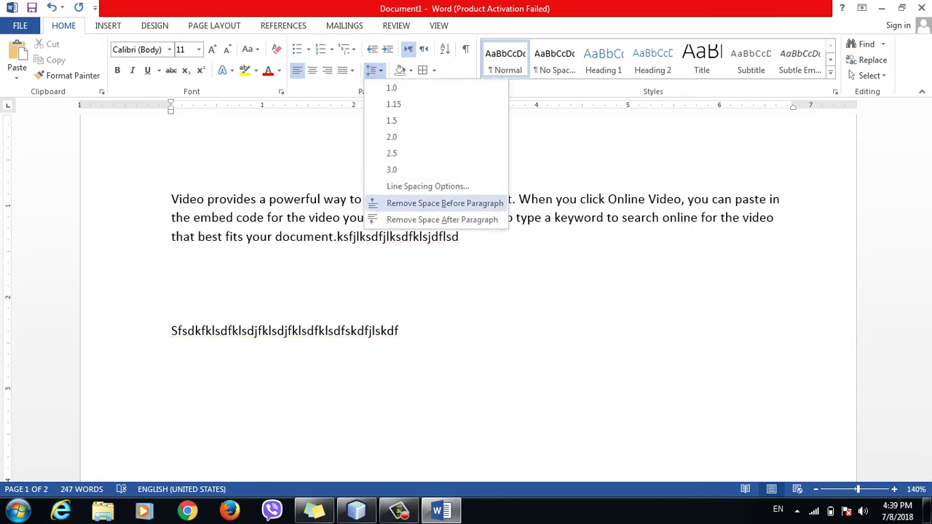
click(428, 185)
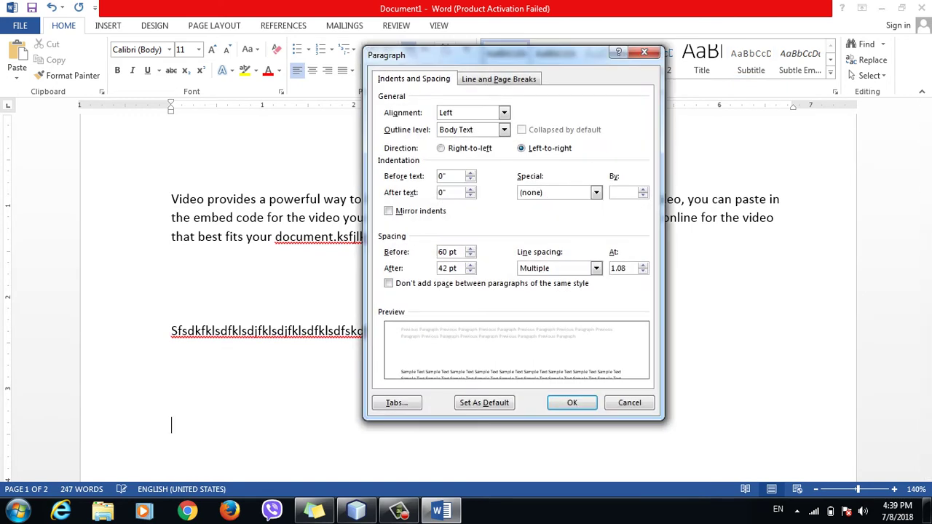
click(596, 192)
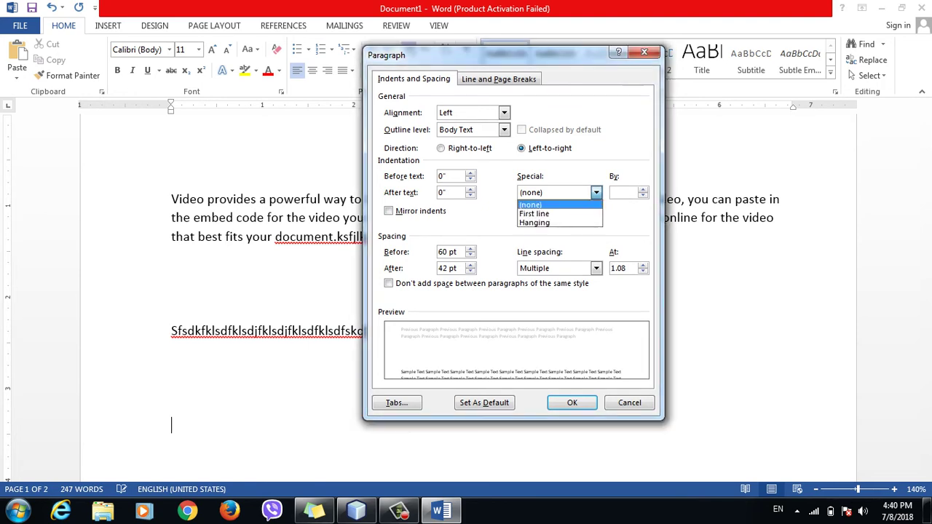
key(Escape)
key(Escape)
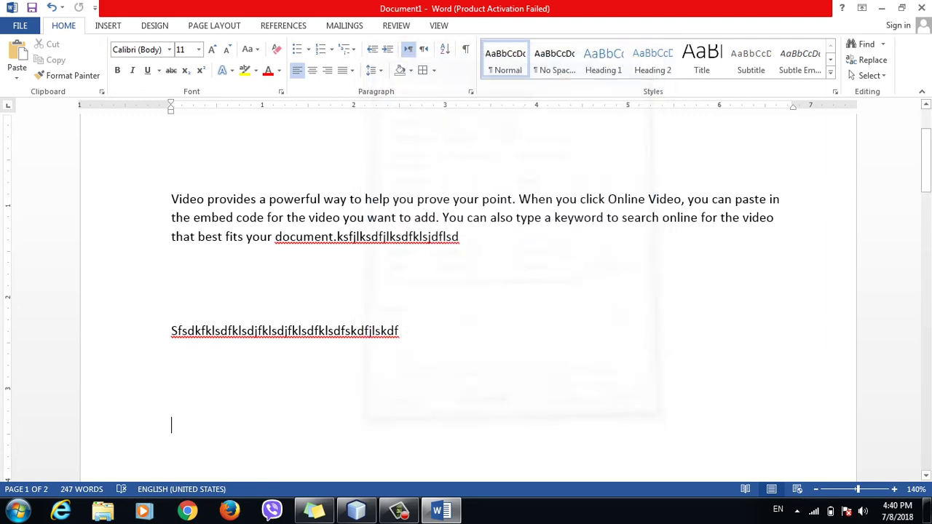
- Regenerate five =rand() sample paragraphs and add a "Computer" line above them
key(ctrl+a)
key(Delete)
text(=r)
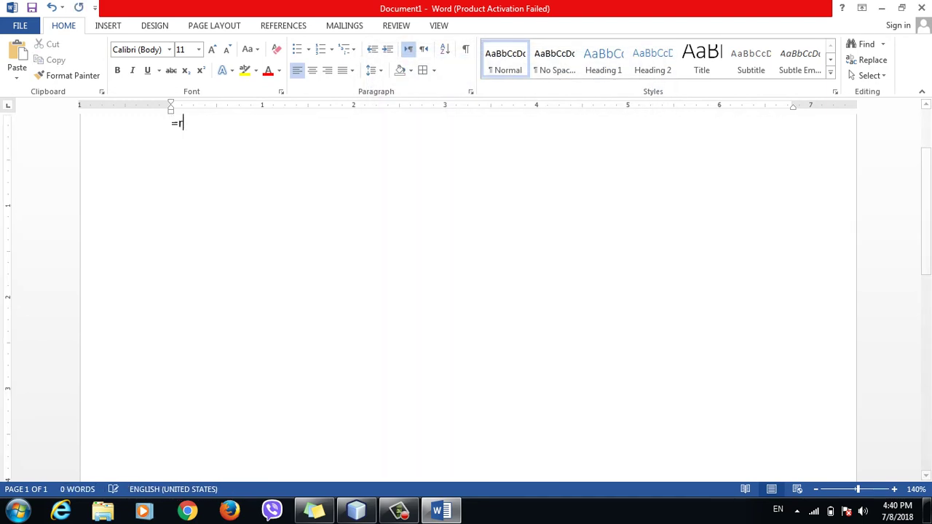
text(and())
key(Return)
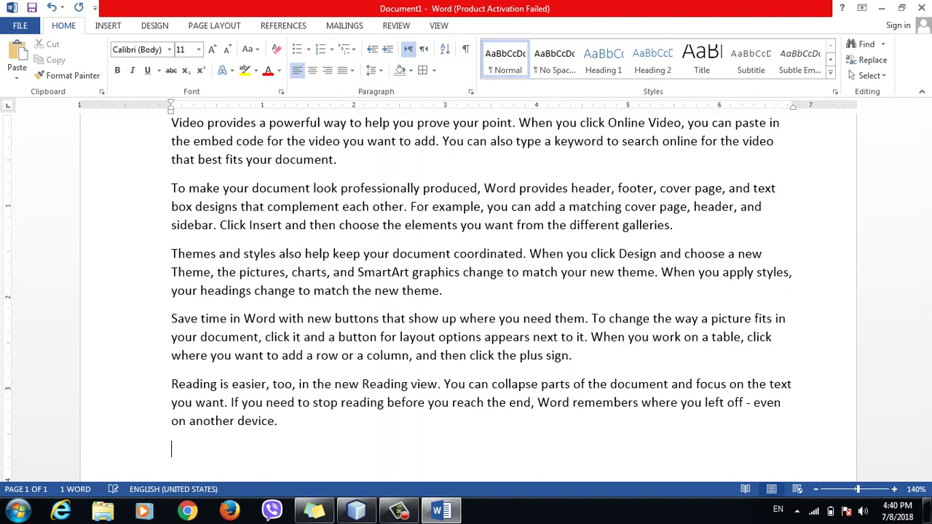
key(Up)
key(Up)
key(Up)
key(Up)
key(Up)
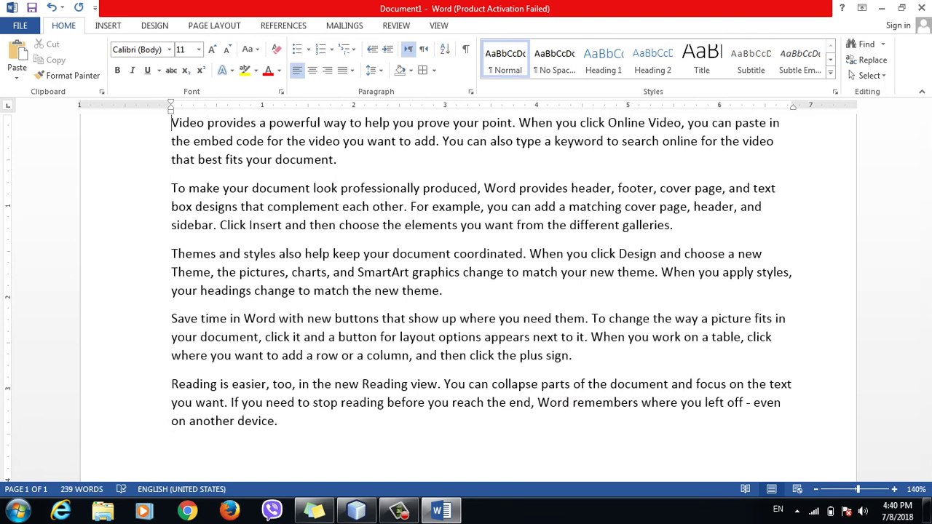
key(Return)
key(Up)
text(comp)
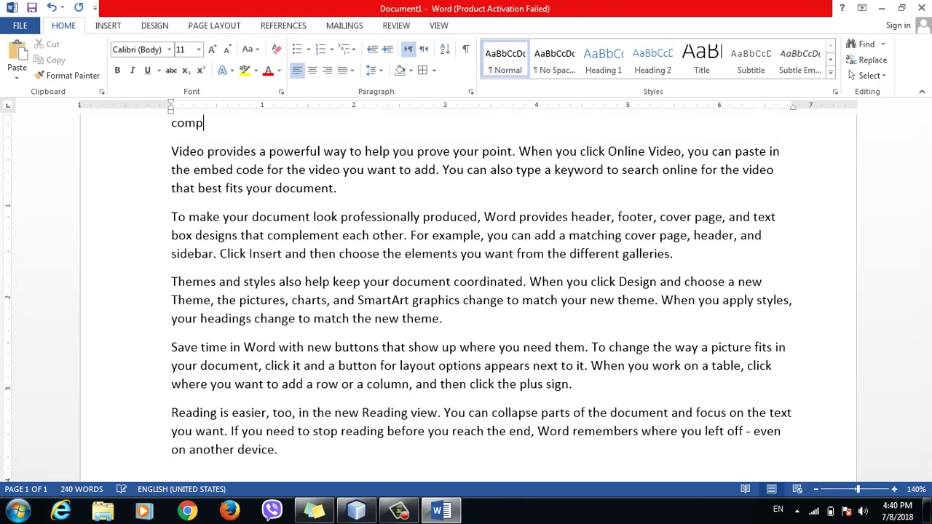
text(t)
key(BackSpace)
text(uter)
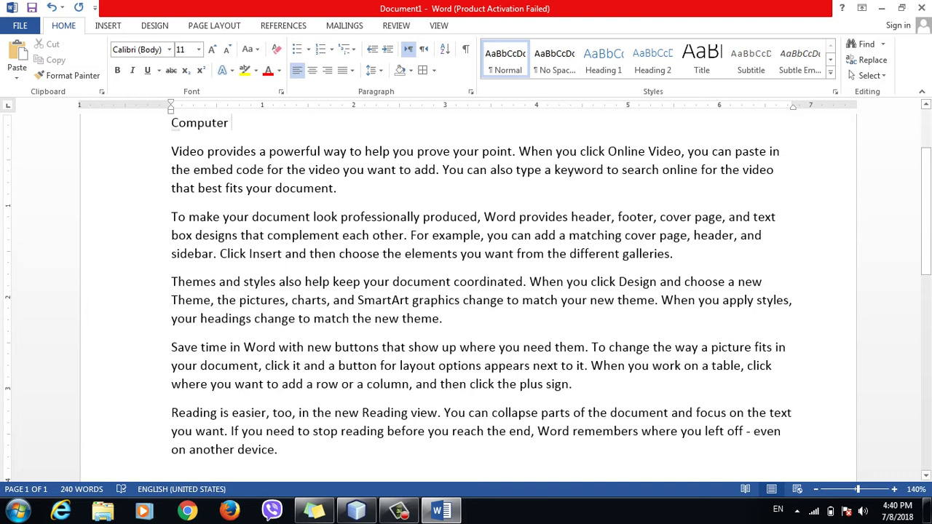
- Give the "Computer" line a 0.5" first-line indent
drag(239, 124, 172, 125)
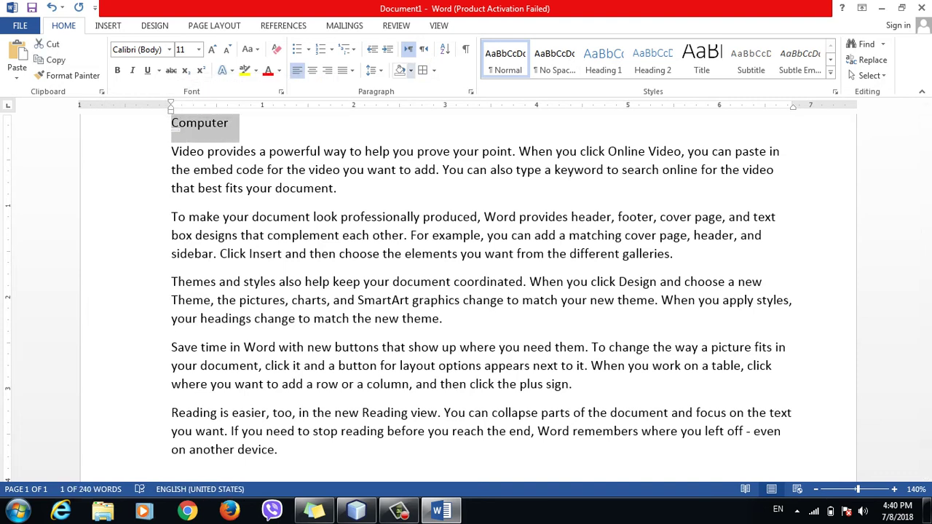
click(410, 70)
click(375, 70)
click(375, 70)
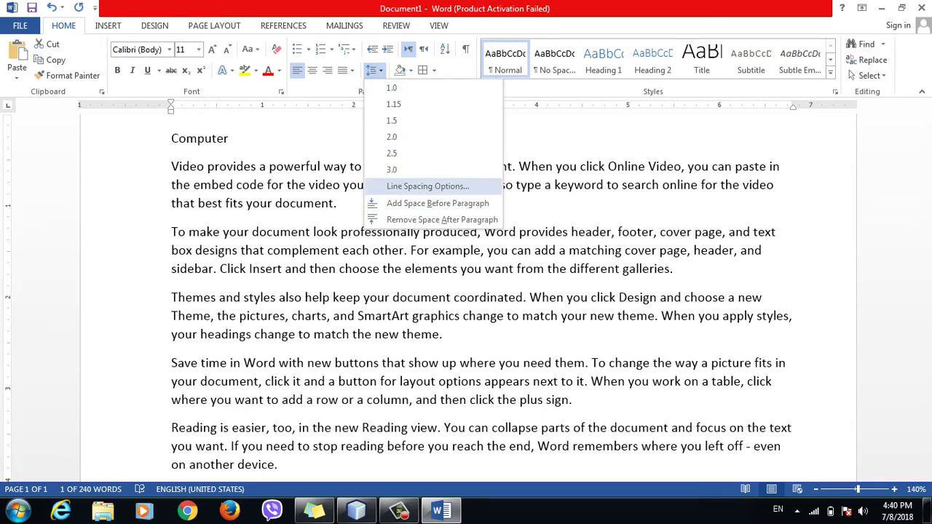
click(428, 186)
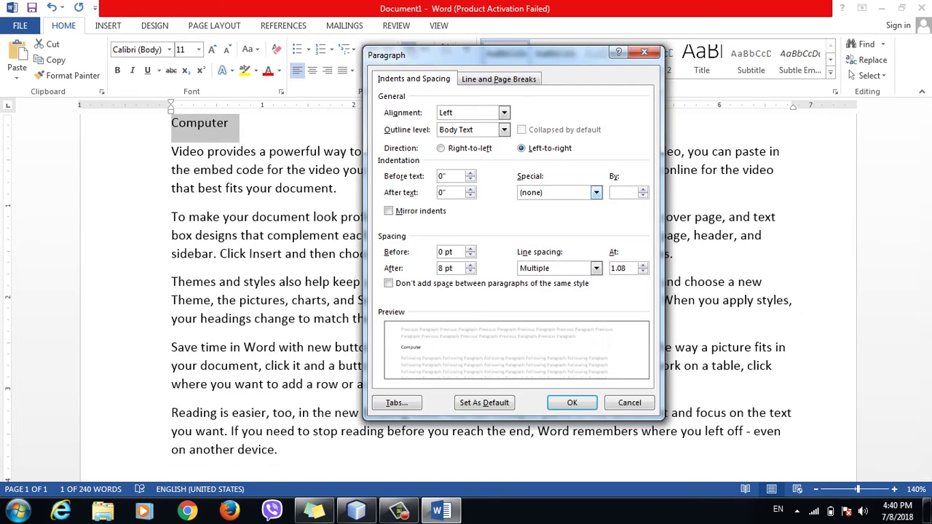
click(596, 193)
click(539, 211)
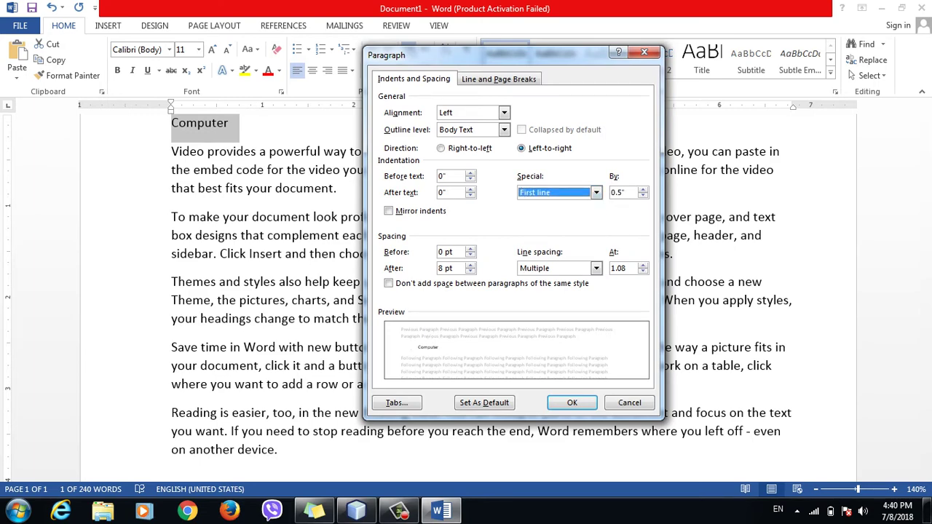
click(572, 403)
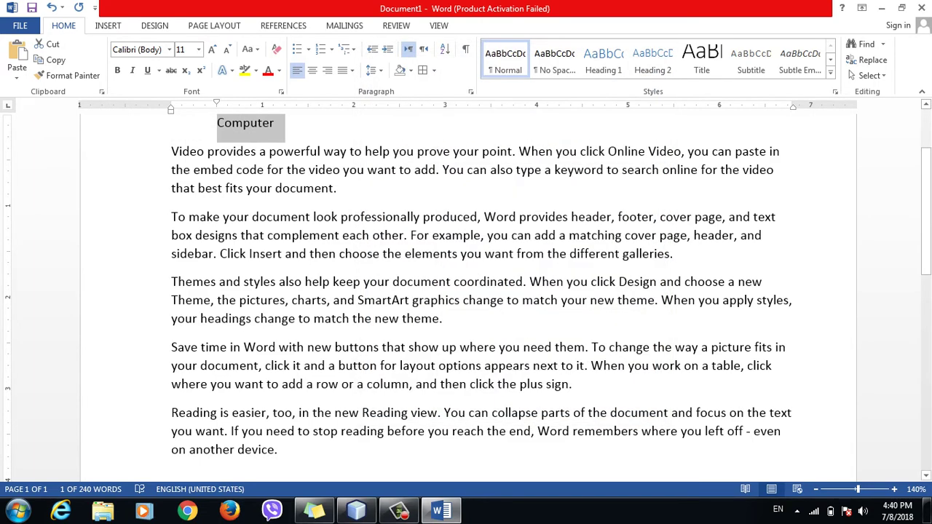
click(338, 188)
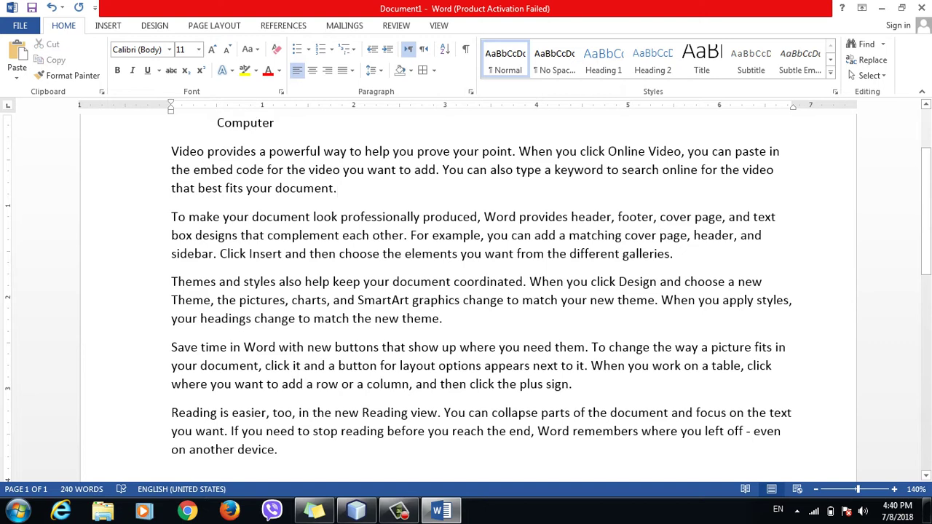
drag(337, 188, 219, 123)
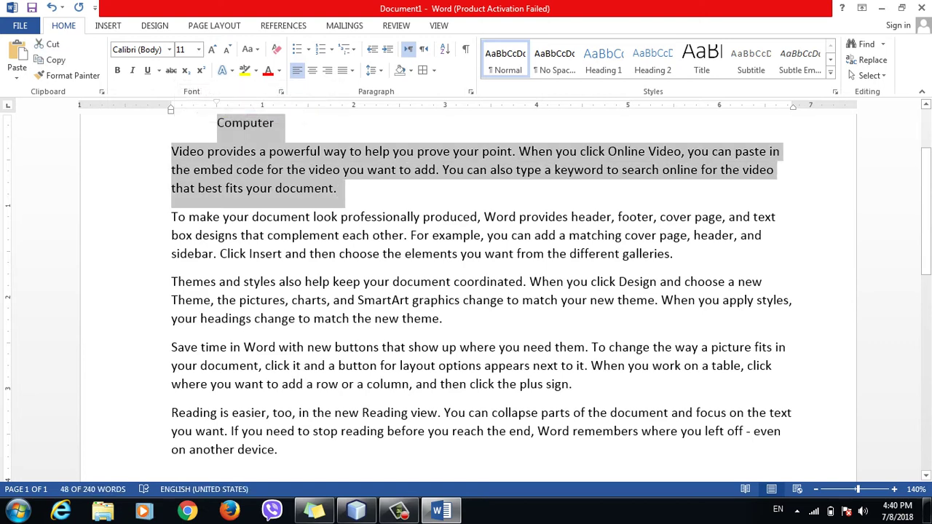
click(304, 188)
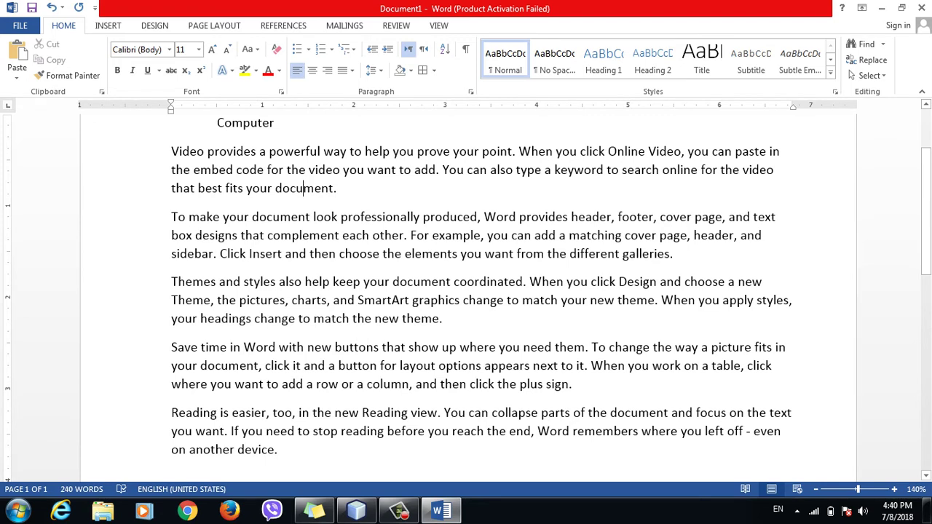
key(alt+p)
key(s)
key(p)
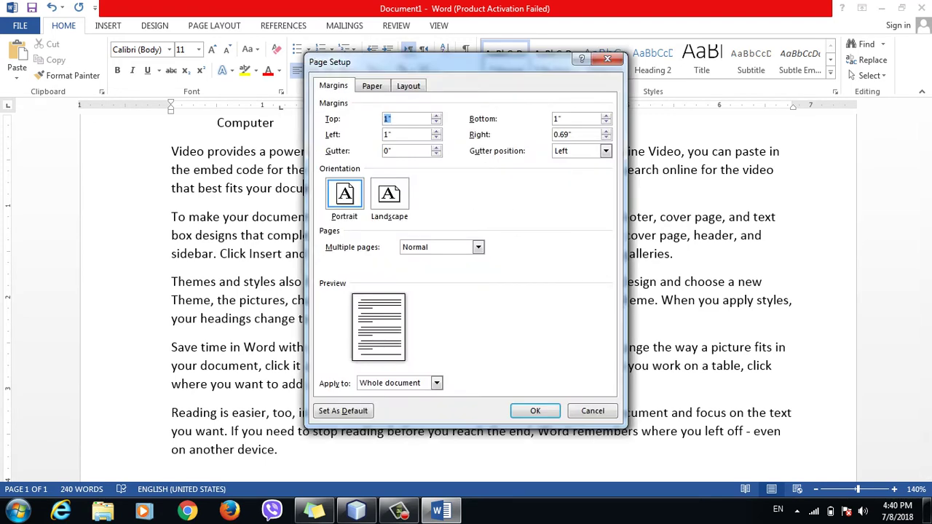
click(608, 58)
click(276, 123)
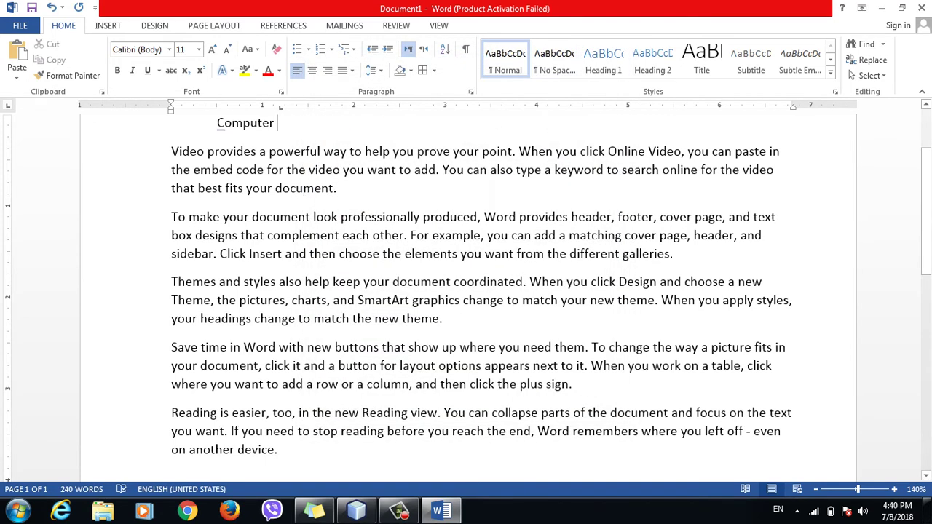
text(to hea)
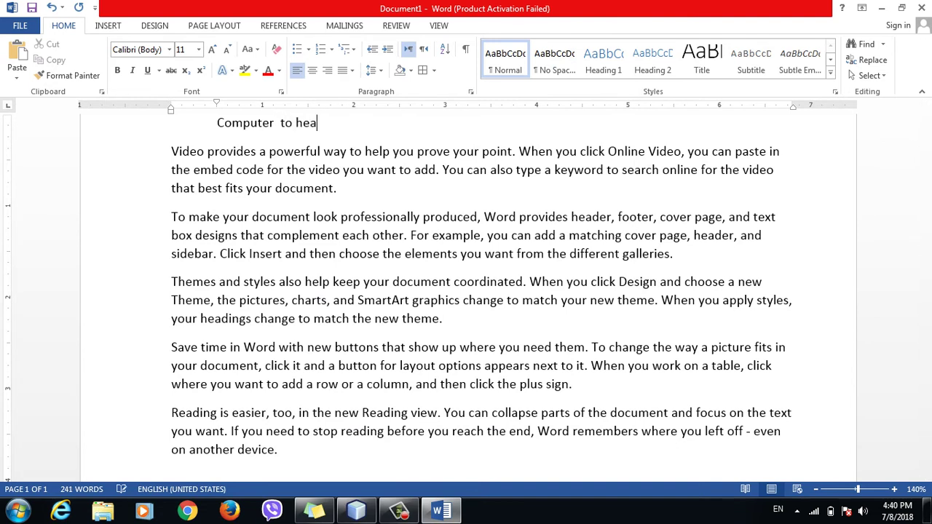
text(d)
text( master )
text(go)
text(s)
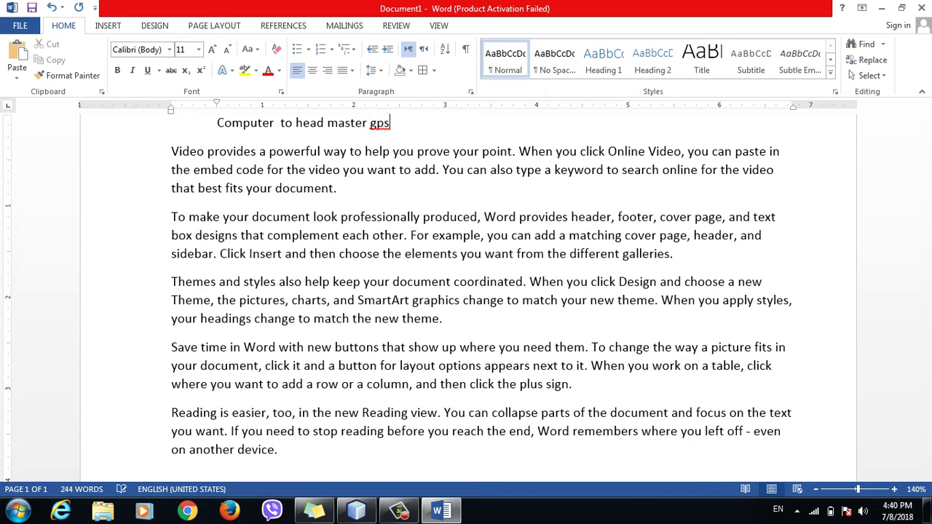
key(BackSpace)
key(BackSpace)
key(BackSpace)
text(GPS)
key(Return)
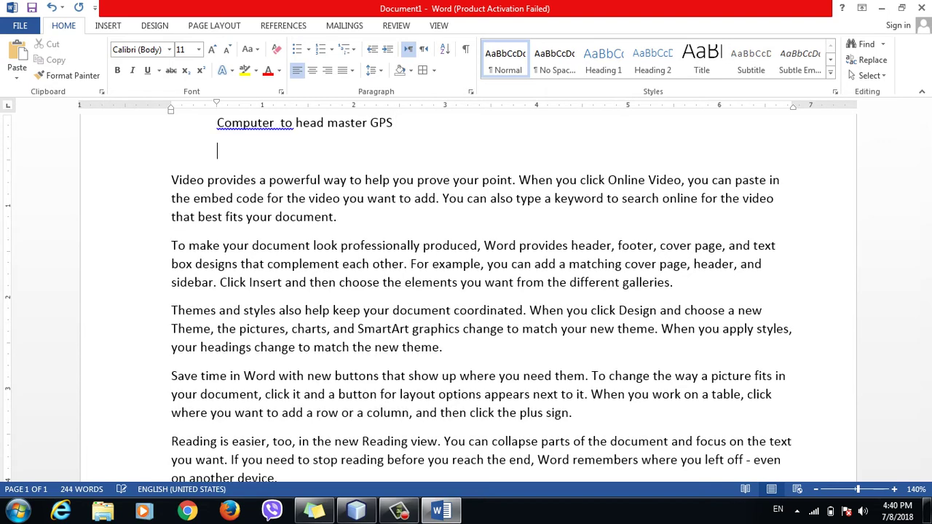
text(....)
key(Return)
text(Sir)
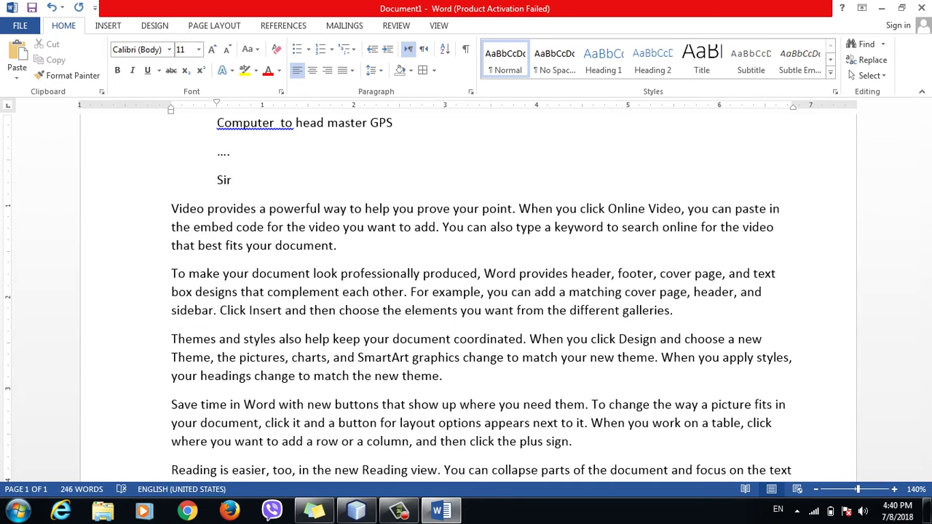
key(Return)
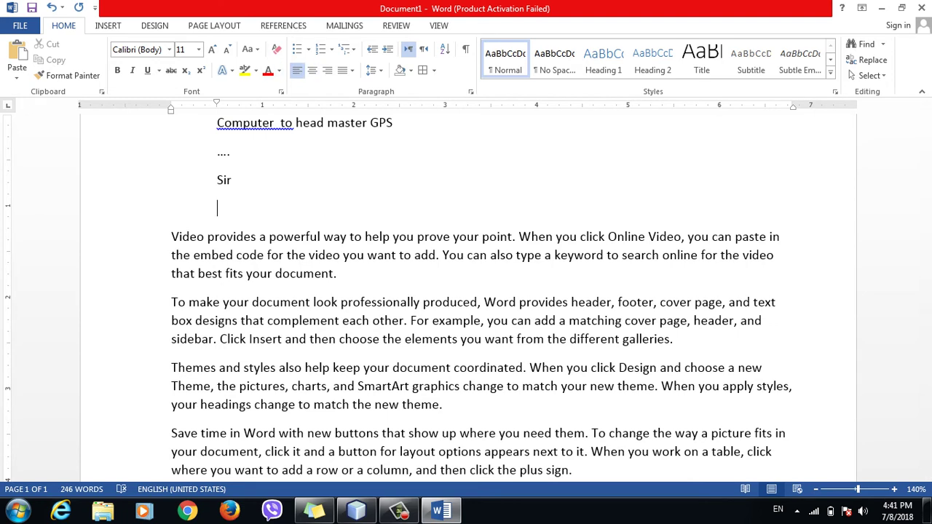
- Select the "Video provides…" paragraph after abandoning an over-large first selection
mouse_move(336, 274)
mouse_down()
mouse_move(171, 237)
mouse_move(217, 180)
mouse_move(217, 123)
mouse_up()
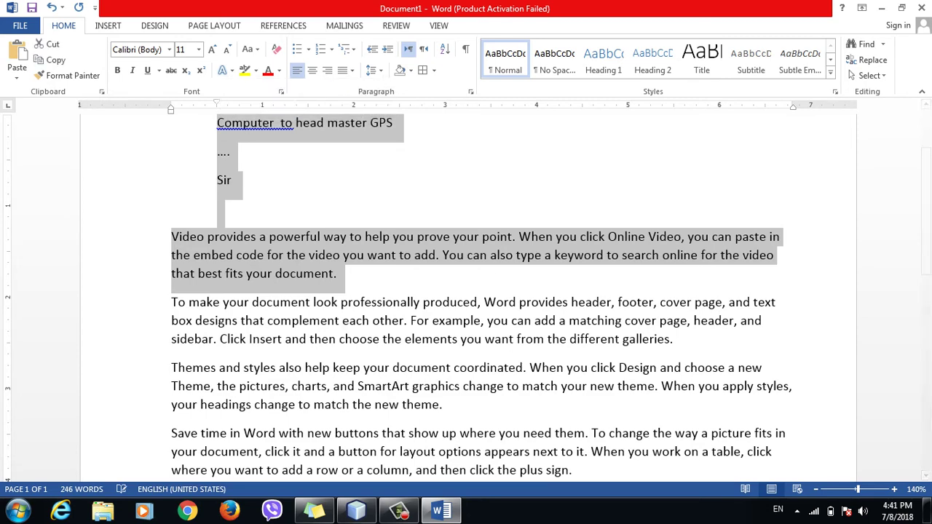
click(375, 69)
key(Escape)
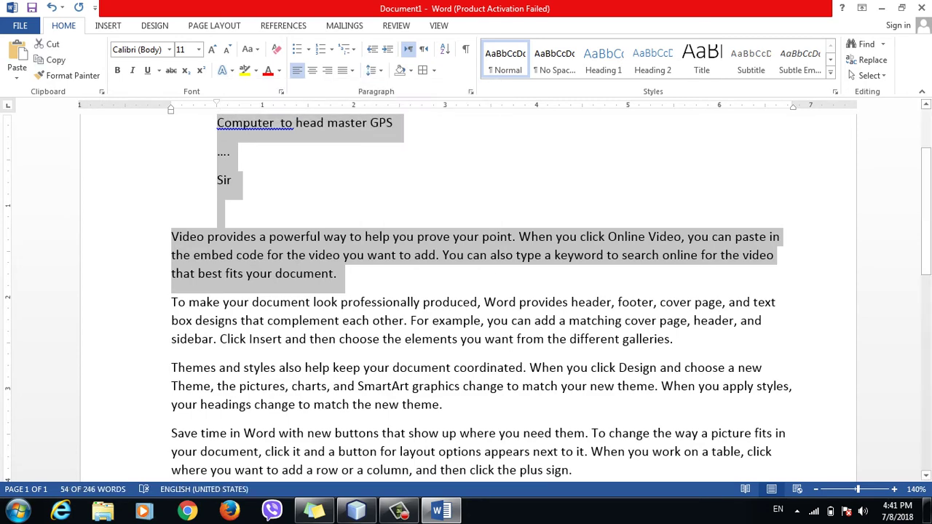
click(336, 274)
mouse_move(336, 274)
mouse_down()
mouse_move(198, 274)
mouse_move(171, 237)
mouse_up()
- Apply a 1.19" hanging indent to the "Video provides…" paragraph
click(375, 70)
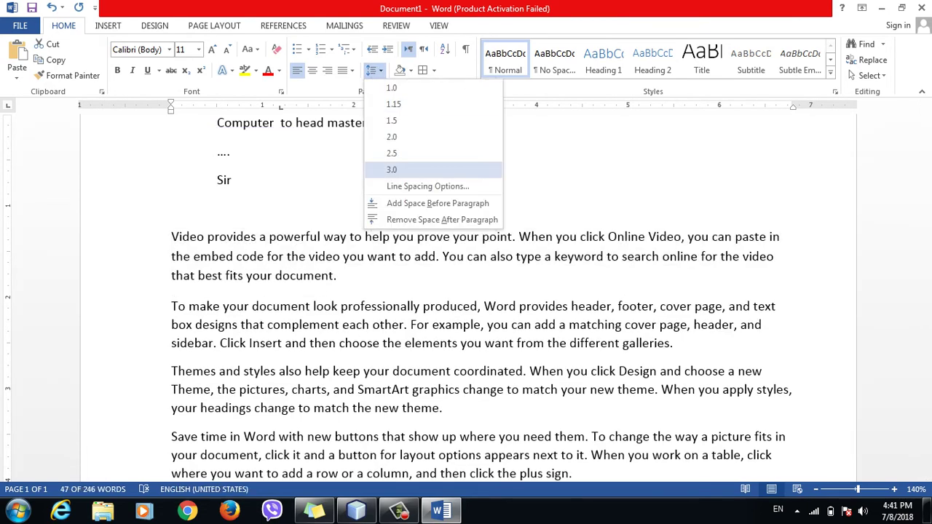
click(428, 184)
click(596, 192)
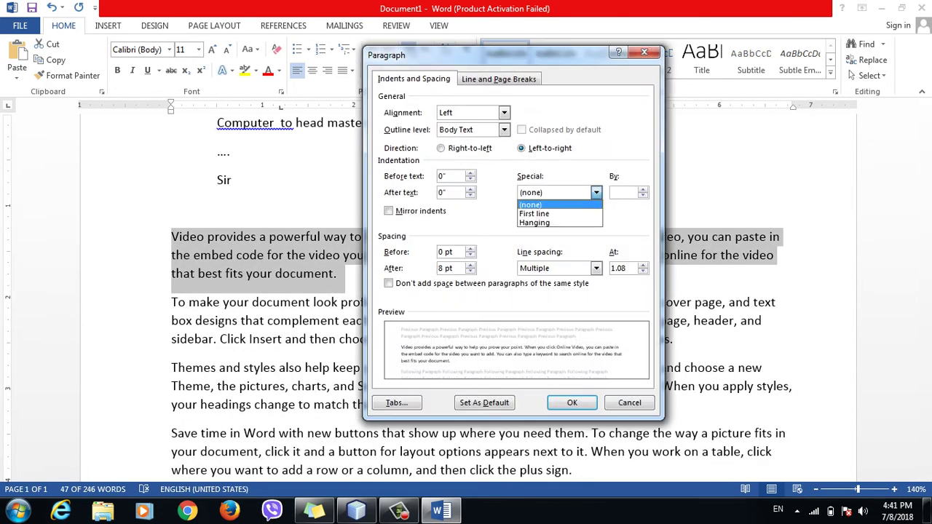
click(536, 218)
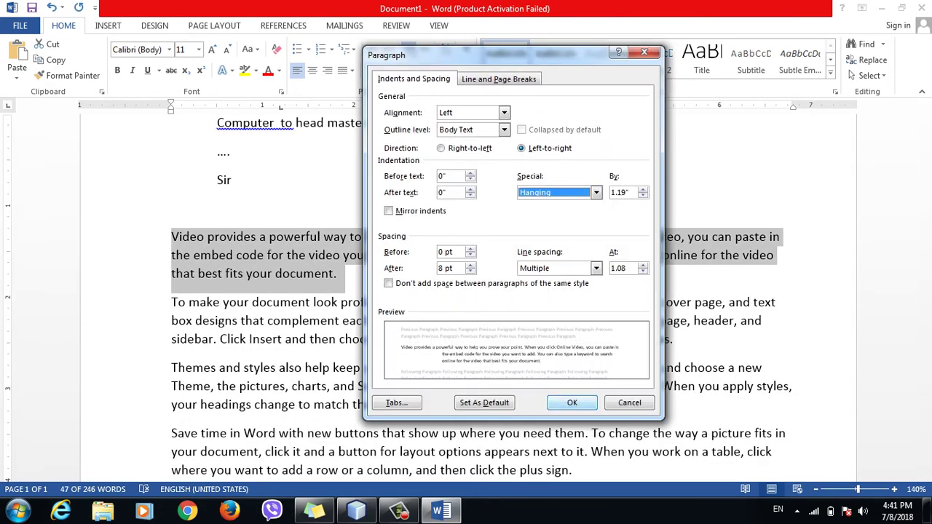
click(572, 402)
click(280, 255)
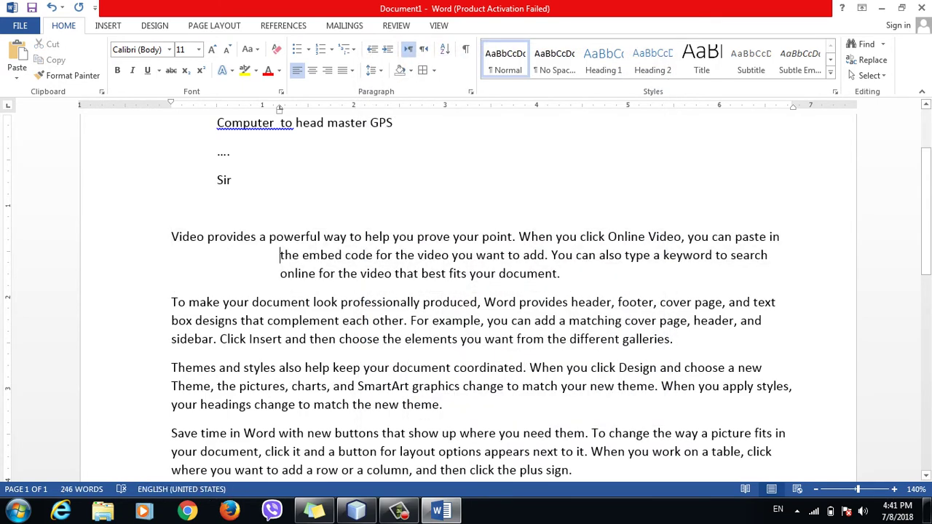
drag(172, 236, 562, 274)
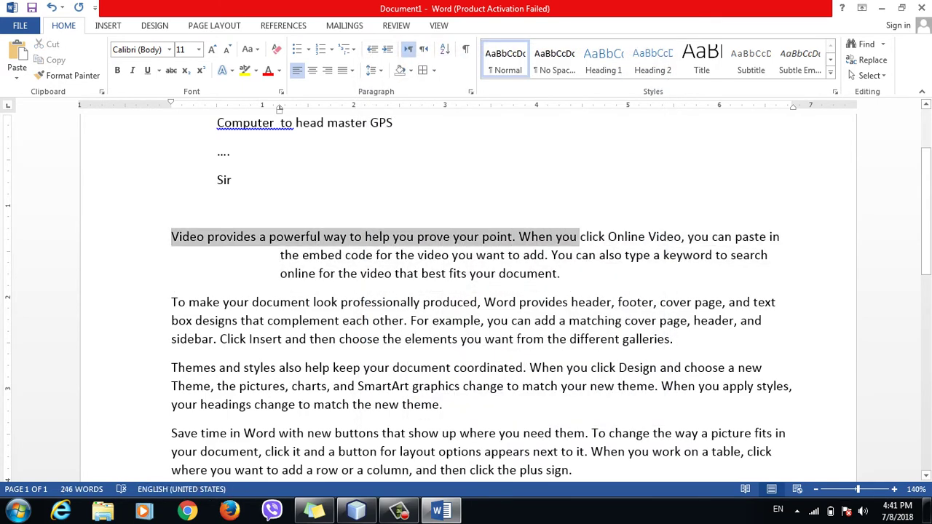
click(561, 274)
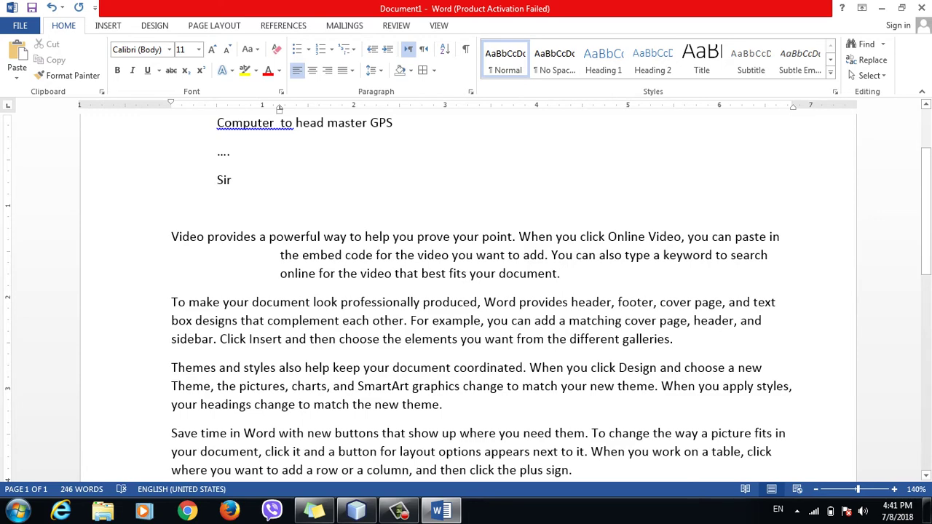
- Select the four sample paragraphs and give them a hanging indent
shift+click(572, 470)
drag(561, 274, 171, 236)
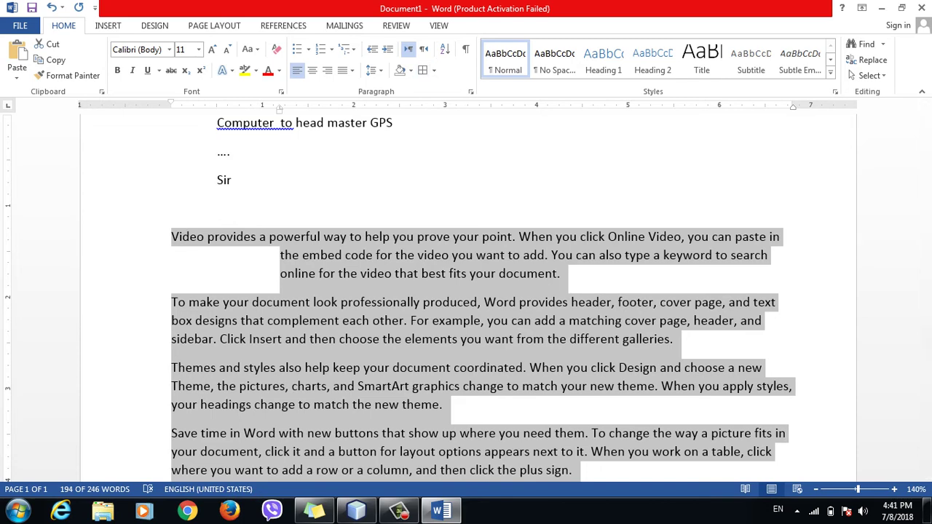
click(374, 70)
click(428, 186)
click(596, 192)
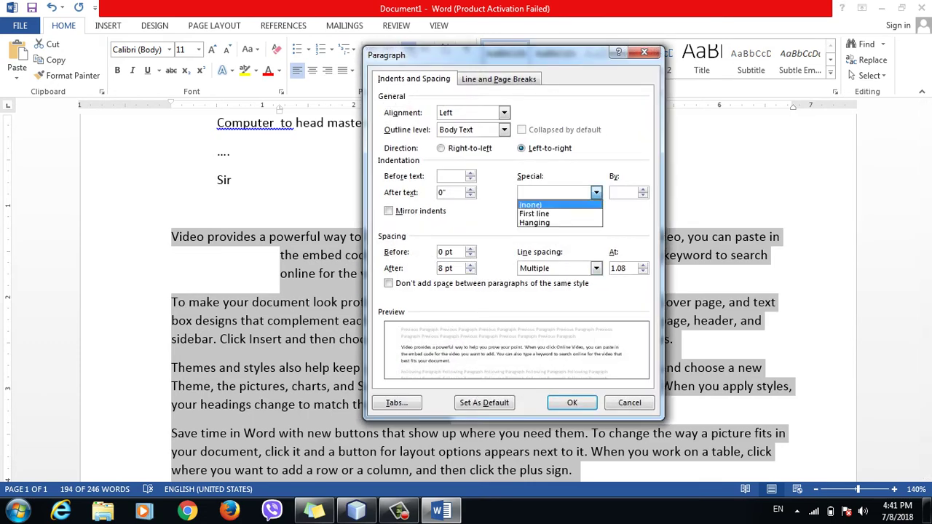
click(539, 223)
key(Return)
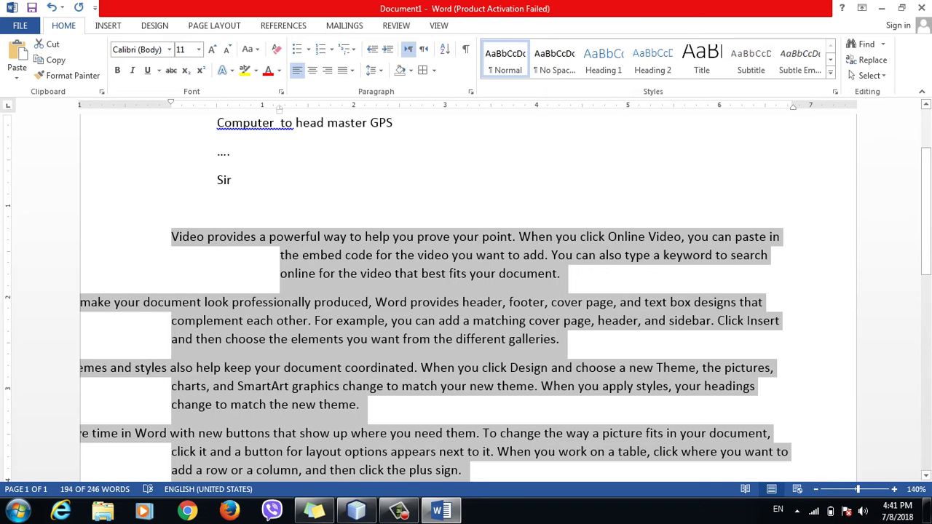
scroll(467, 291, down, 3)
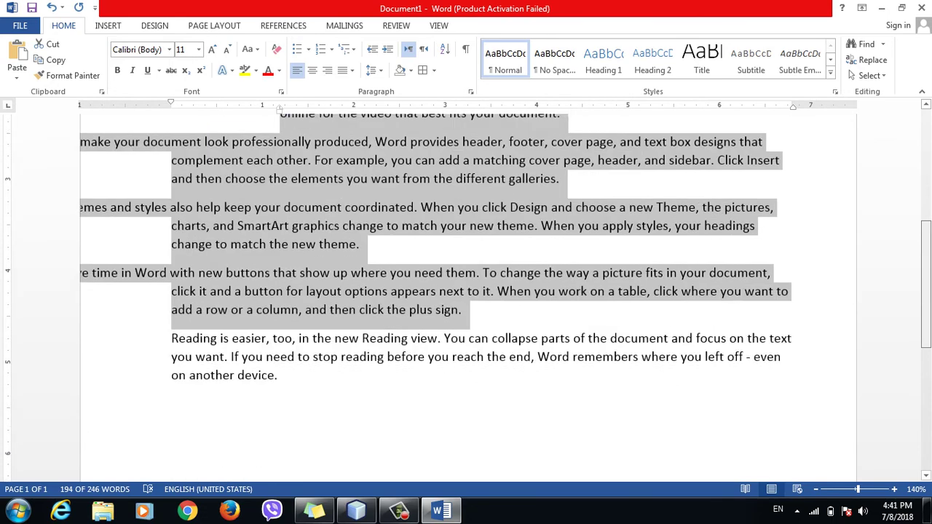
scroll(466, 291, down, 2)
scroll(466, 292, up, 2)
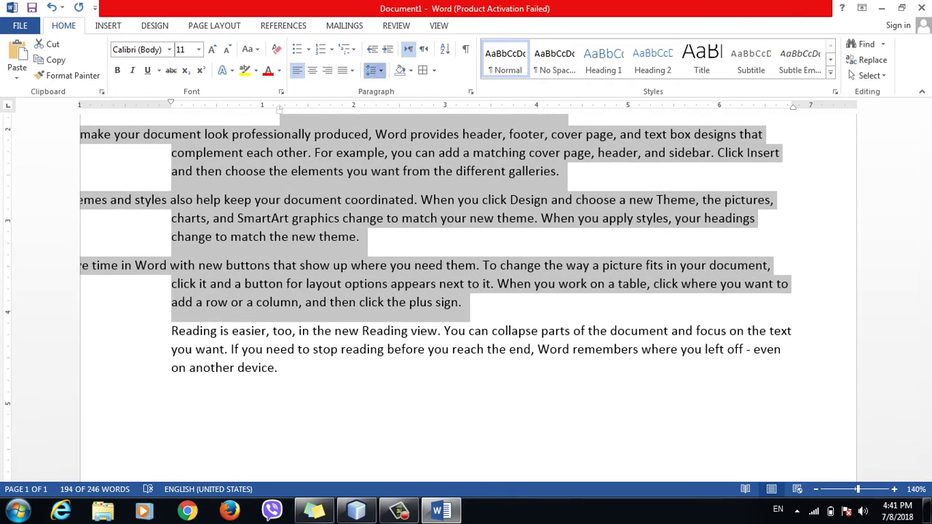
- Change the special indent to a first-line indent of 0.1 inch
click(372, 70)
click(427, 186)
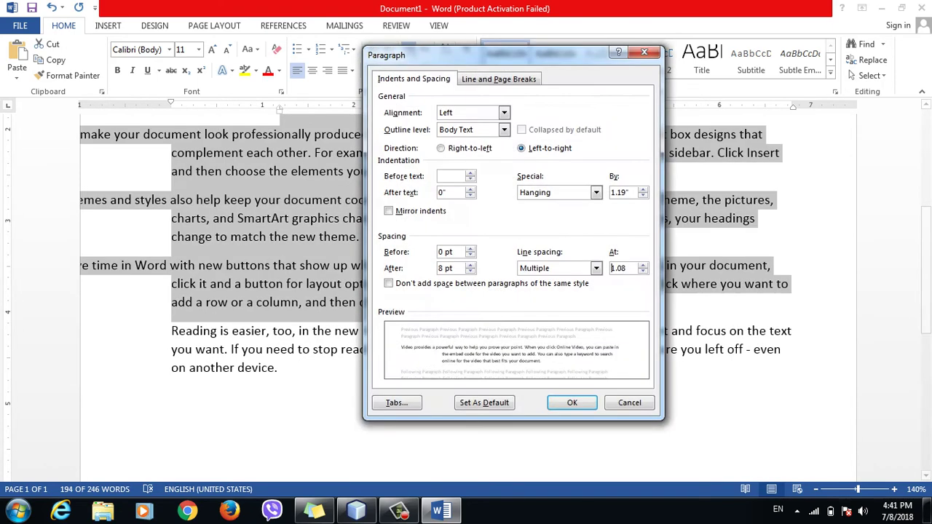
click(596, 192)
click(531, 205)
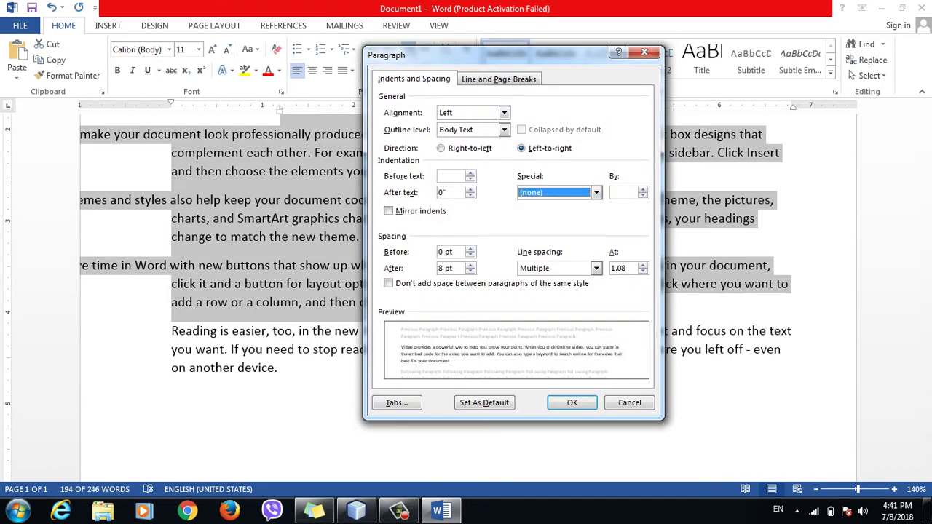
key(alt+Down)
key(Down)
key(Return)
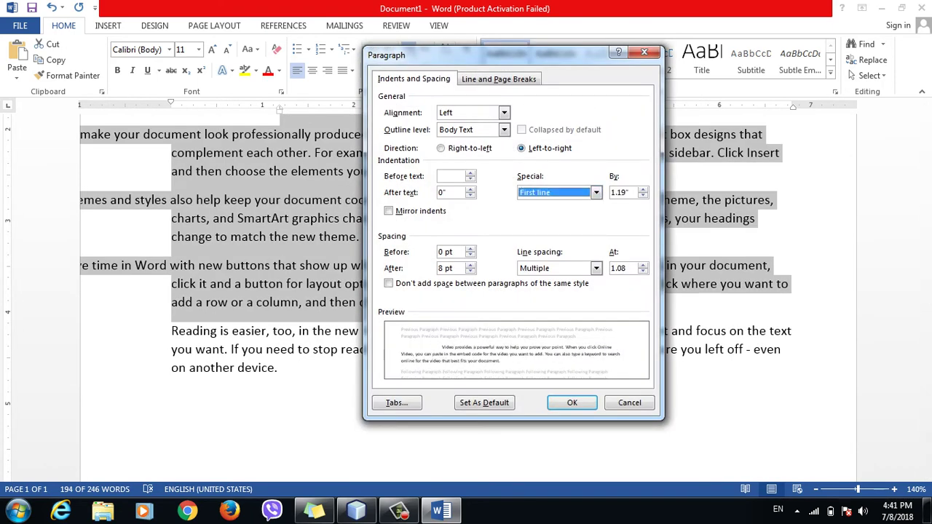
click(643, 195)
click(642, 195)
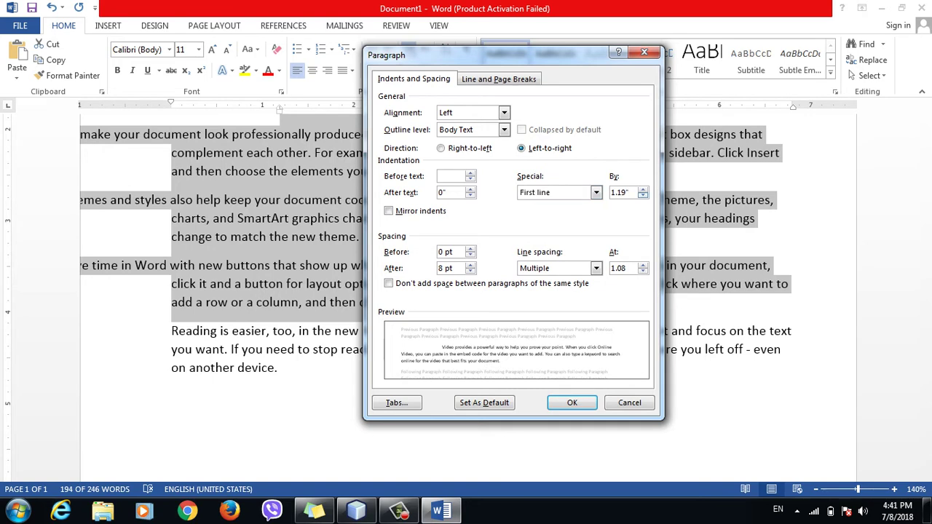
click(642, 195)
click(642, 195)
click(642, 195)
click(642, 195)
click(642, 195)
click(642, 196)
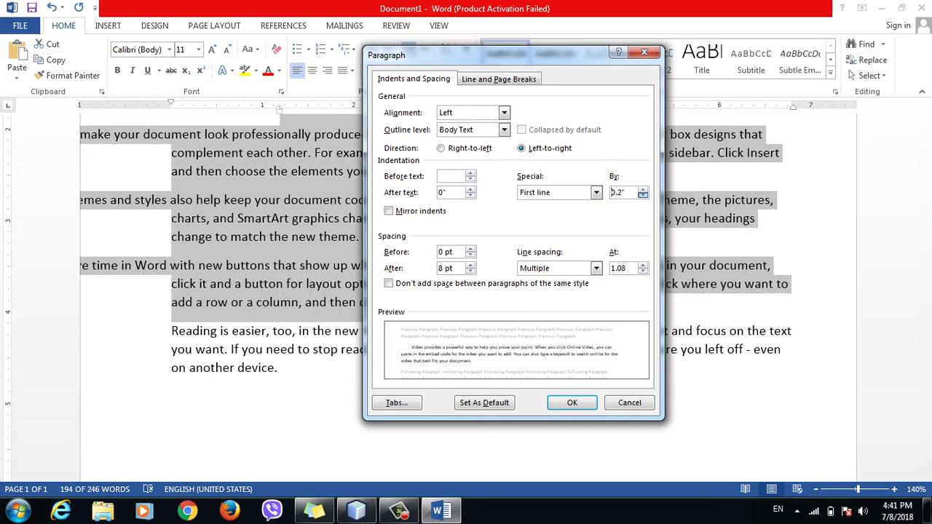
click(643, 195)
click(642, 195)
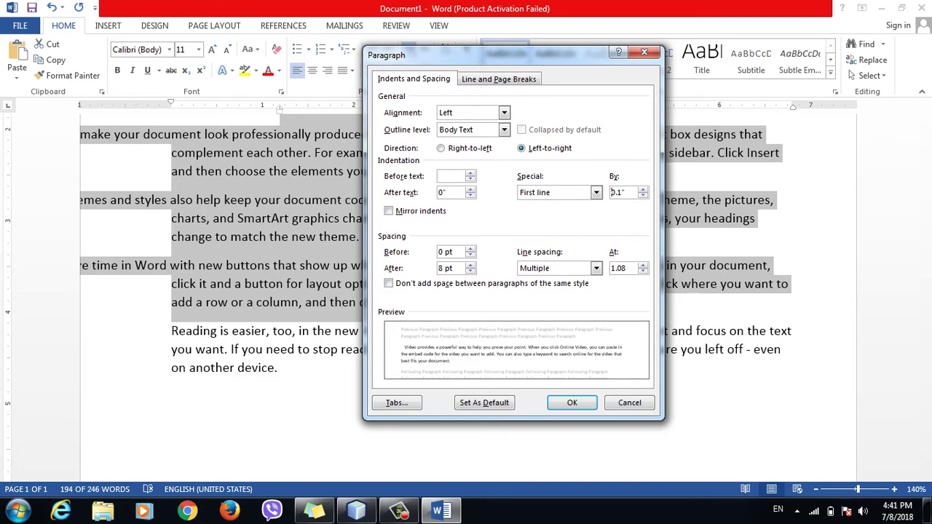
- Keep Multiple as the line spacing type, ready to enter its amount
key(alt+n)
key(alt+Down)
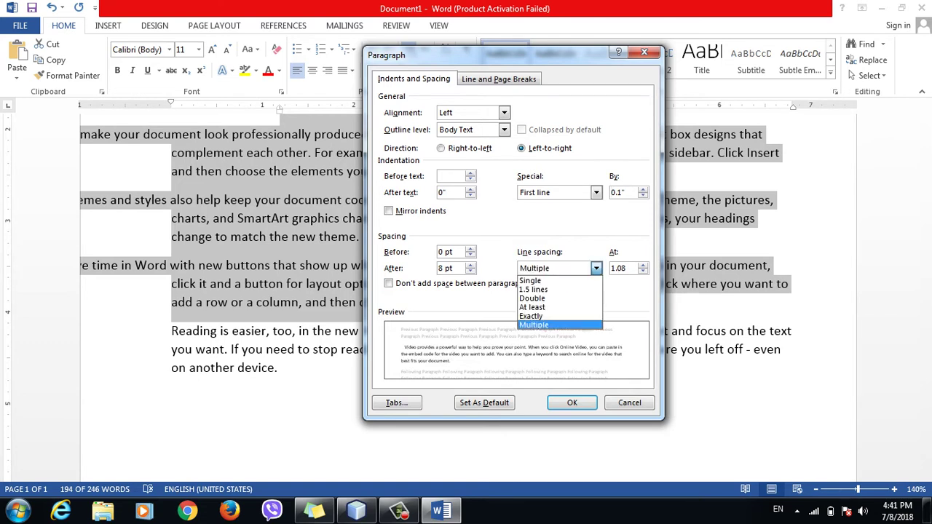
key(Return)
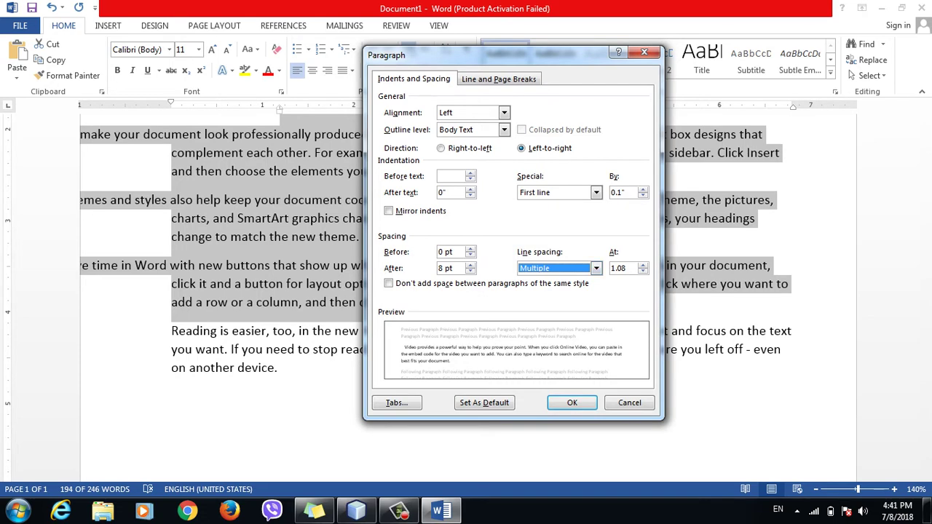
key(alt+Down)
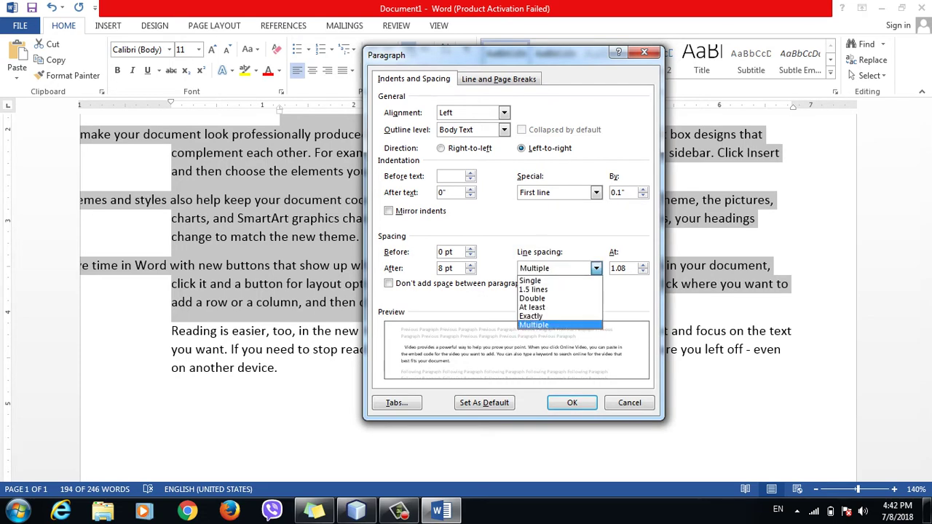
key(Return)
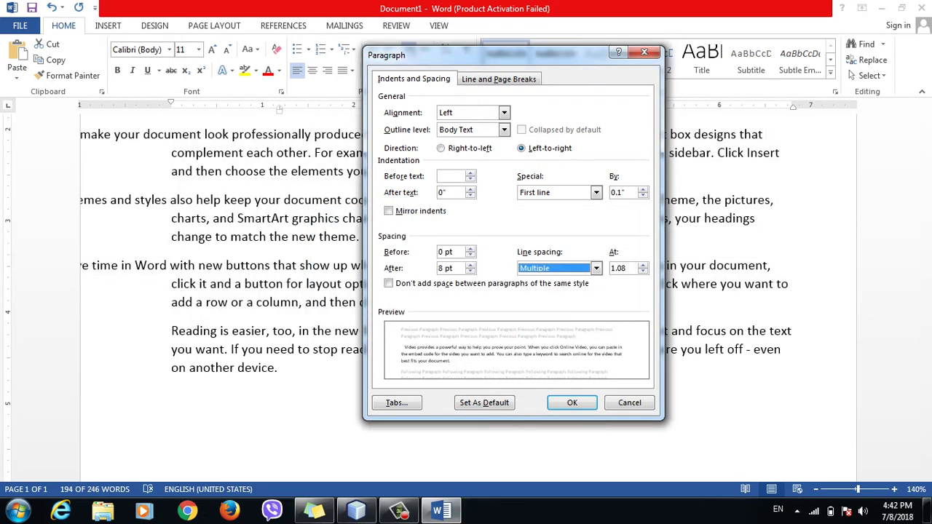
key(Tab)
- Apply 12.5 multiple line spacing and scroll down to page 2 to inspect it
text(12.5)
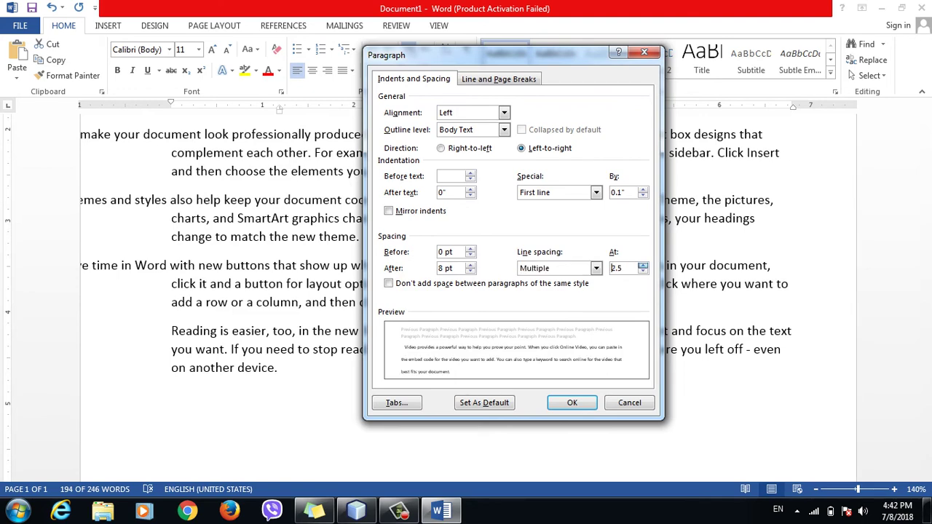
key(Return)
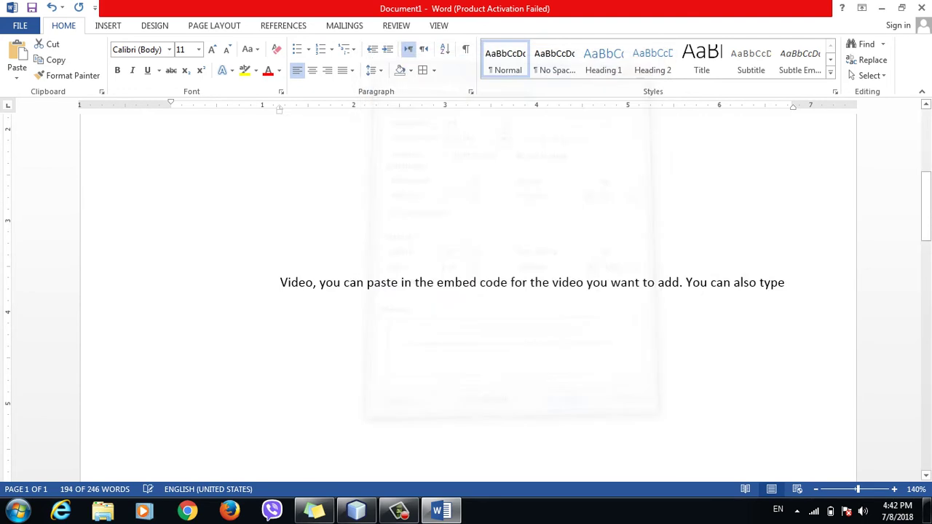
drag(926, 150, 926, 227)
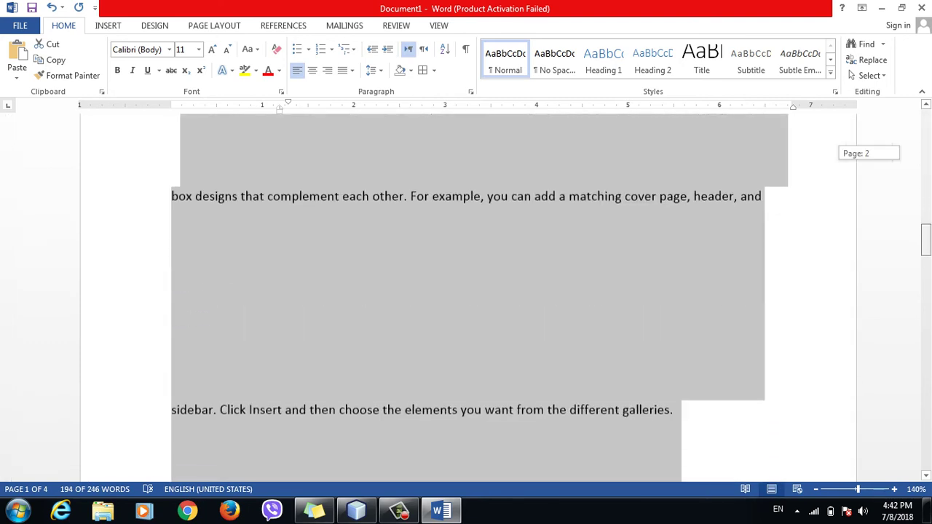
drag(925, 227, 926, 244)
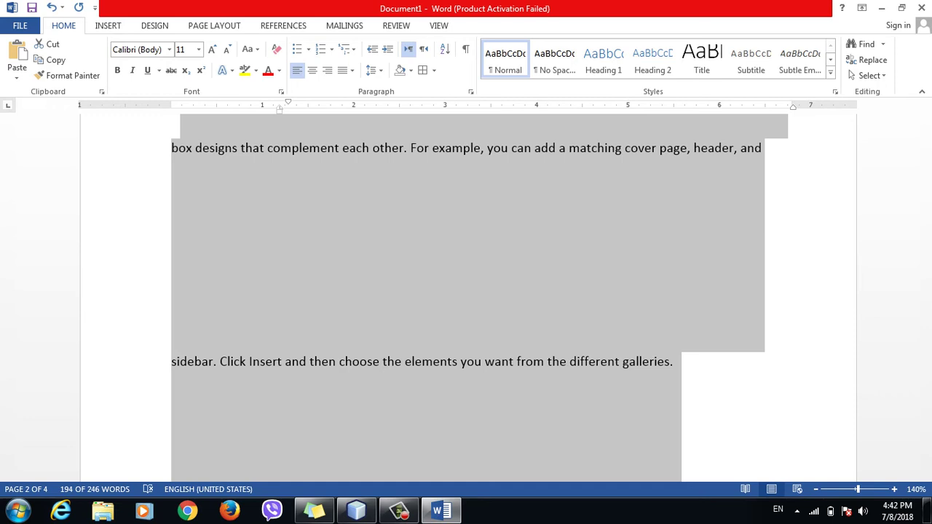
- Delete all the selected sample text and type a single Q
right_click(18, 115)
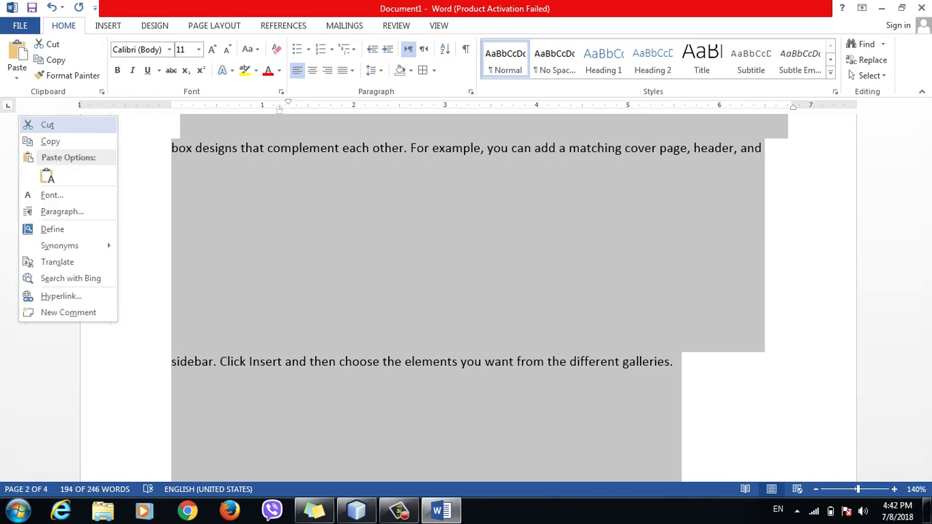
key(Escape)
key(Delete)
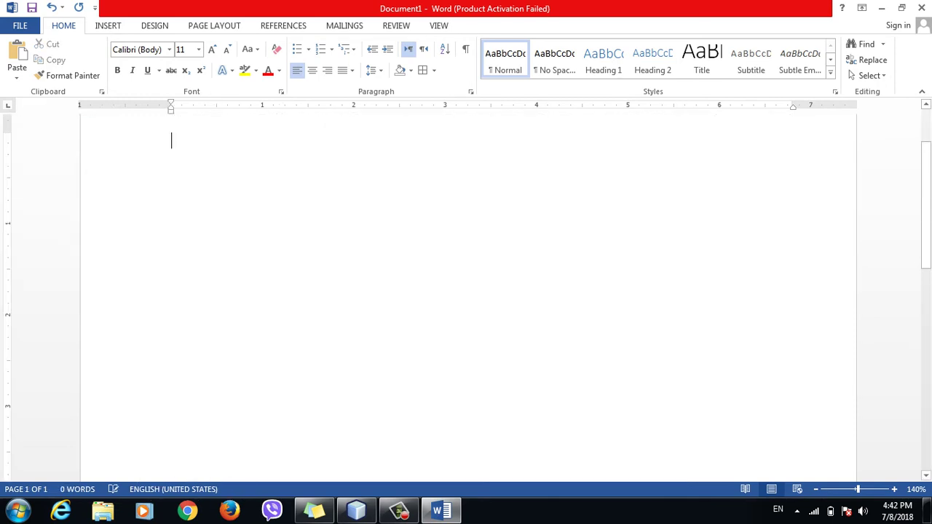
text(Q)
- Try Double and then Exactly line spacing, then remove the Q
click(375, 70)
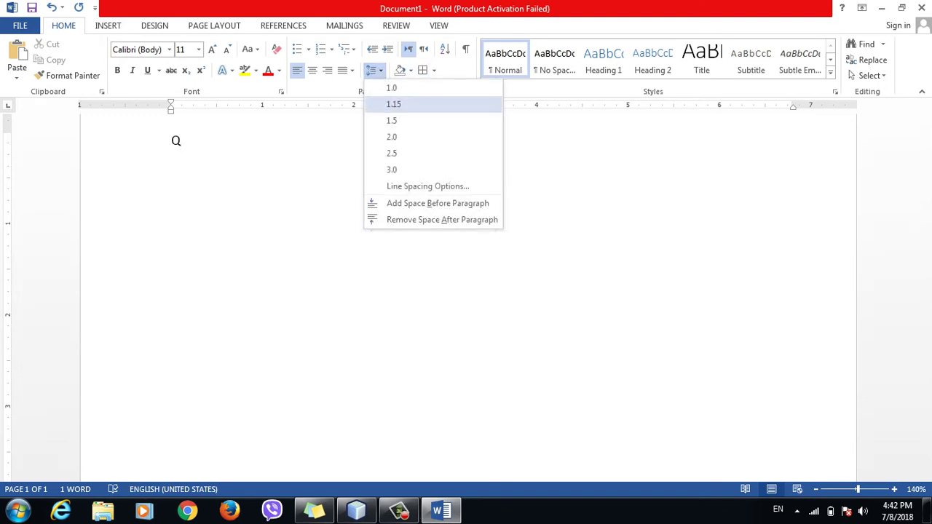
click(408, 183)
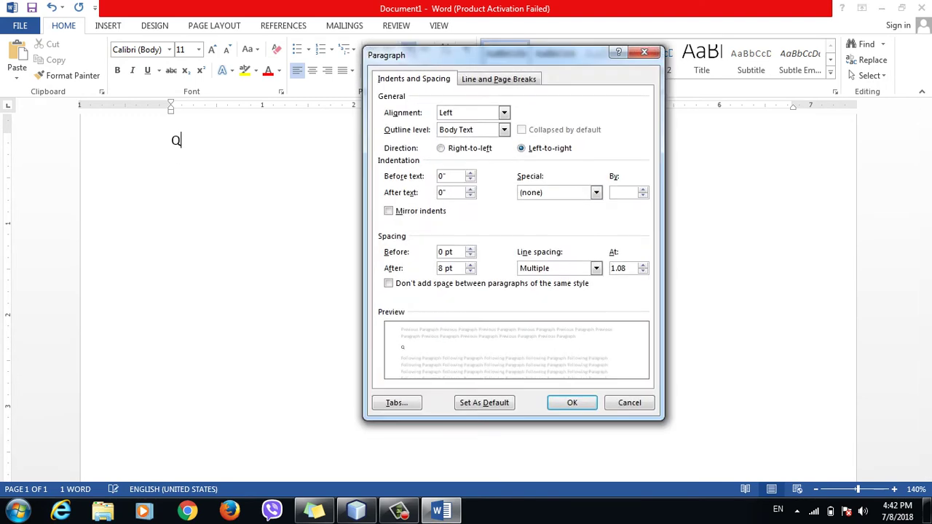
click(596, 268)
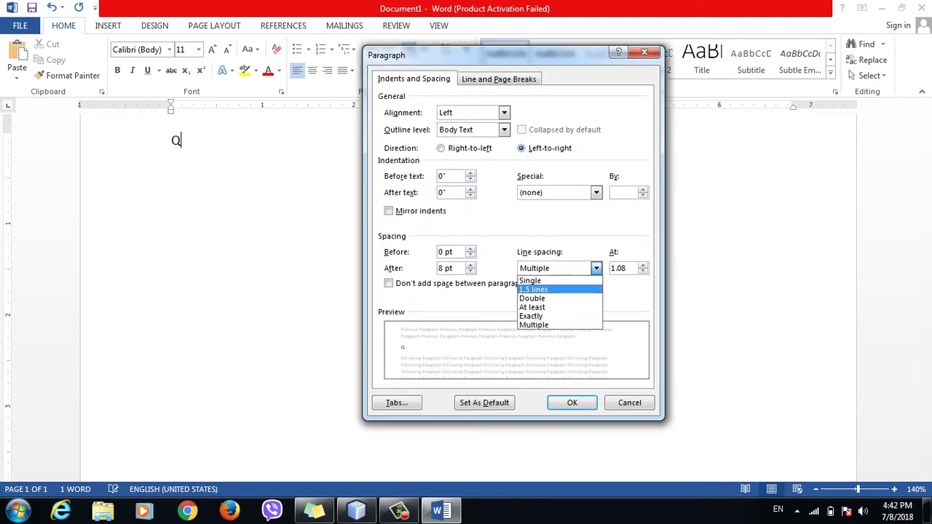
key(Return)
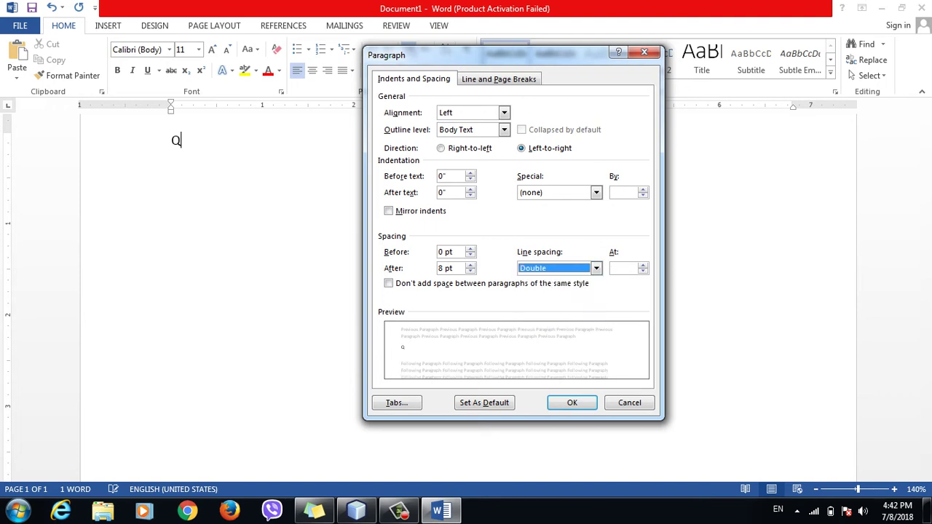
key(alt+Down)
key(Up)
key(Up)
key(Down)
key(Down)
key(Down)
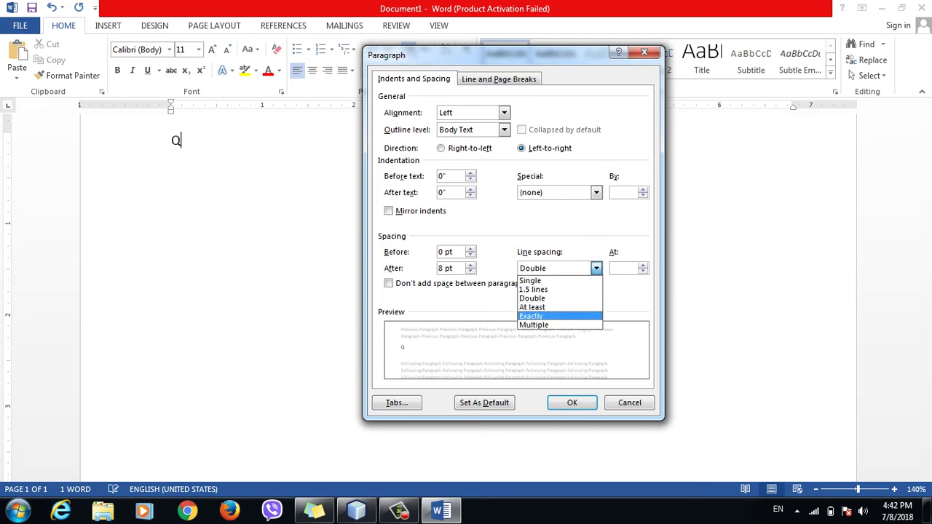
key(Return)
key(Return)
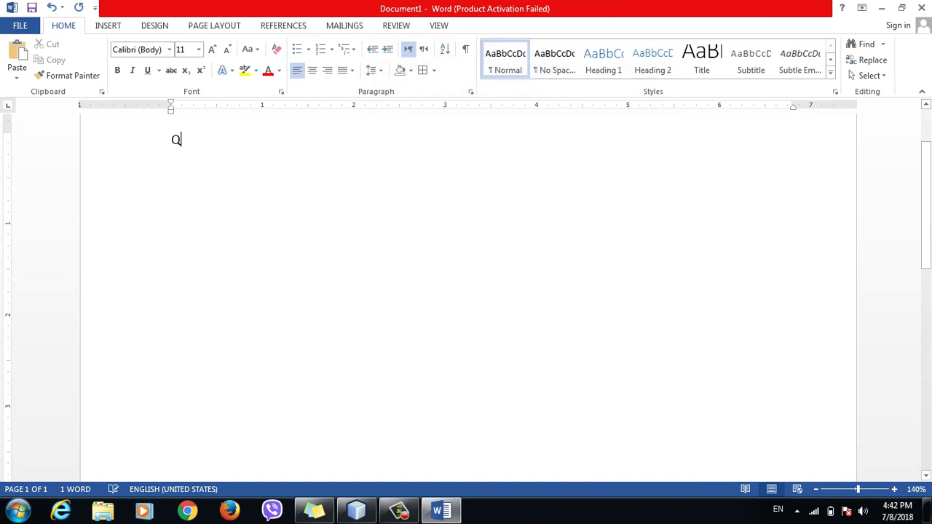
key(BackSpace)
- Generate sample paragraphs with =rand(), select all, and apply Double line spacing
text(=rand()
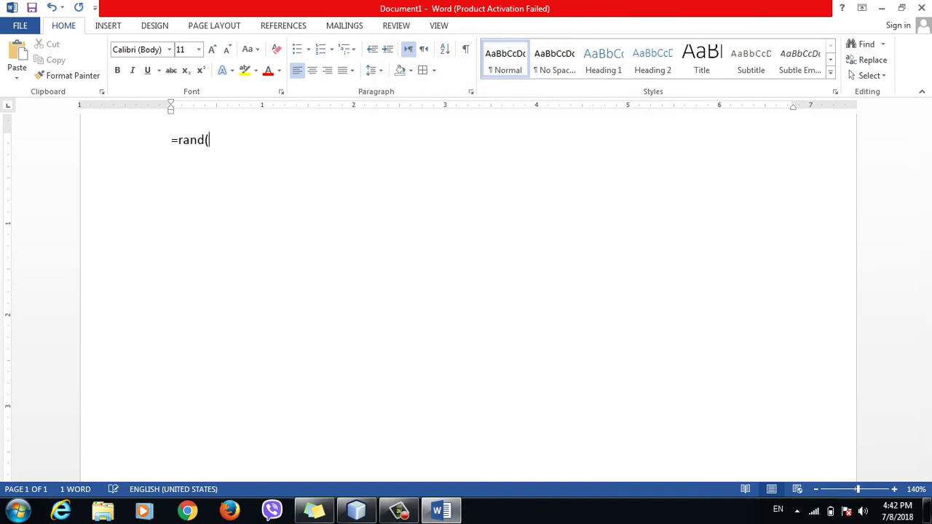
text())
key(Return)
key(ctrl+a)
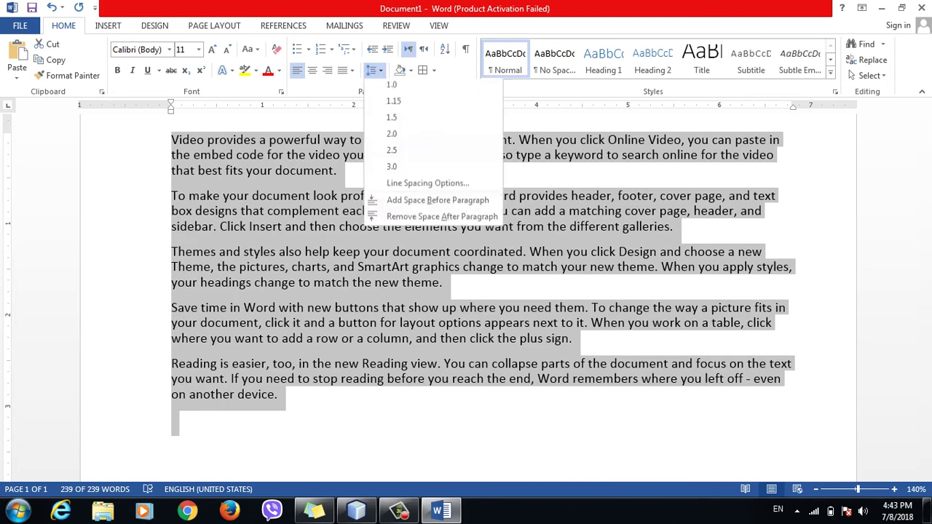
click(375, 70)
click(428, 187)
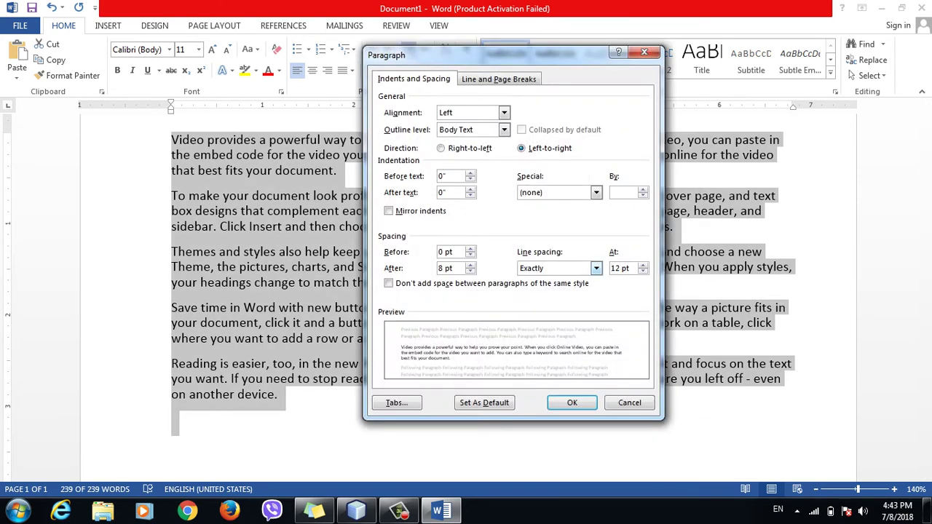
click(596, 268)
click(532, 298)
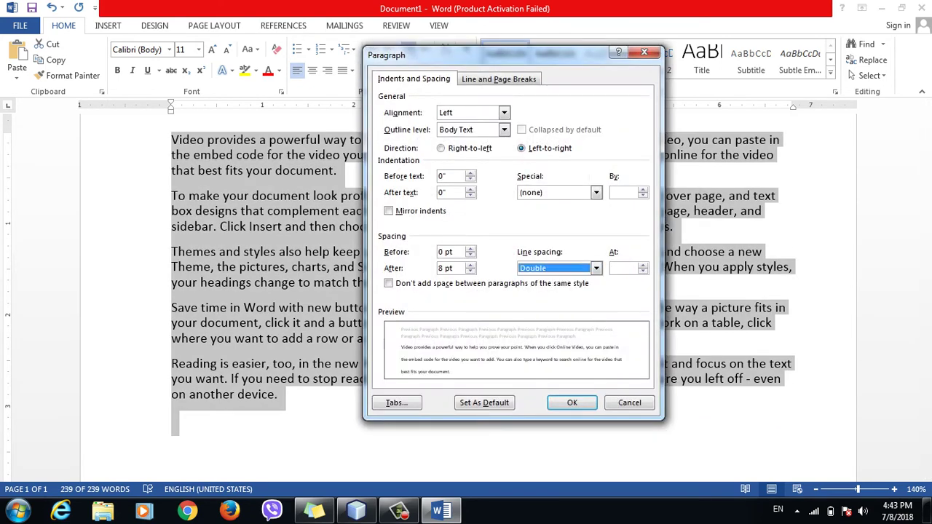
key(Return)
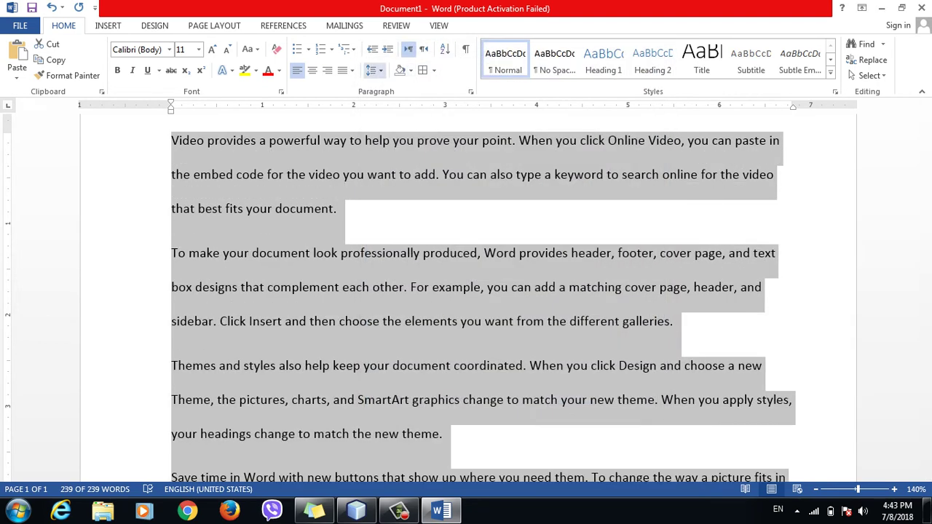
- Set line spacing to Multiple 0.5 with no space between same-style paragraphs
click(374, 70)
click(428, 186)
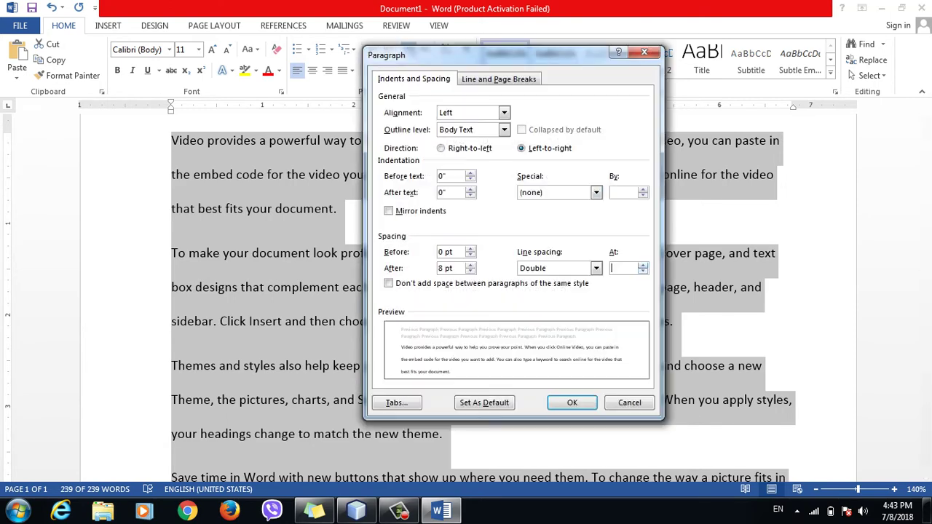
click(595, 268)
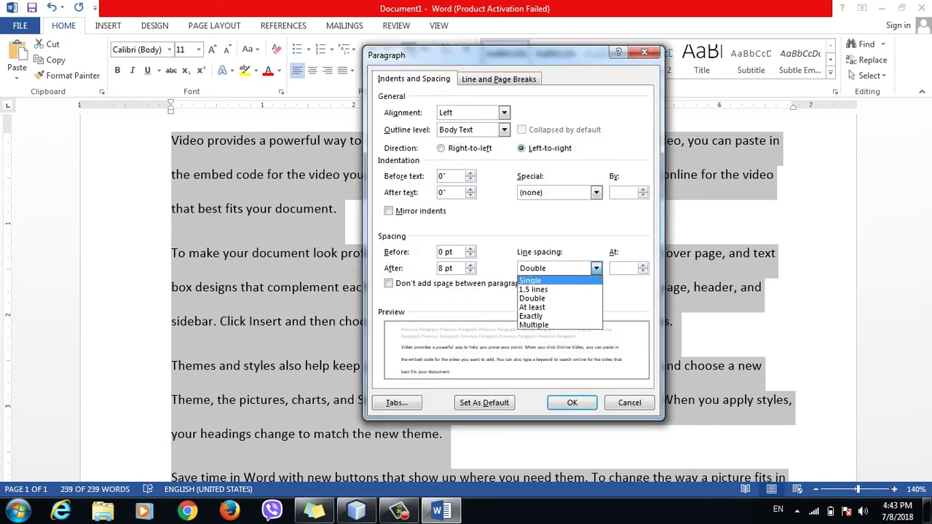
click(530, 281)
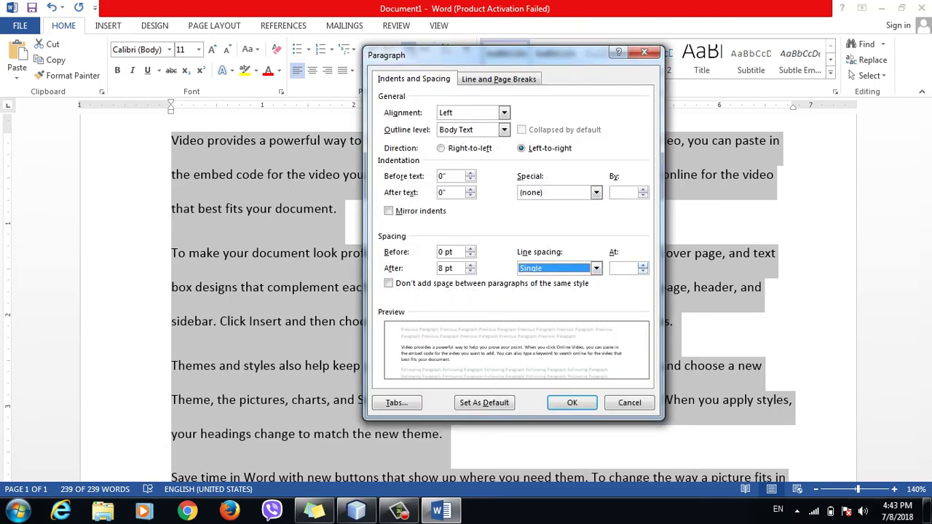
click(642, 266)
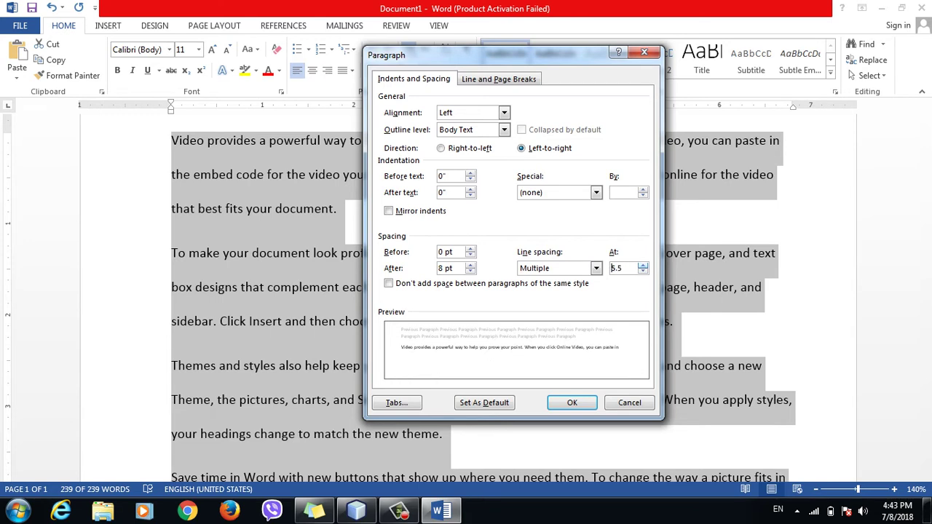
click(642, 266)
click(642, 272)
click(642, 272)
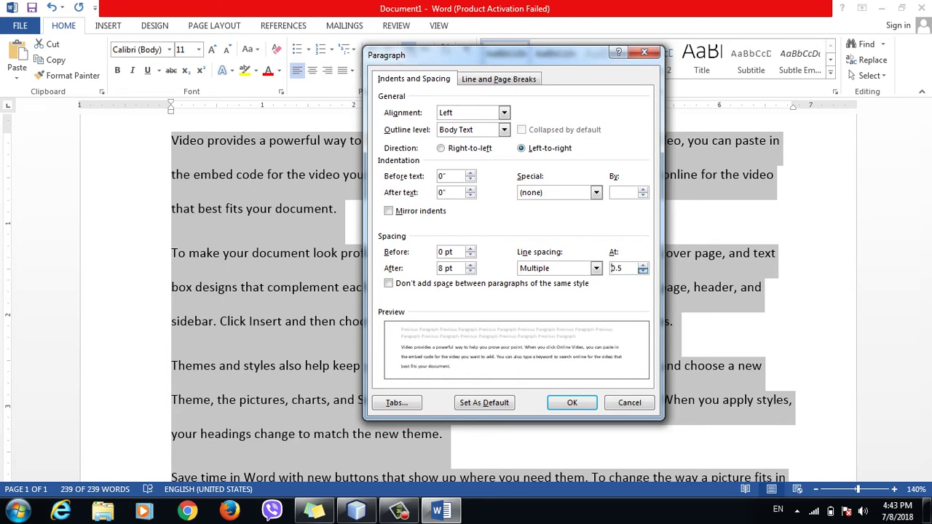
click(643, 272)
click(596, 268)
key(Return)
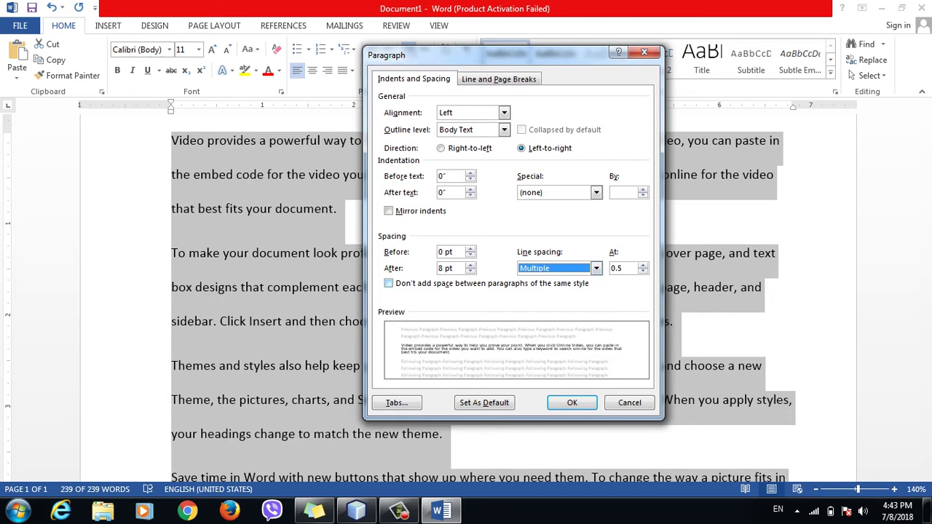
key(alt+c)
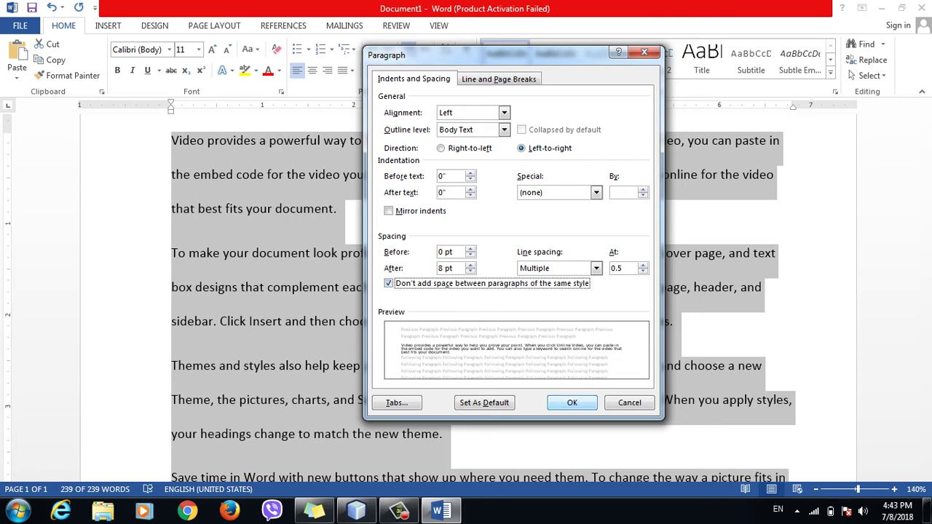
key(Return)
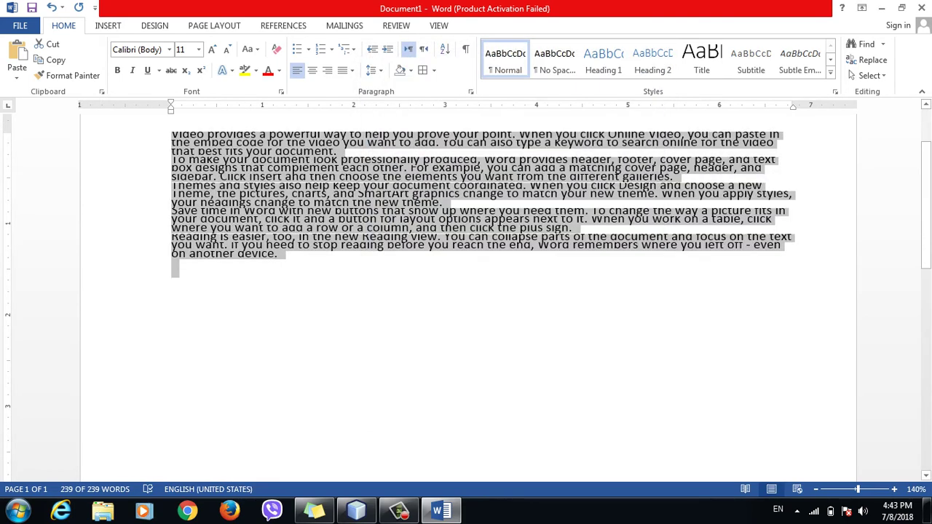
- Re-allow gaps between same-style paragraphs and choose Set As Default for these settings
click(372, 70)
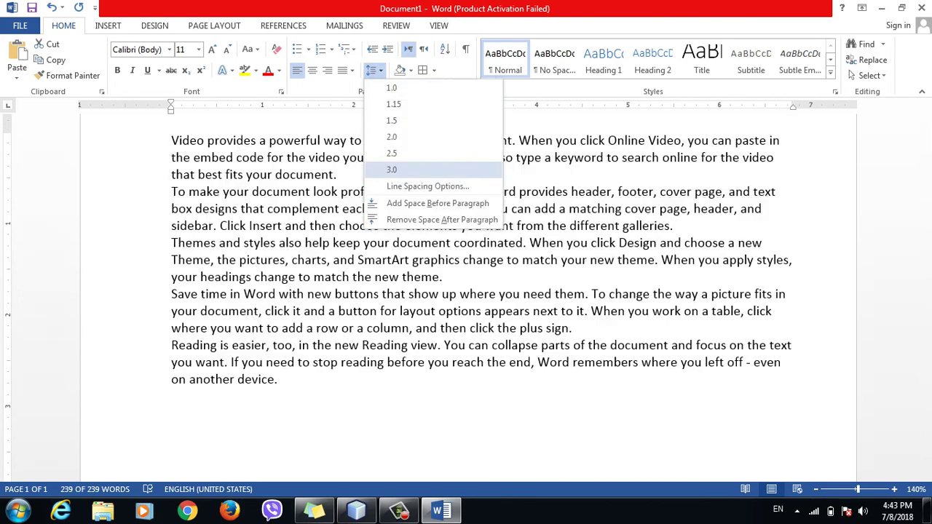
click(428, 186)
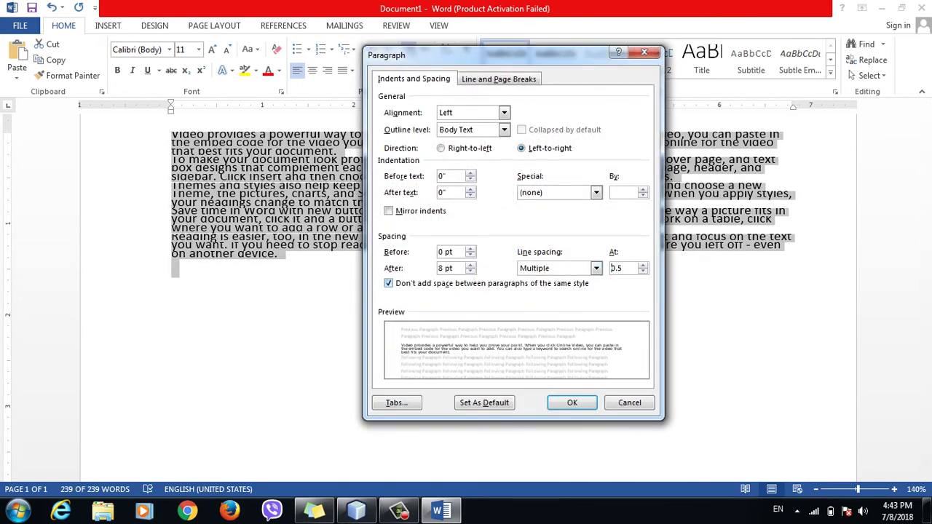
key(alt+c)
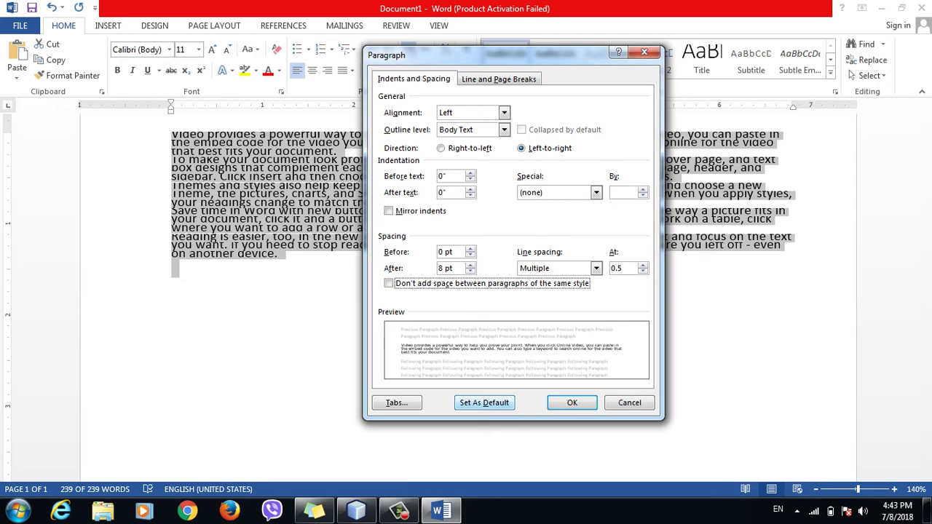
click(485, 403)
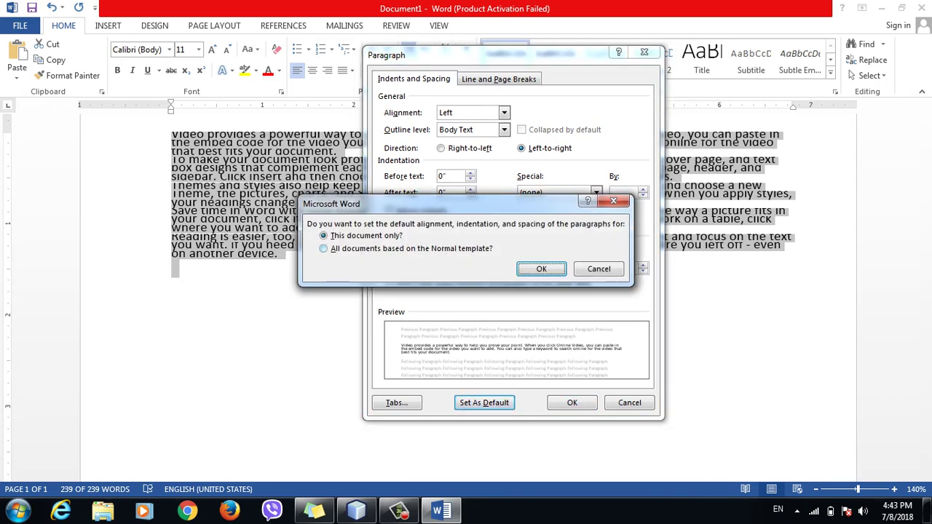
drag(437, 203, 162, 325)
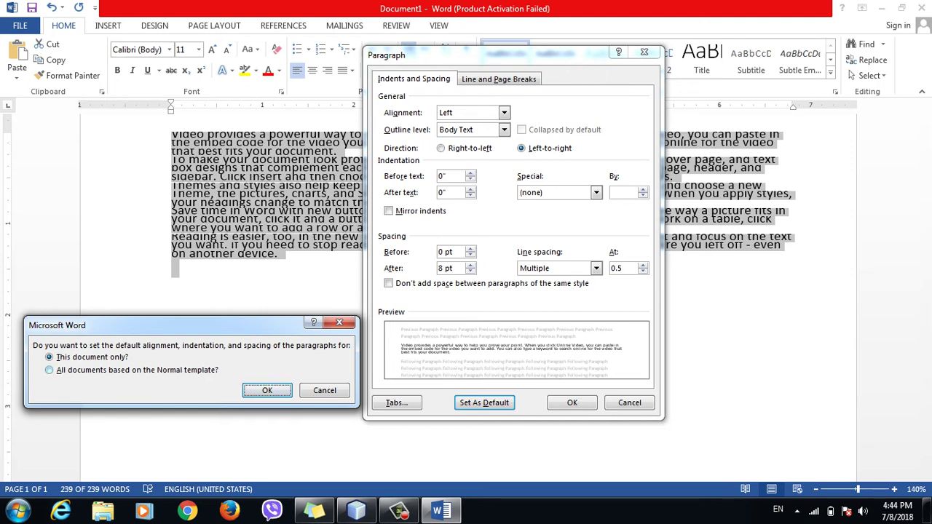
- Switch paragraph direction to right-to-left with a first-line indent and 30 pt spacing before
click(49, 370)
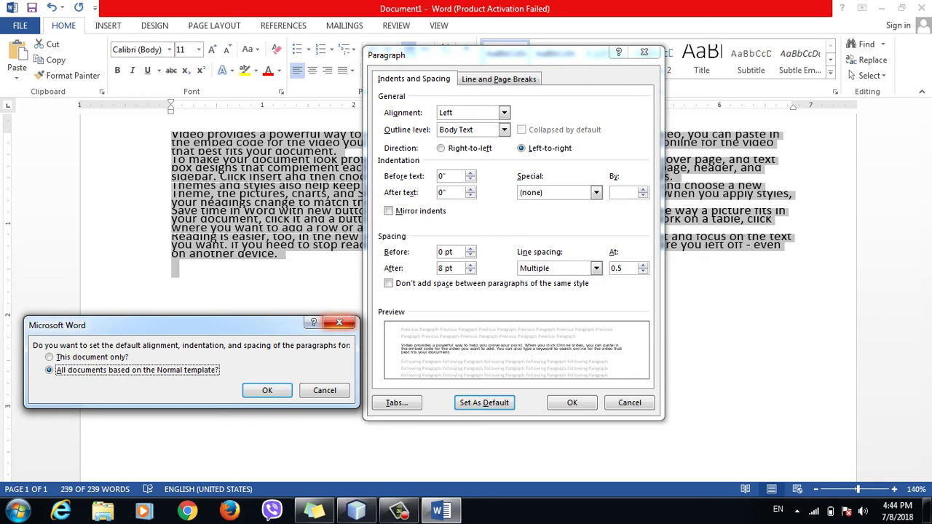
click(338, 322)
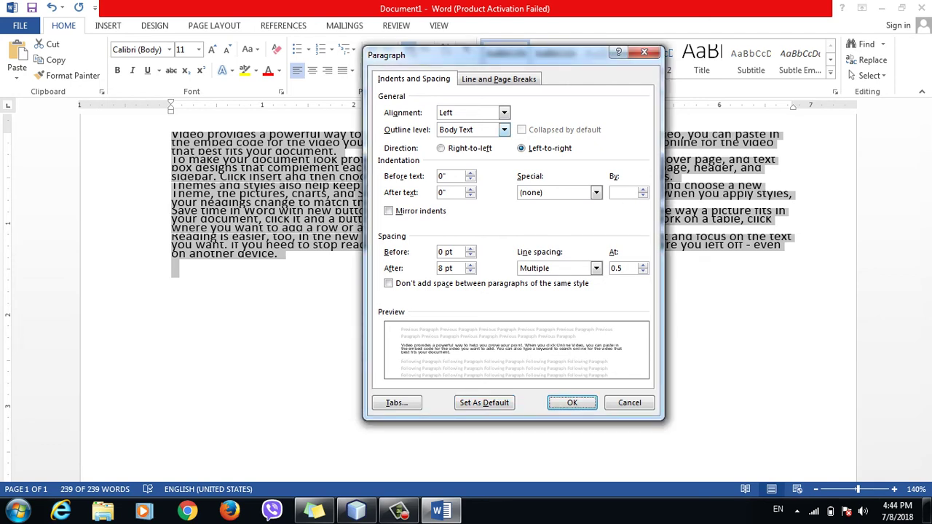
click(503, 112)
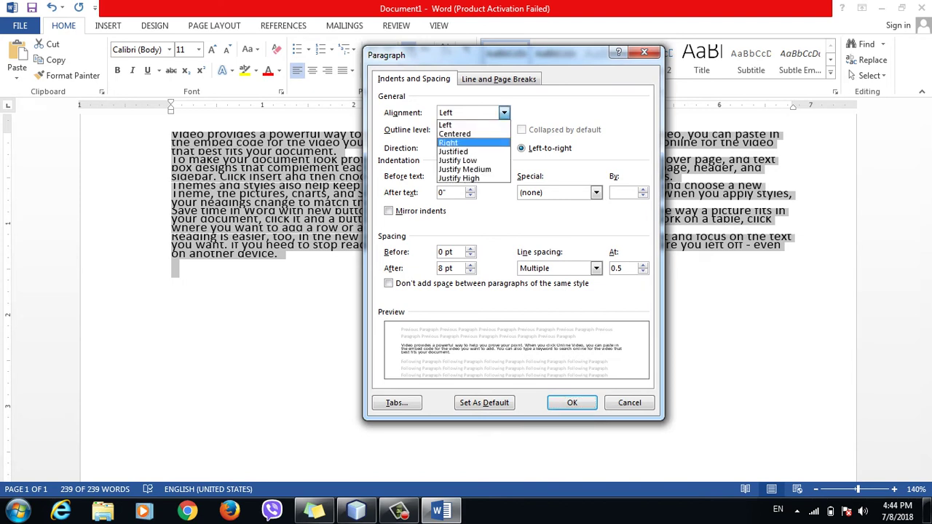
key(Return)
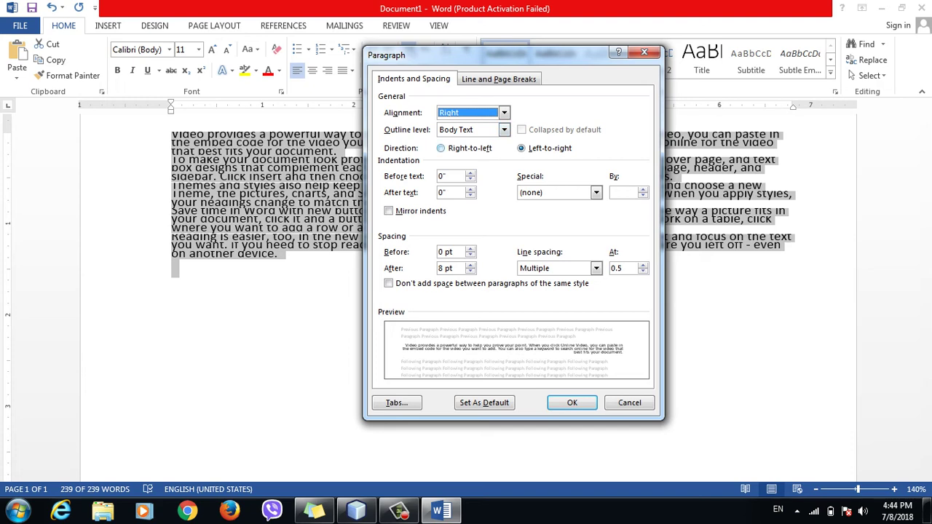
click(440, 147)
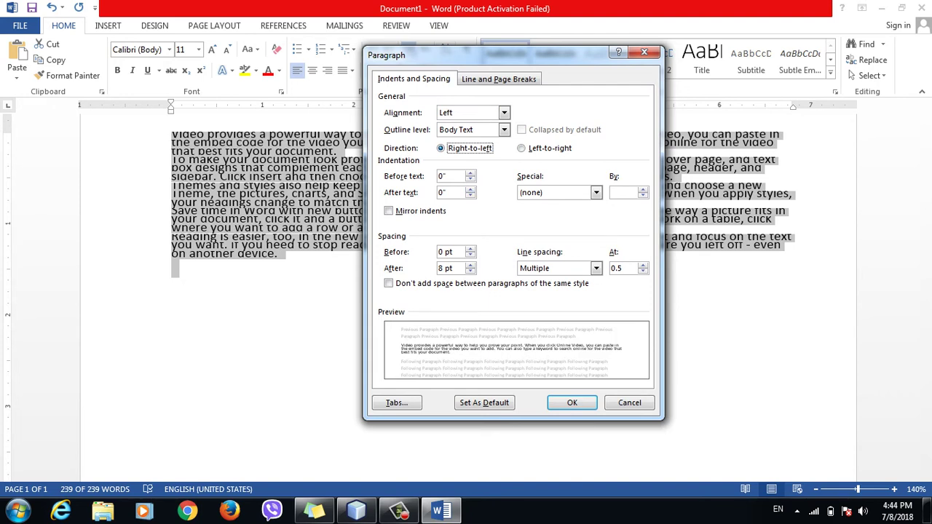
click(596, 192)
key(Escape)
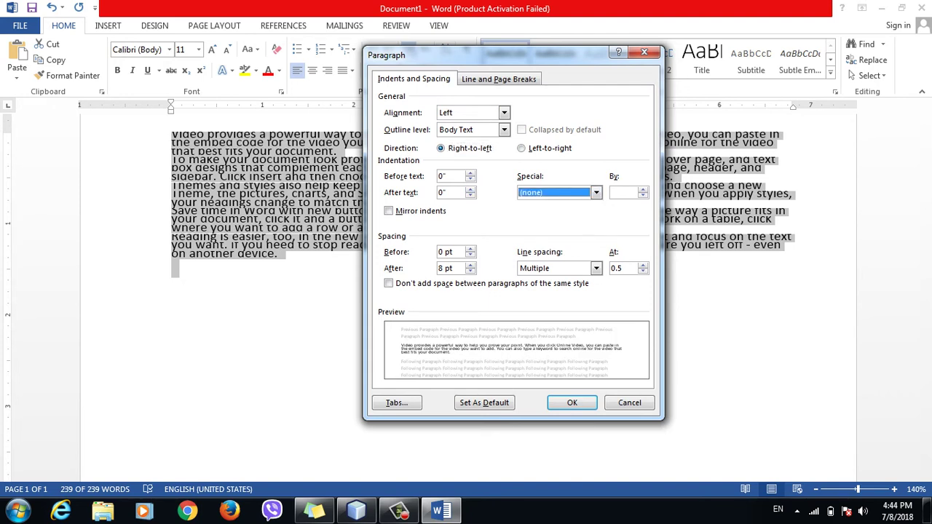
key(alt+Down)
key(Down)
key(Return)
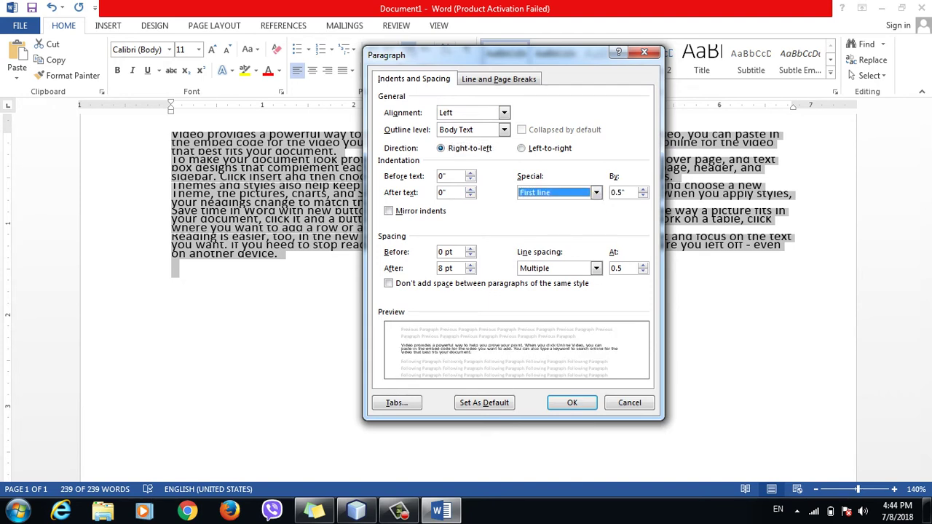
click(471, 249)
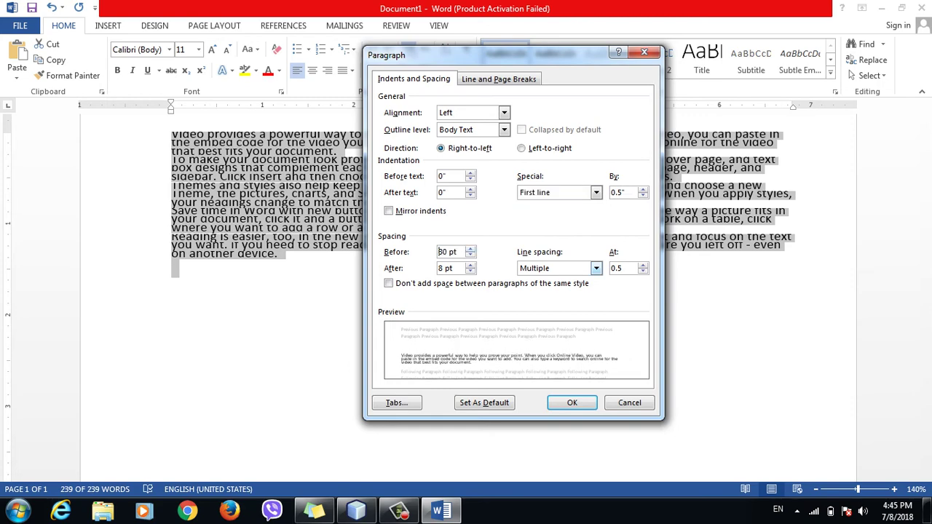
- Set the line spacing to Multiple at 3
key(alt+n)
key(alt+Down)
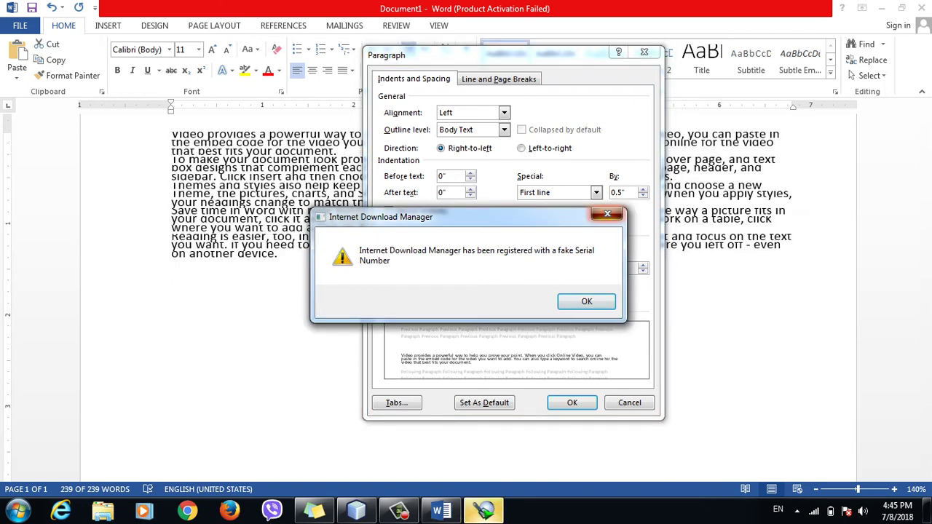
key(Return)
key(alt+Down)
key(Up)
key(Up)
key(Up)
key(Down)
key(Down)
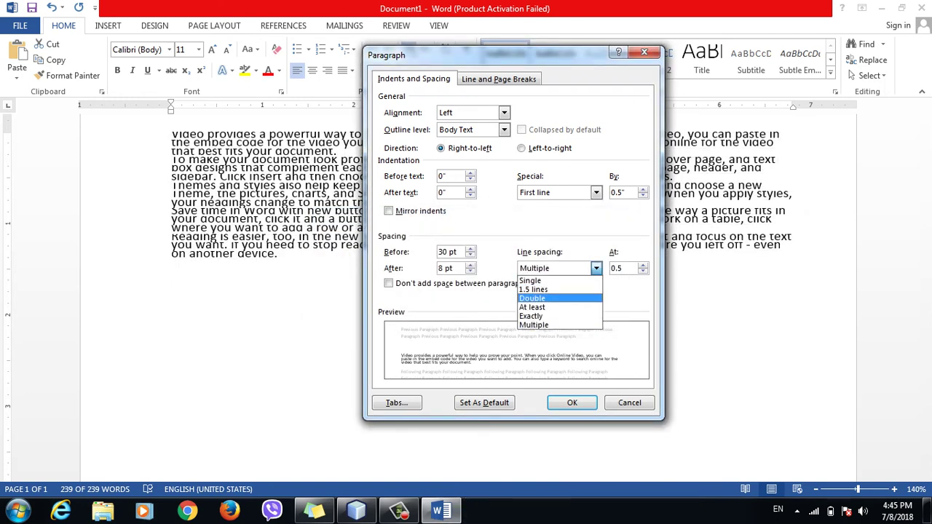
key(Down)
key(Down)
key(Down)
key(Return)
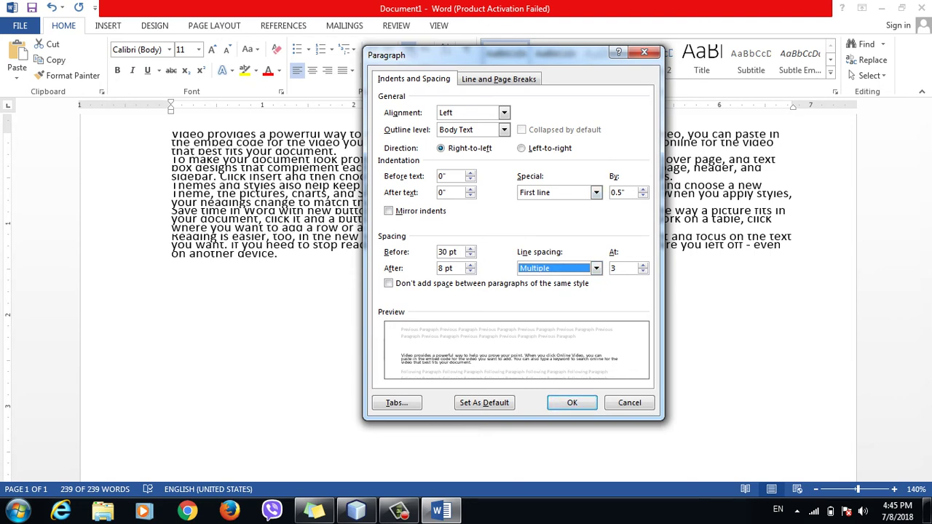
- Raise the first-line indent to 1.1" and make these settings this document's default
key(alt+y)
key(Up)
key(Up)
key(Up)
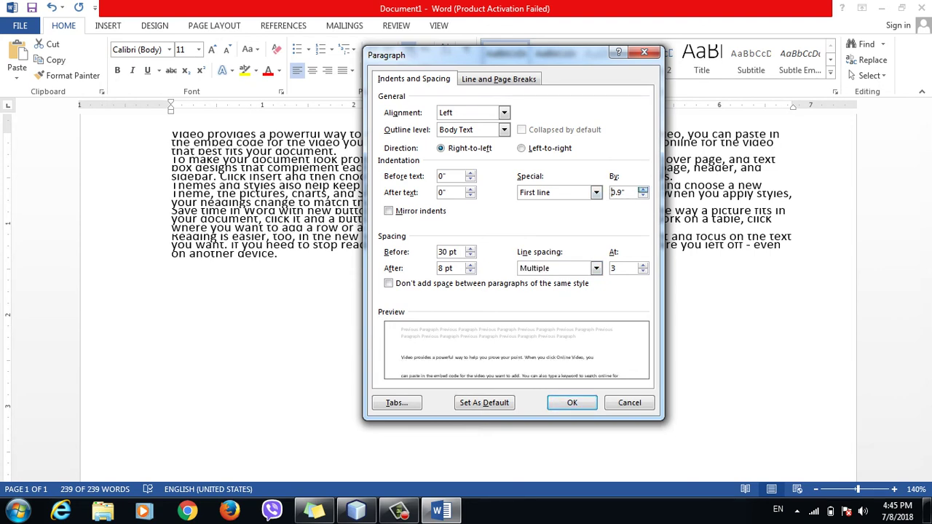
key(Up)
key(Up)
key(Up)
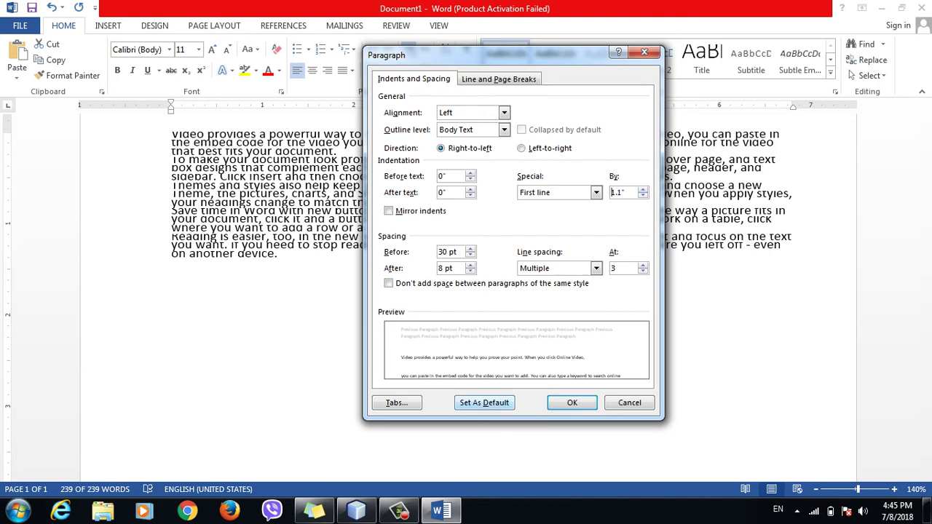
key(alt+d)
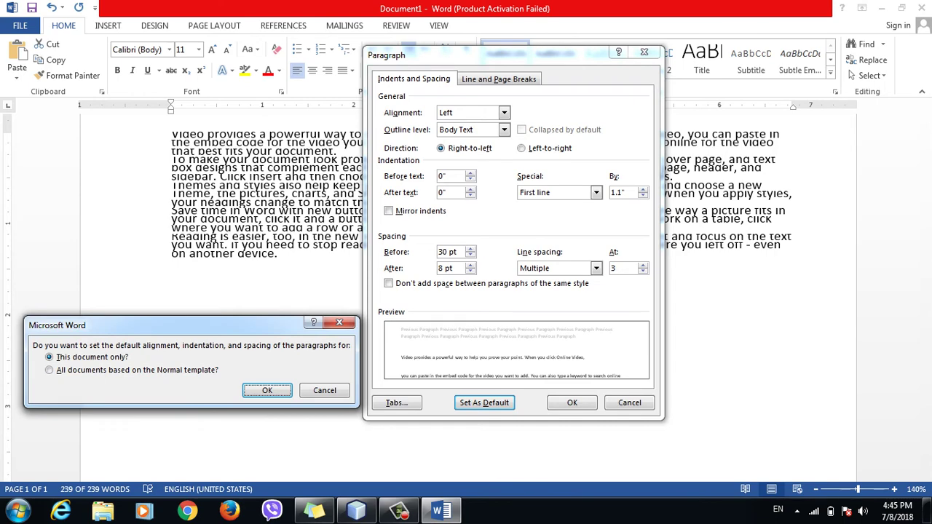
key(Return)
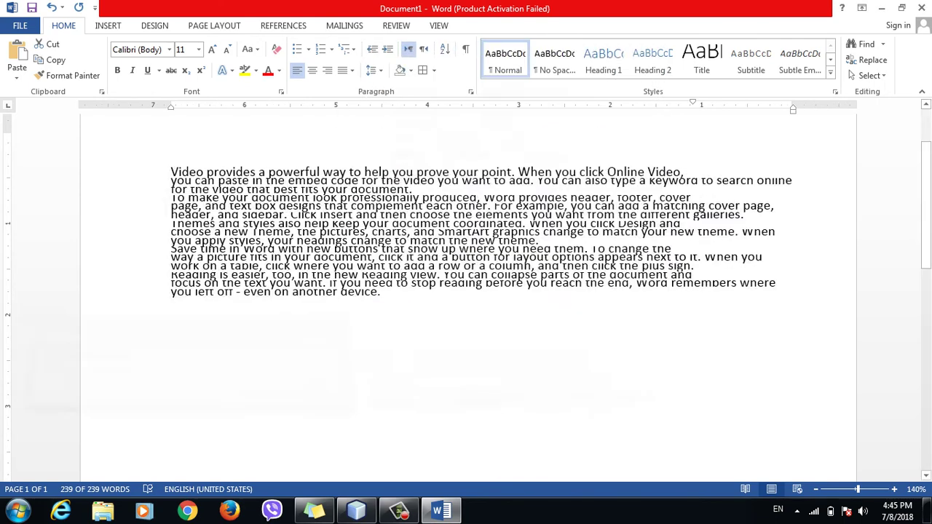
key(ctrl+a)
- Delete all existing text and type three lines of random sample characters
click(170, 302)
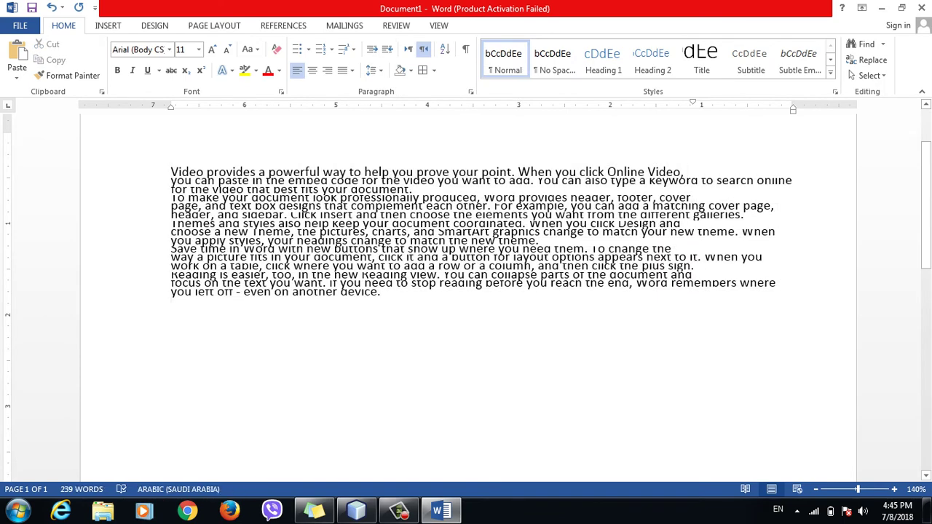
key(ctrl+a)
key(Delete)
text(dsfsfsfdsafsfjks)
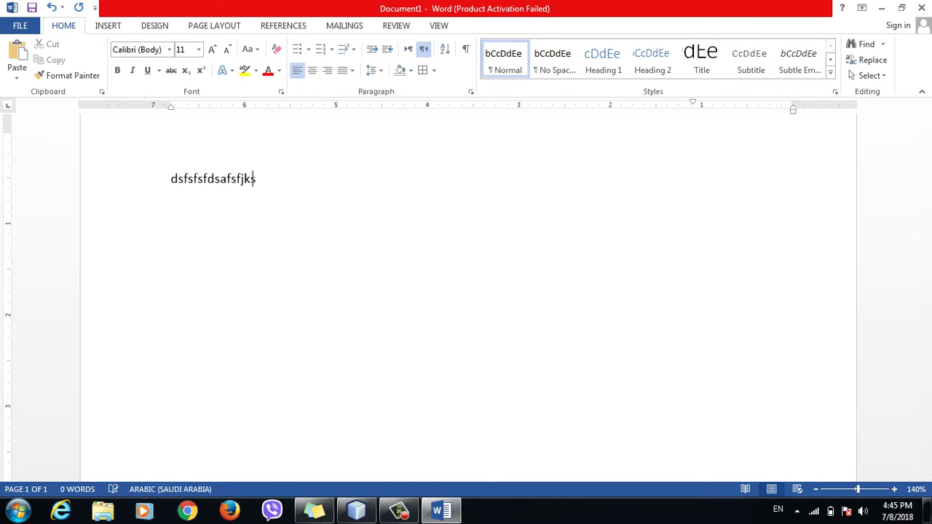
text(djkfsd)
key(Return)
text(sdfksjfksfkjsdf)
key(Return)
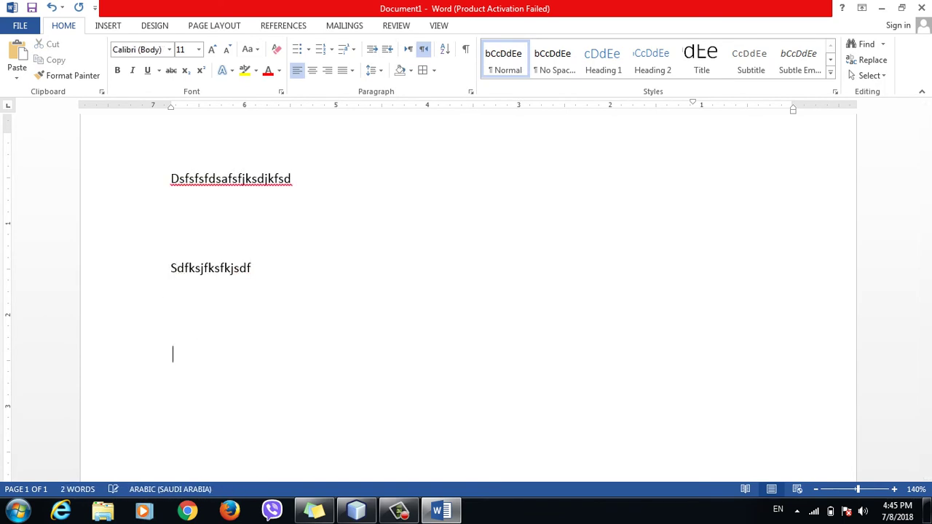
text(sdfksdfksdjfhjksfjksdjkfsfjksf)
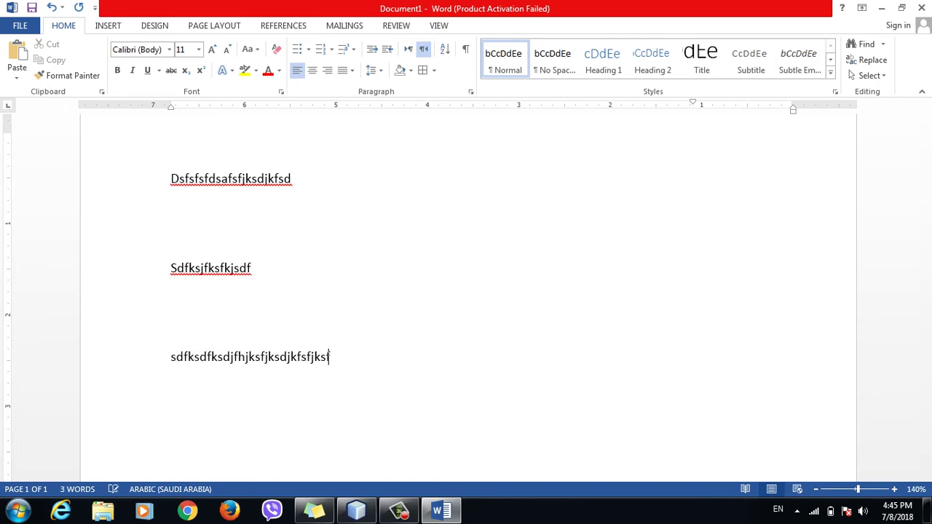
text(jsdkfsjkafs)
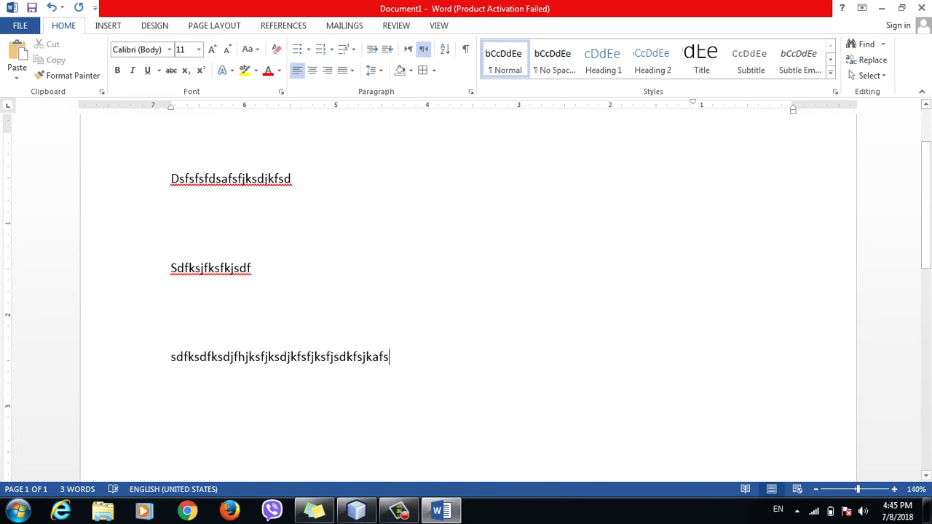
click(374, 70)
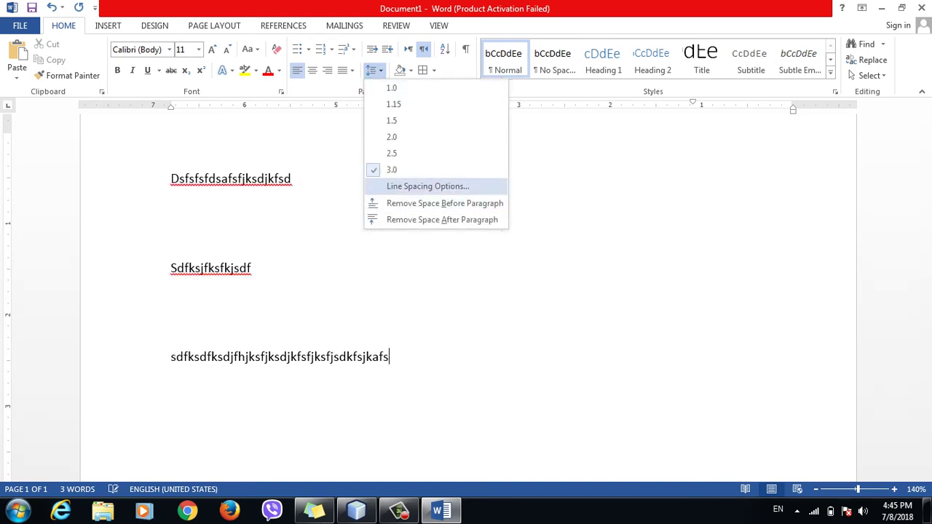
- Set paragraph alignment to Centered and save it as the default for this document only
click(427, 186)
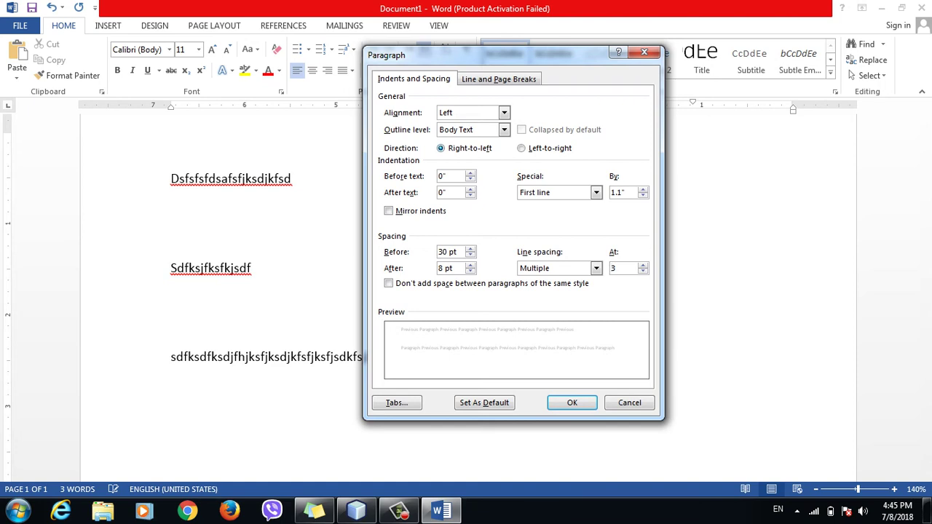
click(521, 148)
click(441, 148)
click(503, 113)
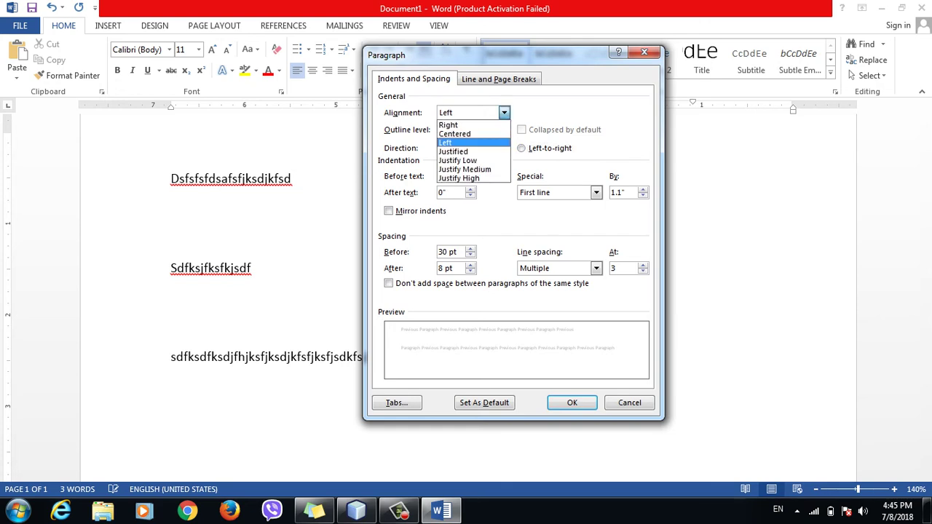
key(Up)
key(Return)
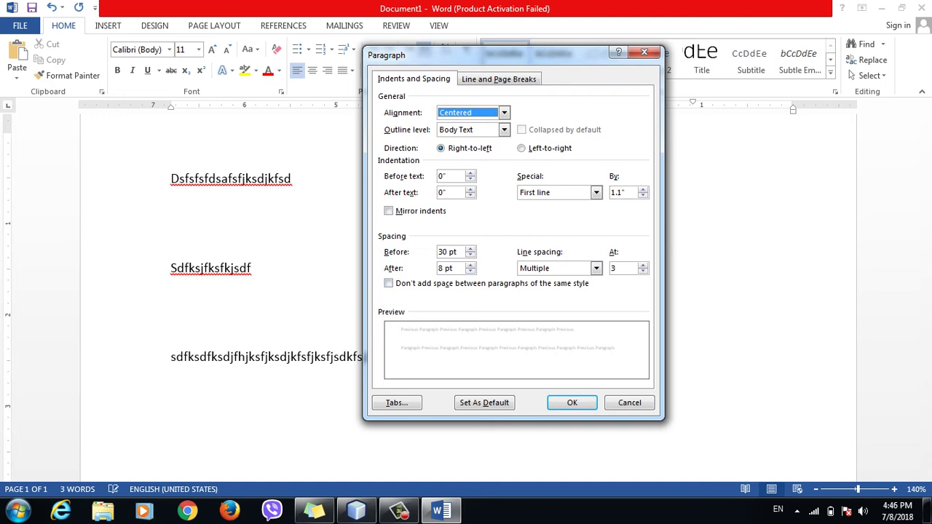
click(484, 403)
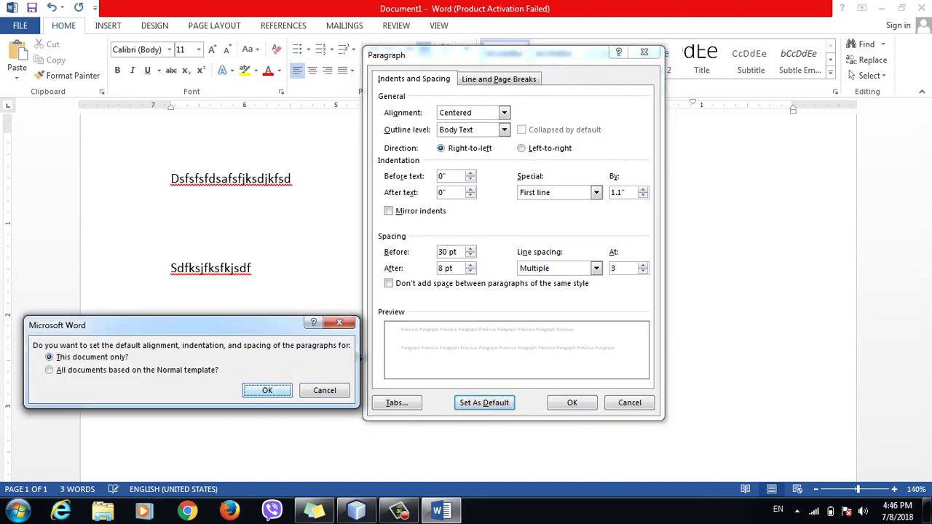
key(Return)
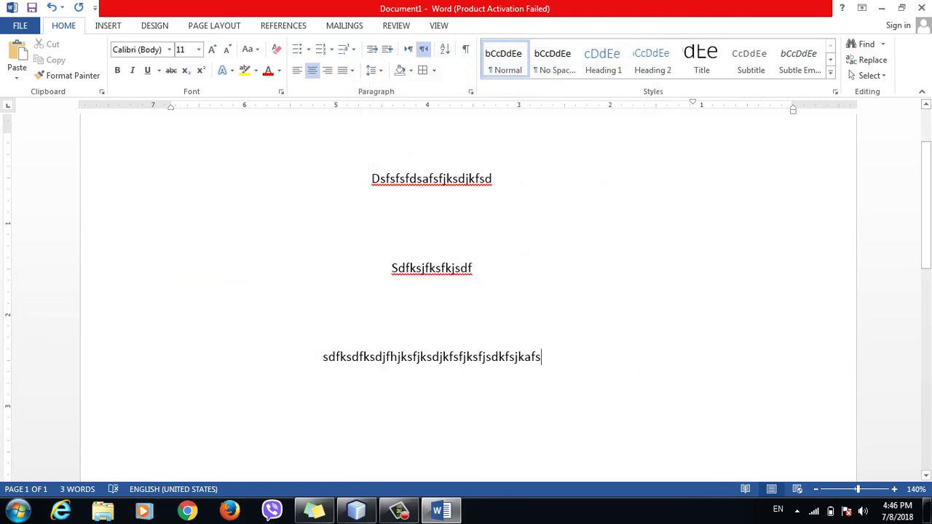
- Cancel closing Word and add three more centered lines of sample text
click(922, 7)
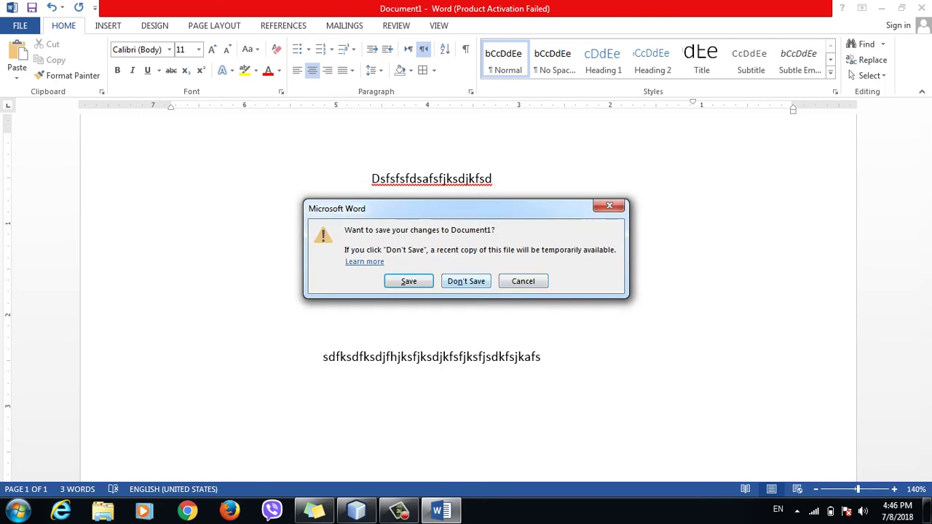
key(Escape)
text(sfsdfsdfasdf)
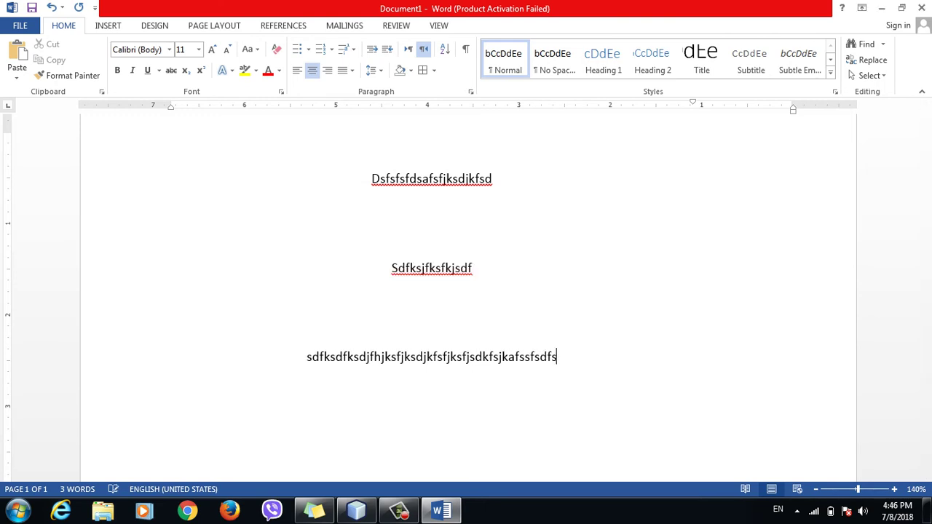
key(Return)
text(sadf)
key(Return)
text(asdfsdfsadfsdfsdfs)
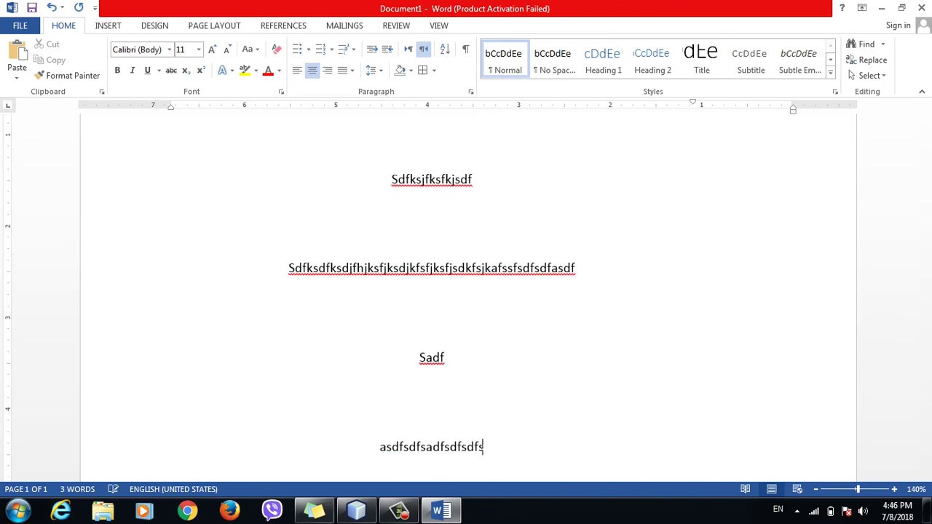
text(dfafsadfsfsafsdfsadfsdfsdf)
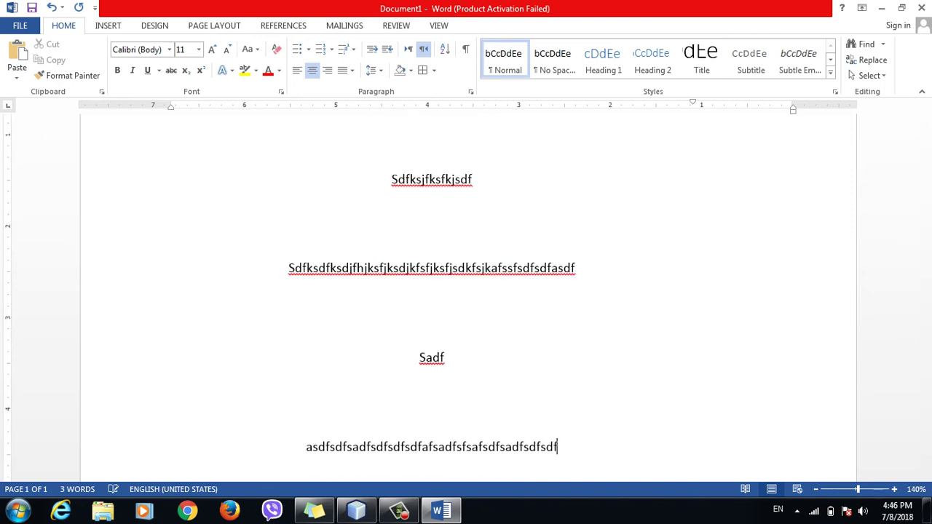
text(sdfsdfsdfsdfsdfsfsdfsdff)
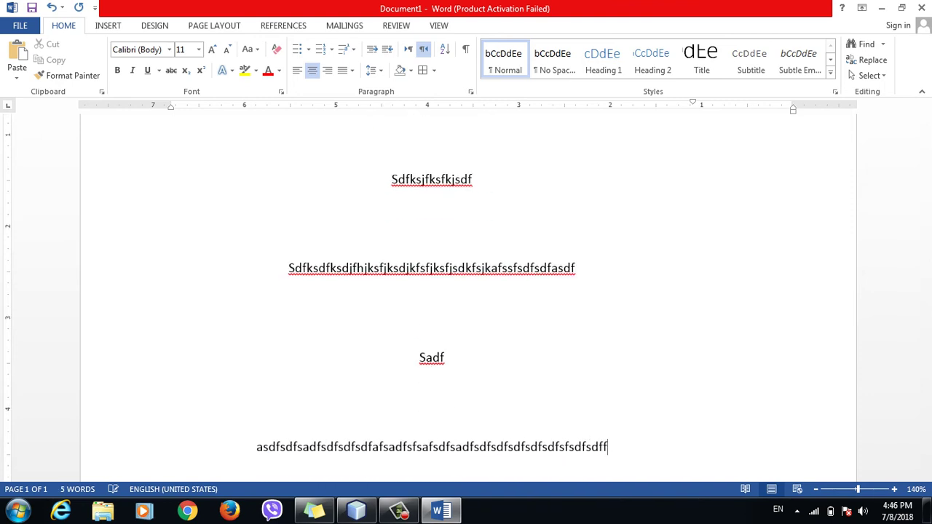
text(safafdsafsdafsdafsdfs)
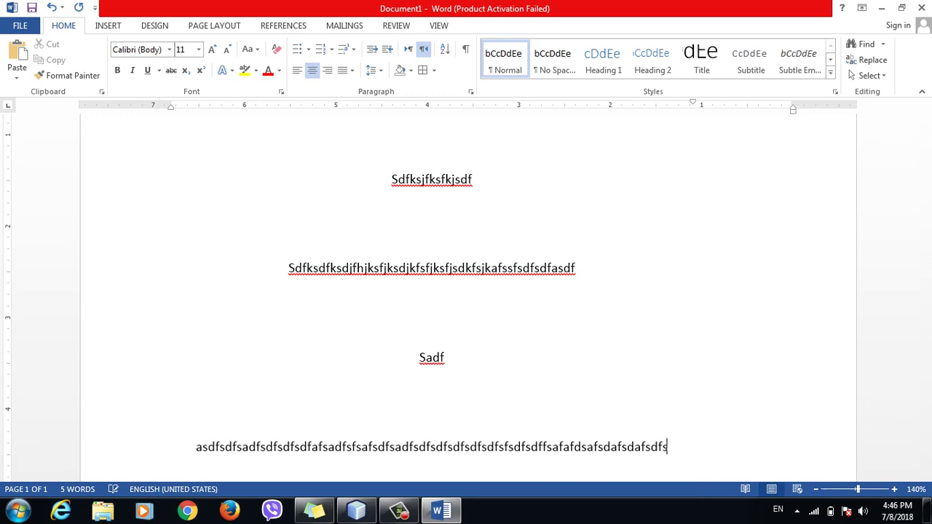
text(sfsdfsdfs)
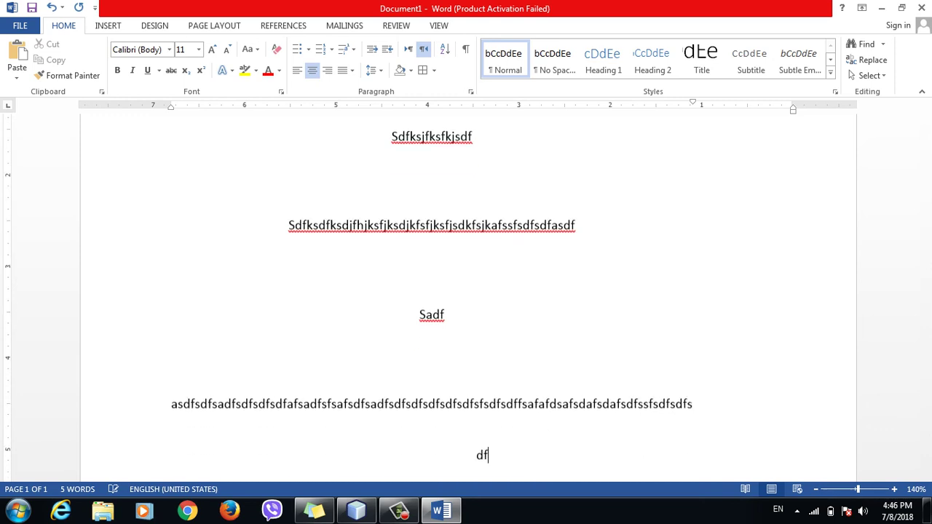
text(dfsdfsdfsdfsdfsdfsdfsdfsdfsd)
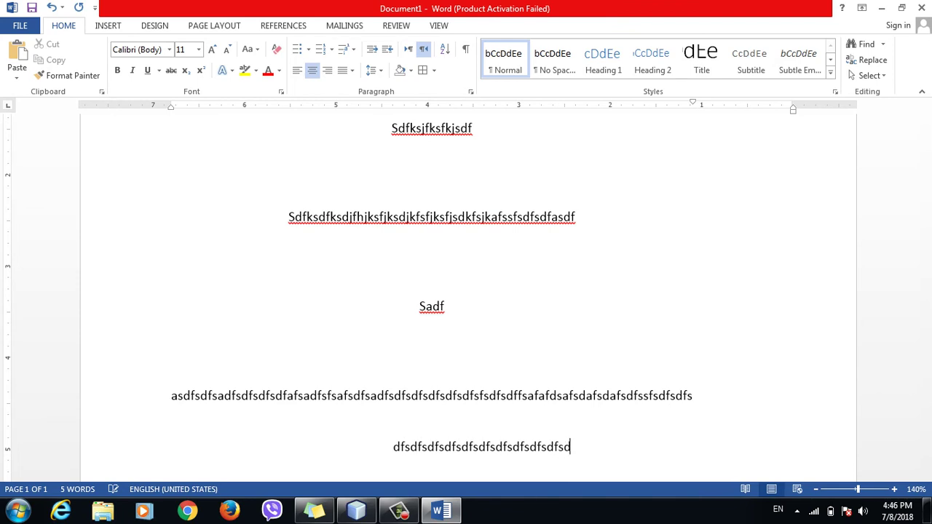
text(fsdfsfsafsdfasfsafas)
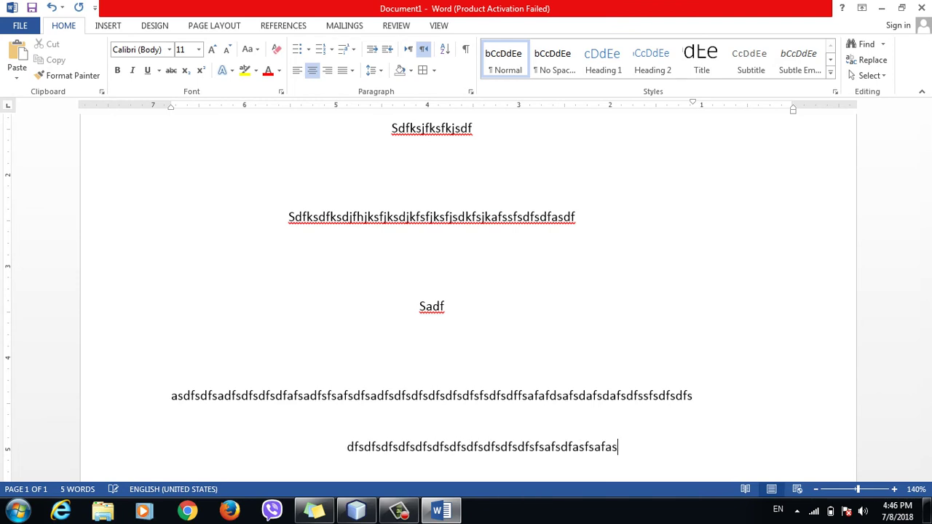
text(safasdfasd)
- Add two short 'sdf' lines, then close the document without saving
key(Return)
key(Return)
key(Return)
text(sdf)
key(Return)
key(Return)
key(Return)
text(sdf)
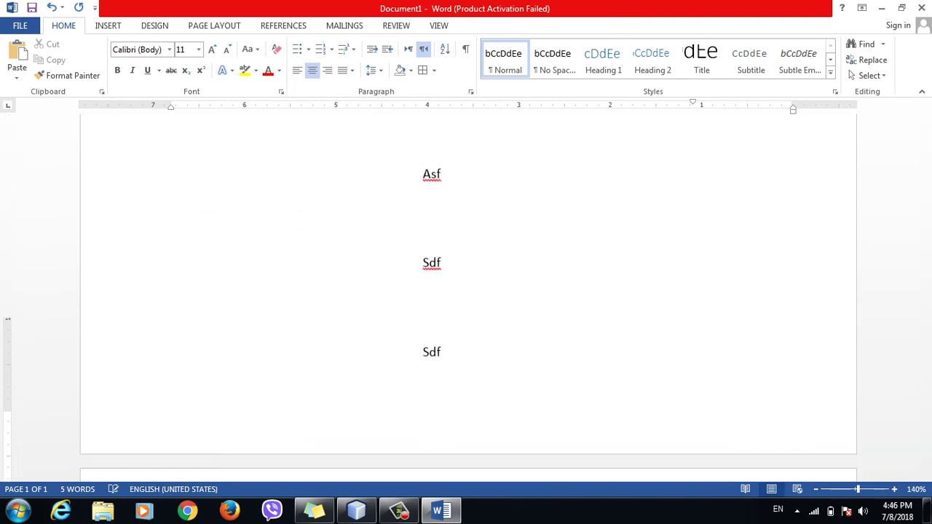
key(Return)
key(Return)
key(Return)
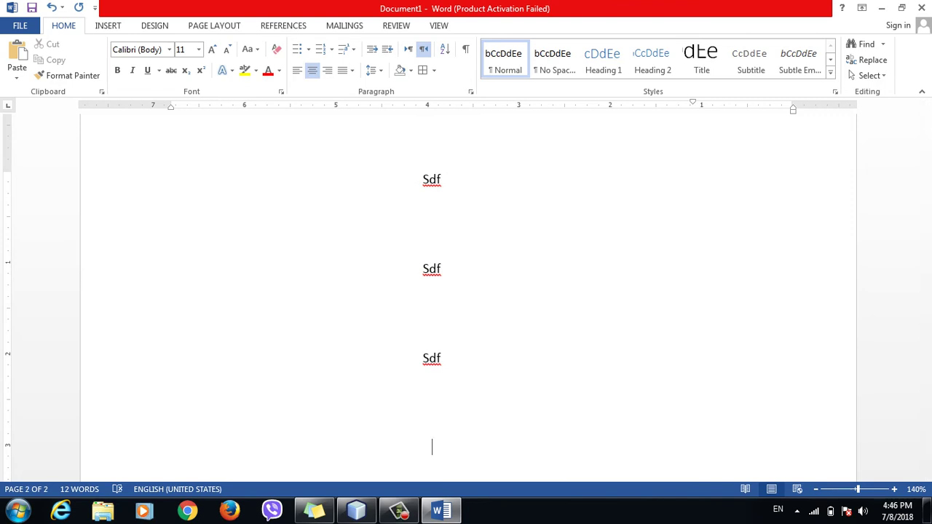
click(922, 7)
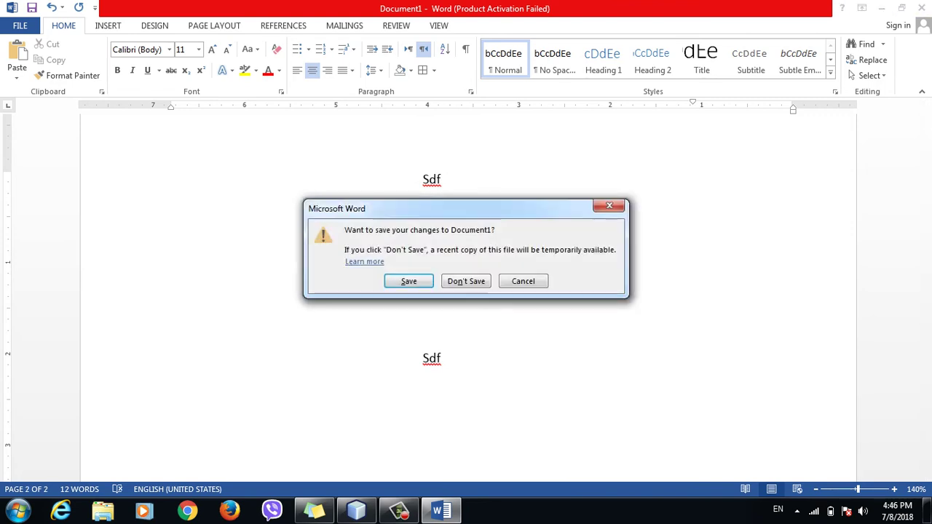
click(466, 281)
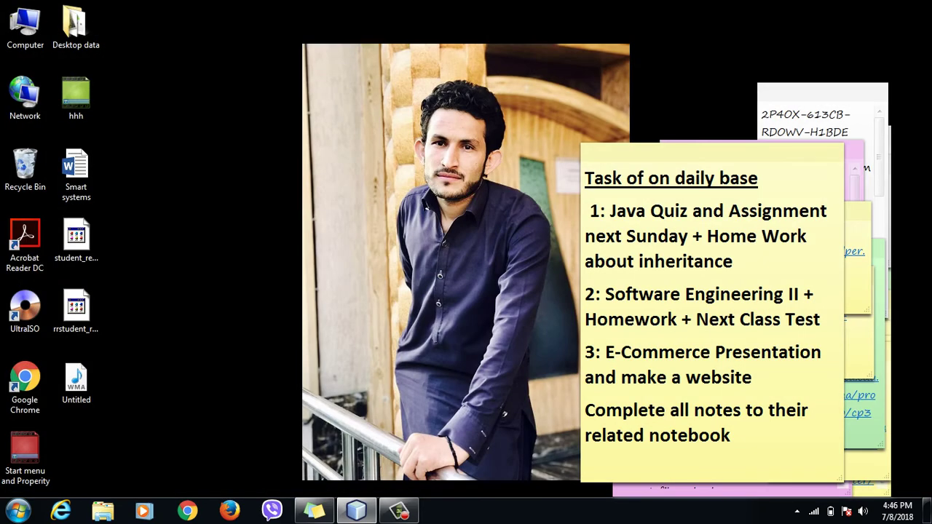
- Launch Word 2013 on a new blank document and dismiss the activation notice
click(18, 511)
text(no)
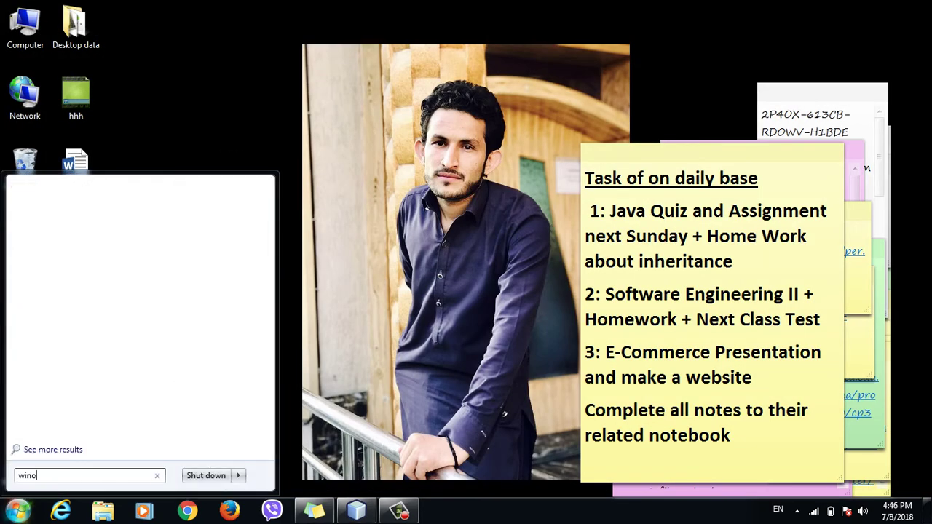
text(tepad)
key(Return)
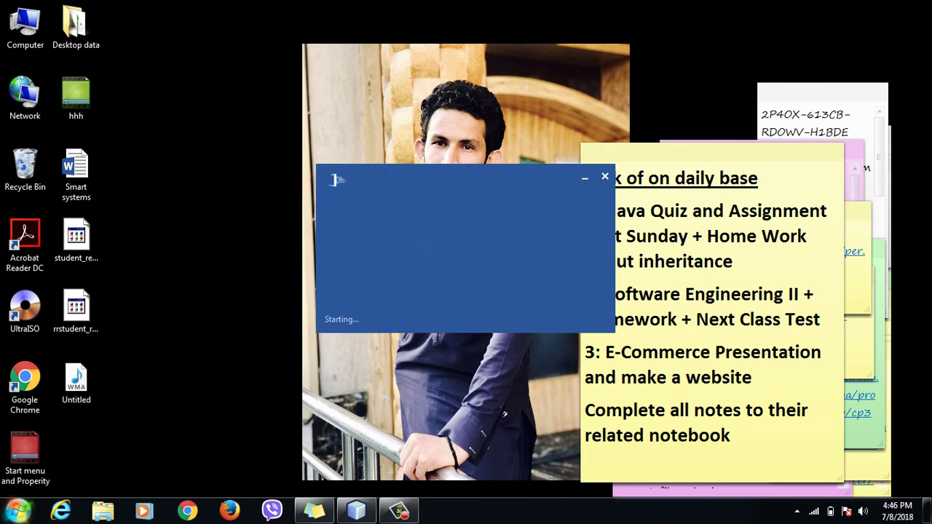
key(Return)
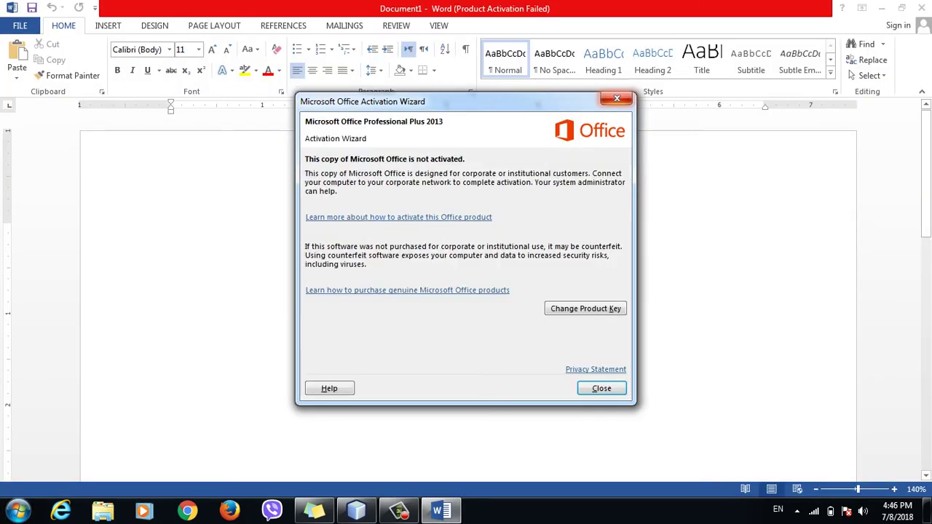
key(Escape)
- Type two lines of sample text, starting with 'sfsdfsdfsfklsjfsf'
text(sfsdfsdfs)
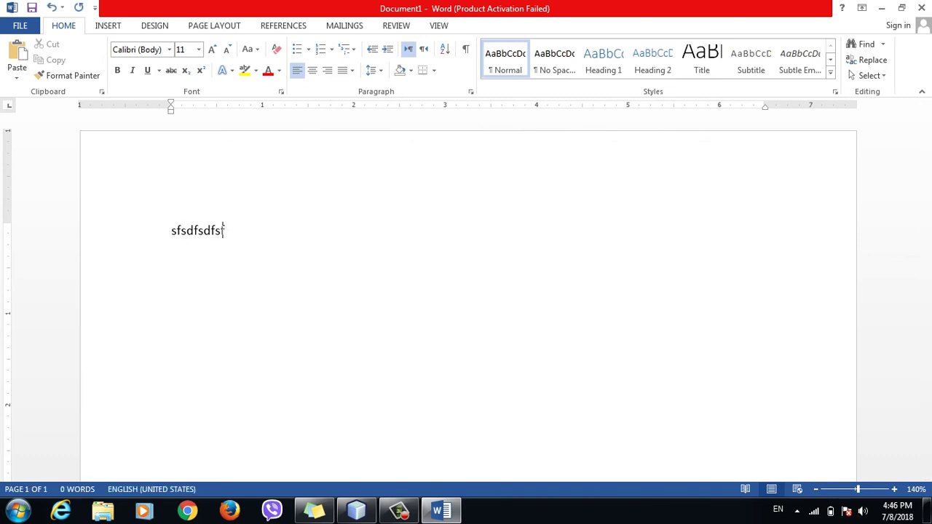
text(fklsjfsf)
key(Return)
text(sfsdfsdfklsdlfjskfjsd fsd f sd)
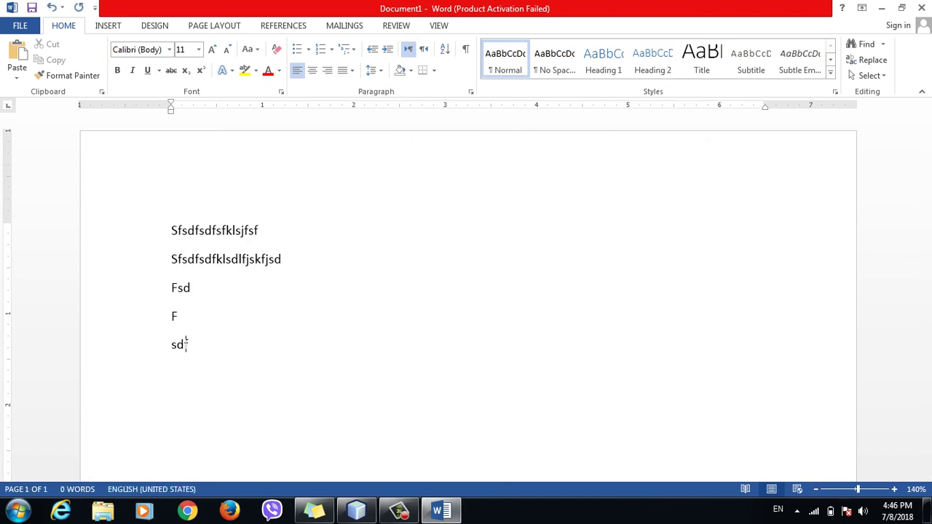
text(f sdf sd)
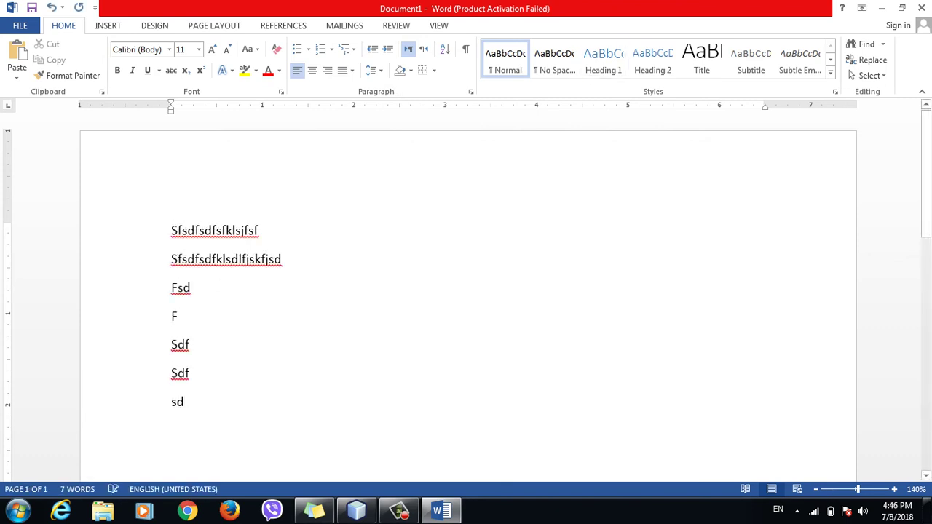
- Make the current paragraph settings the default for all Normal-template documents
click(375, 70)
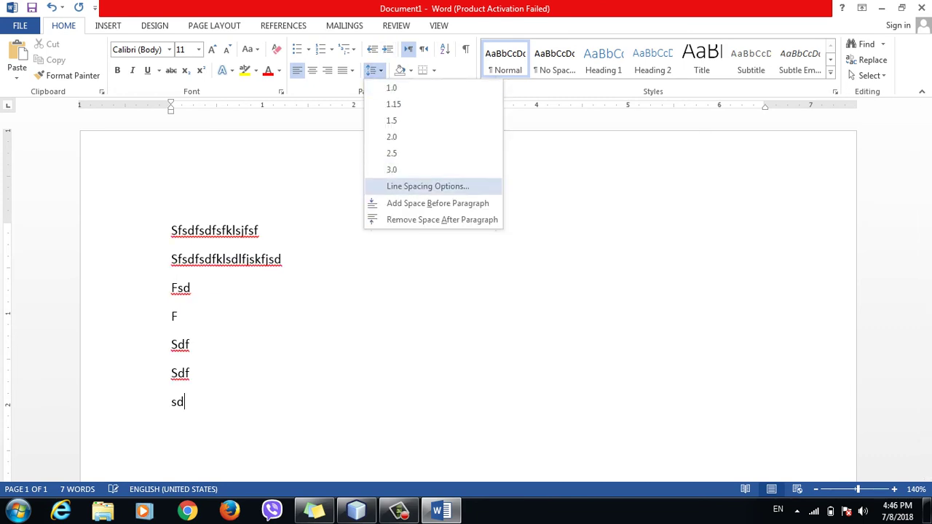
click(428, 187)
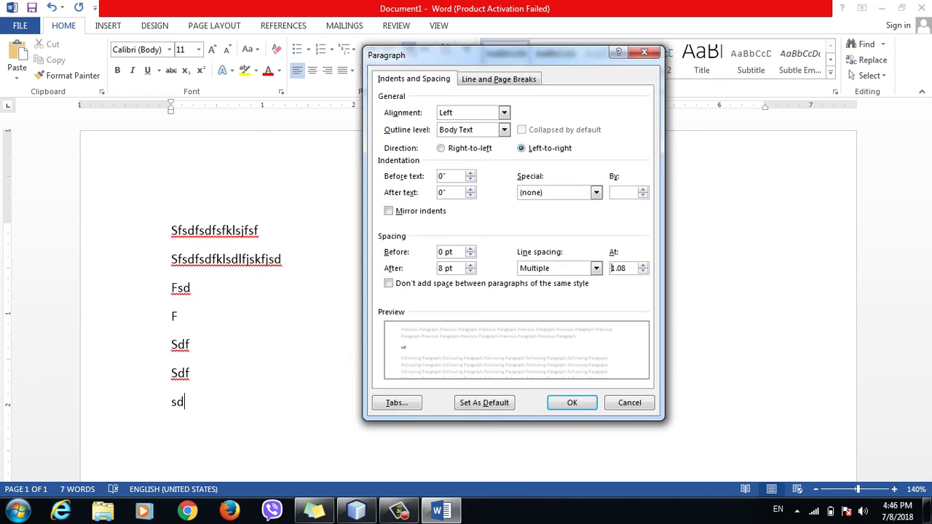
click(484, 403)
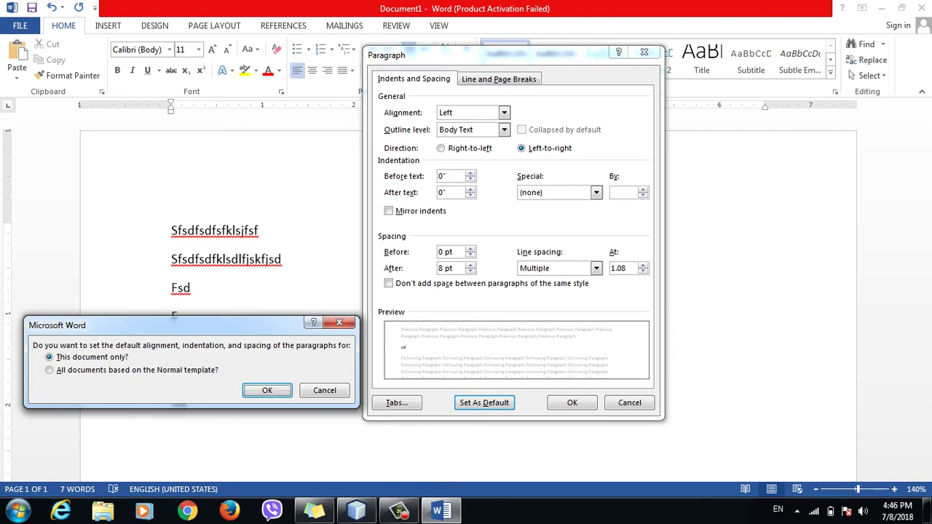
click(49, 370)
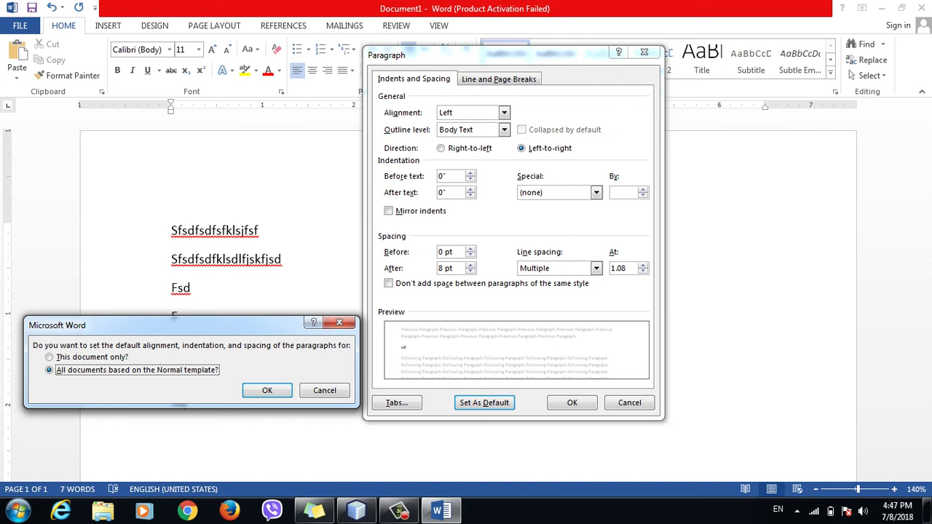
click(340, 322)
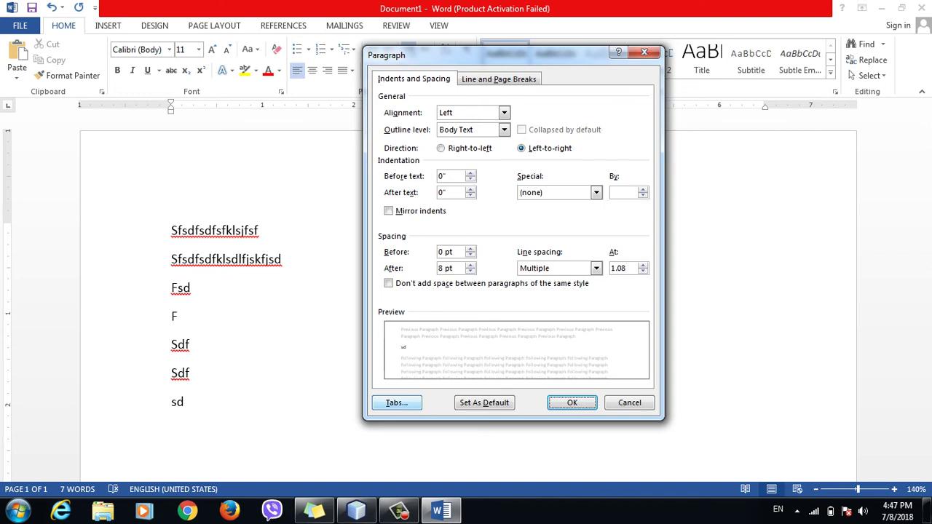
- Look at the Tabs dialog, then delete all text in the document
click(397, 403)
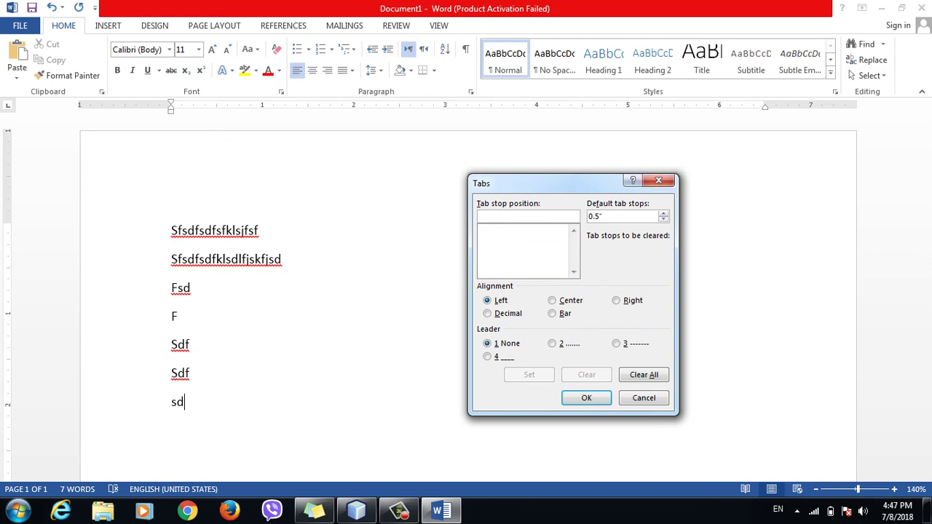
click(658, 181)
key(ctrl+a)
key(Delete)
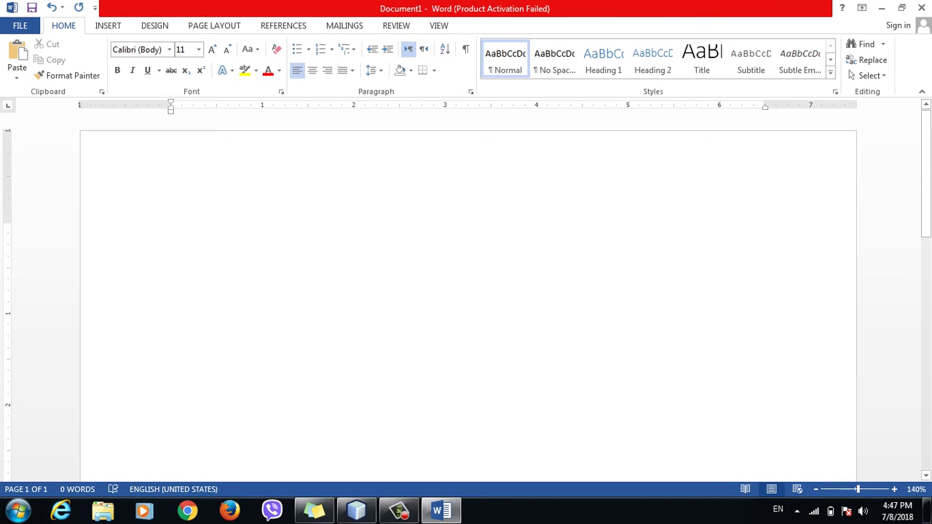
- Test the default tab stops by inserting tabs and backspacing on the empty line
key(Tab)
key(Tab)
key(Tab)
key(Tab)
key(Tab)
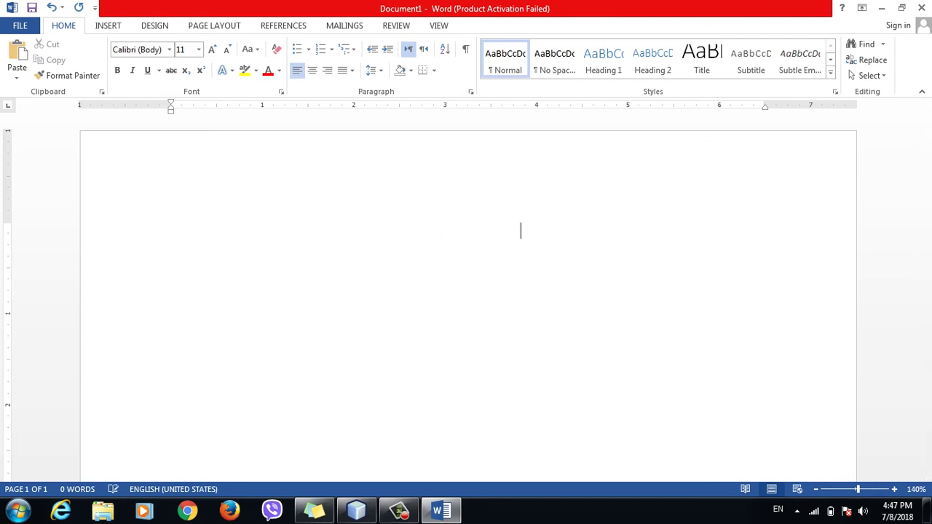
key(BackSpace)
key(BackSpace)
key(BackSpace)
key(BackSpace)
key(Tab)
key(Tab)
key(Tab)
key(Tab)
key(Tab)
key(Tab)
key(Tab)
key(BackSpace)
key(BackSpace)
key(BackSpace)
key(BackSpace)
key(BackSpace)
key(BackSpace)
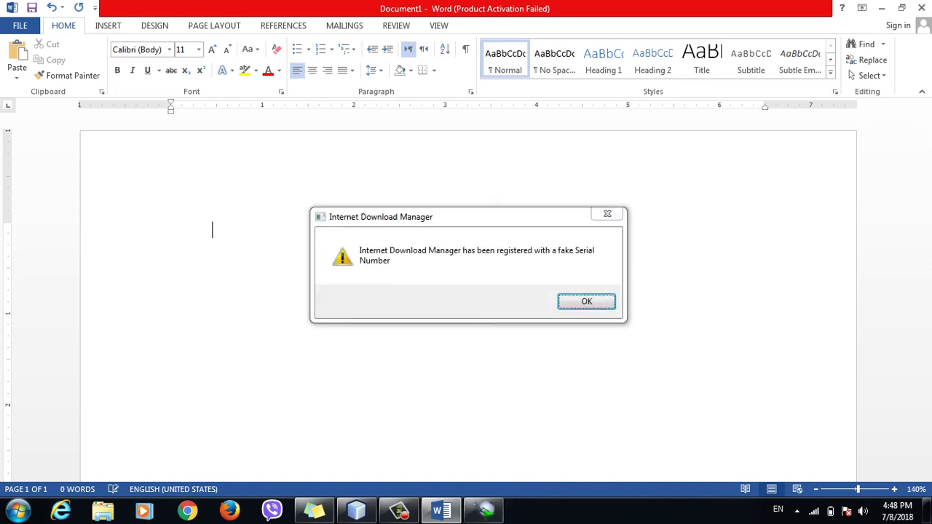
- Dismiss the Internet Download Manager warning and leave a single 0.5-inch tab on the empty line
key(BackSpace)
key(BackSpace)
key(BackSpace)
key(Tab)
key(Tab)
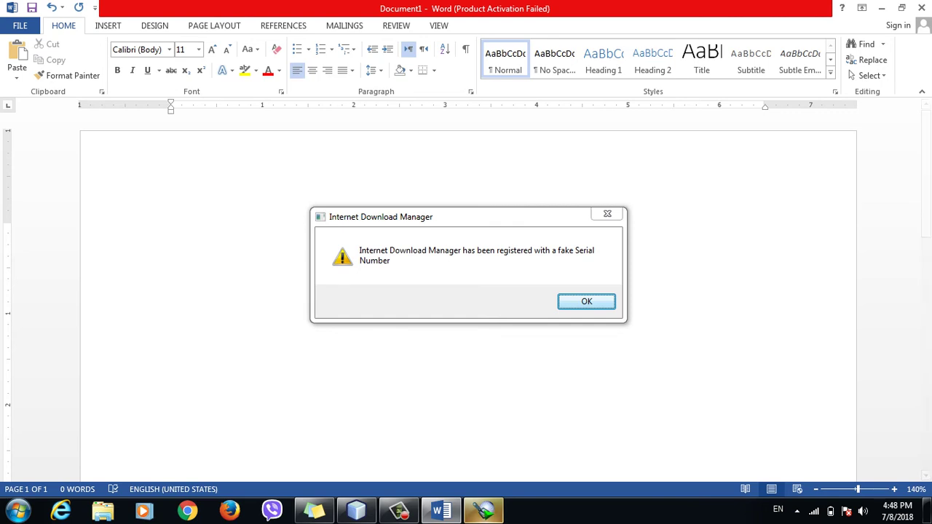
key(Return)
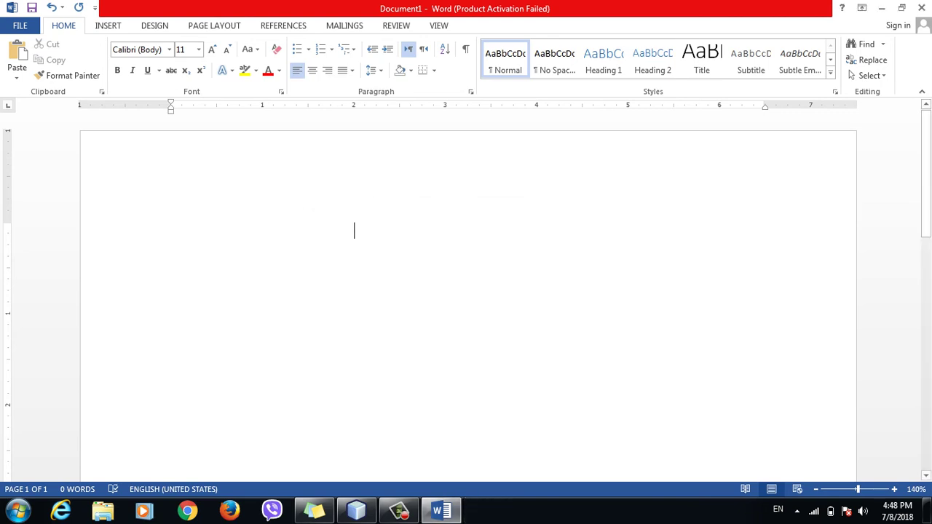
key(Tab)
key(BackSpace)
key(BackSpace)
key(BackSpace)
key(BackSpace)
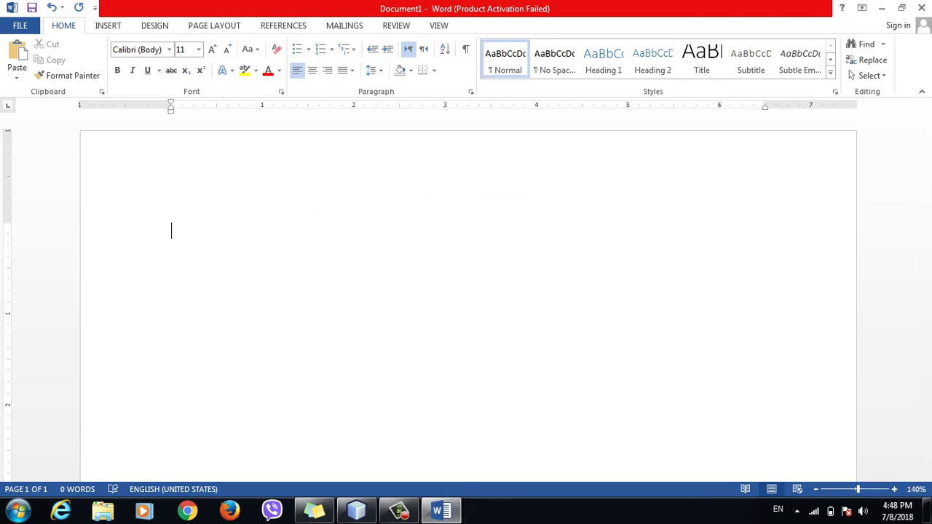
key(Tab)
key(BackSpace)
key(BackSpace)
key(BackSpace)
key(BackSpace)
key(Tab)
key(BackSpace)
key(Tab)
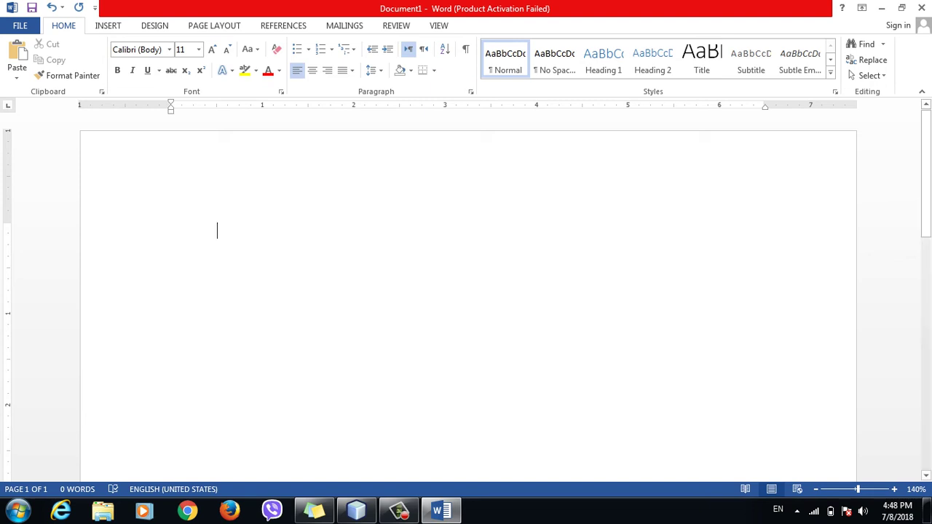
- Add left tab stops at 1, 3 and 5 inches in the Tabs dialog
click(375, 70)
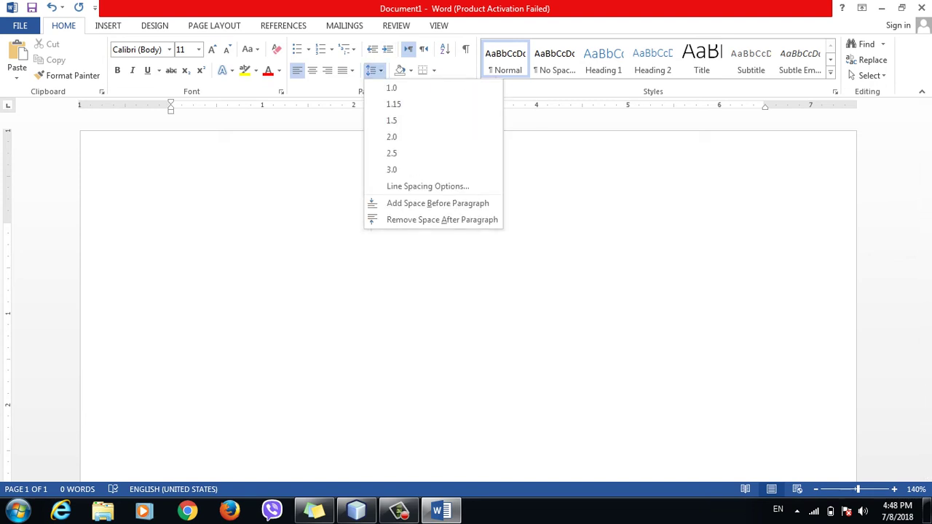
click(428, 187)
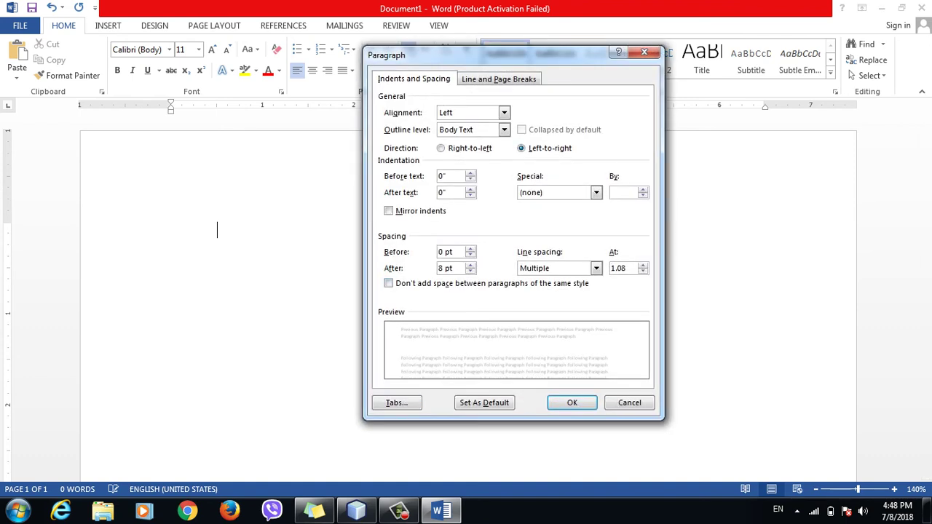
click(397, 403)
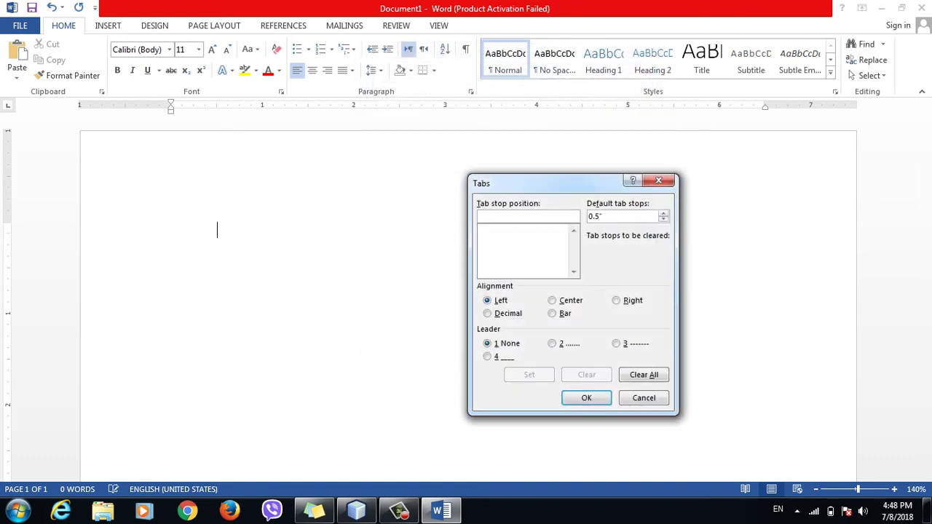
text(1)
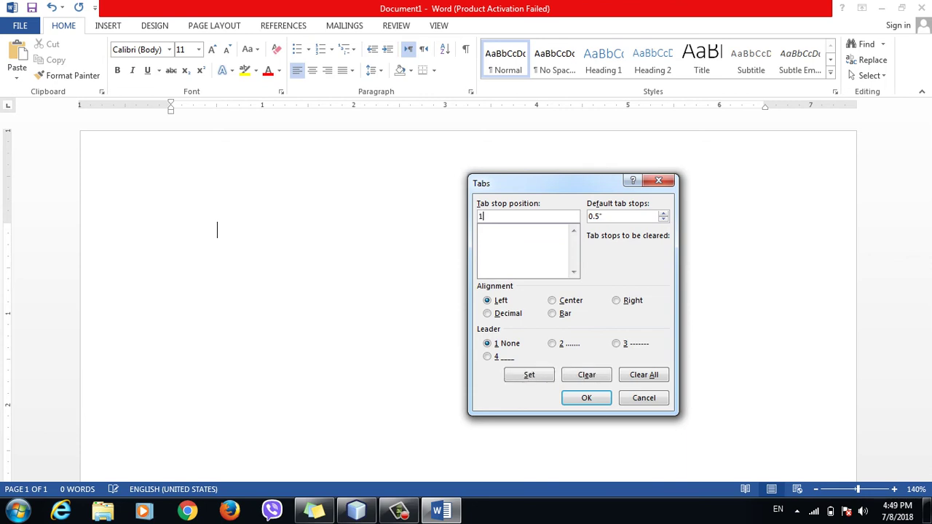
key(alt+s)
text(3)
key(alt+s)
text(5)
key(alt+s)
key(Return)
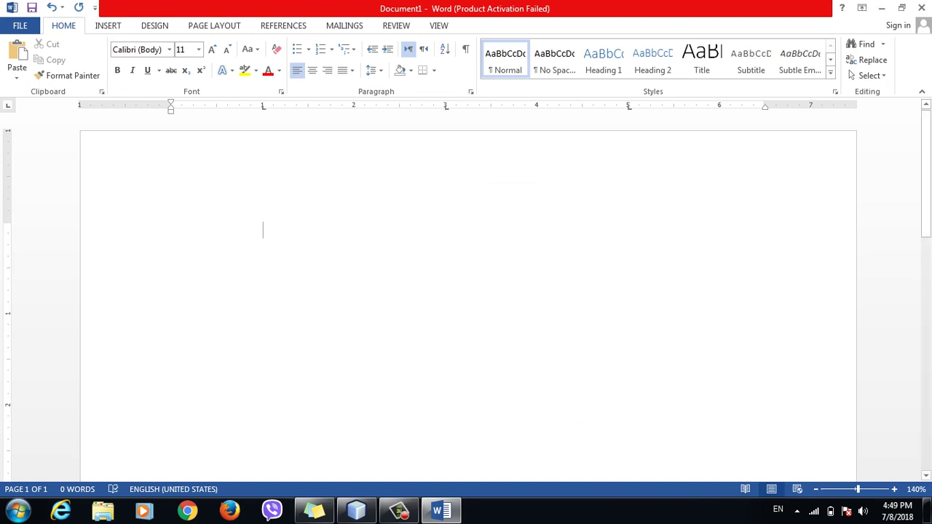
- Type the header row Name, job and Position across the tab stops
text(Na)
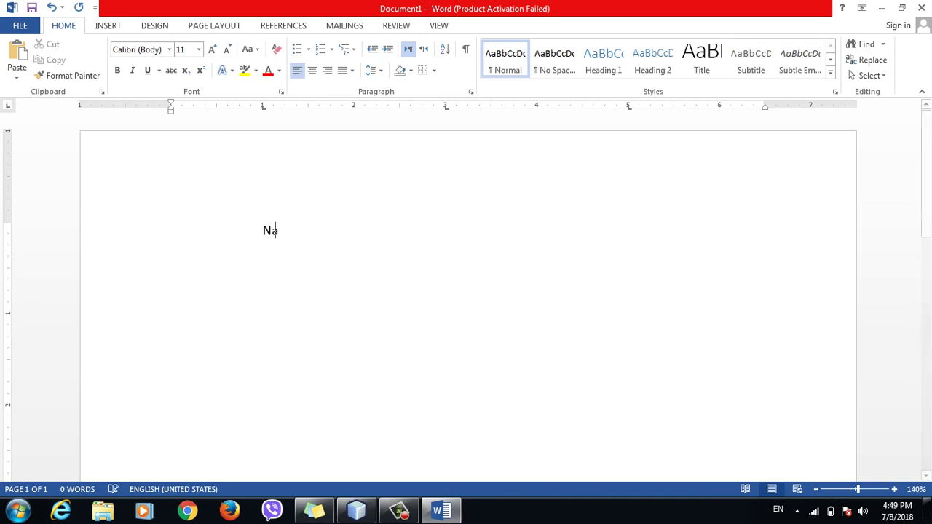
text(me)
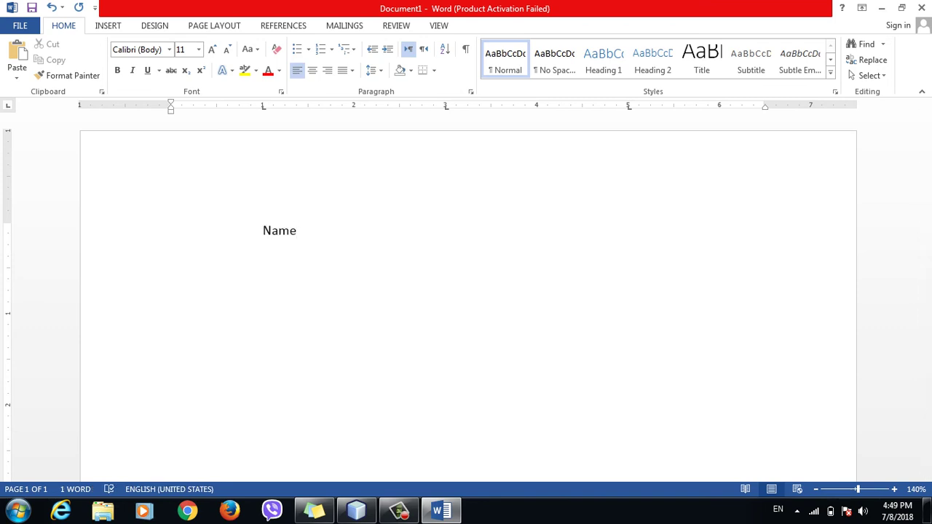
key(Tab)
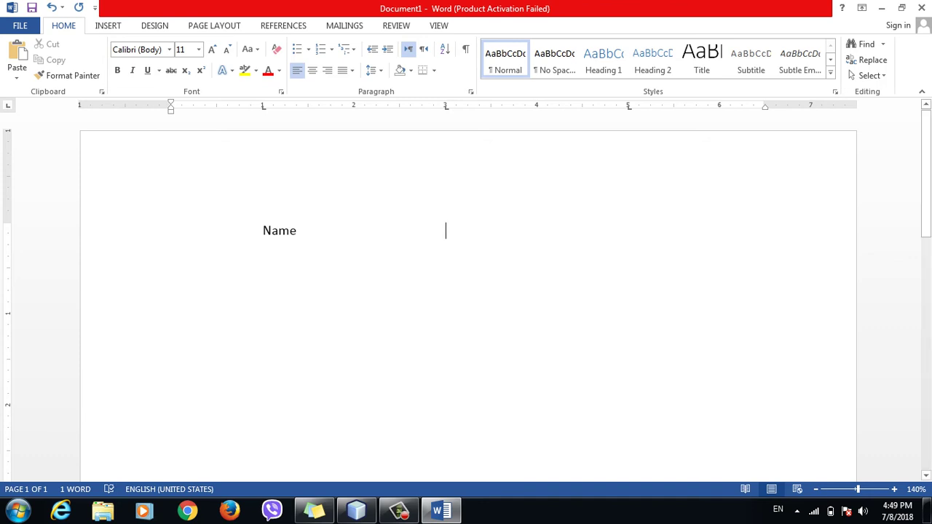
text(F)
key(BackSpace)
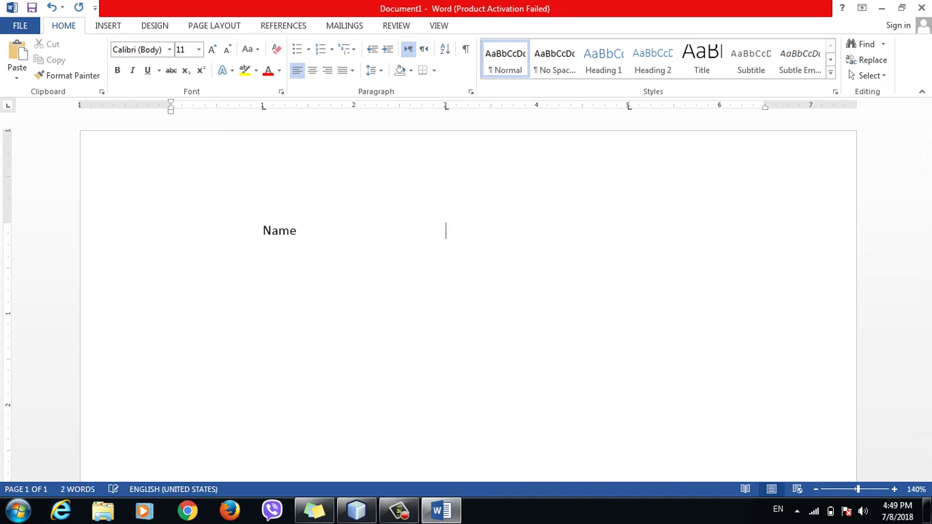
text(job)
key(Tab)
key(Tab)
text(Posti)
text(tion)
double_click(446, 249)
click(679, 230)
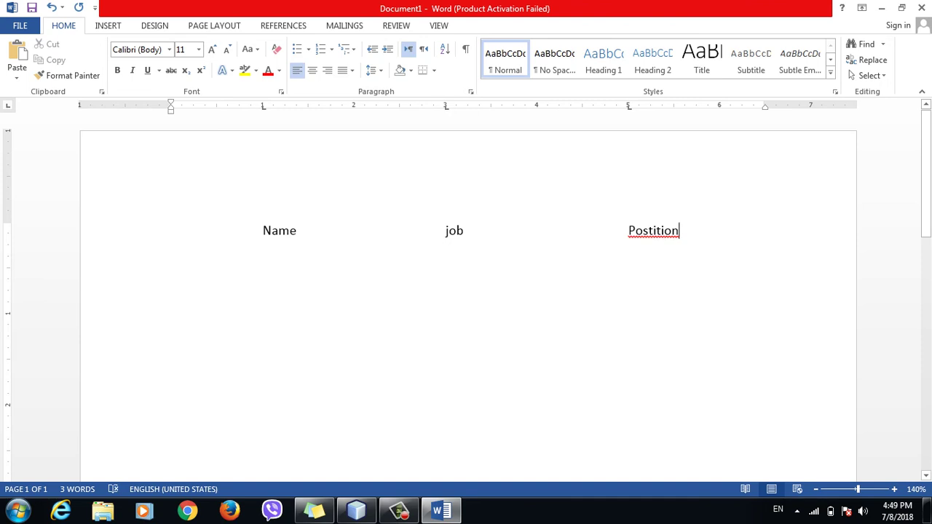
key(Return)
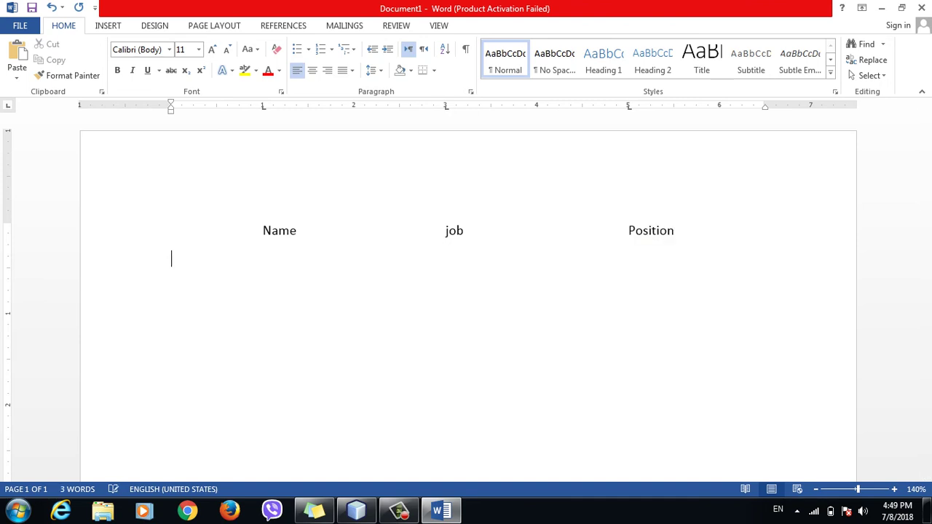
key(Return)
- Type the first entry row: a person's name, an IT job title and position System Admin
key(Tab)
text(H)
key(BackSpace)
text(Ra)
key(BackSpace)
key(BackSpace)
text(Hamid)
key(Tab)
text(IT )
text(Mangar)
key(BackSpace)
key(BackSpace)
text(er)
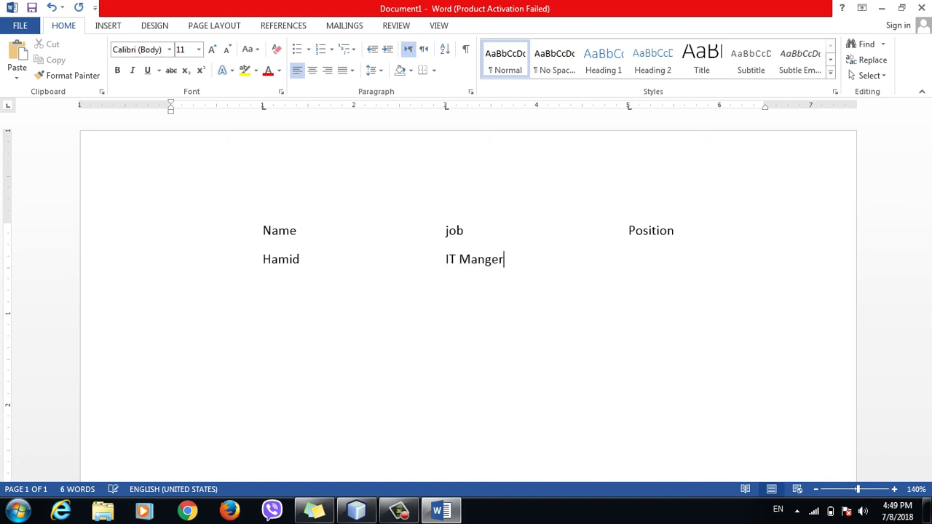
key(Tab)
key(BackSpace)
key(BackSpace)
key(BackSpace)
key(BackSpace)
key(BackSpace)
key(BackSpace)
key(BackSpace)
key(BackSpace)
key(BackSpace)
key(BackSpace)
text(Manage)
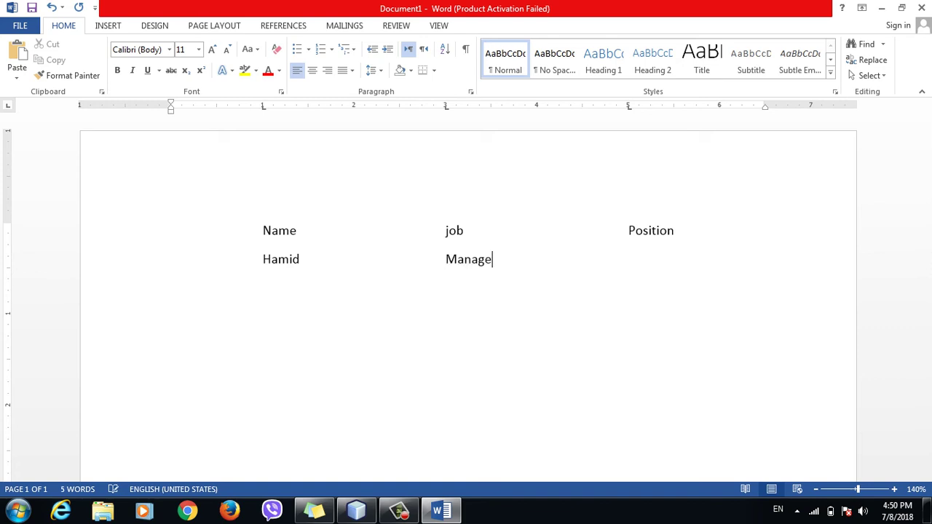
text(ment)
key(Tab)
text(IT)
key(BackSpace)
key(BackSpace)
text(System)
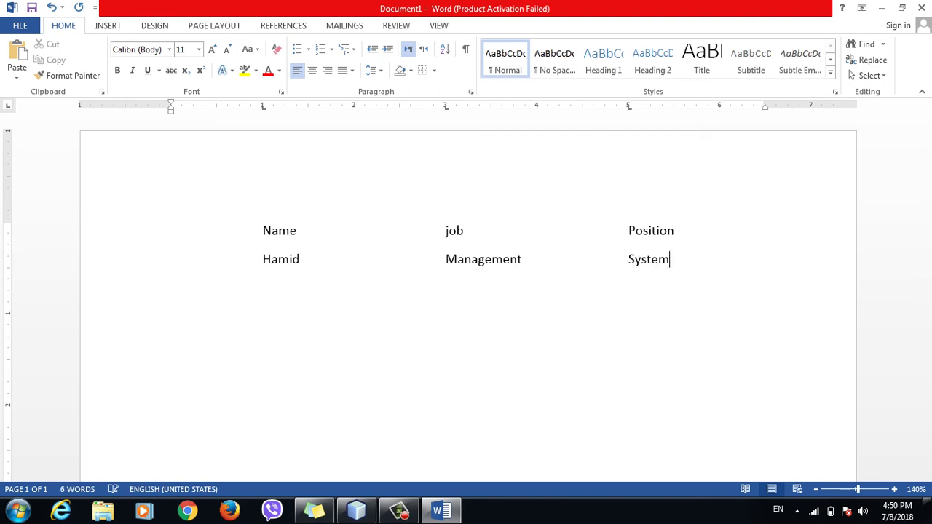
text( Ad)
text(min)
key(Return)
- Start the third row with another person's name and tab to the job column
key(Tab)
text(Bila)
text(l)
key(Tab)
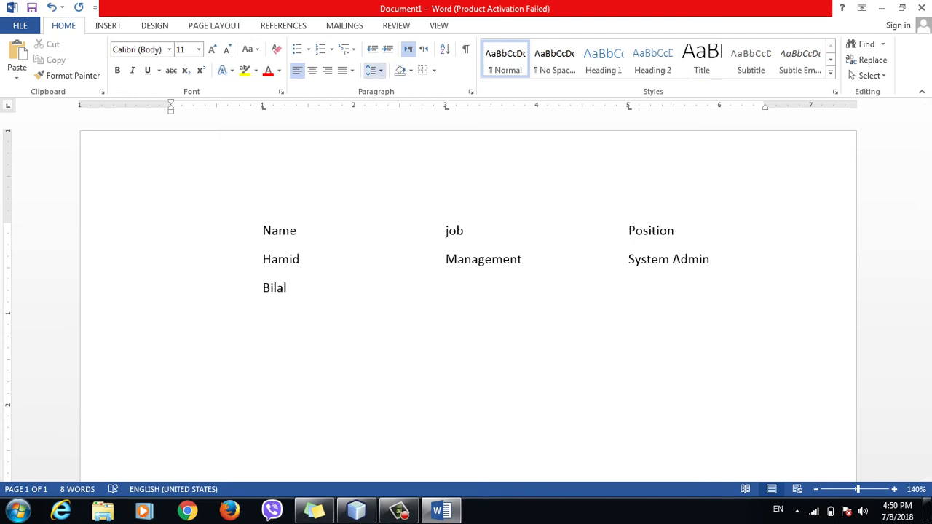
- Clear all existing tab stops in the paragraph's Tabs settings
click(371, 70)
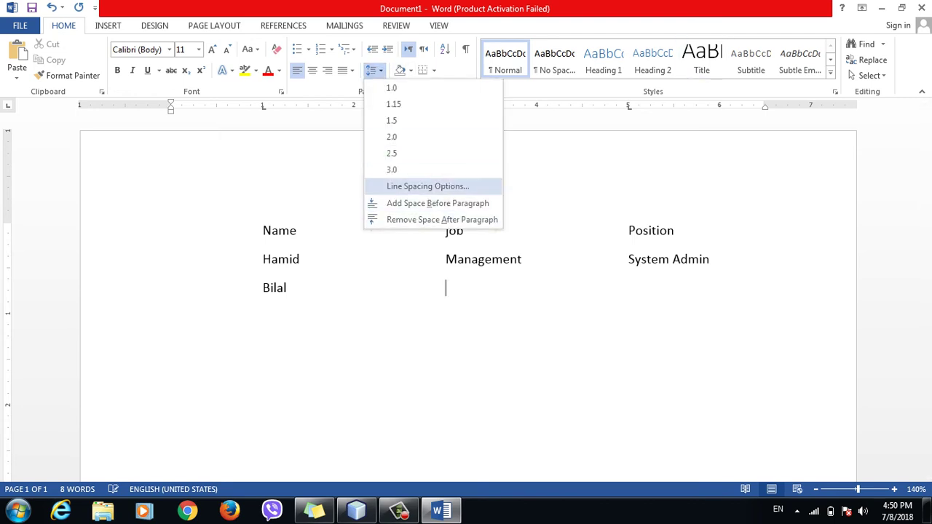
click(428, 186)
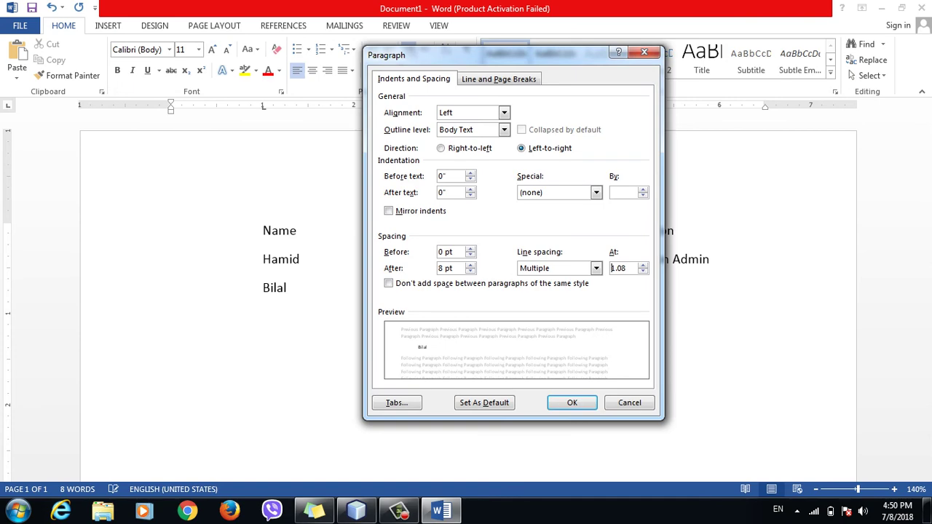
click(397, 403)
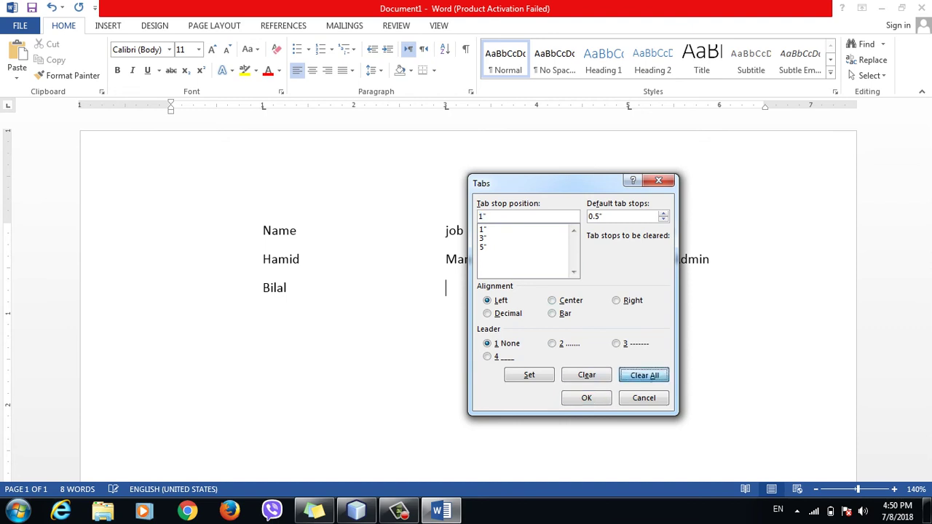
click(644, 375)
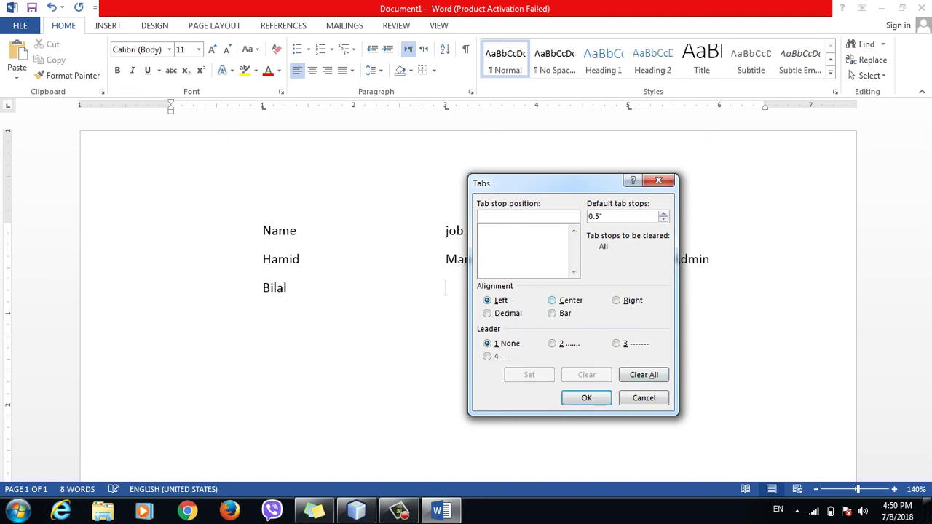
- Set tab stops at 1" centred, 2" left and 4" right, then delete all document text
text(1)
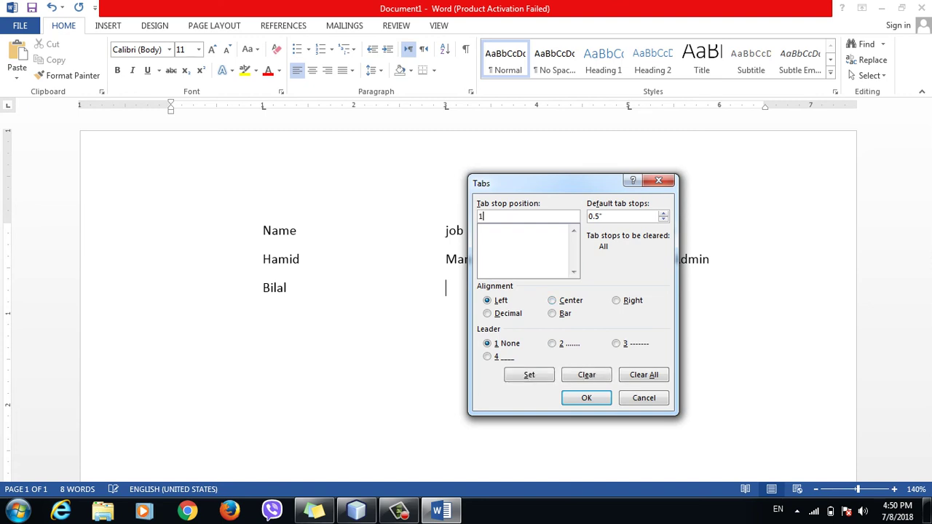
key(alt+c)
key(alt+s)
text(2)
key(alt+l)
key(alt+s)
text(4)
key(alt+r)
key(alt+s)
key(Return)
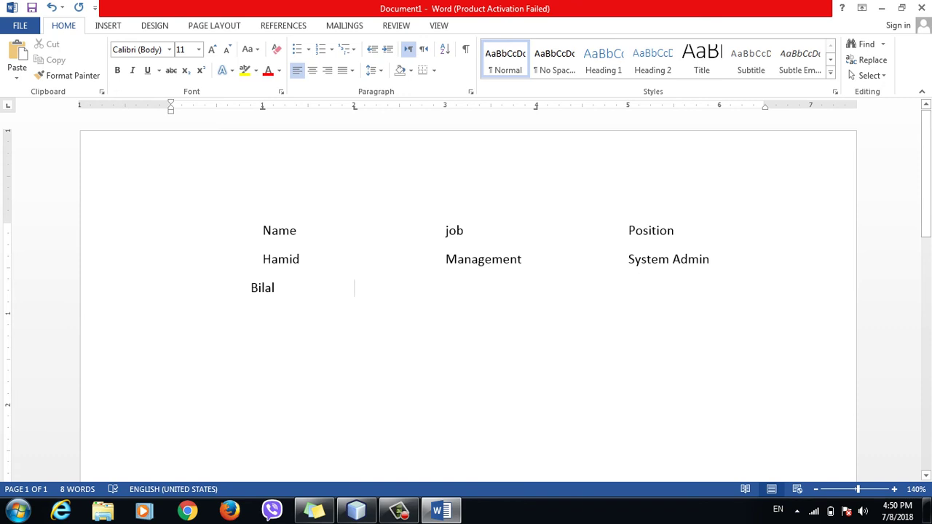
key(ctrl+a)
key(Delete)
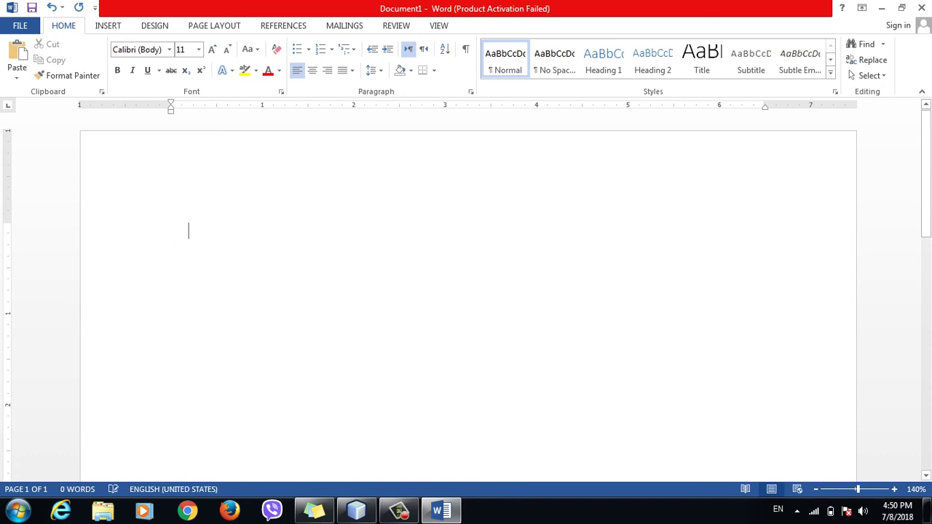
- Add a centred tab stop at 1 inch on the empty line
key(Tab)
key(Tab)
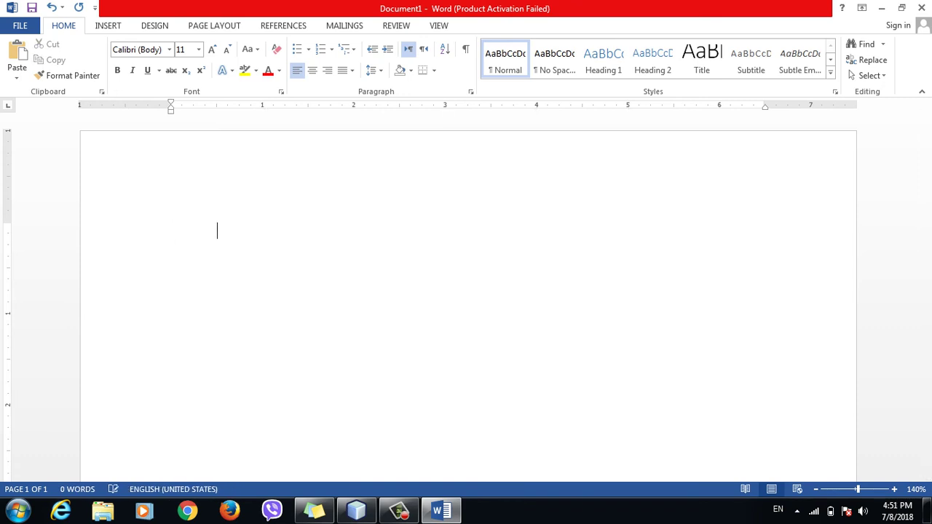
click(373, 70)
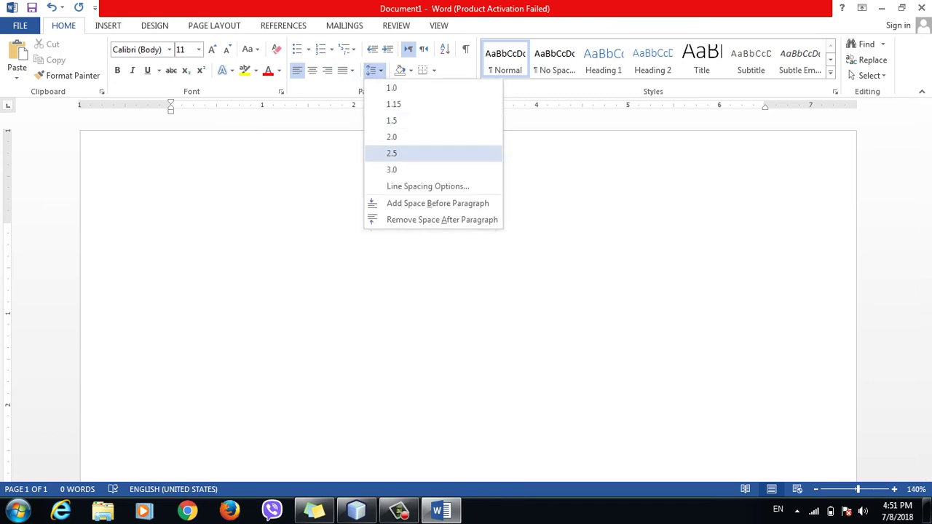
click(428, 186)
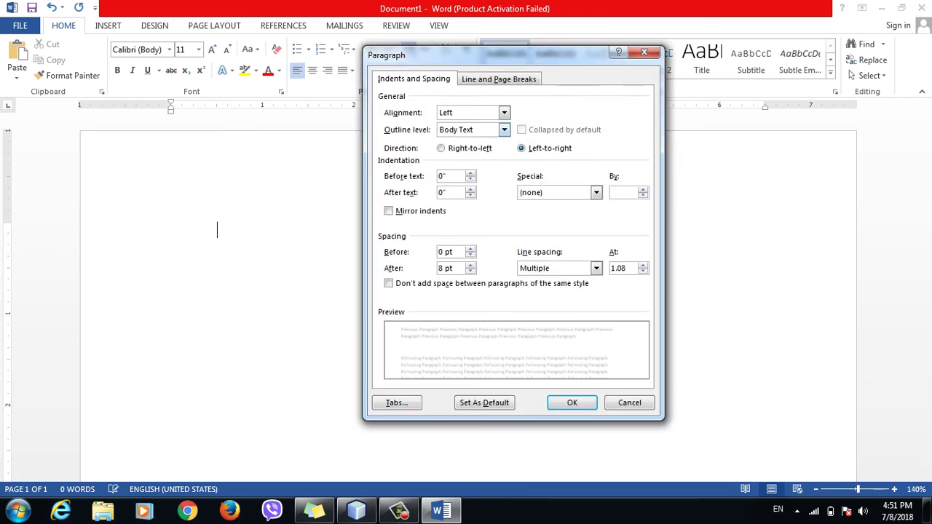
click(396, 403)
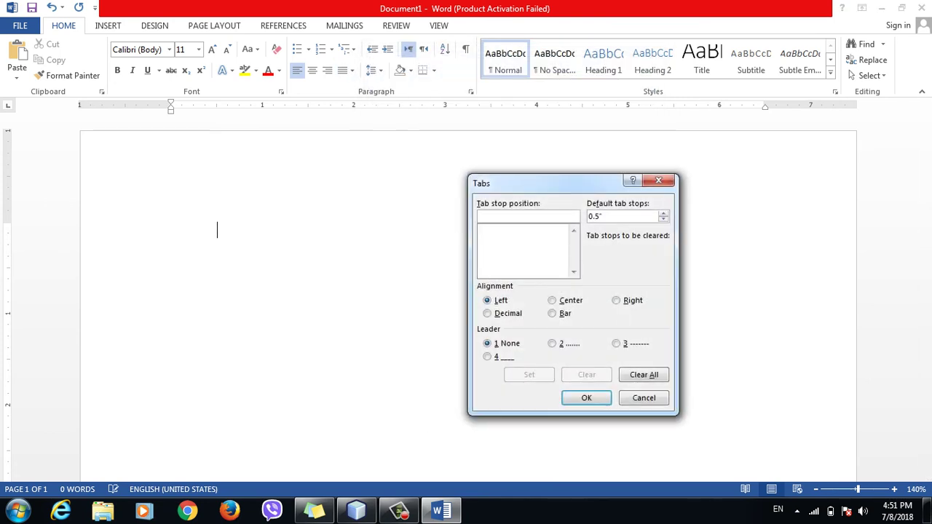
text(1)
key(alt+c)
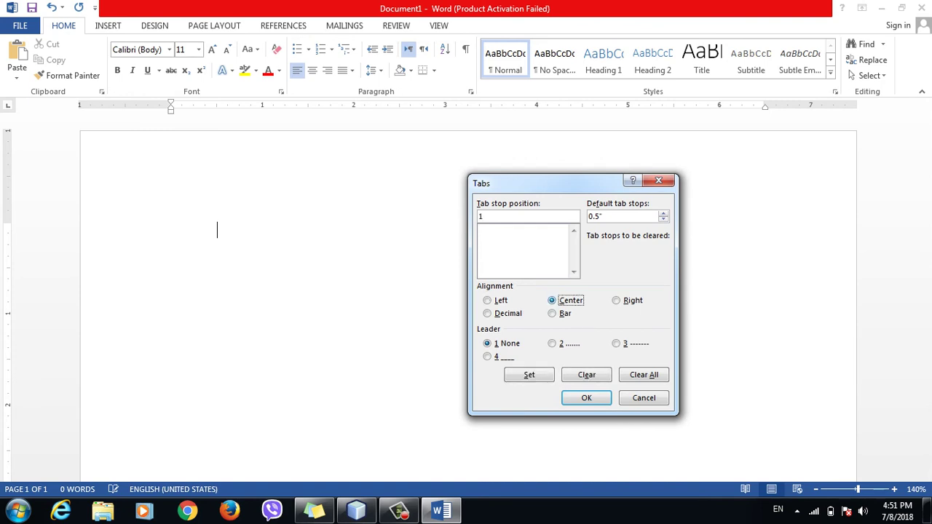
key(alt+s)
- Add a 2" left and a 4" right tab stop, then dismiss the download manager warning
text(2)
key(alt+l)
key(alt+s)
text(4)
key(alt+r)
key(alt+s)
key(Return)
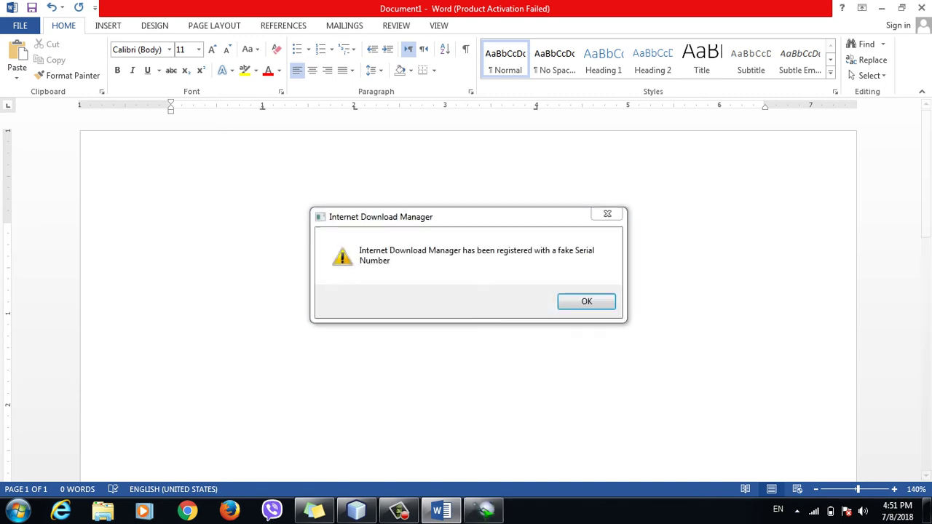
key(Return)
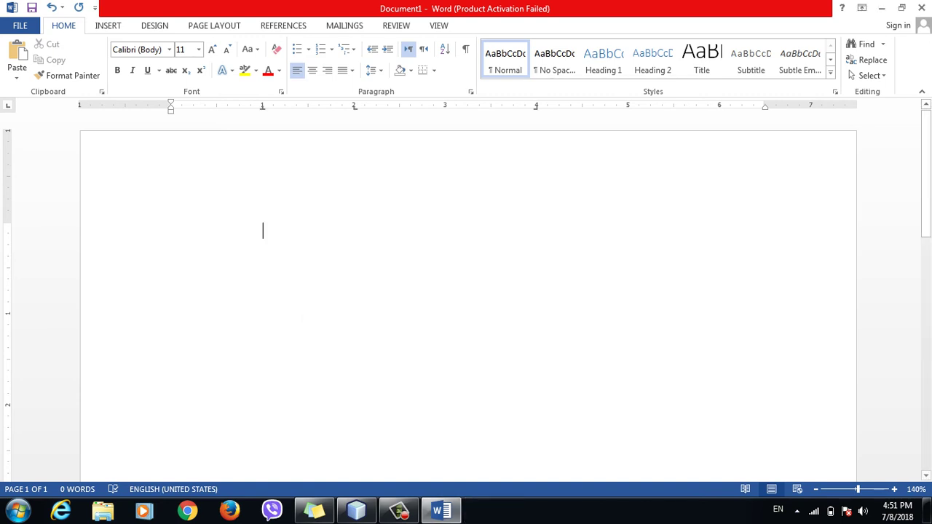
key(Tab)
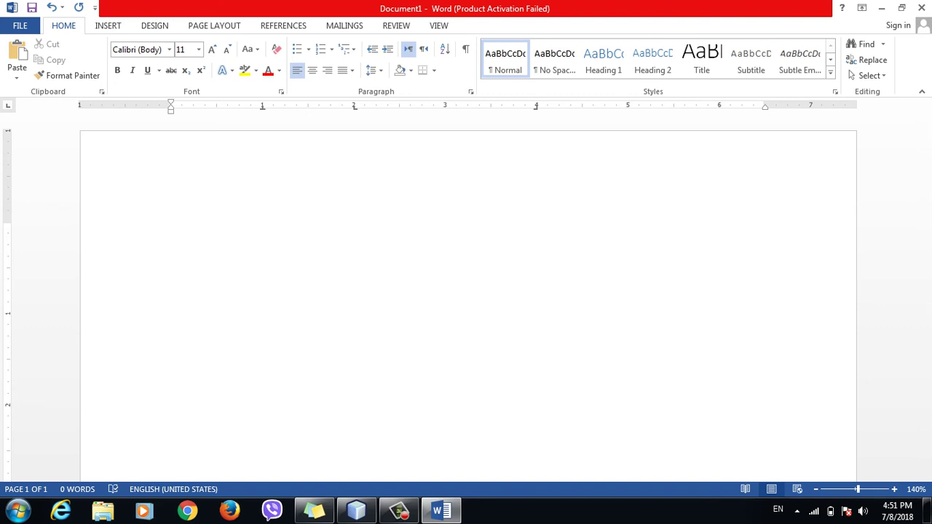
- Type the headings Name and Job at the new tab stops
text(a)
key(BackSpace)
text(ab)
key(BackSpace)
key(BackSpace)
text(Name)
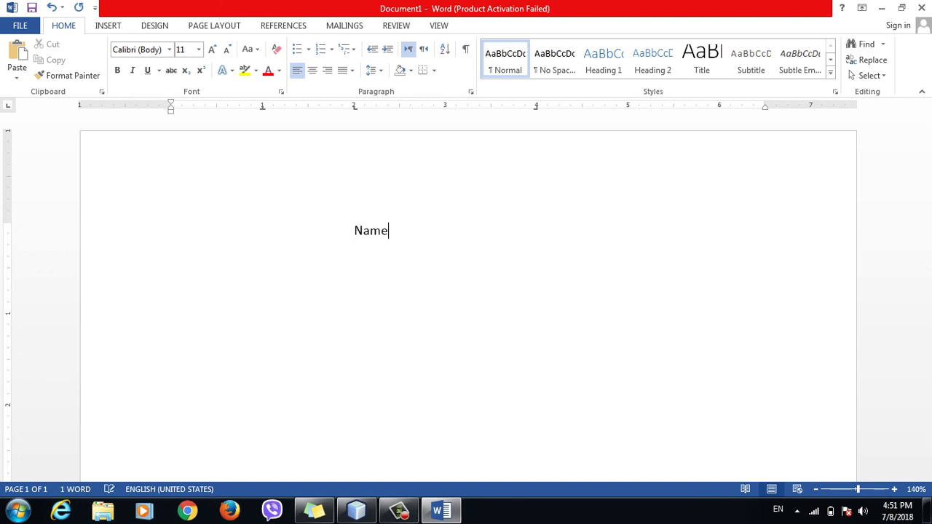
key(Tab)
text(Job)
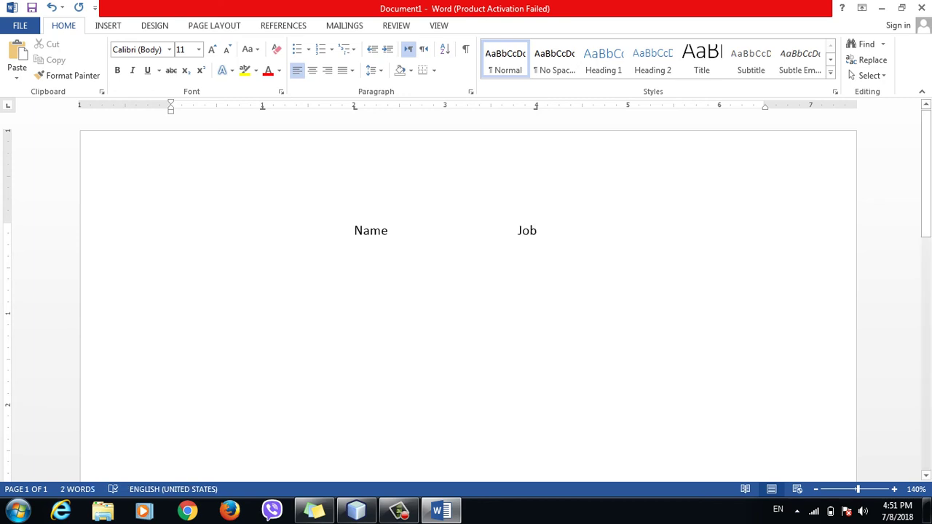
key(Tab)
key(Tab)
- Correct the end of Job and start a second line with test characters
key(BackSpace)
key(BackSpace)
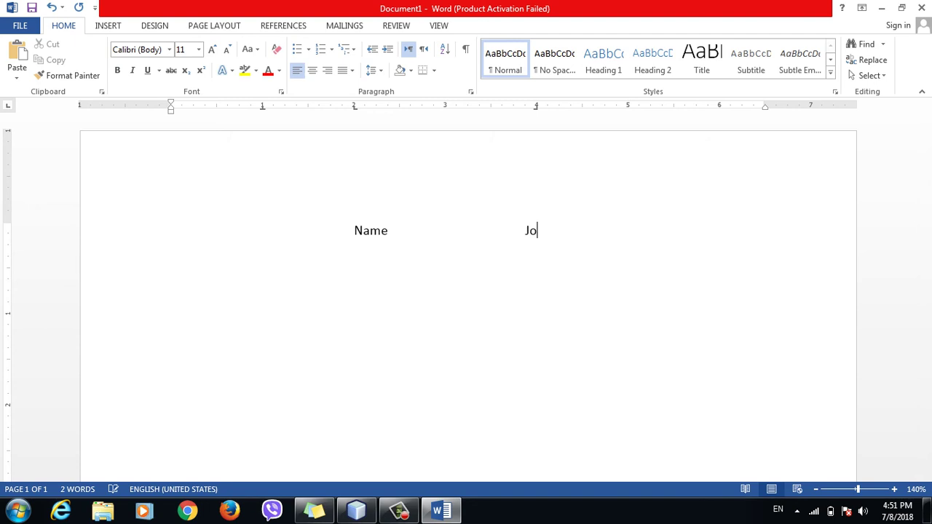
text(b)
key(Return)
key(Tab)
text(sfsdfs)
text(fdsfsfs)
key(BackSpace)
key(BackSpace)
key(BackSpace)
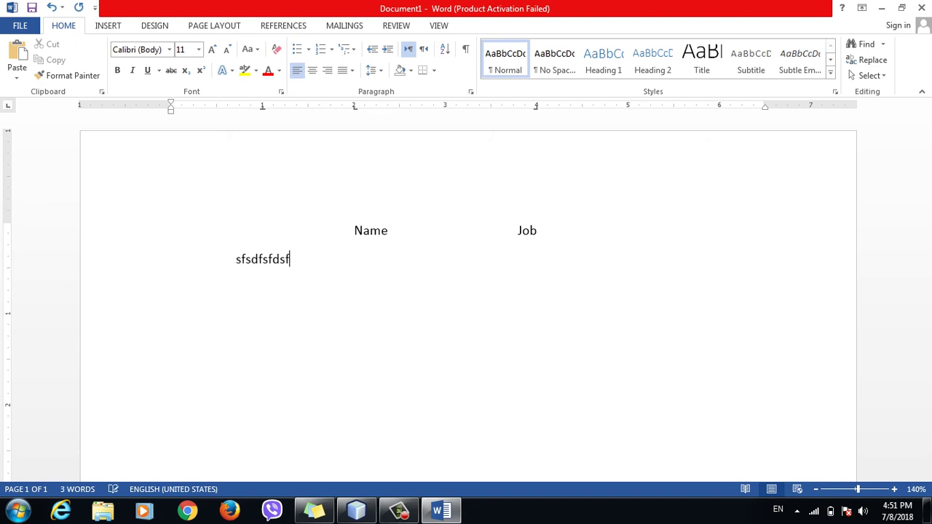
key(BackSpace)
key(BackSpace)
key(BackSpace)
key(BackSpace)
key(BackSpace)
key(BackSpace)
- Clear every custom tab stop and delete the sample Name/Job line
click(373, 70)
click(428, 186)
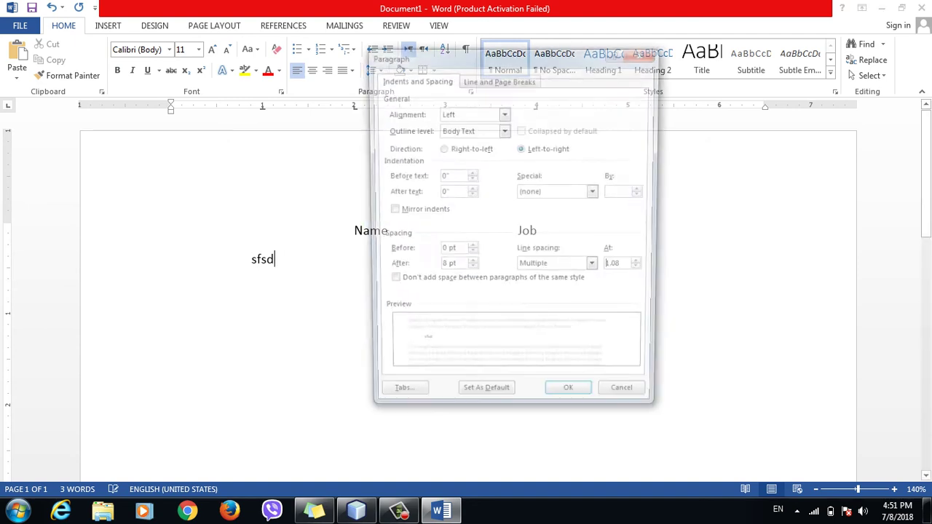
click(397, 403)
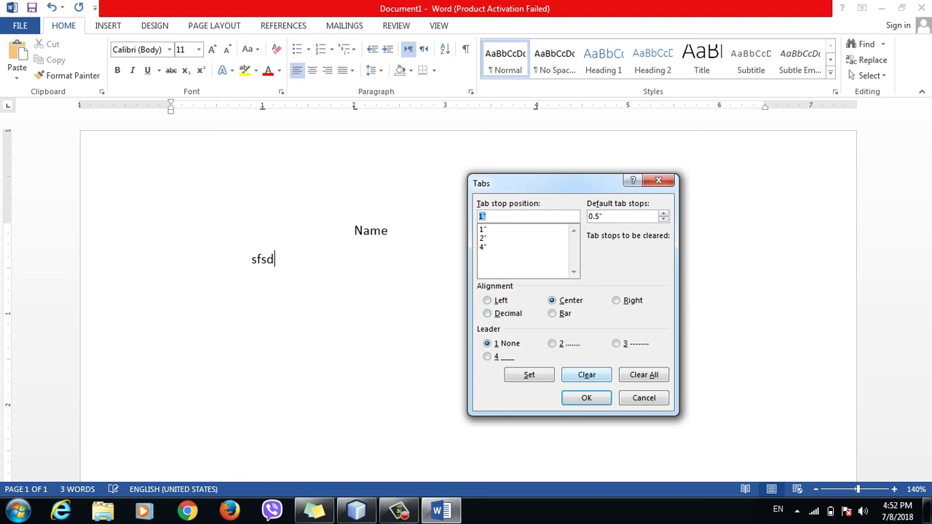
click(644, 374)
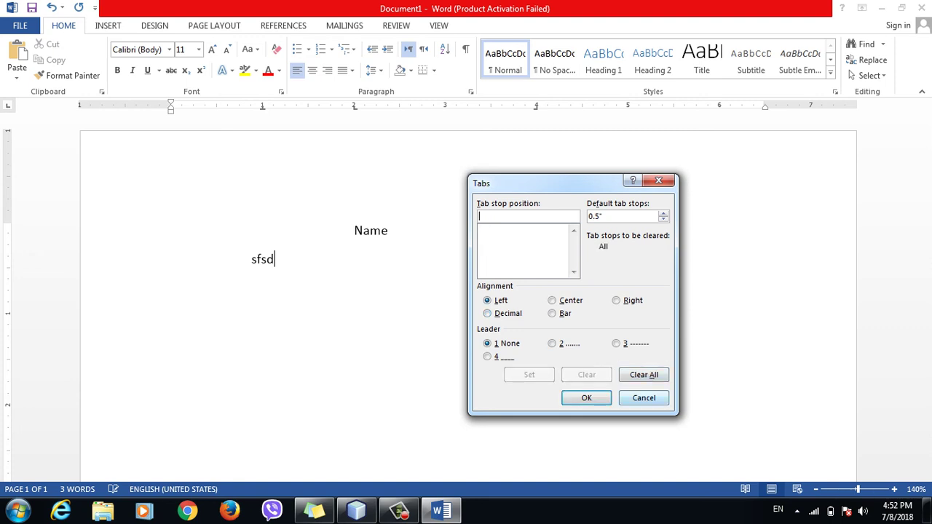
click(643, 397)
key(Delete)
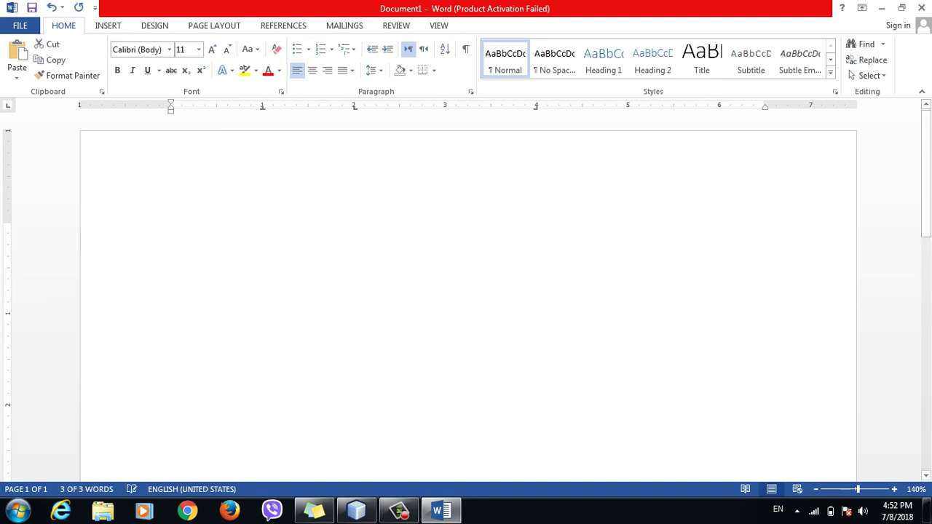
- Set tab stops at 2" centred, 1" right-aligned and 4" decimal
click(375, 70)
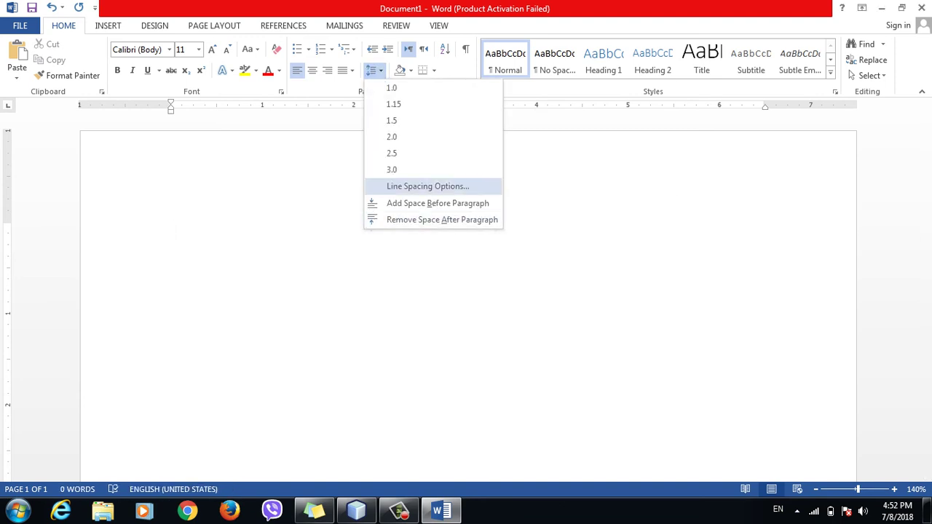
click(427, 187)
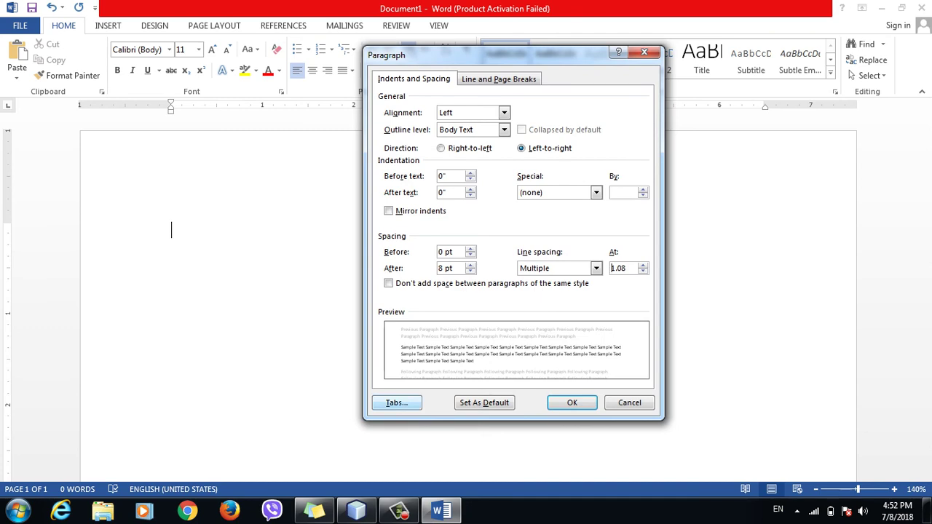
key(alt+t)
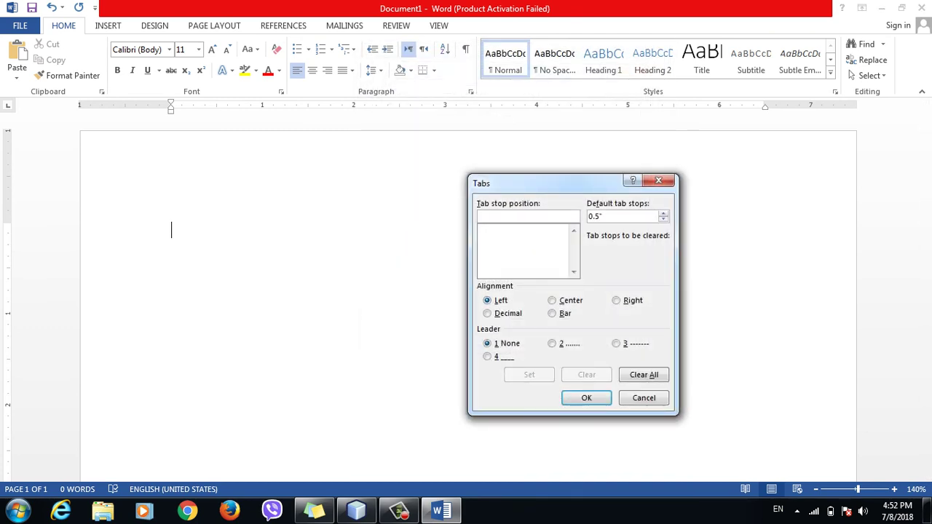
text(2)
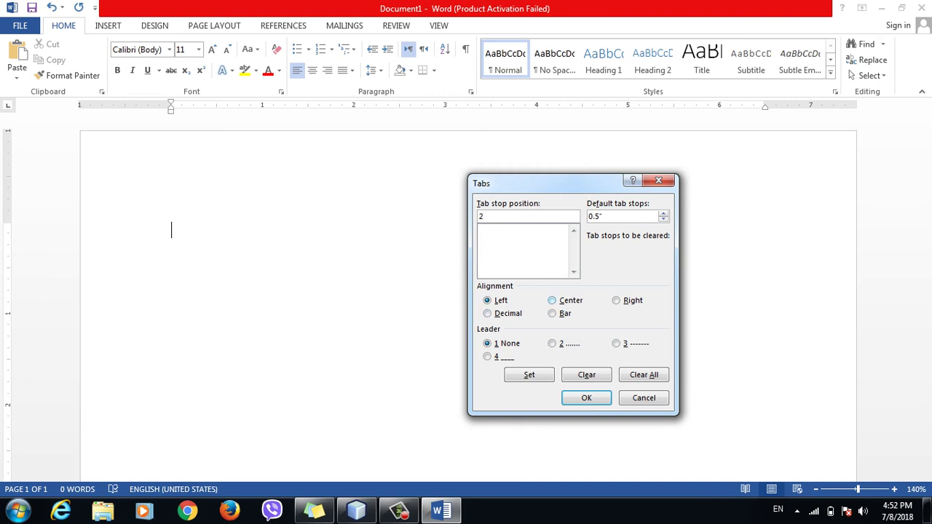
click(552, 300)
click(529, 374)
text(1)
click(616, 300)
click(529, 375)
text(4)
key(alt+d)
click(529, 374)
click(586, 398)
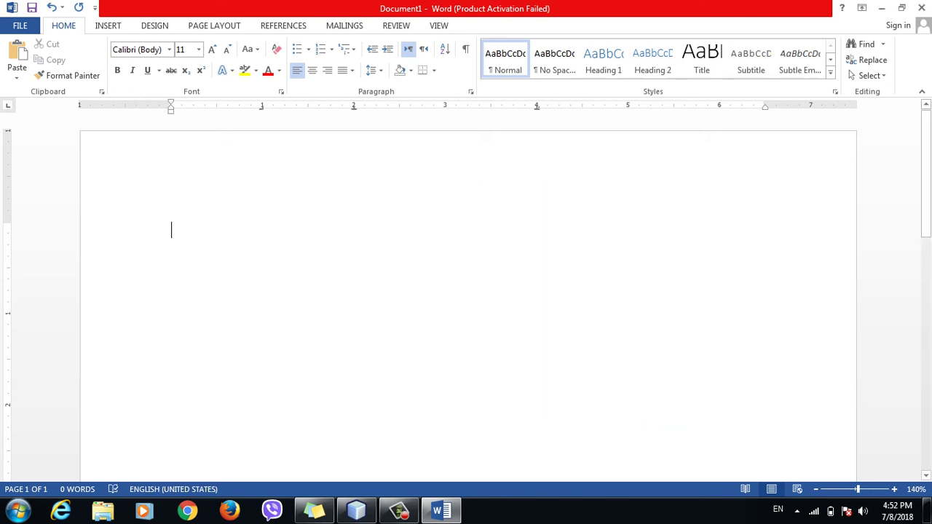
- Type Name, Job and Qty.item at successive tab stops, fixing stray letters
key(Tab)
text(N)
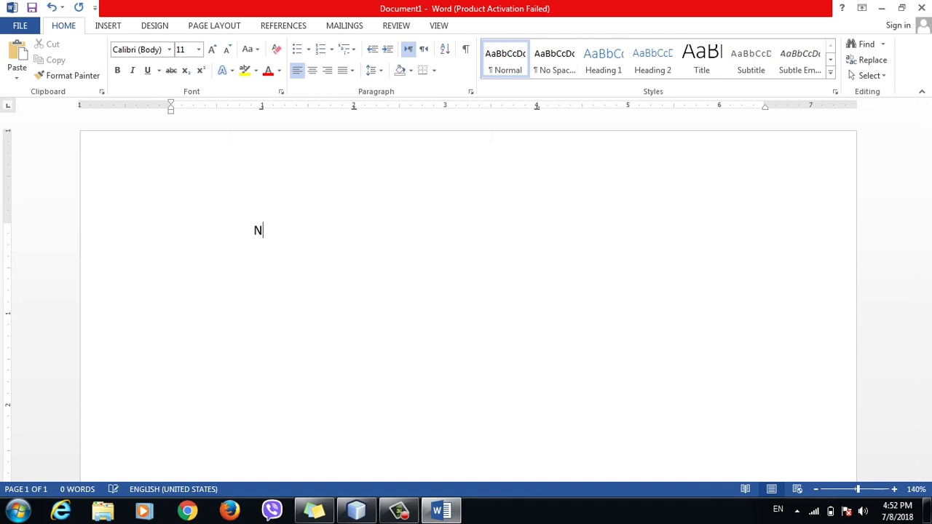
text(ame)
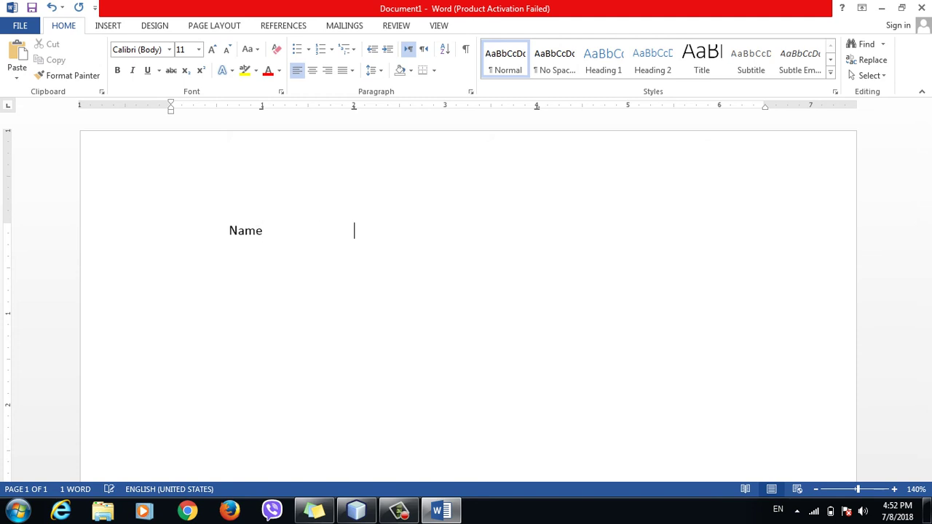
text(kkk)
key(BackSpace)
key(BackSpace)
key(BackSpace)
text(Job)
key(Tab)
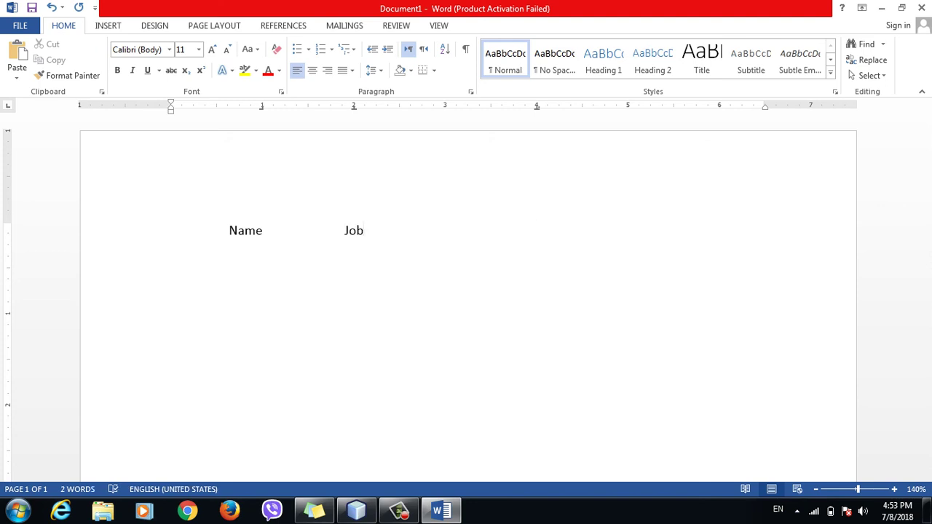
text(Qty)
text(.)
key(BackSpace)
text(Qty)
text(.)
text(item)
key(Tab)
- Clear all tab stops and delete the Name, Job, Qty.item heading line
click(375, 70)
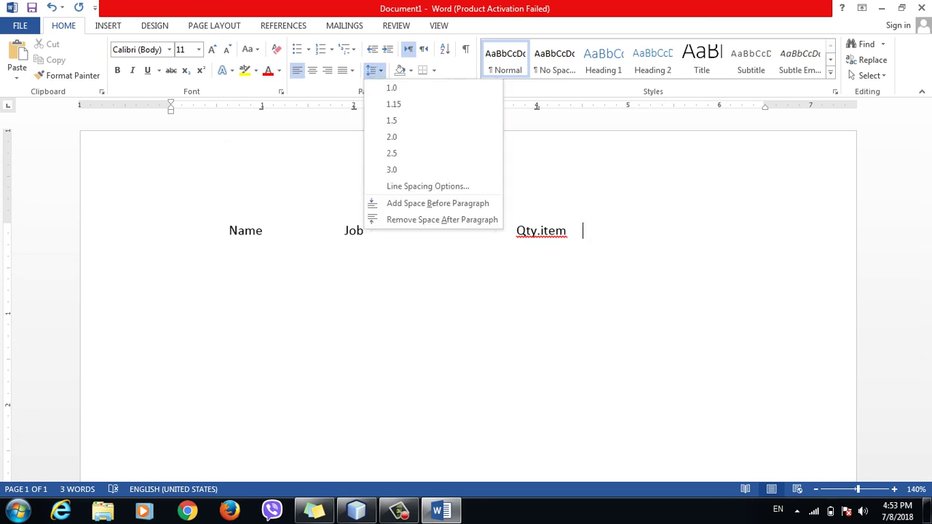
click(428, 187)
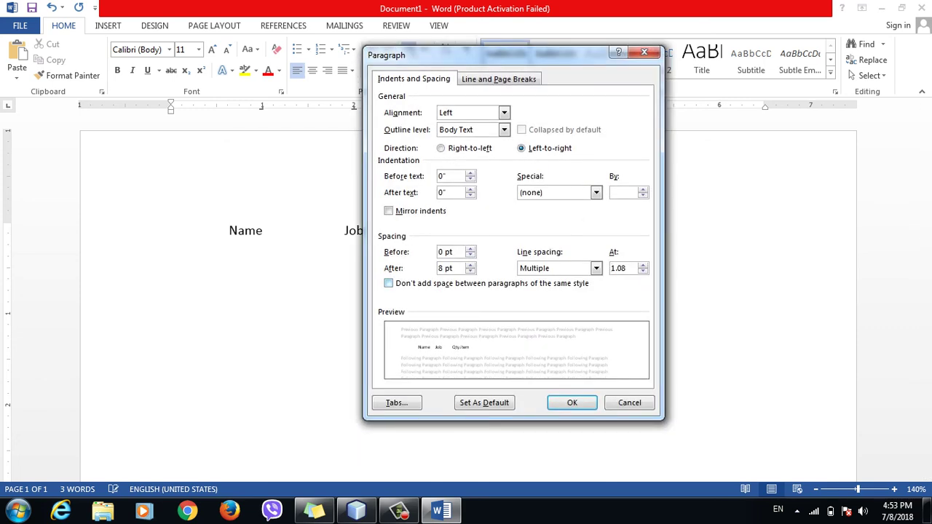
click(397, 403)
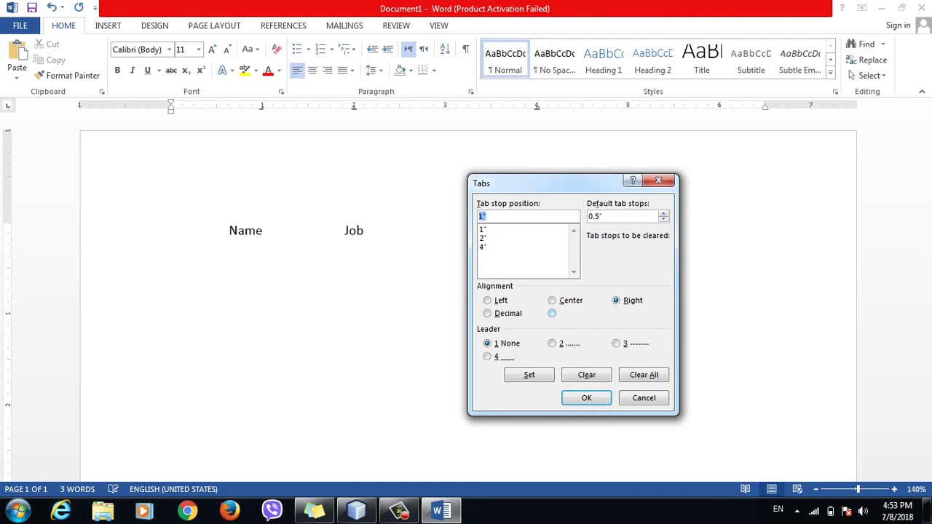
click(551, 313)
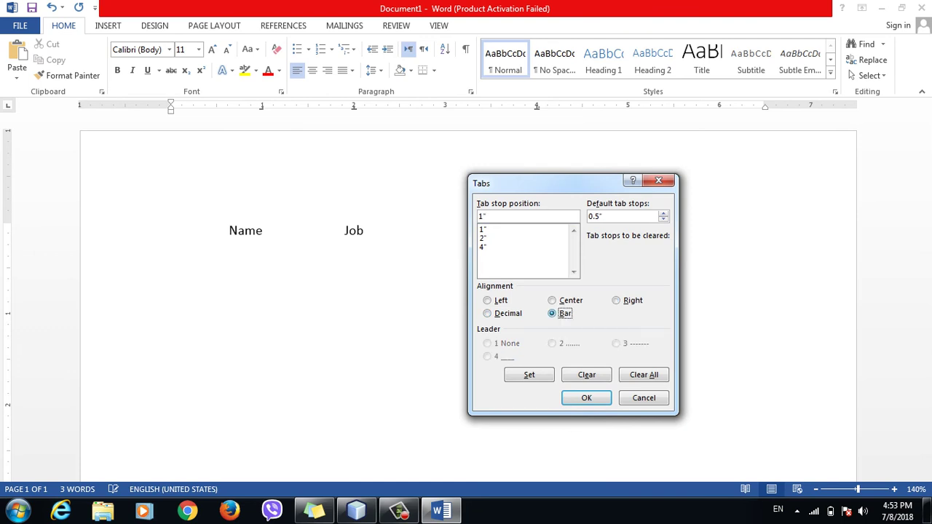
click(644, 375)
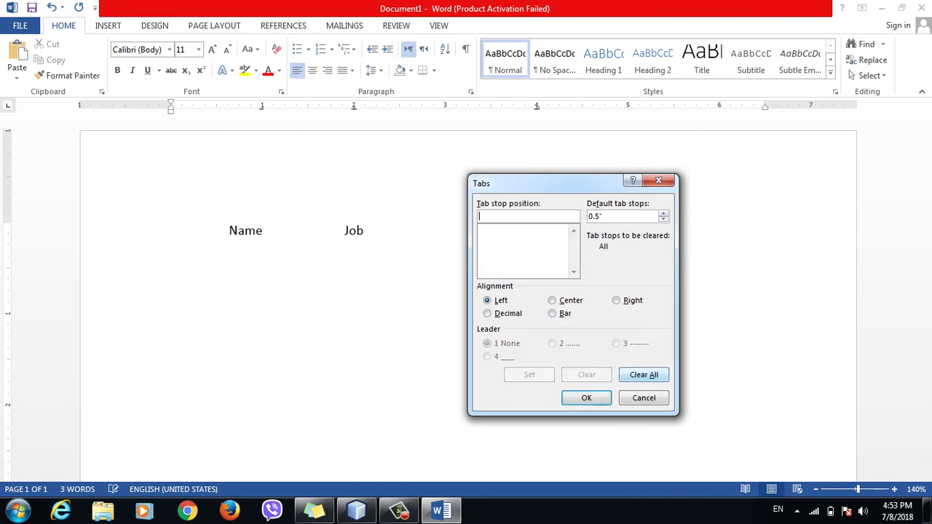
click(587, 398)
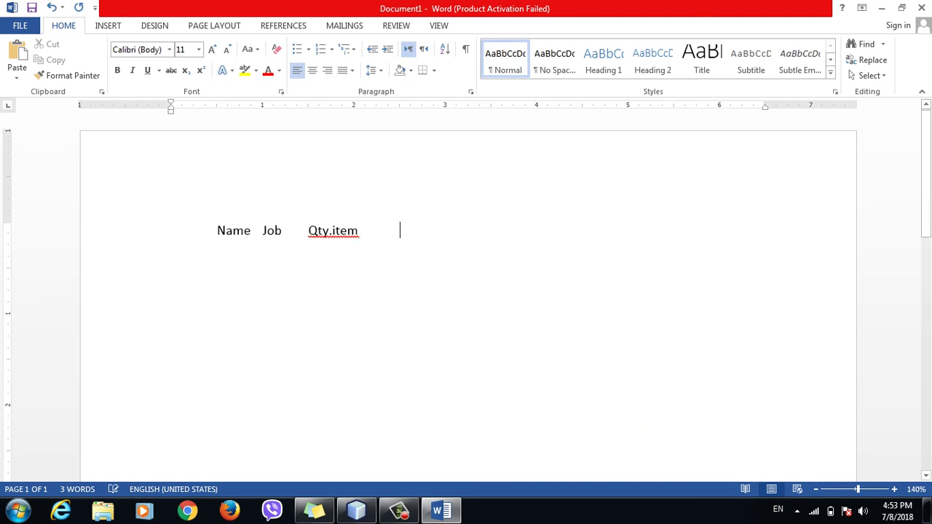
key(Delete)
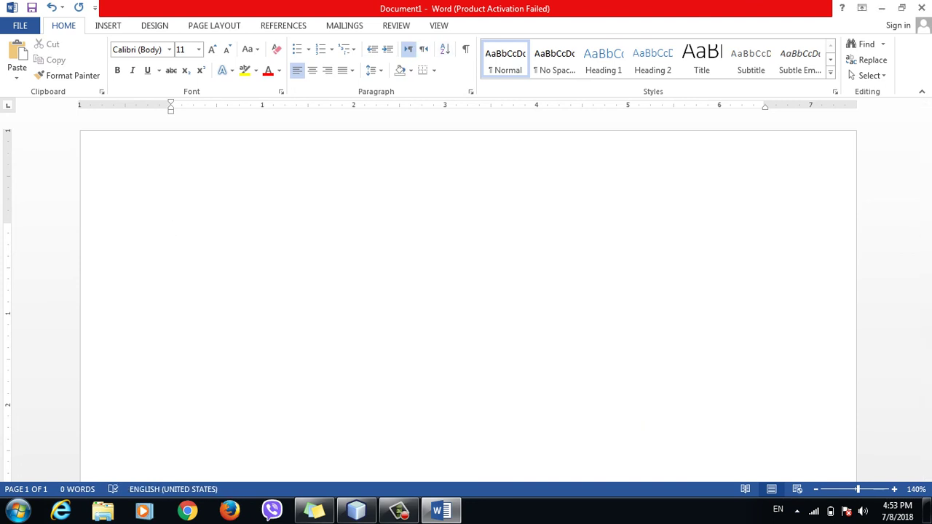
- Add bar-aligned tab stops at 1" and 3" to draw two vertical rules
click(375, 70)
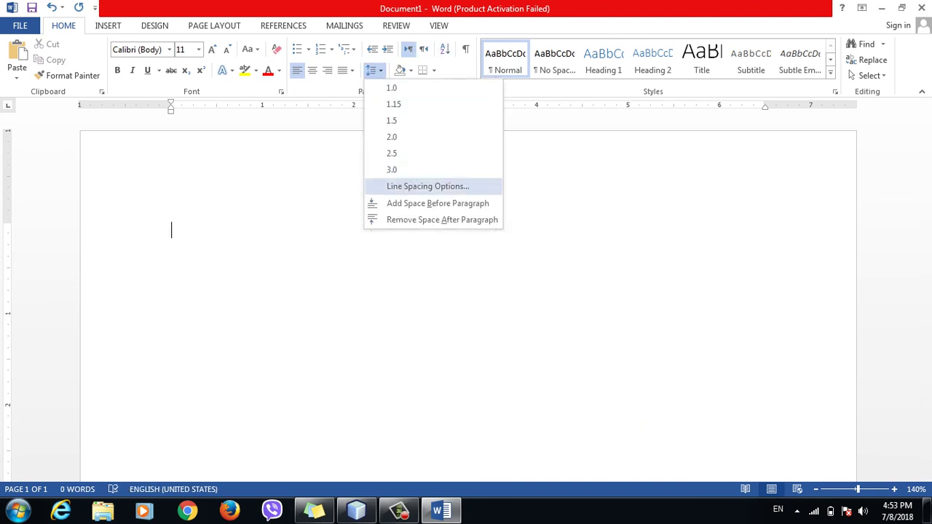
click(427, 187)
click(397, 403)
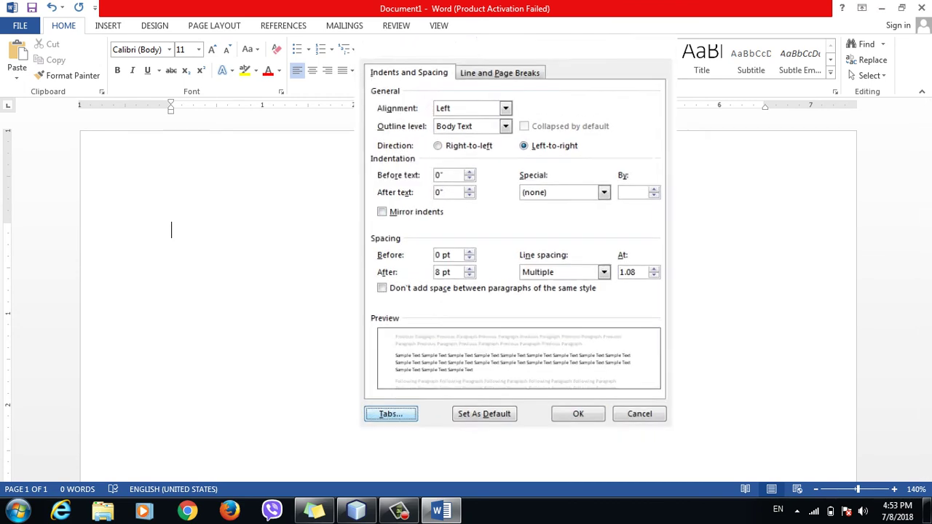
key(alt+b)
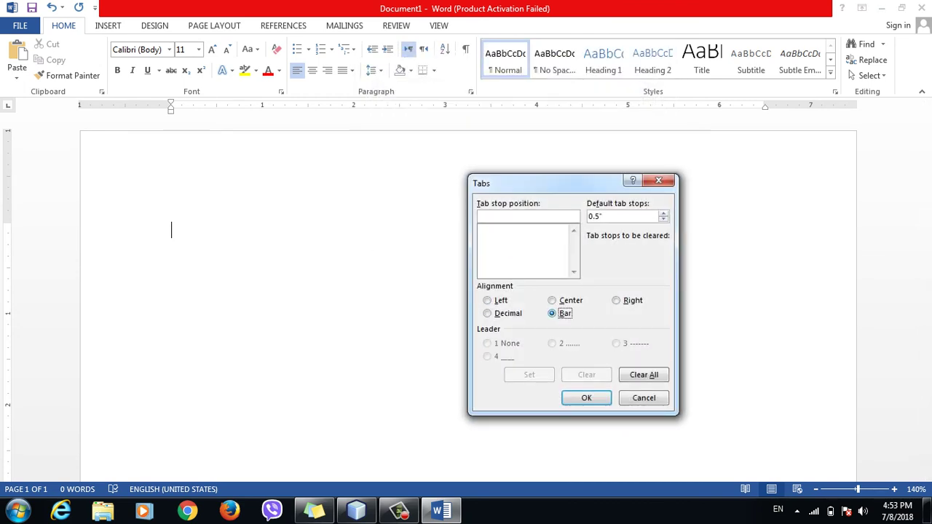
key(alt+t)
text(1)
key(alt+s)
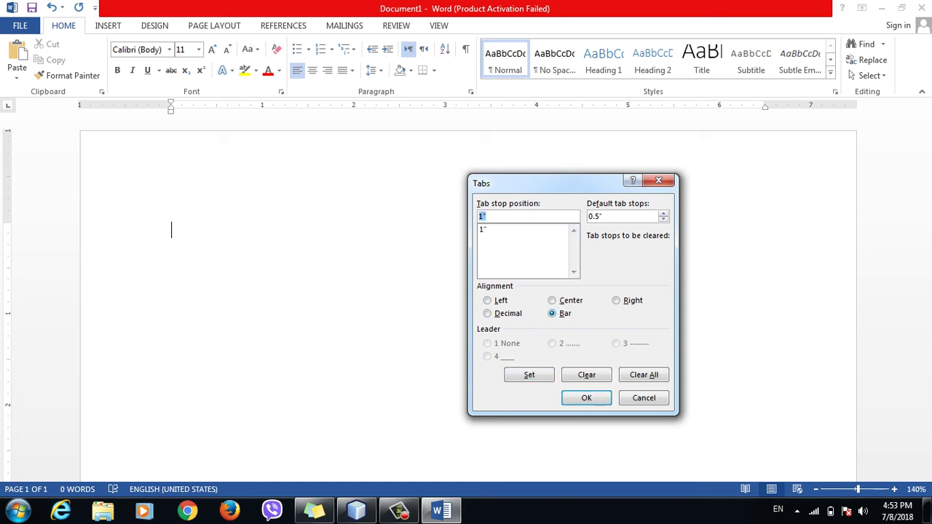
text(3)
key(alt+s)
key(Return)
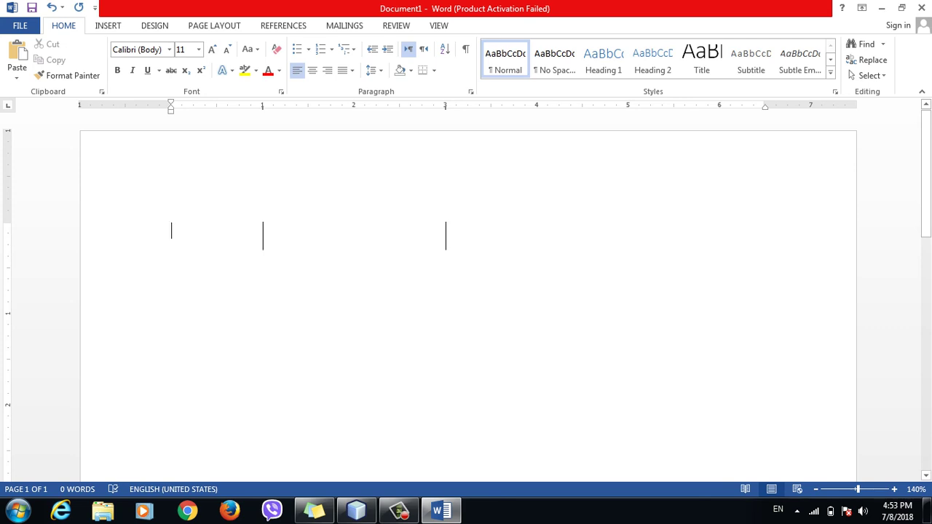
text(n)
key(BackSpace)
- Type Name, Job and Position in the bar-tab columns, then add blank lines below
text(n)
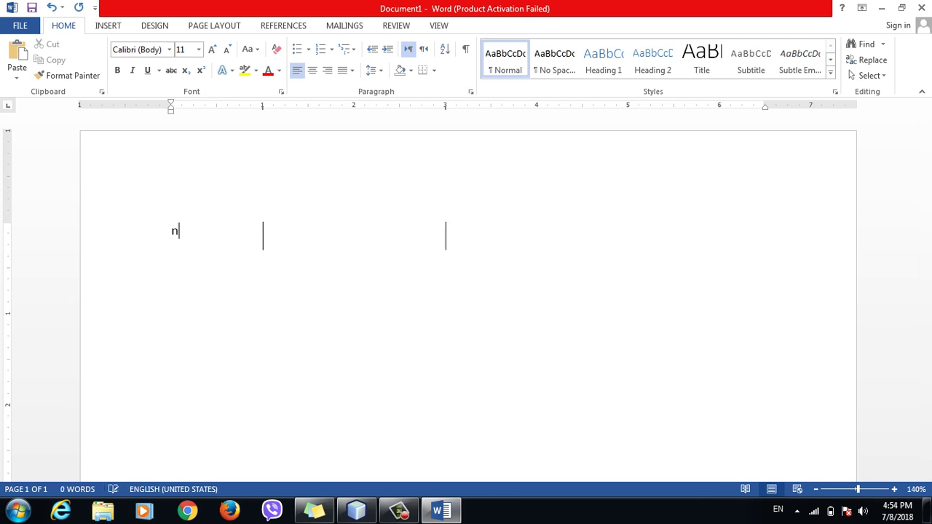
text(ame)
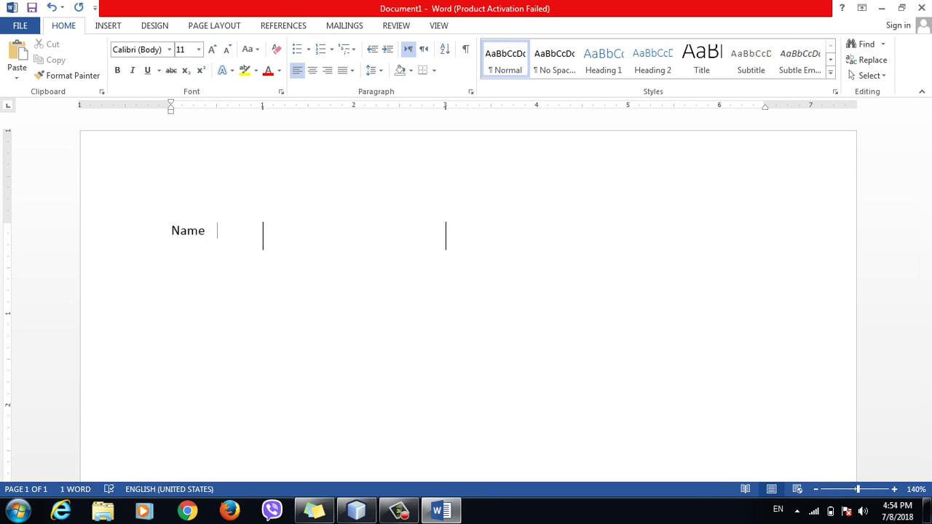
key(Tab)
text(Job)
key(Tab)
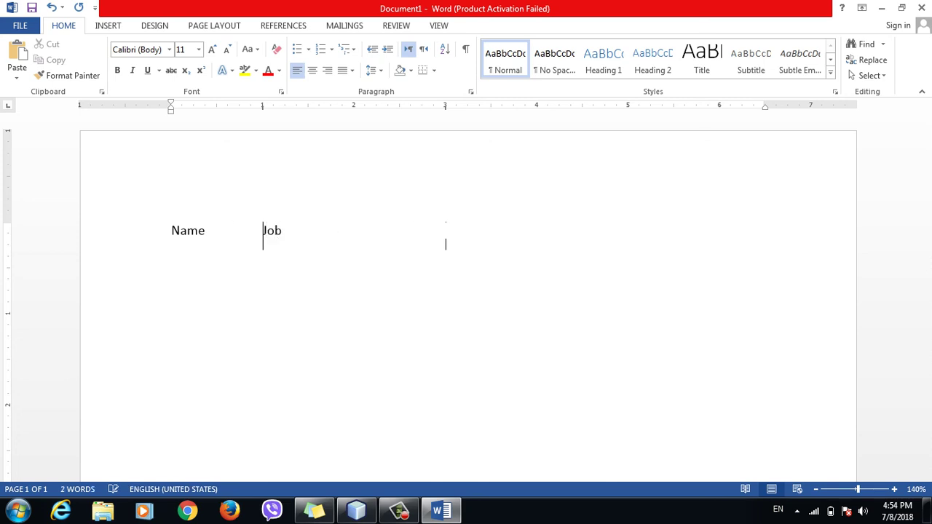
key(Tab)
text(P)
text(osition)
key(Tab)
key(BackSpace)
key(Return)
key(Return)
key(Return)
key(Return)
key(Return)
key(Return)
key(Return)
key(Return)
key(Return)
key(Return)
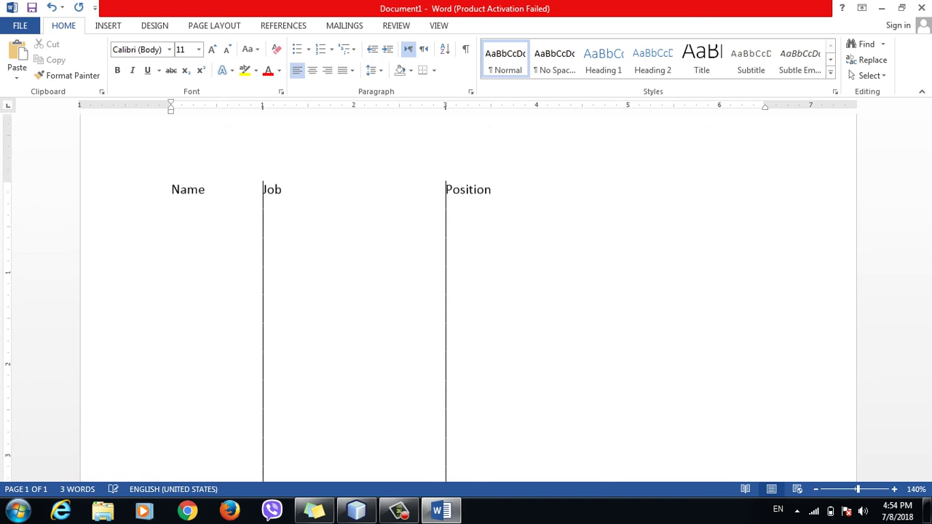
key(Return)
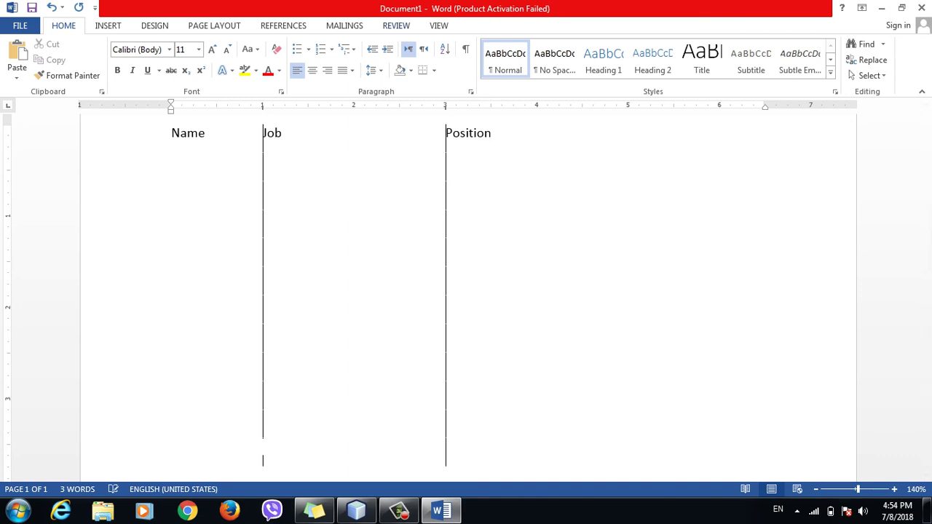
- Dismiss a warning, clear all tab stops, and select all the document text
click(372, 70)
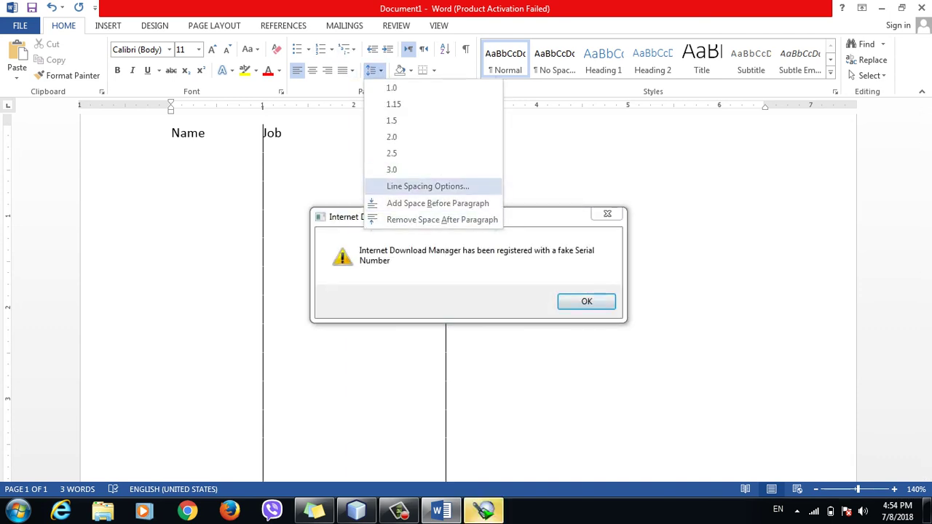
click(427, 187)
key(Return)
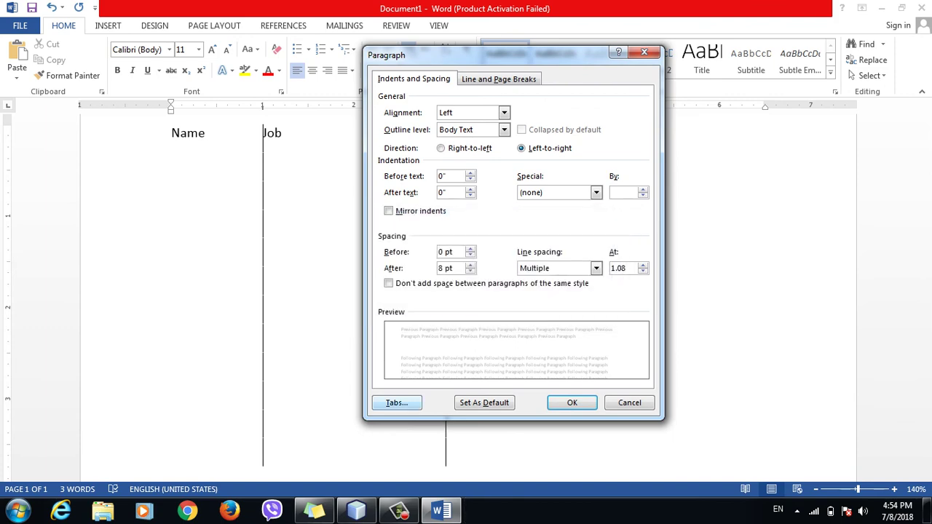
key(alt+t)
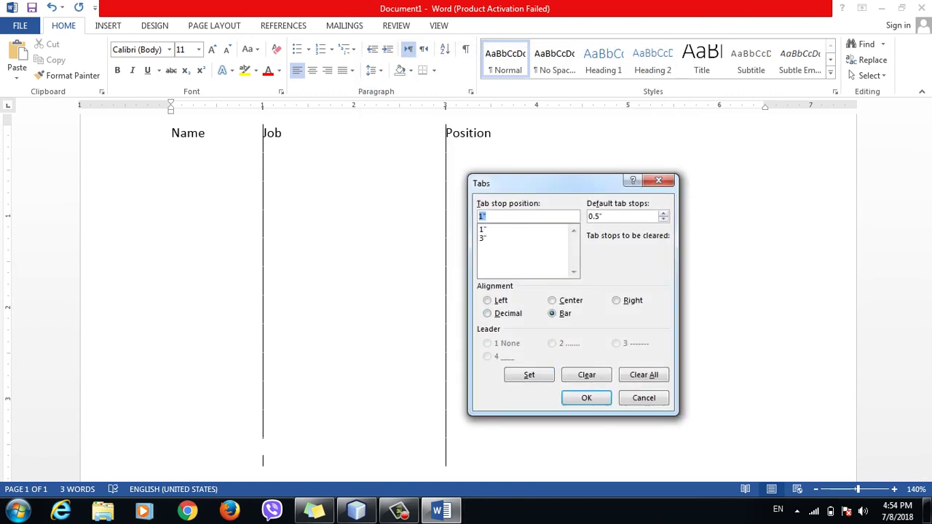
key(BackSpace)
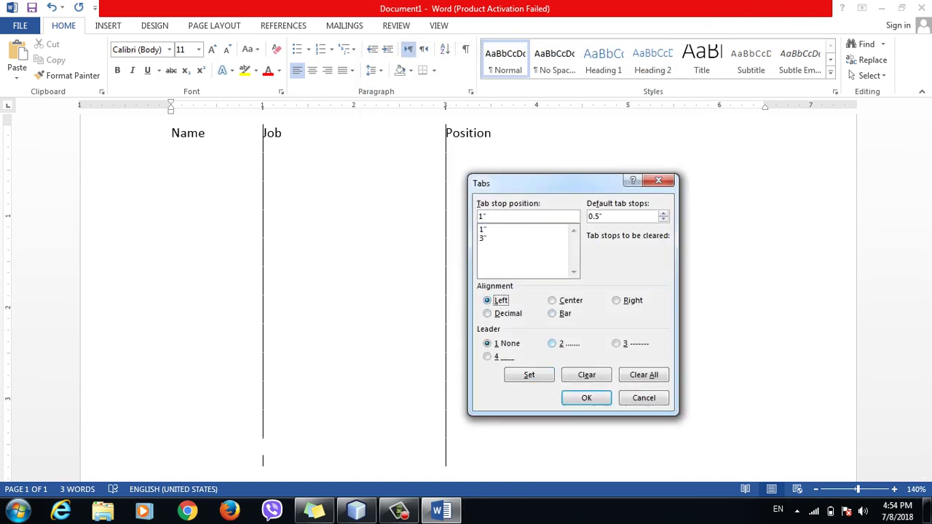
key(alt+a)
key(Tab)
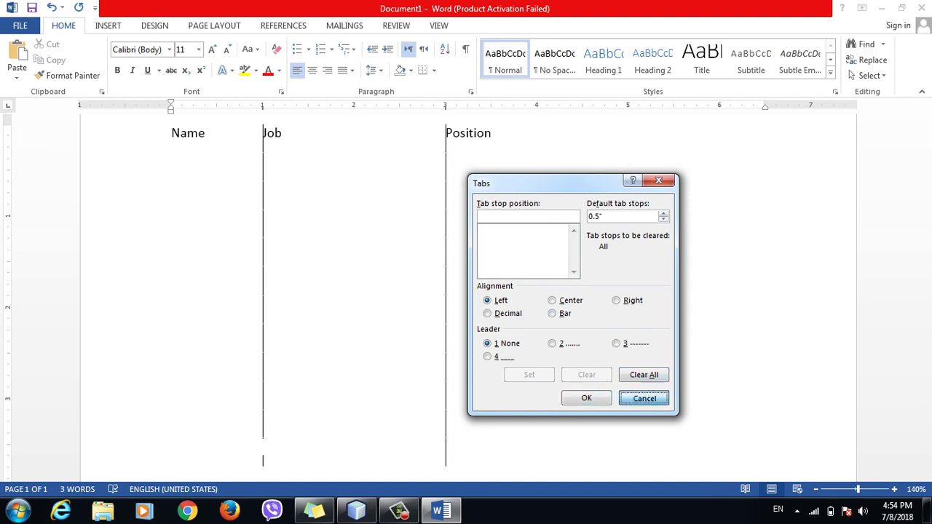
key(Return)
key(ctrl+a)
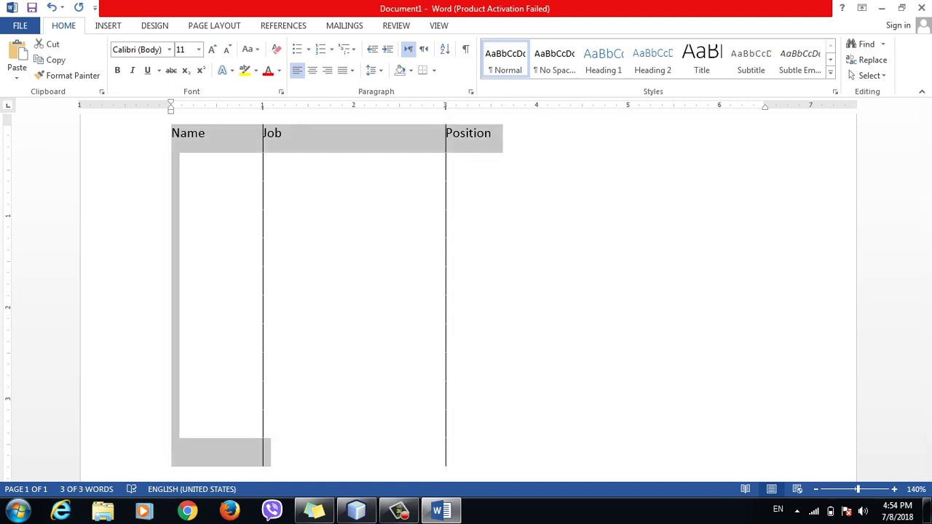
- Clear the remaining bar tab stops for the selection, switching alignment to Left
click(374, 70)
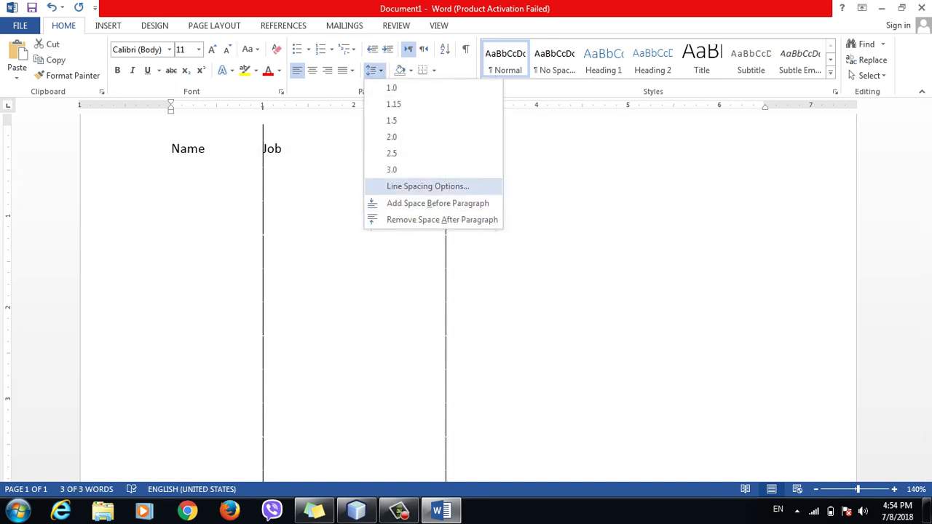
click(428, 187)
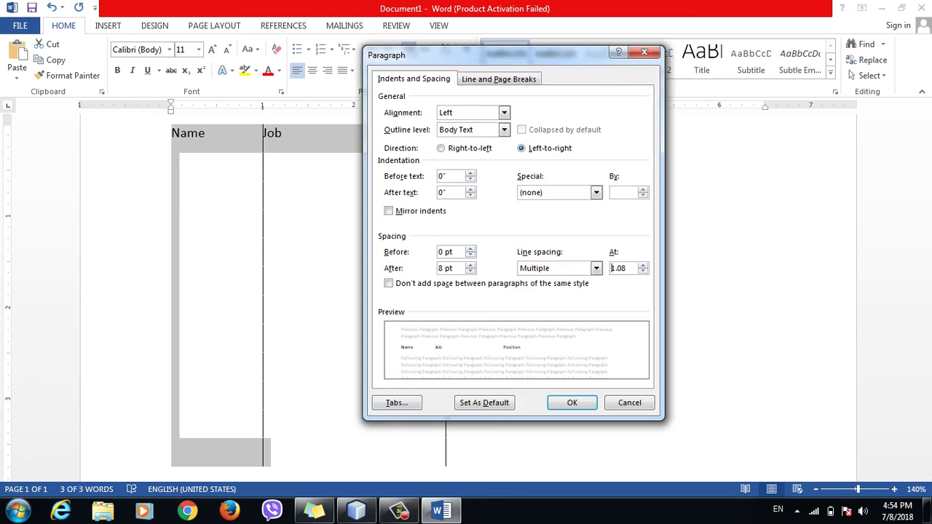
click(397, 403)
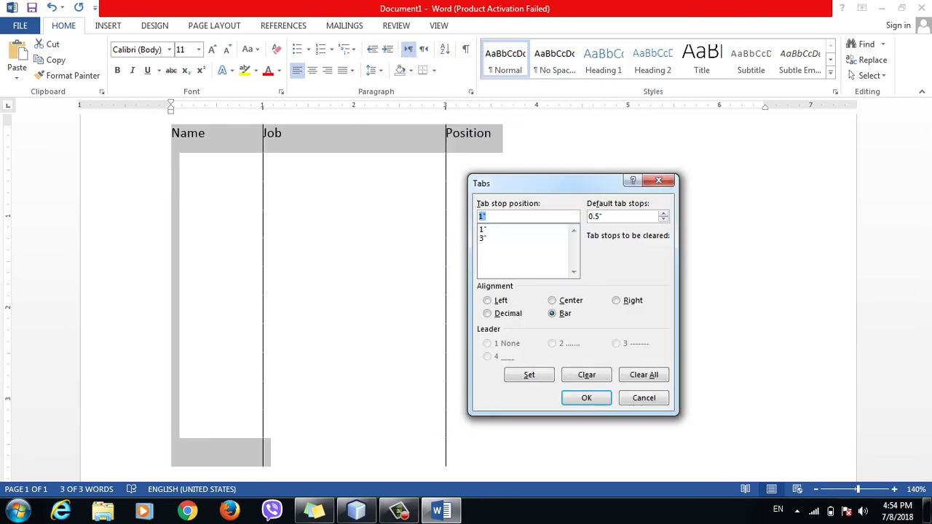
key(alt+l)
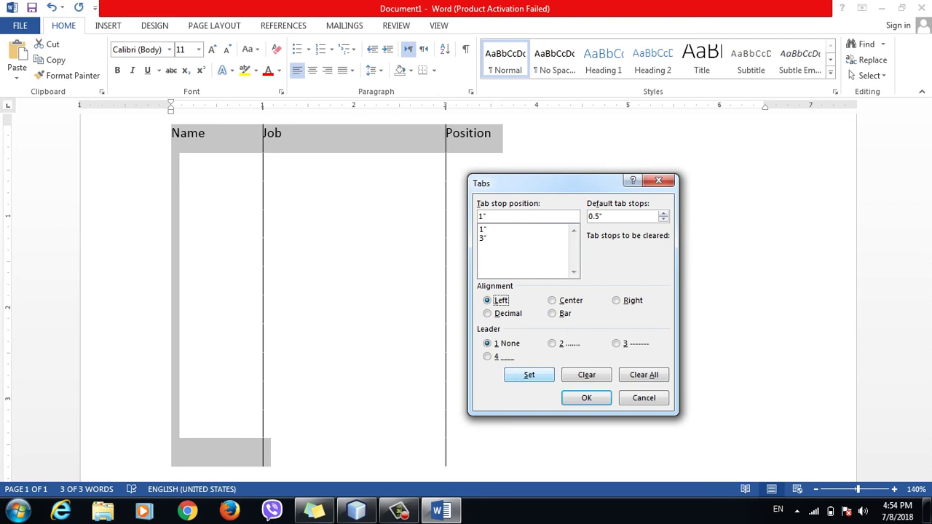
key(alt+a)
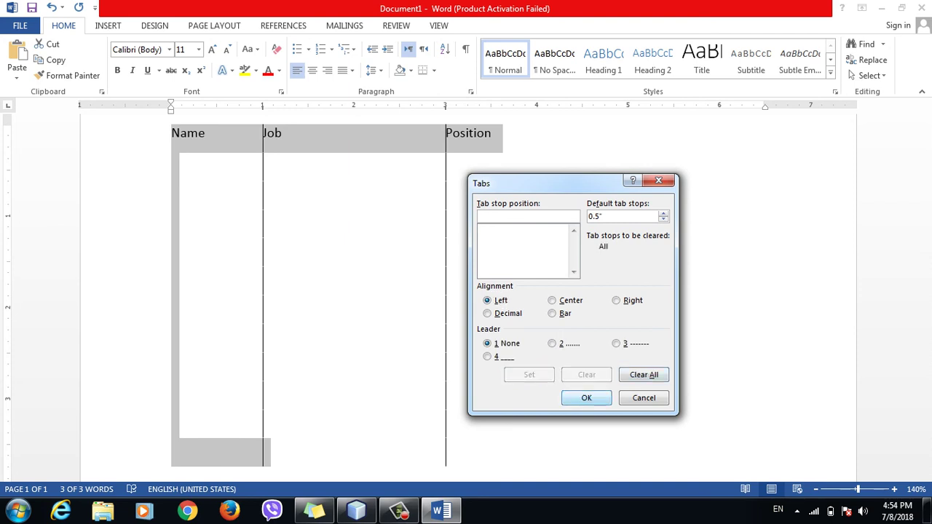
key(Return)
- Select and delete the Name, Job, Position heading text
click(172, 162)
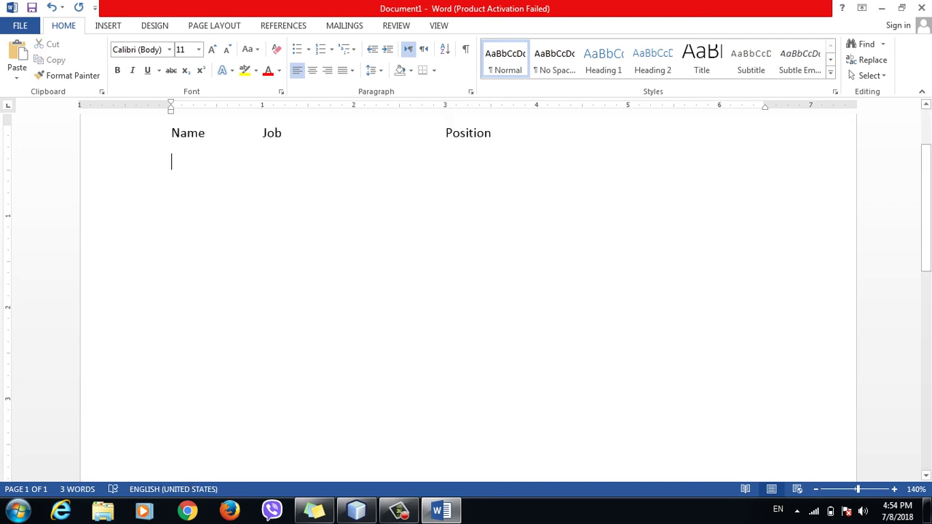
key(ctrl+a)
key(Delete)
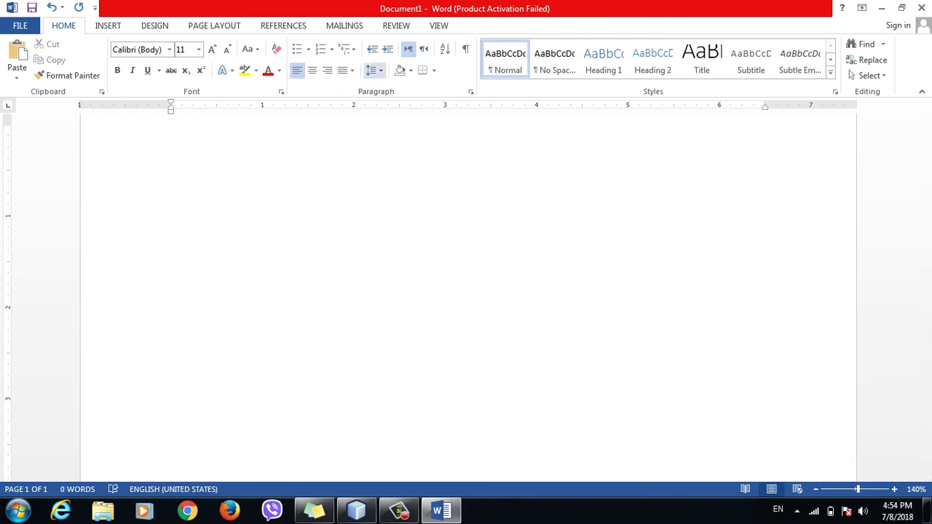
- In the Tabs dialog, add a 1" tab stop with a dotted leader
click(373, 70)
click(428, 187)
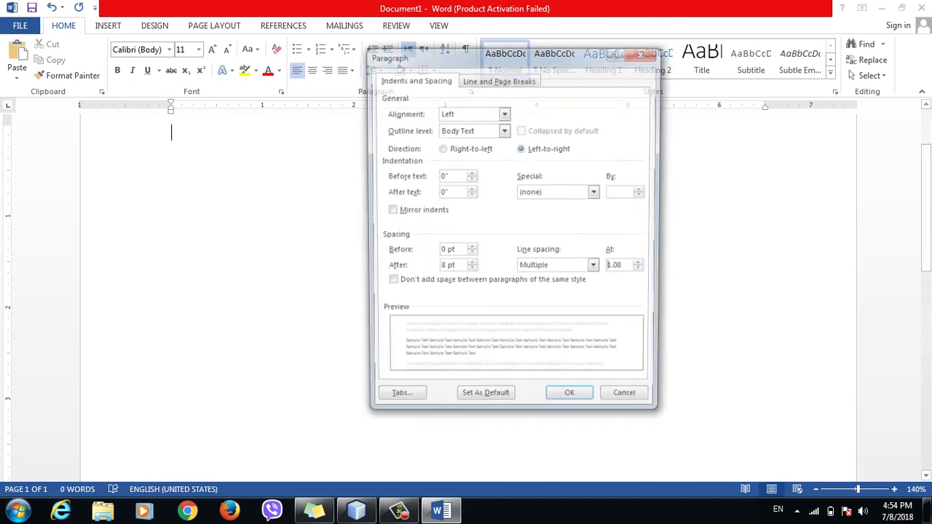
click(397, 403)
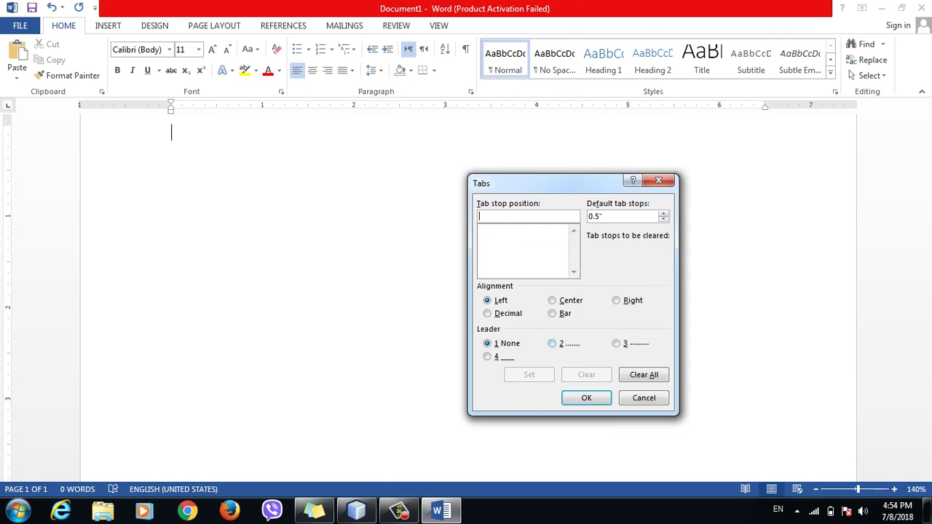
click(552, 343)
click(510, 216)
key(alt+1)
key(alt+t)
text(1)
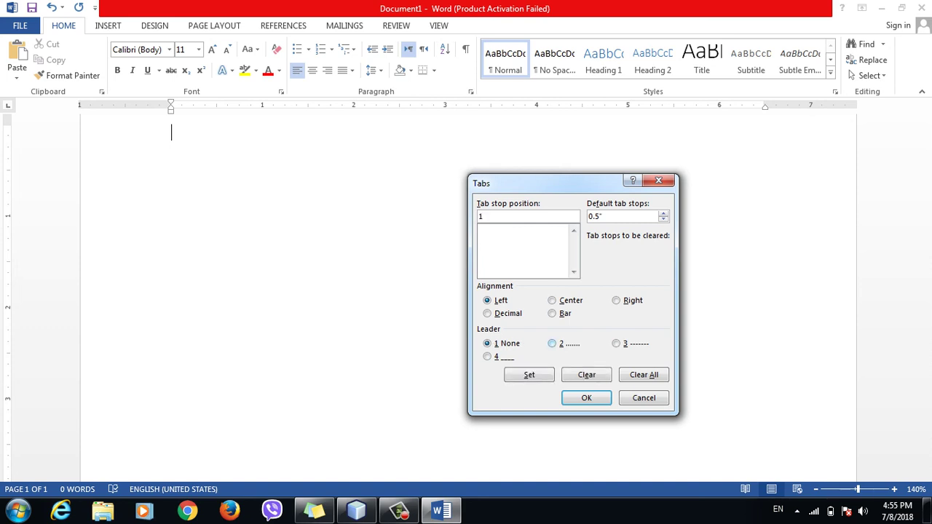
key(alt+2)
key(alt+s)
- Add a 2" underline-leader tab stop, apply it, and tab to draw dots to 1"
text(2)
key(alt+4)
key(alt+s)
key(Return)
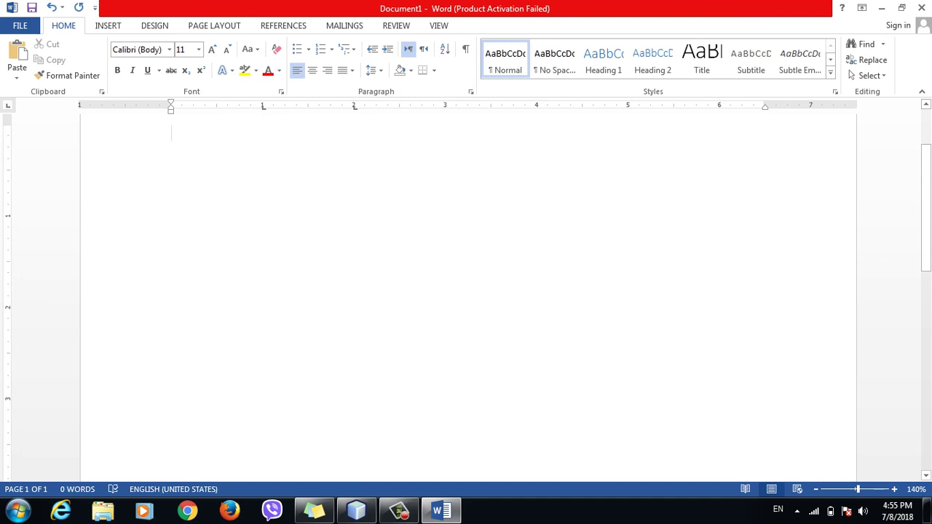
key(Tab)
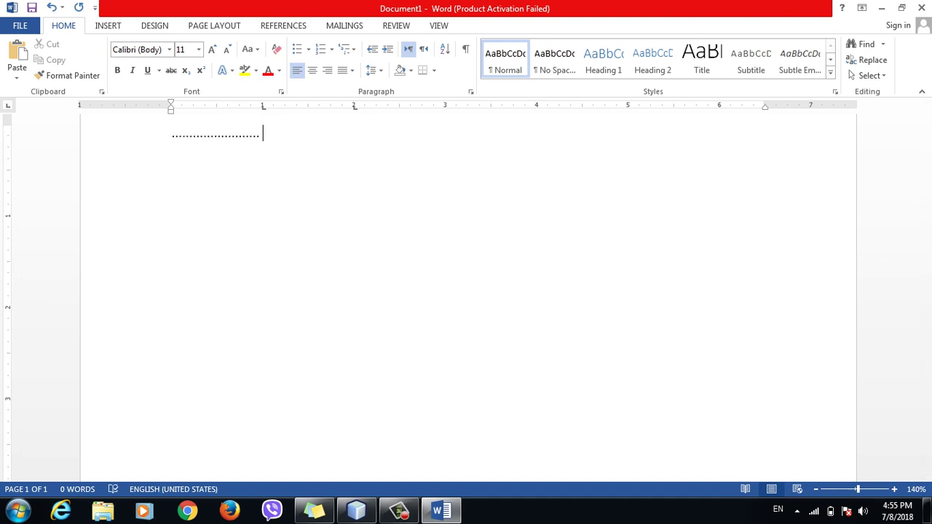
- Type 'Ph' after the dots and tab on to add the underline leader
text(Ph)
key(Tab)
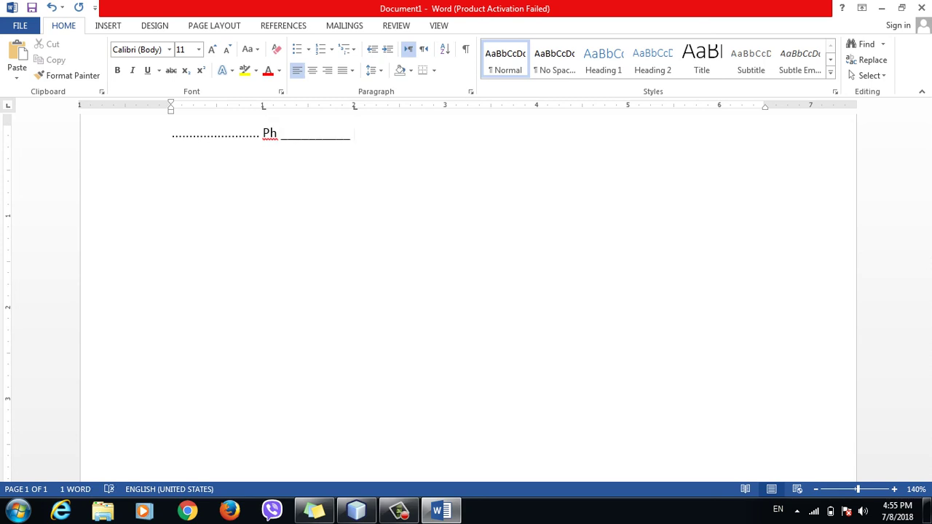
key(Tab)
key(Tab)
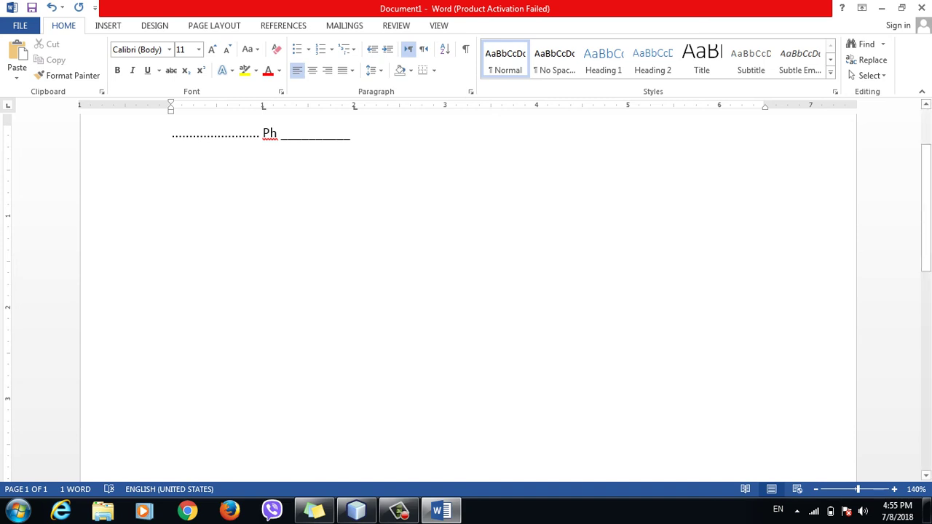
- Raise the default tab stop spacing to 1.7" in the Tabs dialog
click(373, 70)
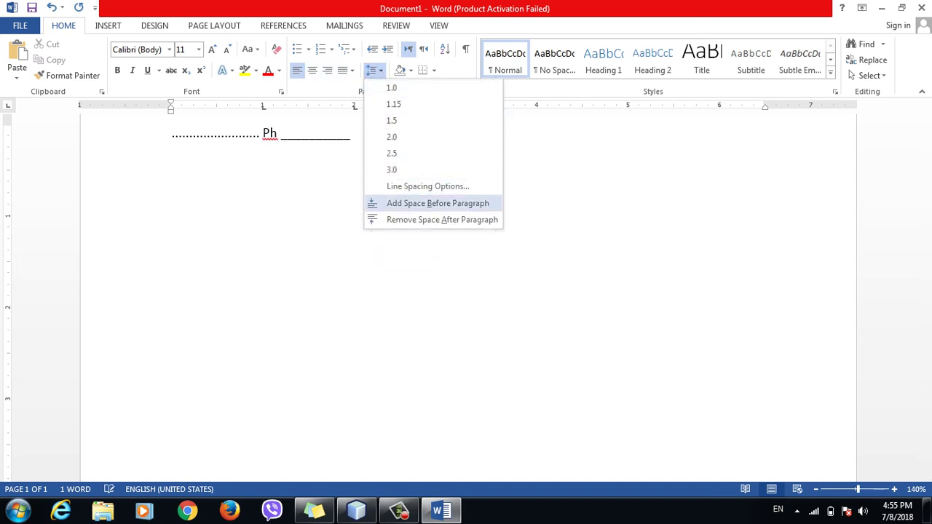
click(422, 185)
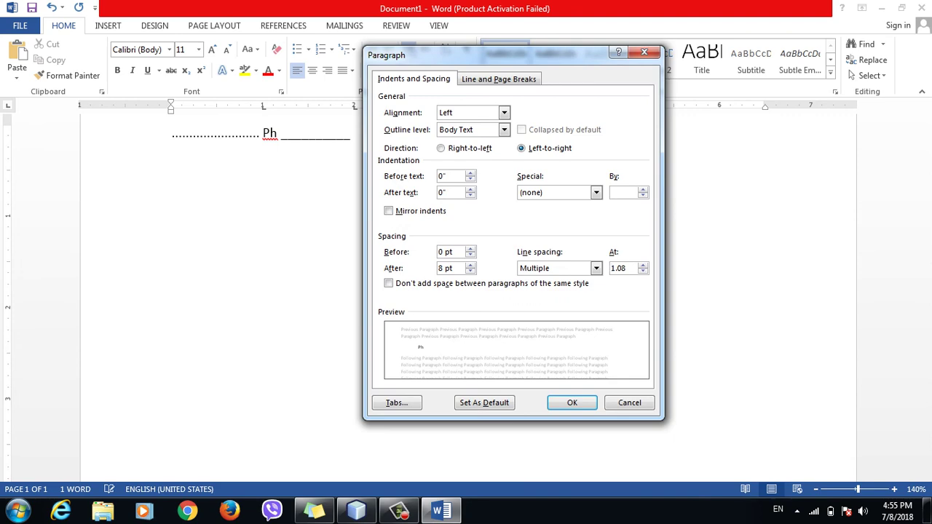
click(397, 403)
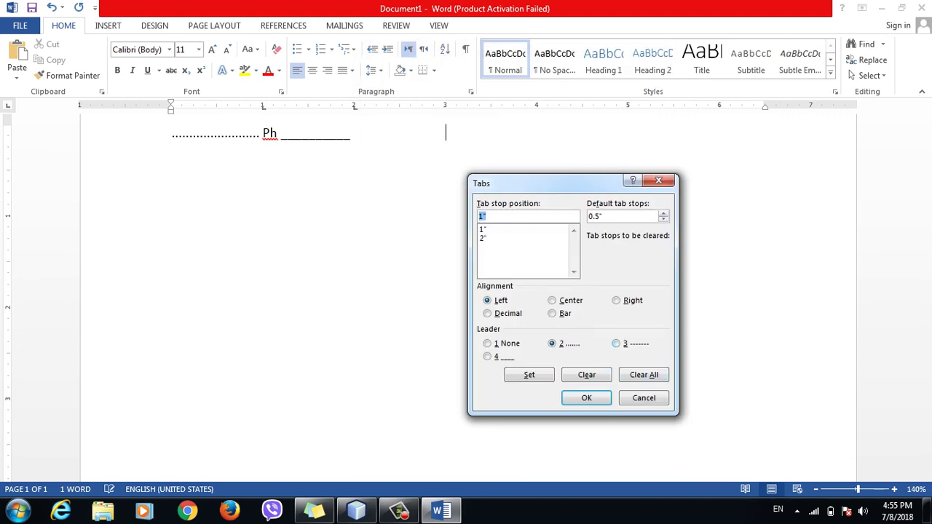
click(663, 213)
click(617, 343)
click(488, 356)
click(553, 343)
click(616, 343)
click(487, 216)
key(alt+s)
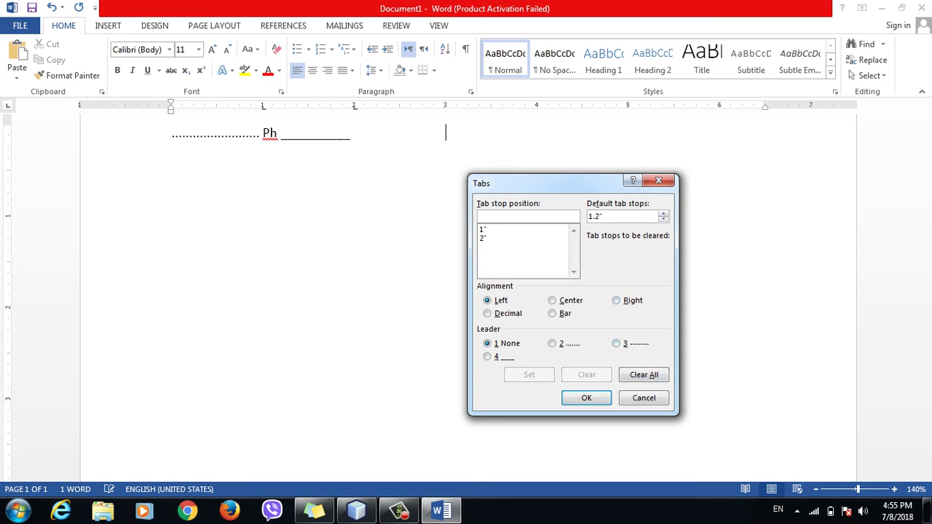
drag(603, 216, 588, 217)
click(602, 216)
click(663, 214)
click(586, 397)
- Add three more rows, each with a dotted leader followed by an underline leader
key(Return)
key(Tab)
key(Tab)
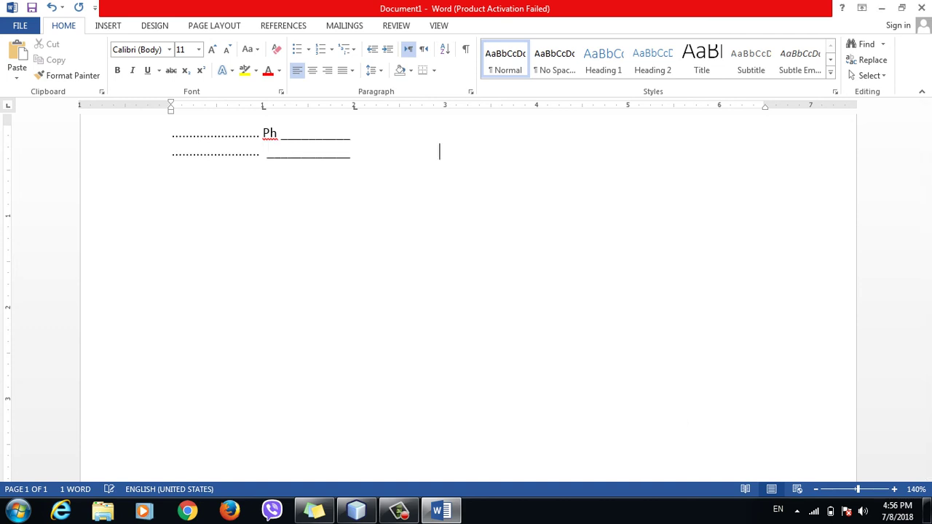
key(Tab)
key(Return)
key(Tab)
key(Tab)
key(Tab)
key(Return)
key(Tab)
key(Tab)
key(Tab)
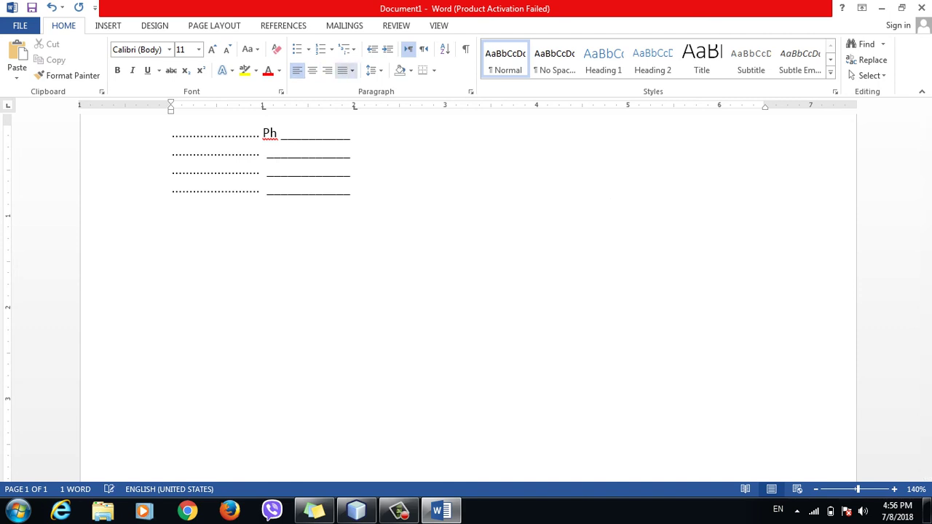
click(375, 70)
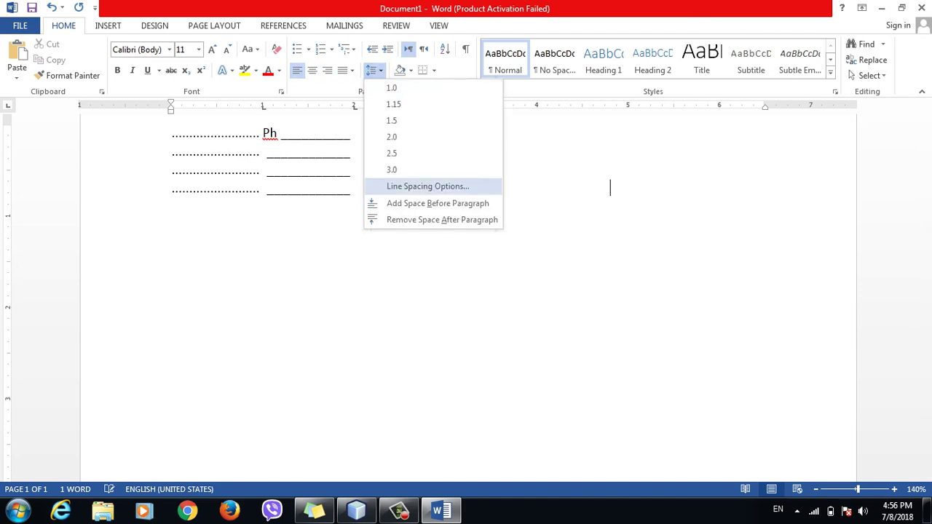
- Select all four leader rows with Ctrl+A and delete them, leaving a blank page
click(427, 185)
click(397, 403)
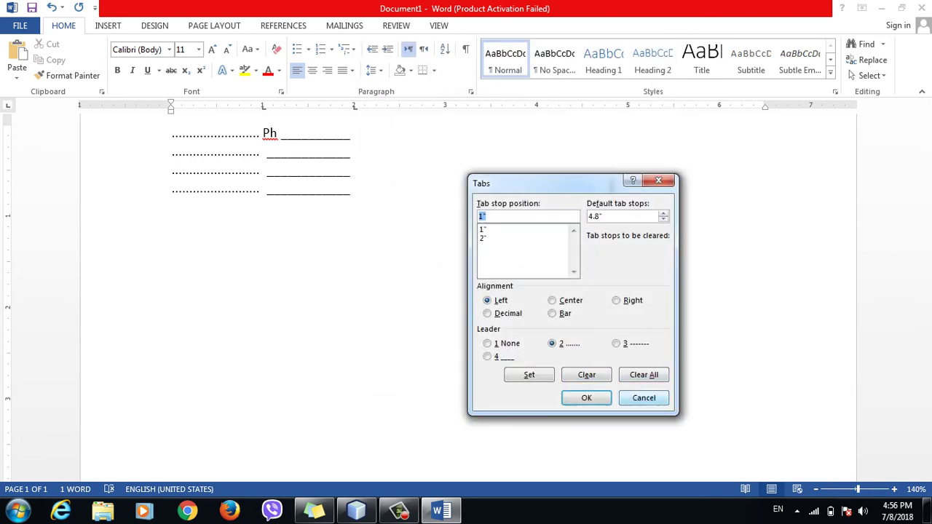
key(Return)
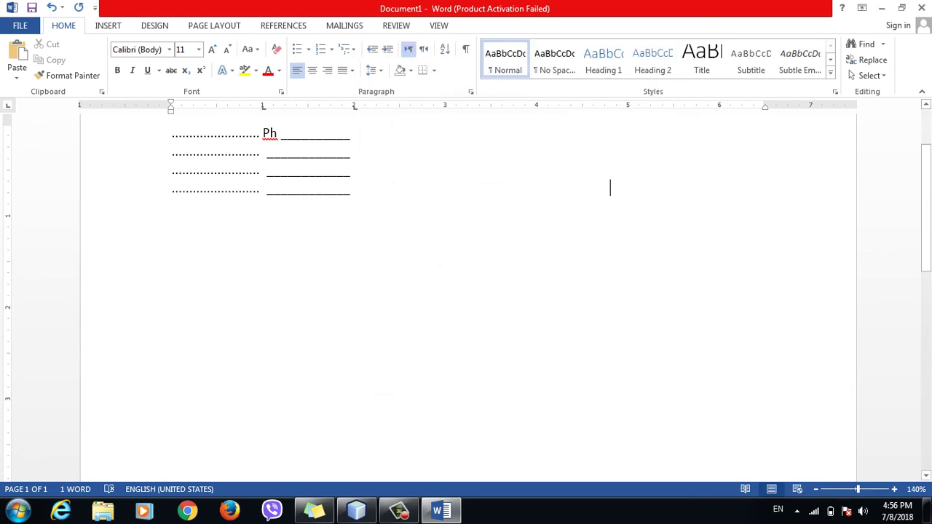
click(374, 70)
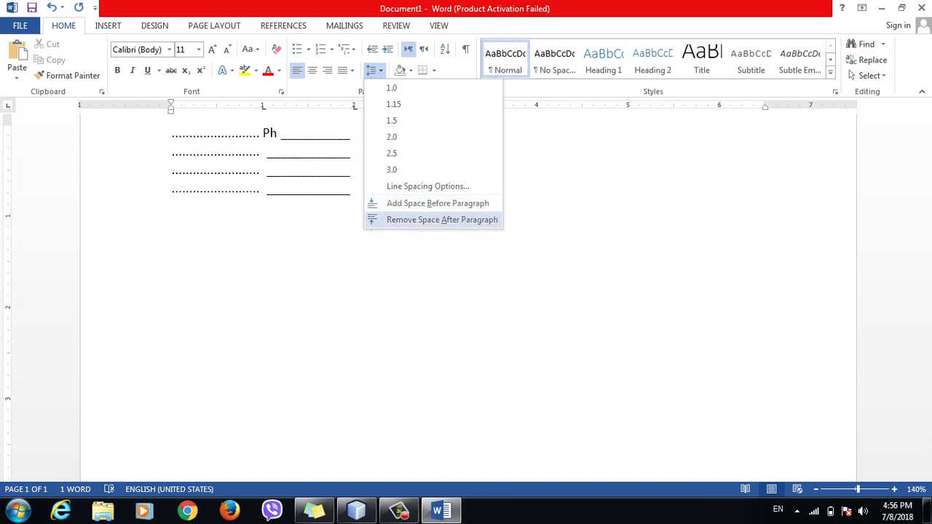
click(442, 220)
key(ctrl+a)
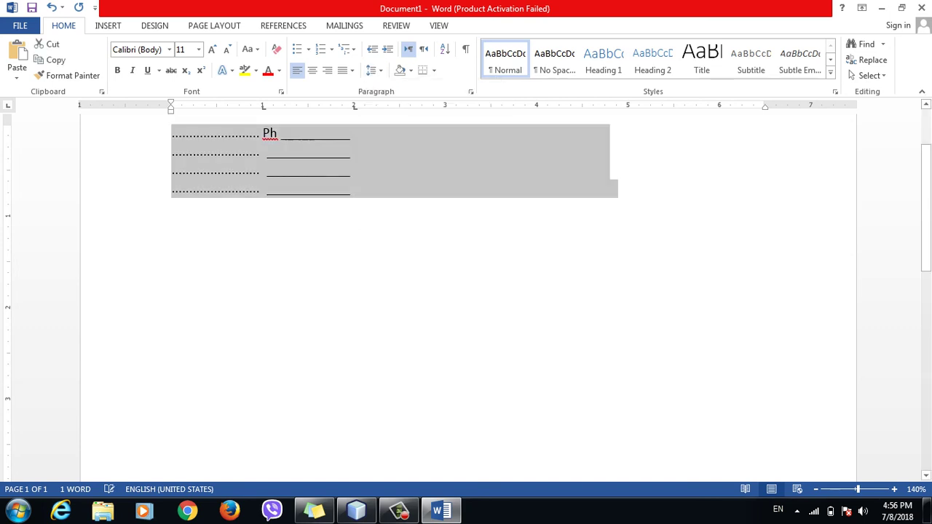
key(Delete)
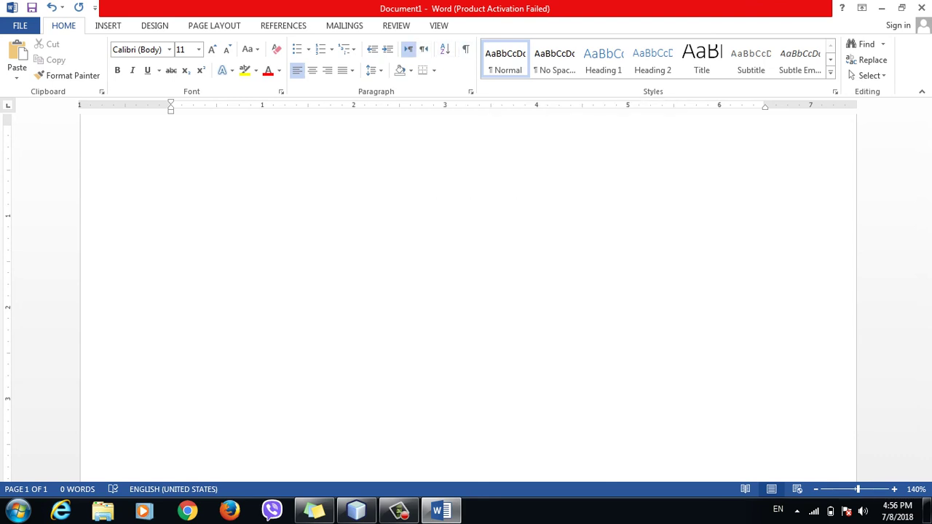
click(399, 512)
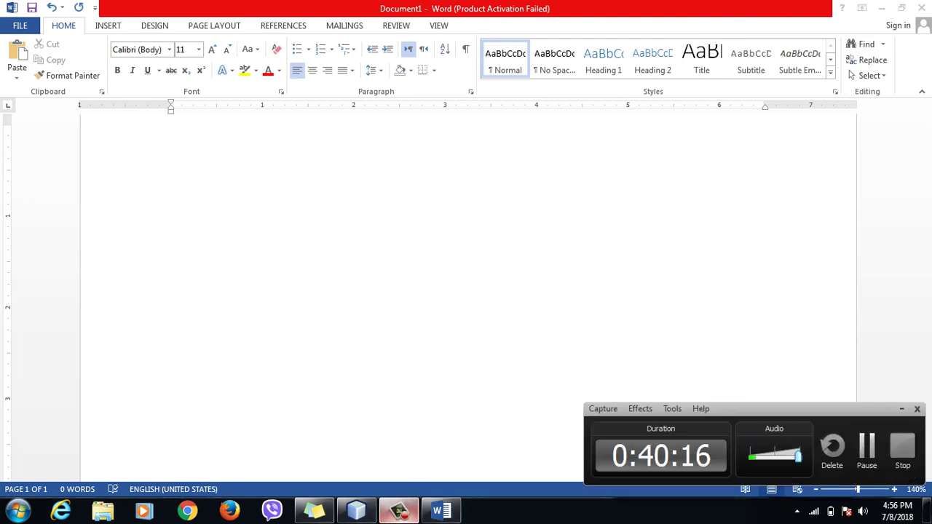